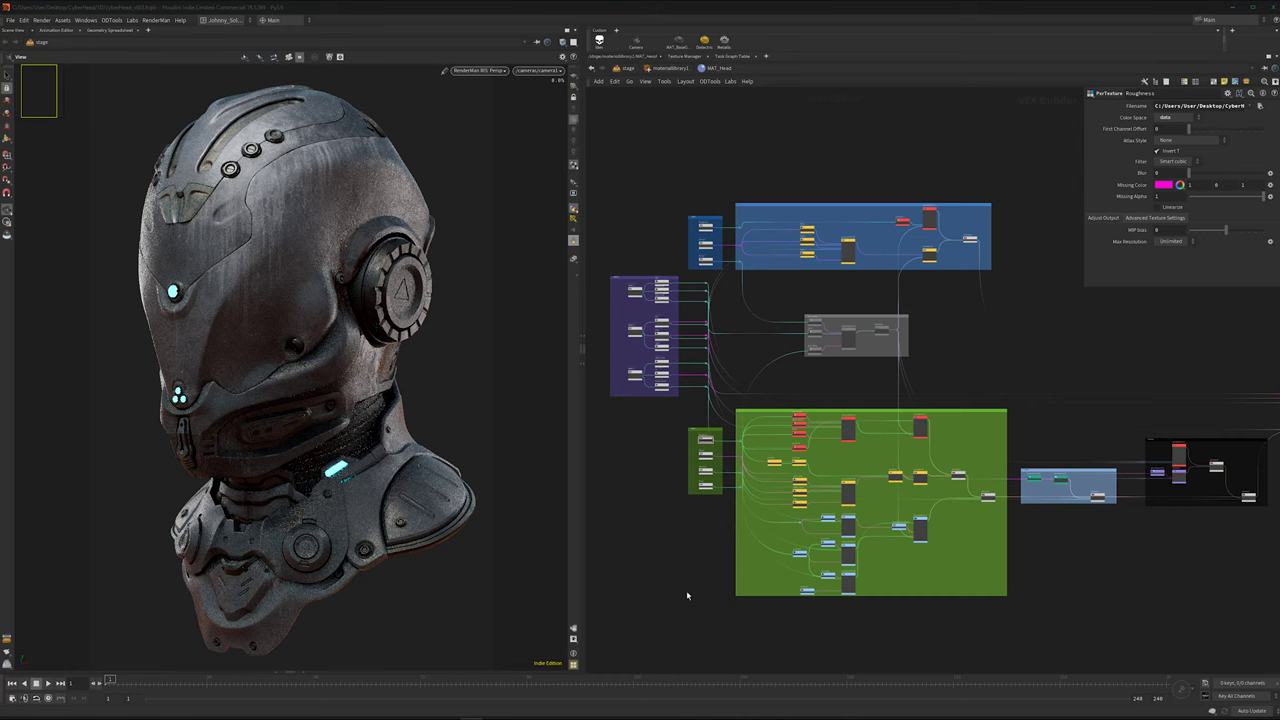
# - Look over the MAT_Head material network, from the blue and purple input groups to the green shading group
pyautogui.moveTo(682, 541)
pyautogui.mouseDown(button='middle')
pyautogui.moveTo(687, 569)
pyautogui.moveTo(684, 541)
pyautogui.mouseUp(button='middle')
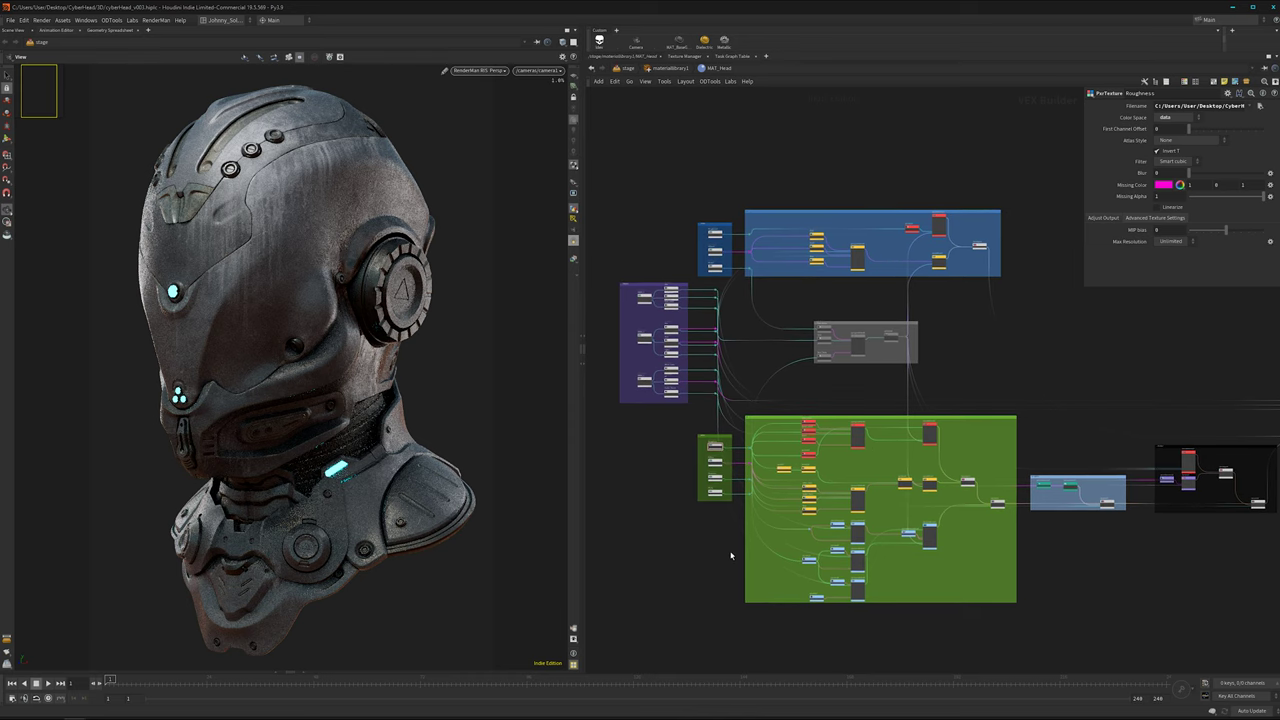
pyautogui.moveTo(649, 474)
pyautogui.mouseDown(button='middle')
pyautogui.moveTo(646, 530)
pyautogui.moveTo(661, 465)
pyautogui.mouseUp(button='middle')
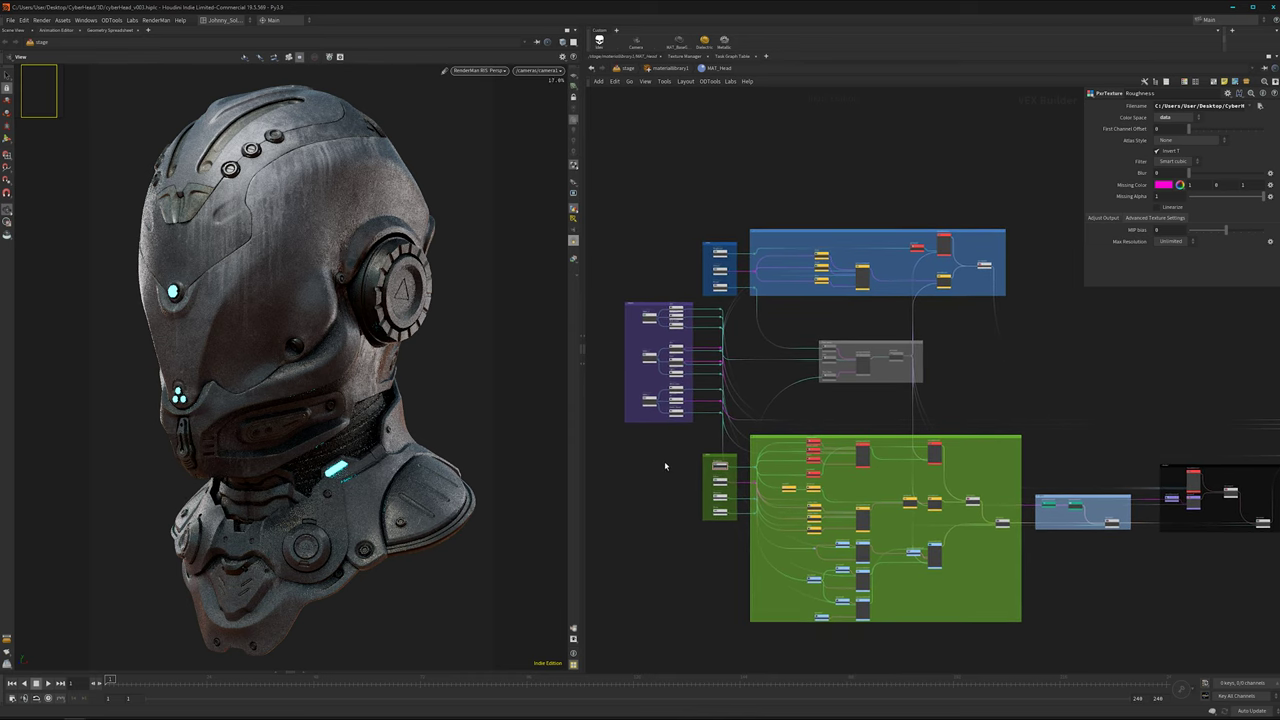
pyautogui.scroll(4, 674, 500)
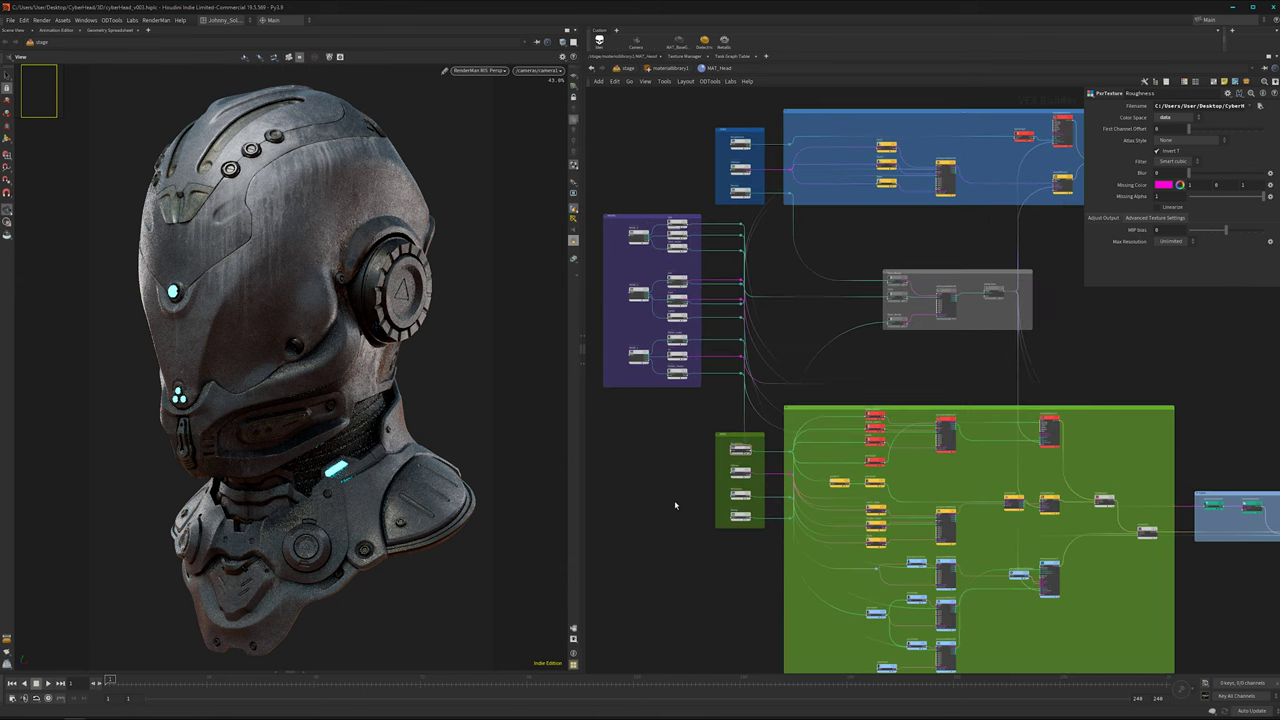
pyautogui.moveTo(952, 453); pyautogui.dragTo(910, 415, button='middle')
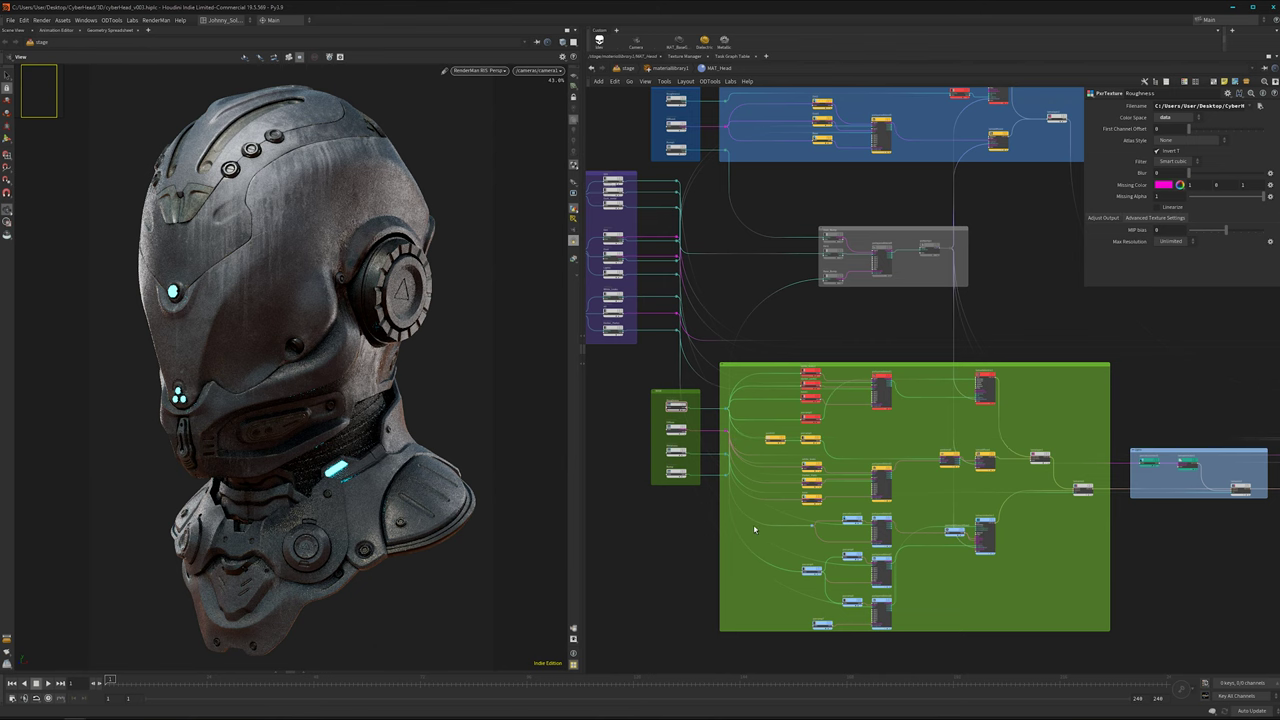
pyautogui.moveTo(753, 524); pyautogui.dragTo(696, 505, button='middle')
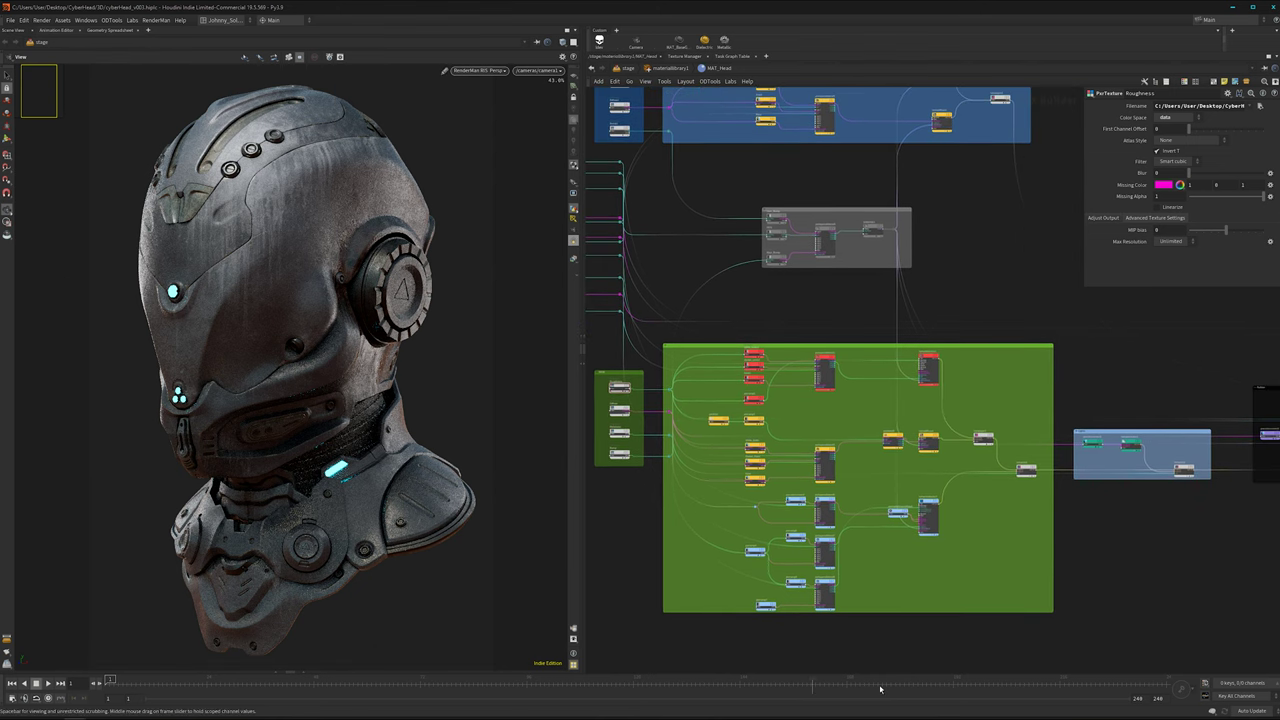
pyautogui.moveTo(783, 330); pyautogui.dragTo(810, 356, button='middle')
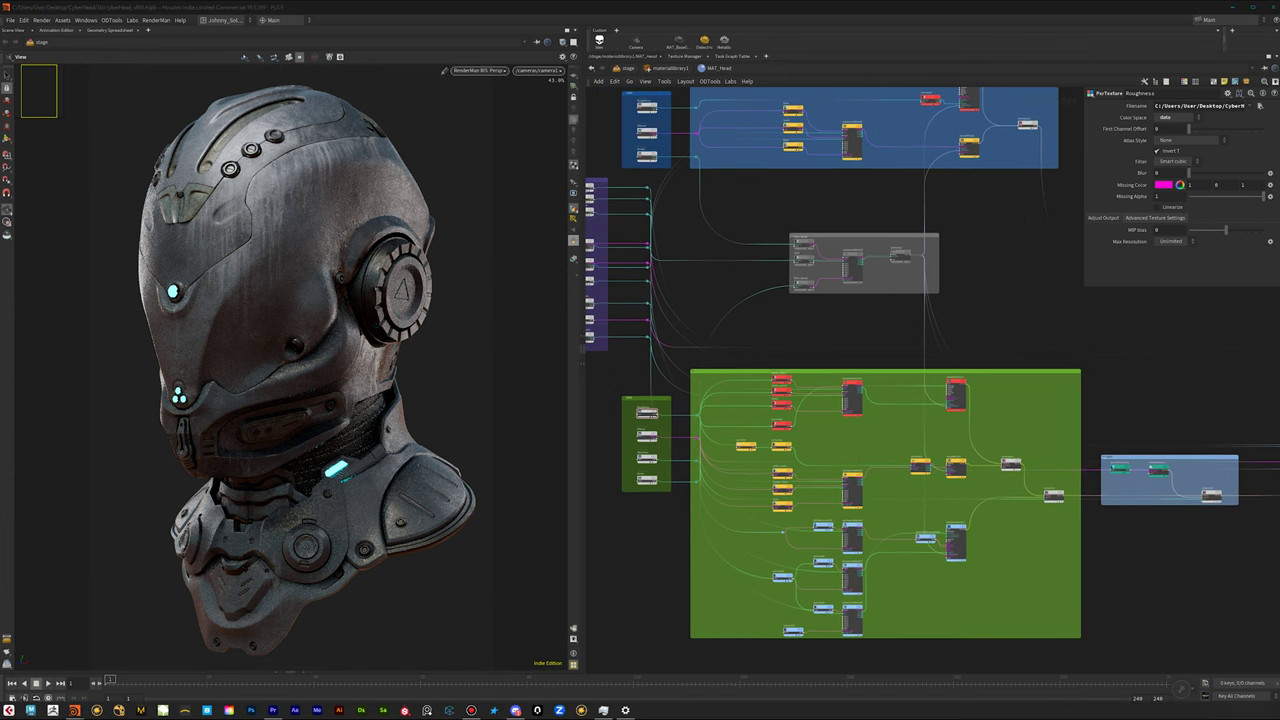
# - Switch to the web browser and view the Post Apocalyptic Radiation Armor project in the artist's ArtStation portfolio
pyautogui.hotkey('alt', 'Tab')
pyautogui.moveTo(814, 63); pyautogui.dragTo(739, 58)
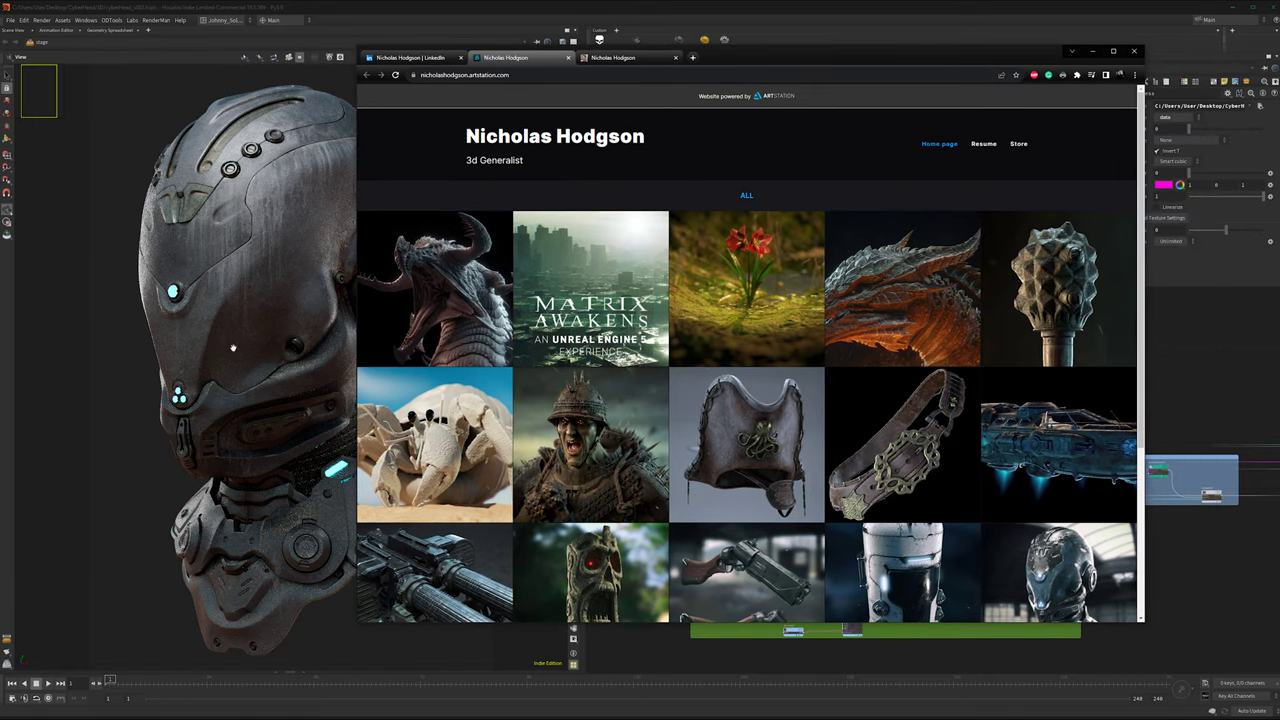
pyautogui.scroll(-2, 900, 440)
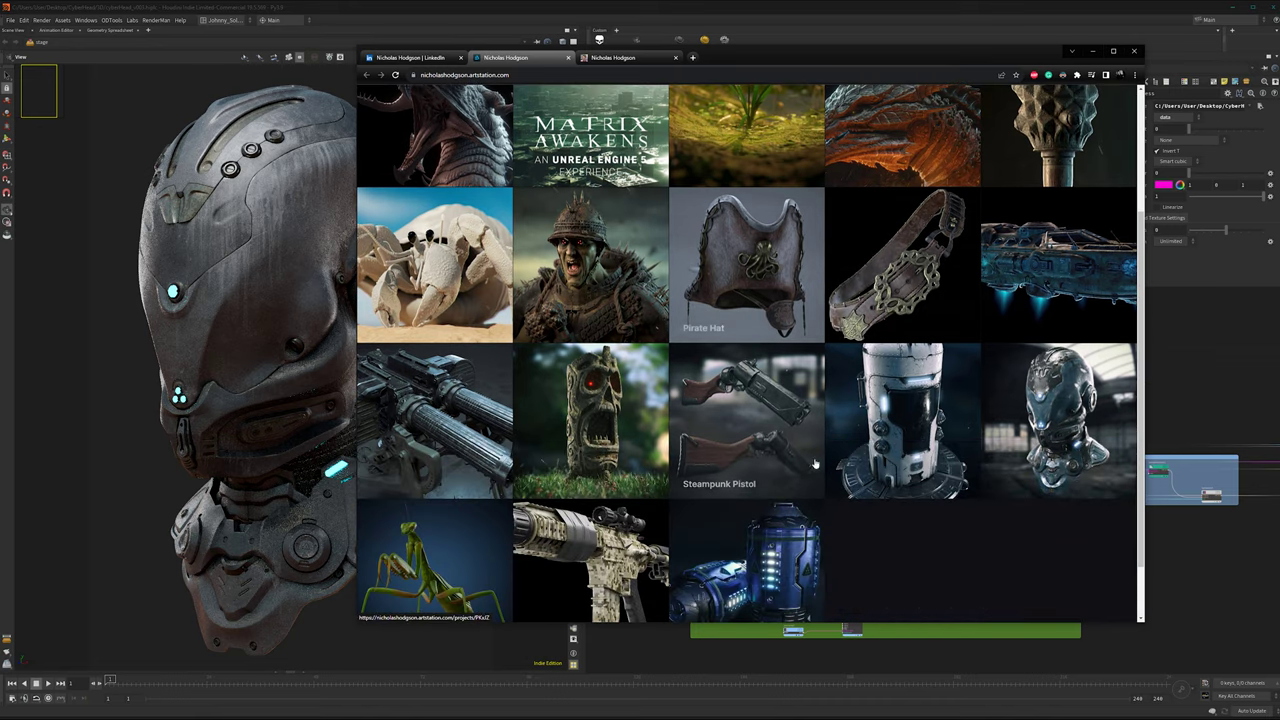
pyautogui.click(1055, 430)
pyautogui.scroll(-15, 655, 447)
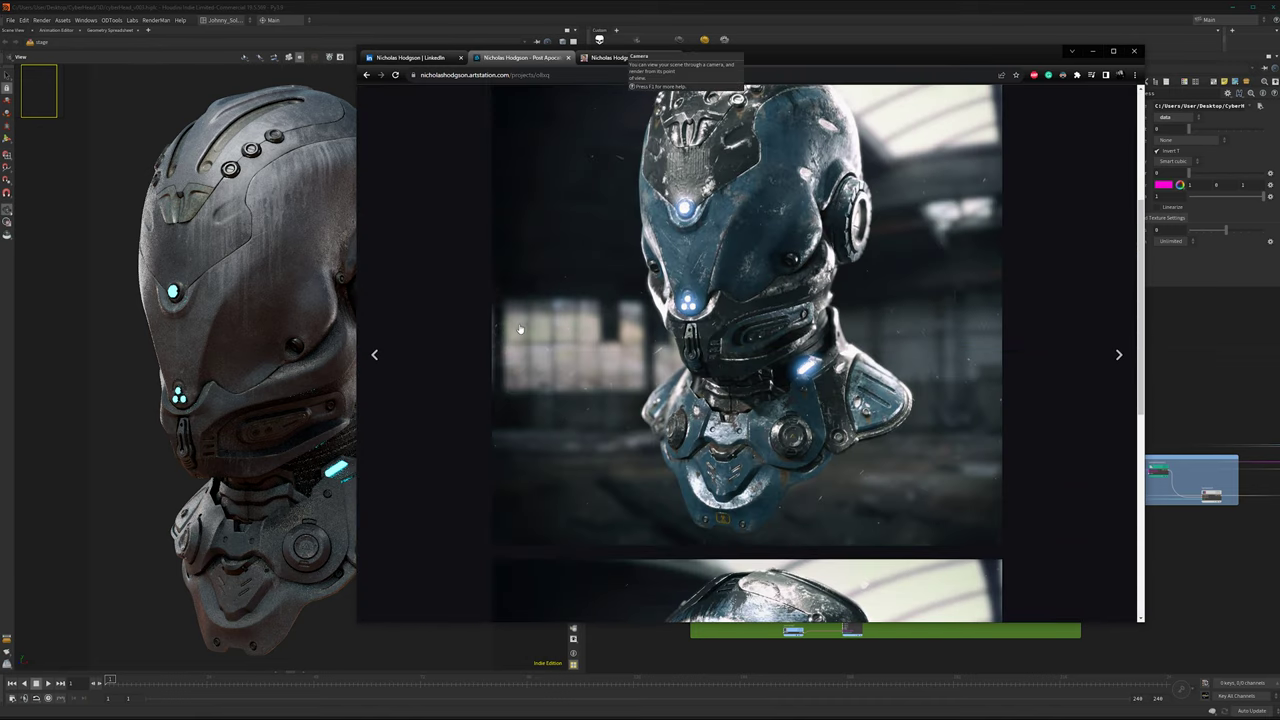
pyautogui.scroll(15, 637, 442)
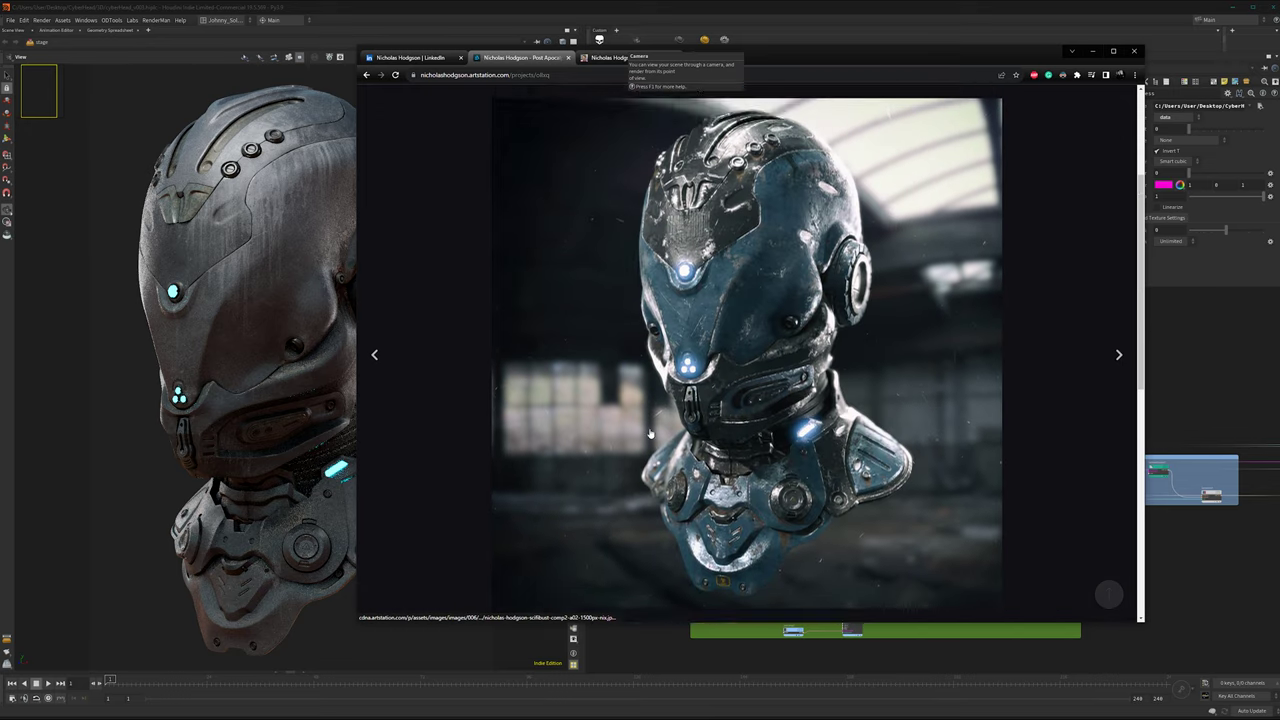
pyautogui.scroll(-3, 740, 342)
pyautogui.scroll(3, 740, 342)
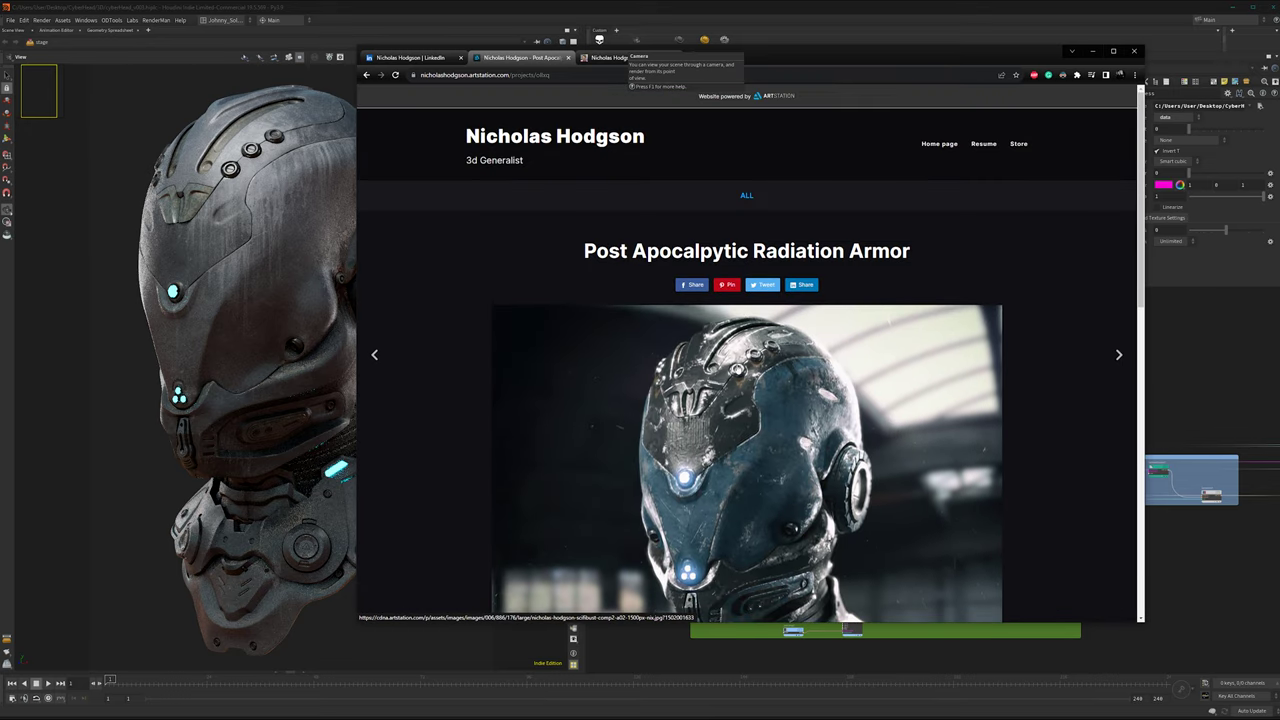
pyautogui.scroll(-1, 740, 342)
pyautogui.scroll(1, 740, 342)
# - View the artist's Gumroad products and LinkedIn profile, and return to Houdini
pyautogui.click(610, 58)
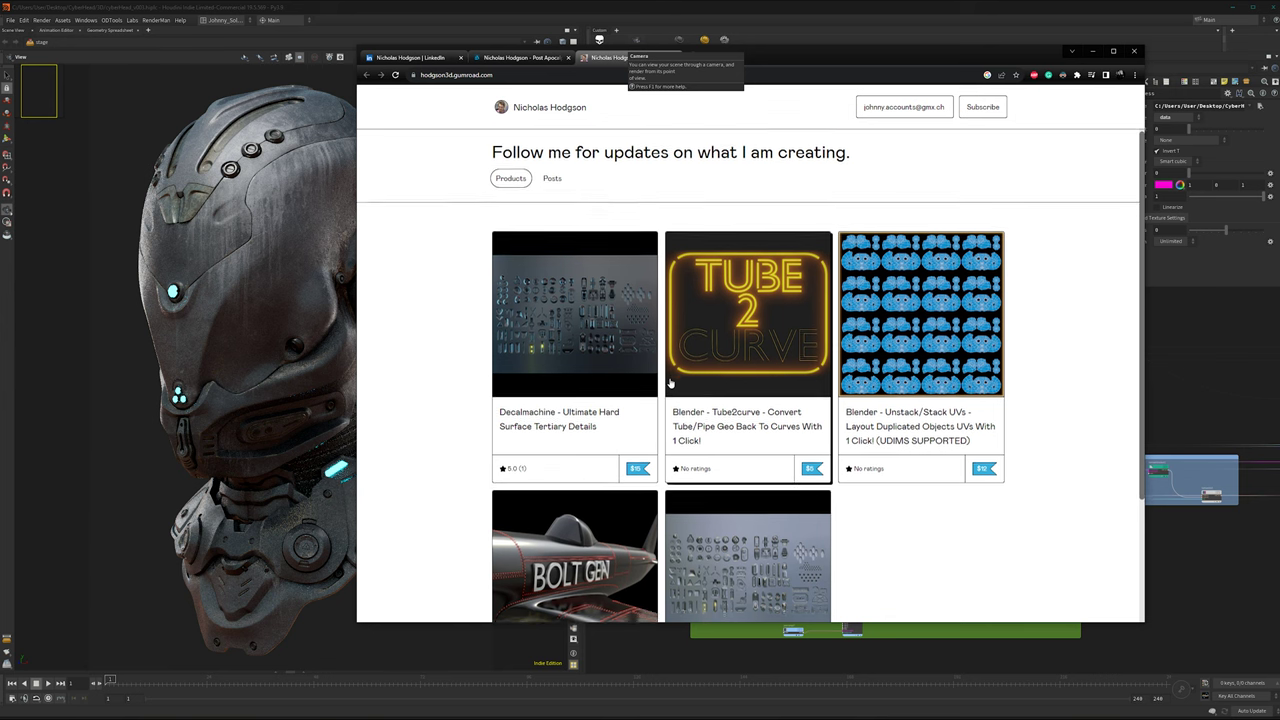
pyautogui.scroll(-2, 643, 373)
pyautogui.scroll(2, 643, 373)
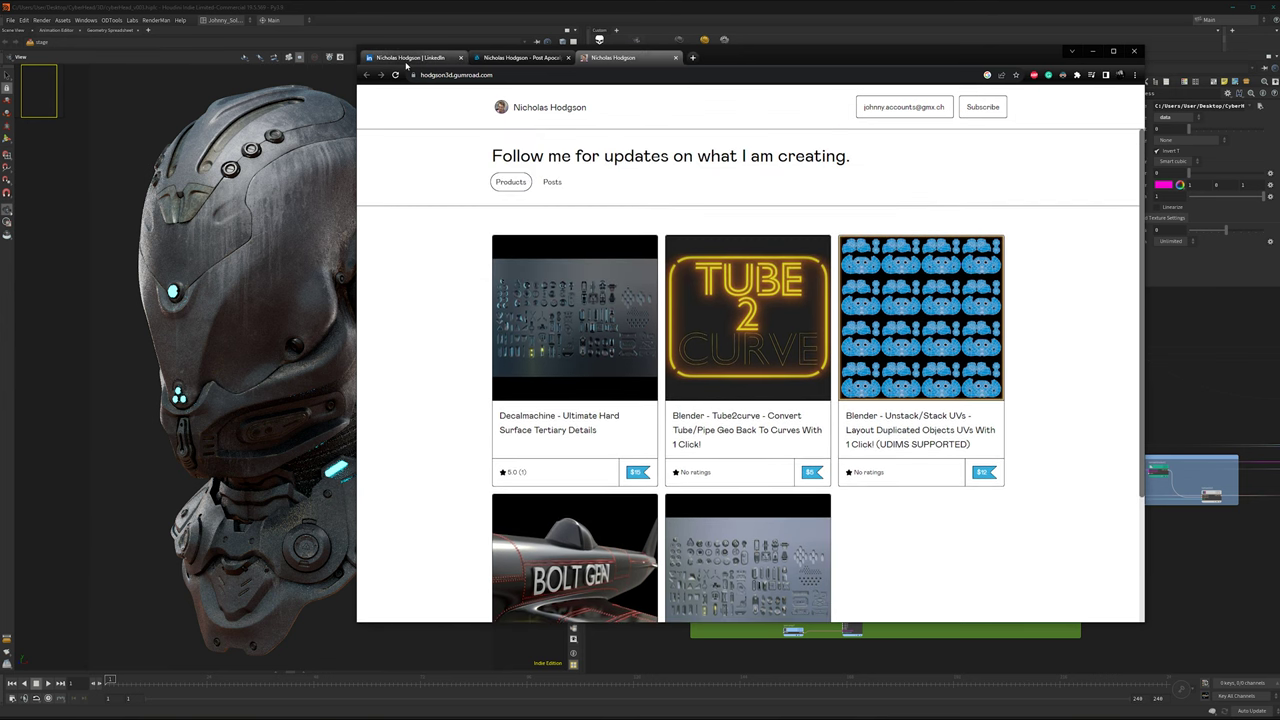
pyautogui.click(410, 57)
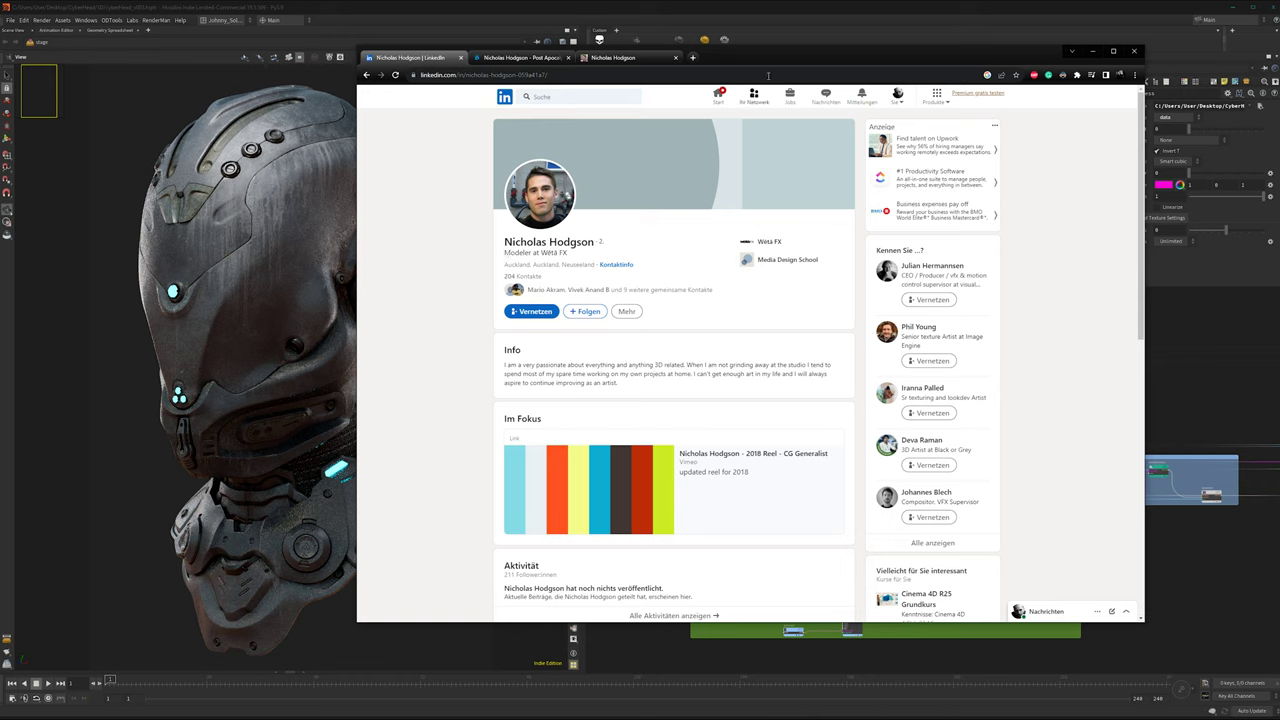
pyautogui.click(1092, 51)
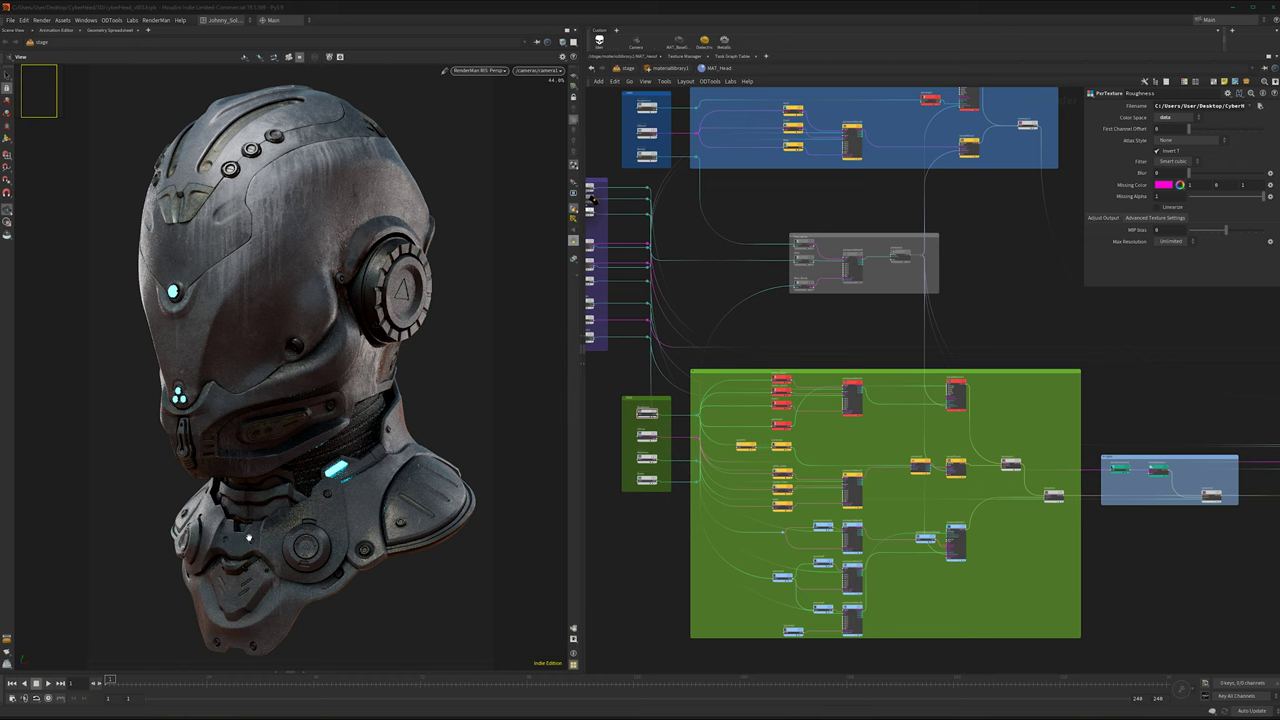
# - Examine the layout of the MAT_Head network, focusing on the green, grey and blue node groups and their connections
pyautogui.scroll(-5, 781, 338)
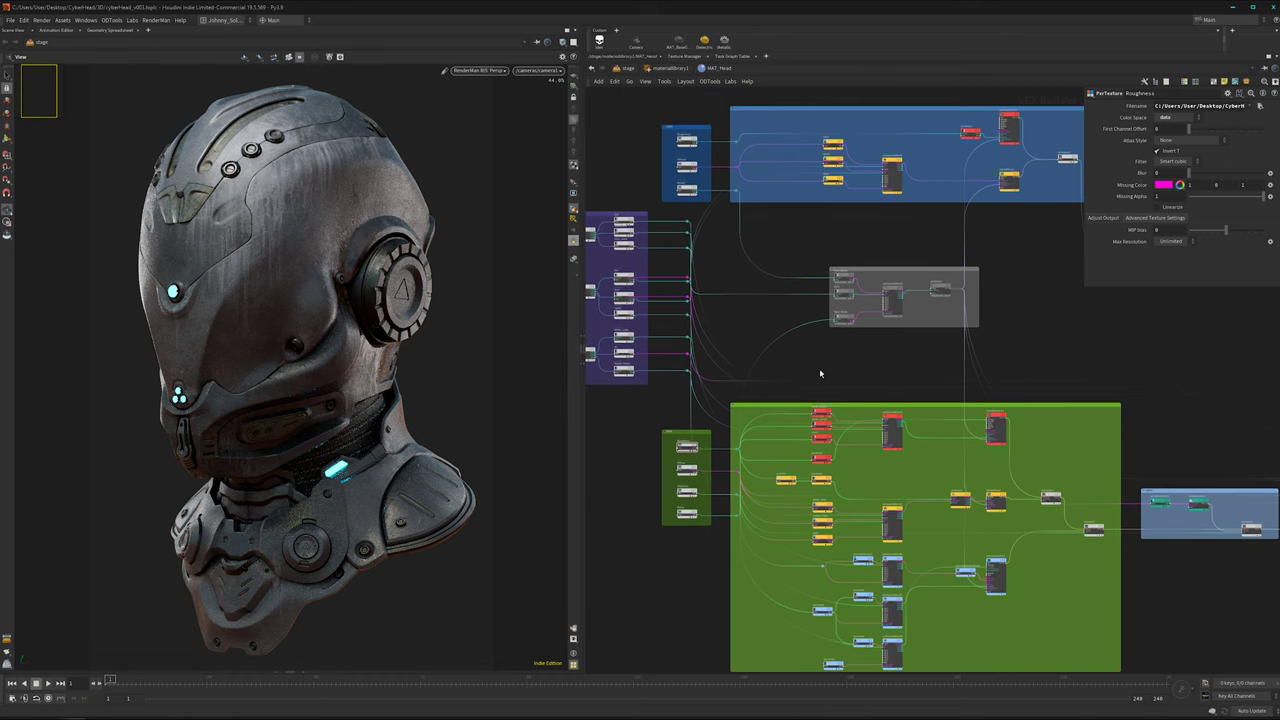
pyautogui.moveTo(818, 365); pyautogui.dragTo(754, 371, button='middle')
pyautogui.scroll(3, 754, 371)
pyautogui.scroll(1, 754, 371)
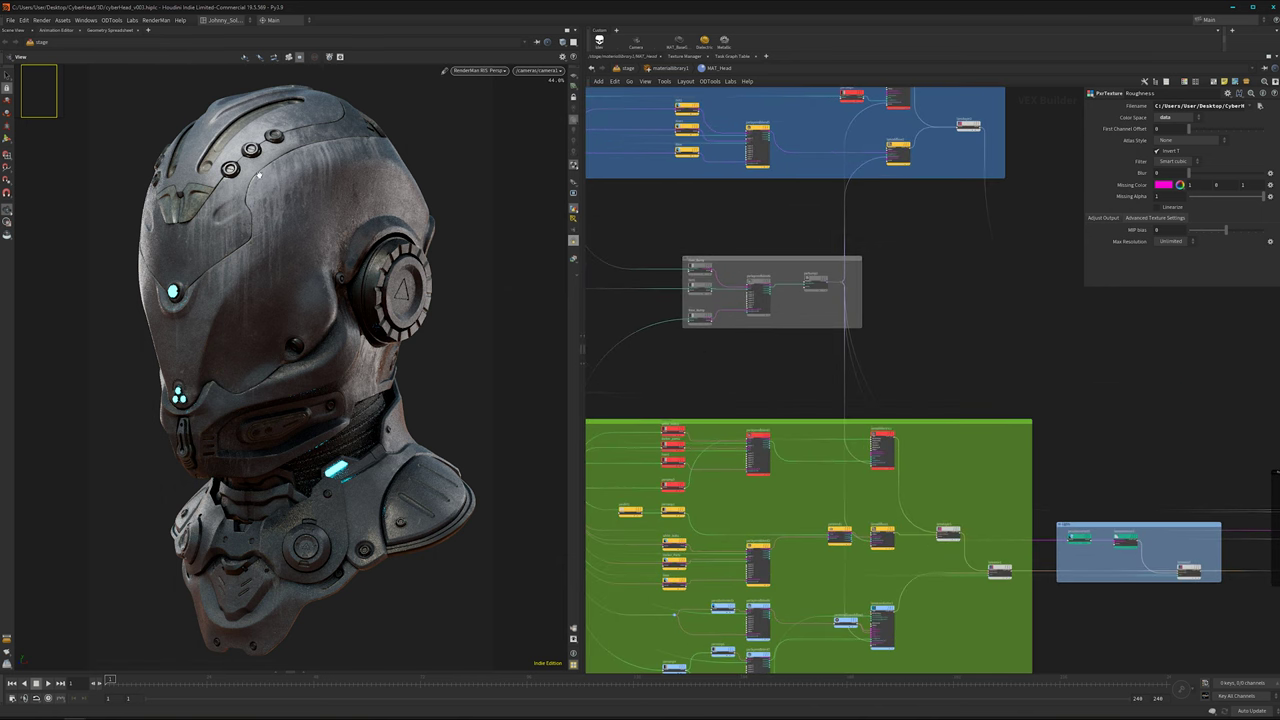
pyautogui.moveTo(684, 371); pyautogui.dragTo(704, 349, button='middle')
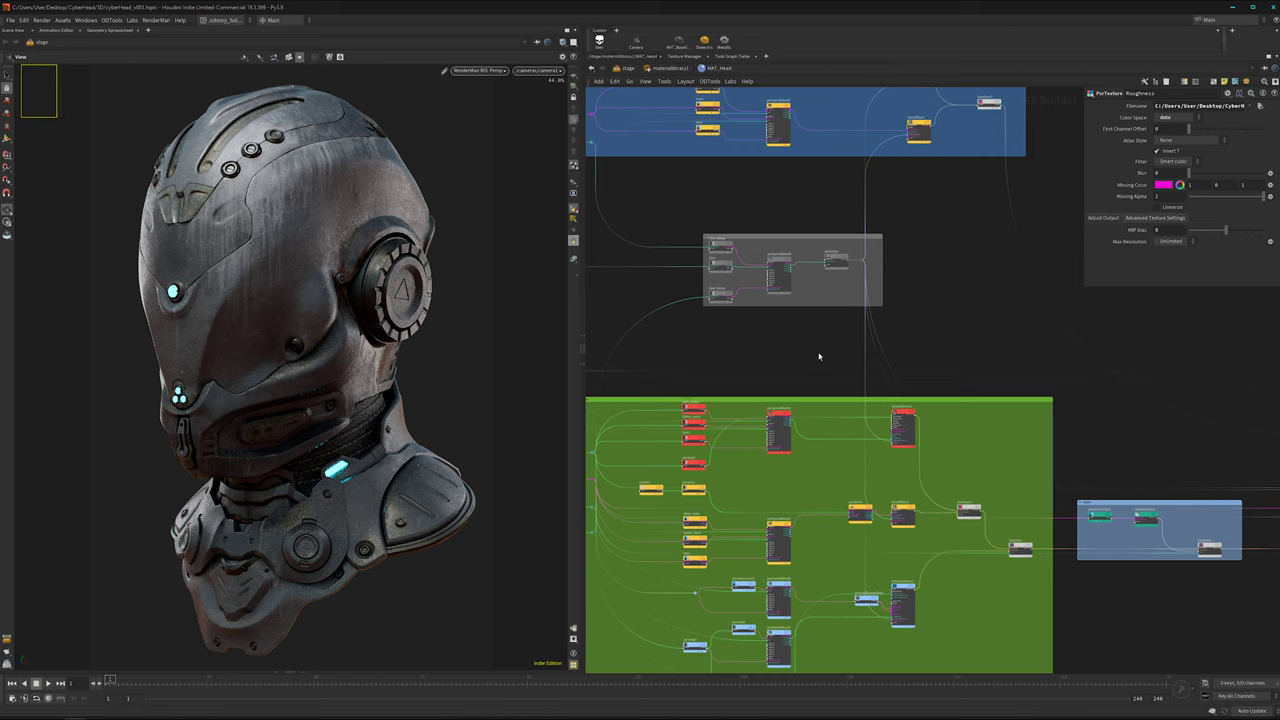
pyautogui.moveTo(904, 532); pyautogui.dragTo(892, 453, button='middle')
pyautogui.scroll(3, 898, 440)
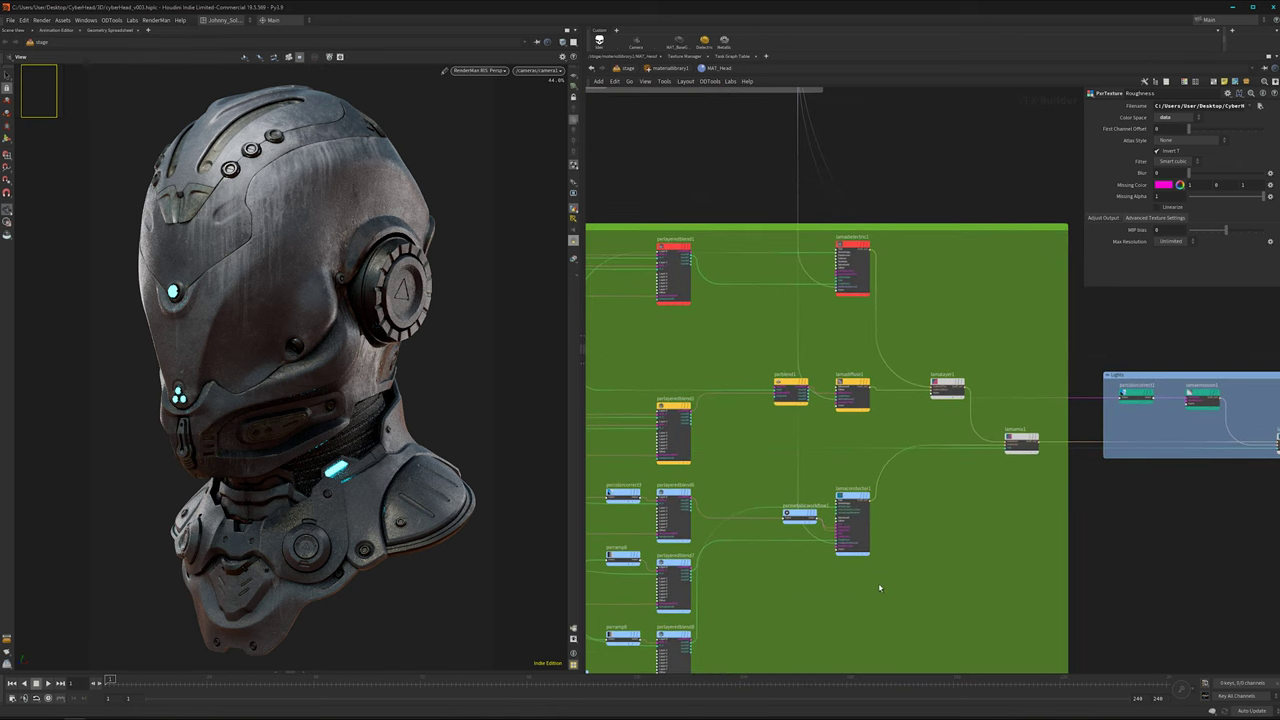
pyautogui.scroll(-3, 880, 588)
pyautogui.scroll(1, 894, 586)
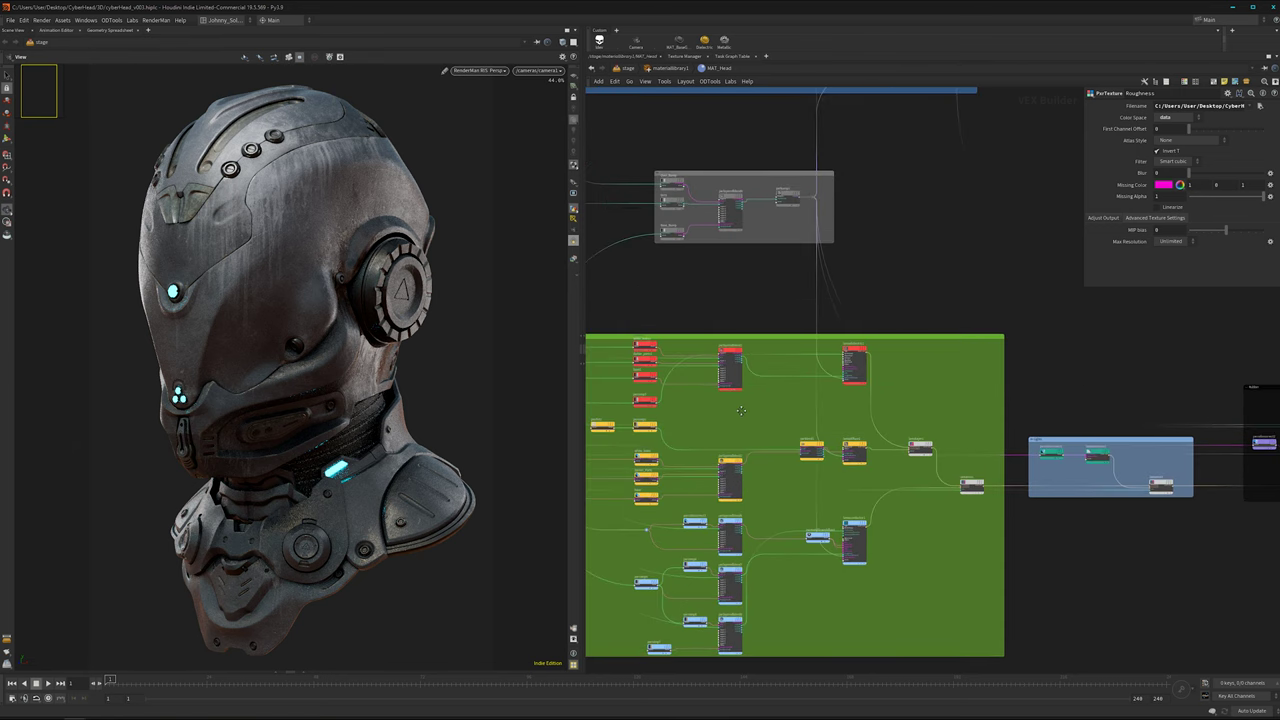
pyautogui.moveTo(741, 411); pyautogui.dragTo(797, 451, button='middle')
pyautogui.scroll(-3, 826, 392)
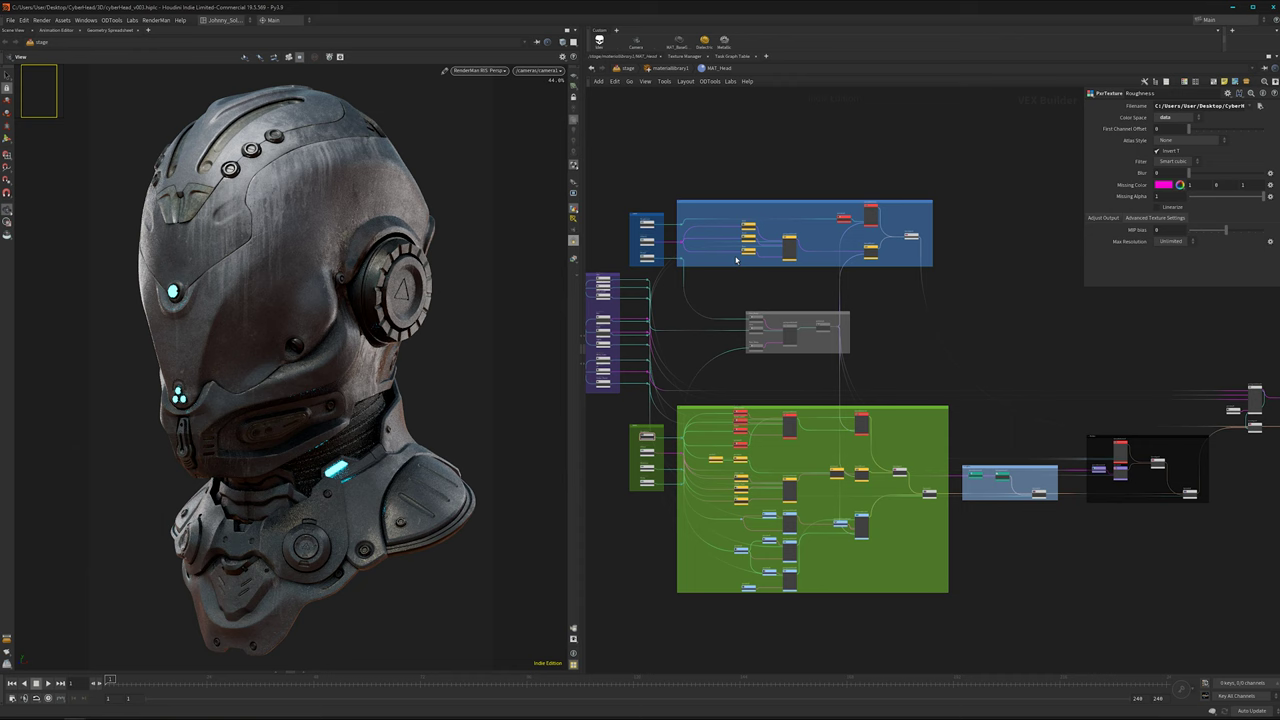
pyautogui.scroll(1, 916, 434)
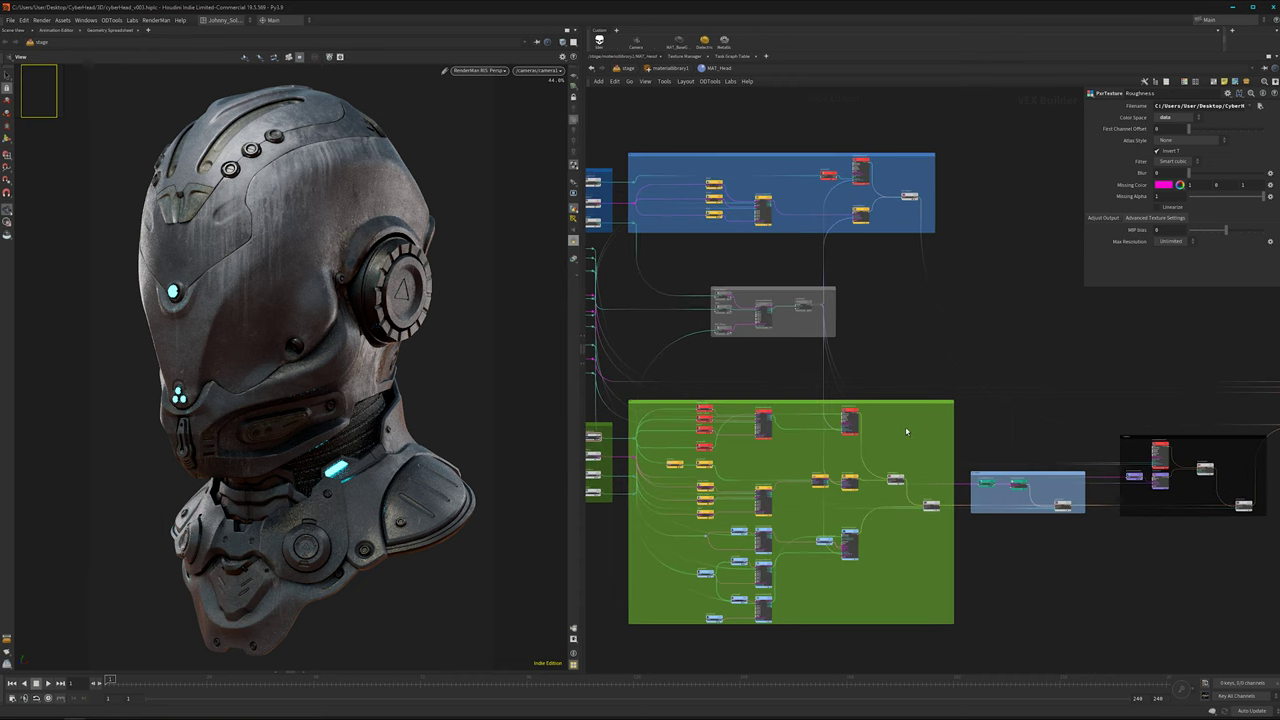
# - Examine how the Lama dielectric, diffuse and conductor nodes feed into lamalayer1 and lamamix1 in the green group
pyautogui.moveTo(905, 428); pyautogui.dragTo(868, 409, button='middle')
pyautogui.scroll(3, 792, 430)
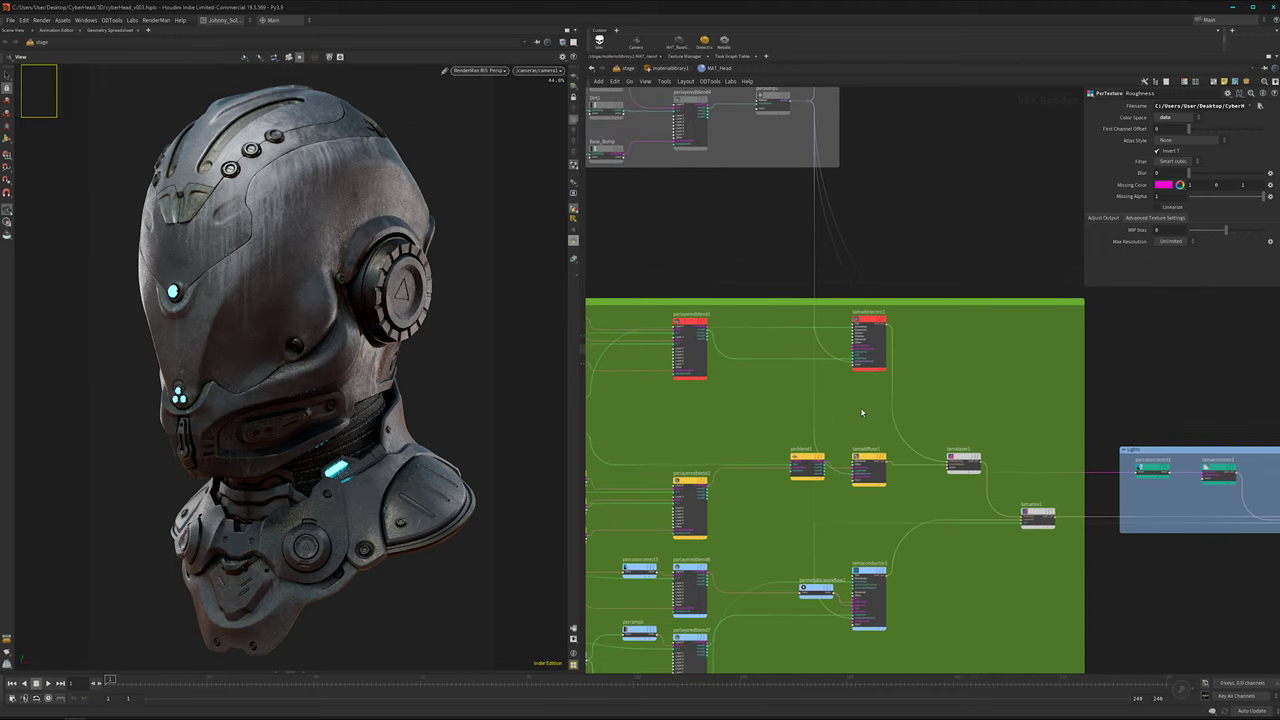
pyautogui.scroll(2, 848, 418)
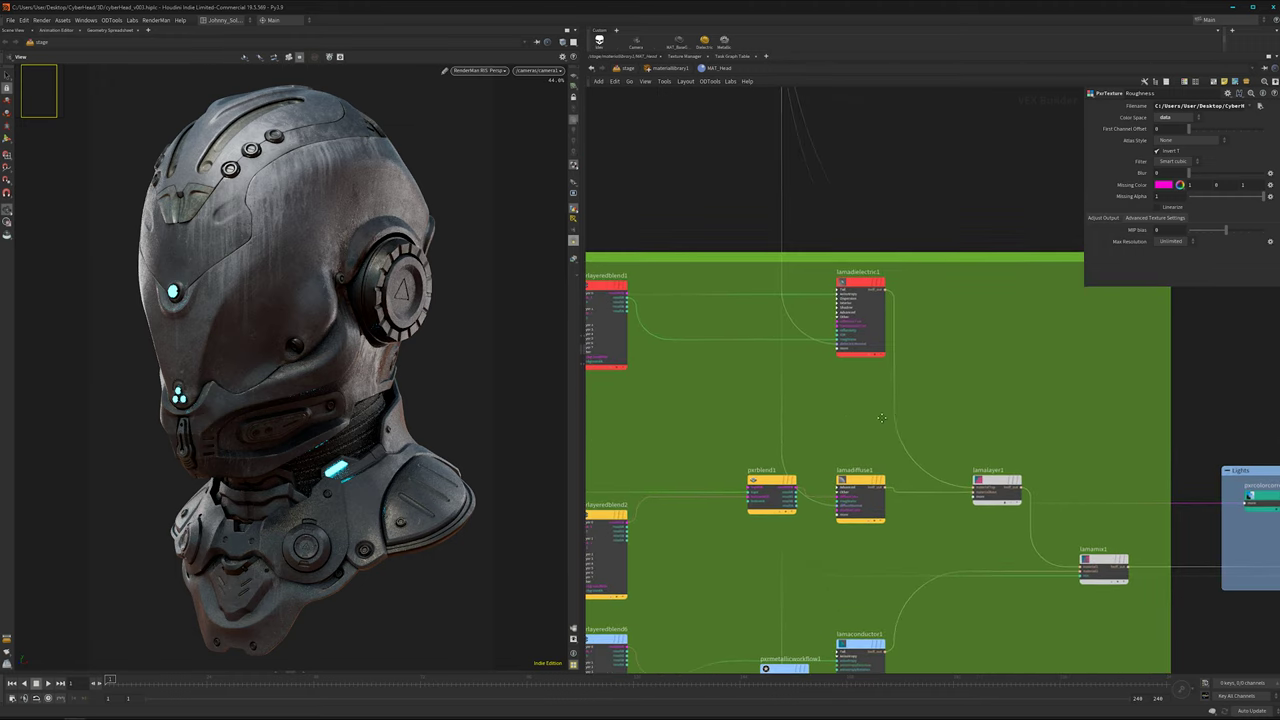
pyautogui.scroll(-1, 957, 527)
pyautogui.moveTo(975, 533); pyautogui.dragTo(857, 462, button='middle')
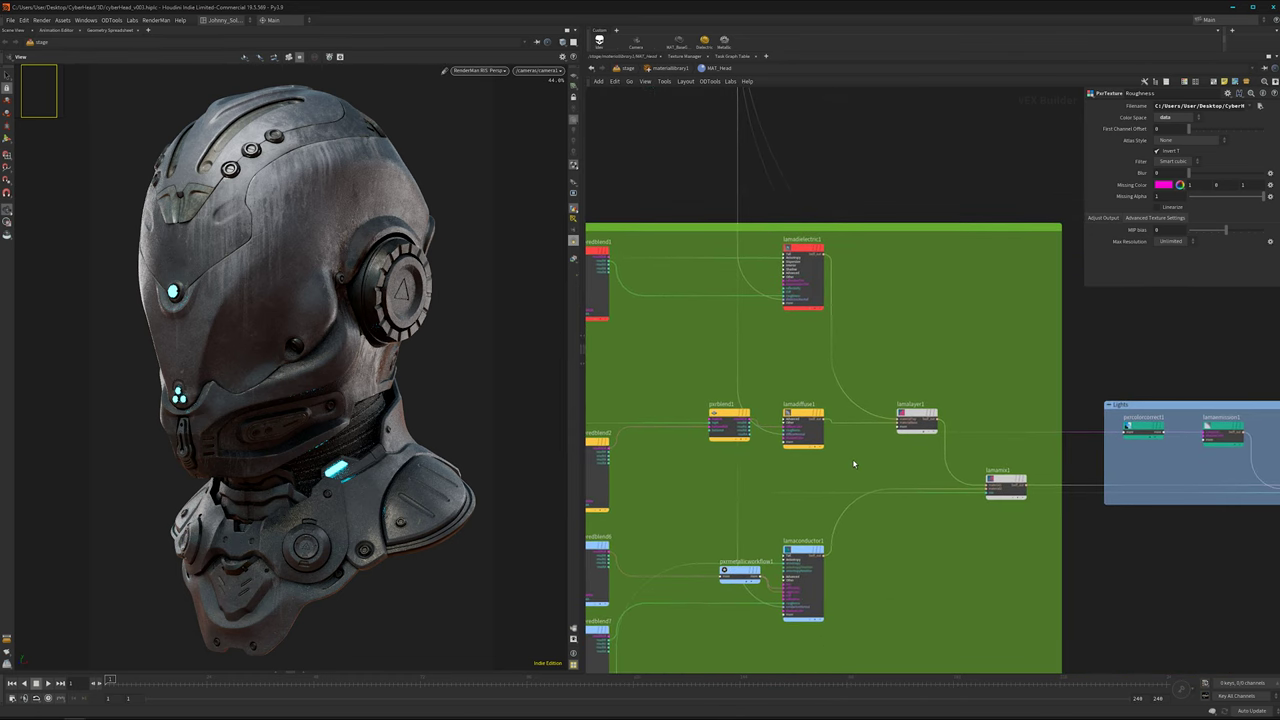
pyautogui.scroll(2, 854, 462)
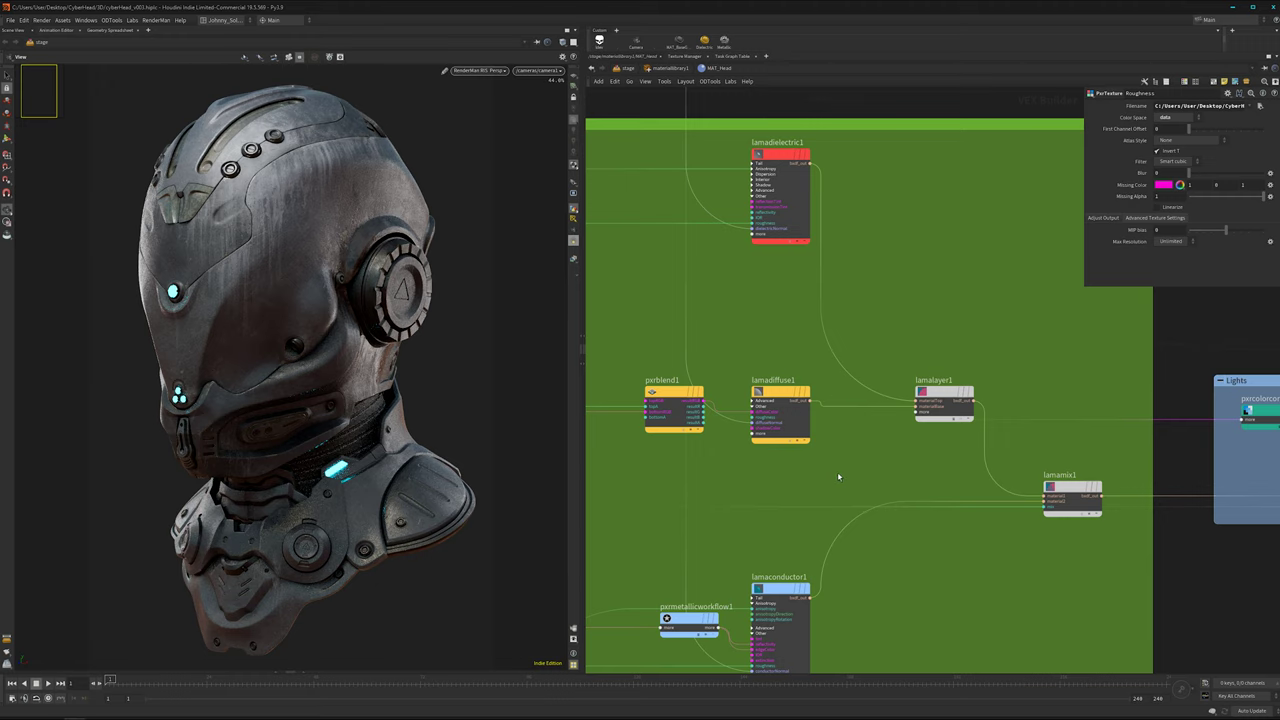
# - Add a PxrSurface node in the free area of the green group above lamalayer1, and shrink the parameter display so the node is uncovered
pyautogui.moveTo(1008, 206); pyautogui.dragTo(971, 247, button='middle')
pyautogui.press('Tab')
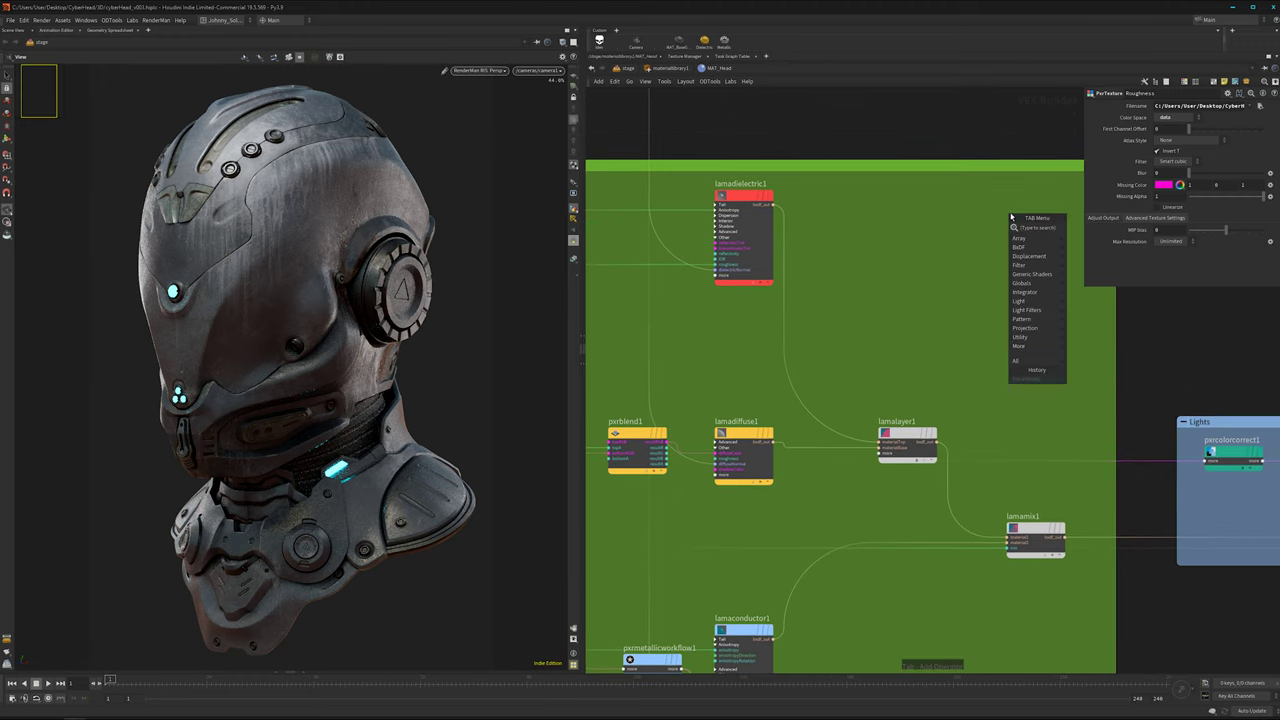
pyautogui.write('pxrsu')
pyautogui.click(1104, 232)
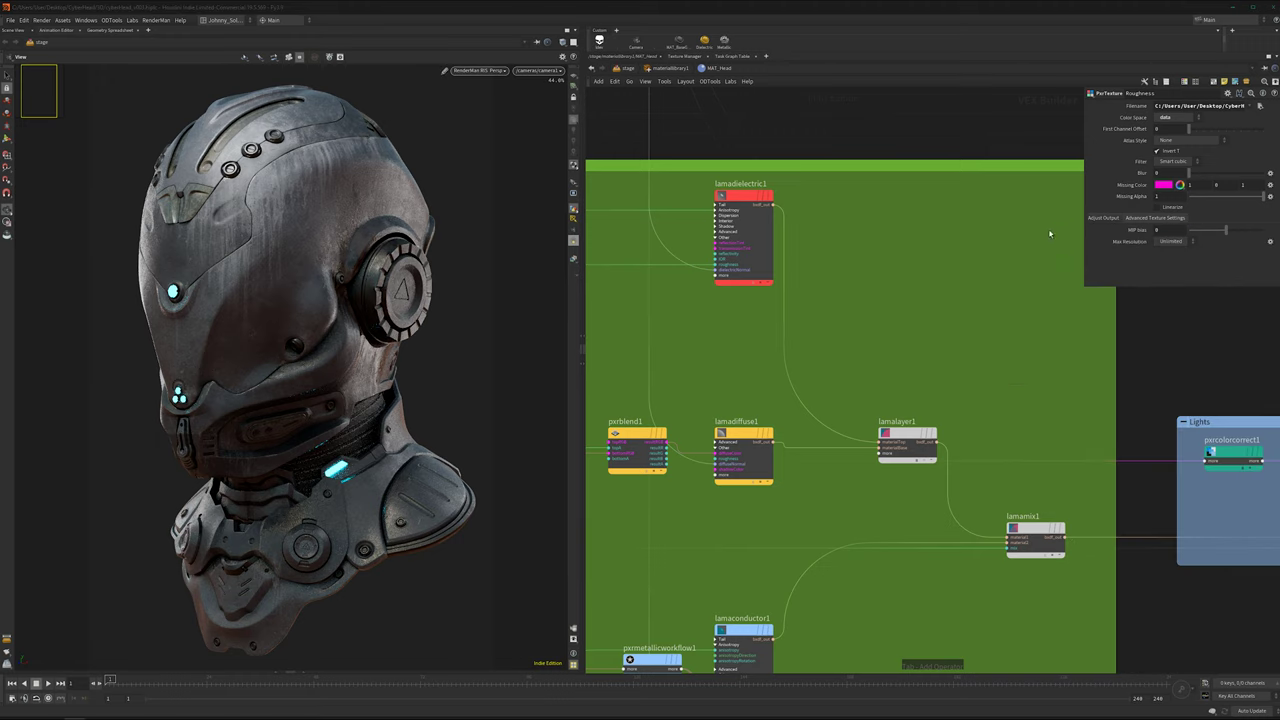
pyautogui.click(984, 241)
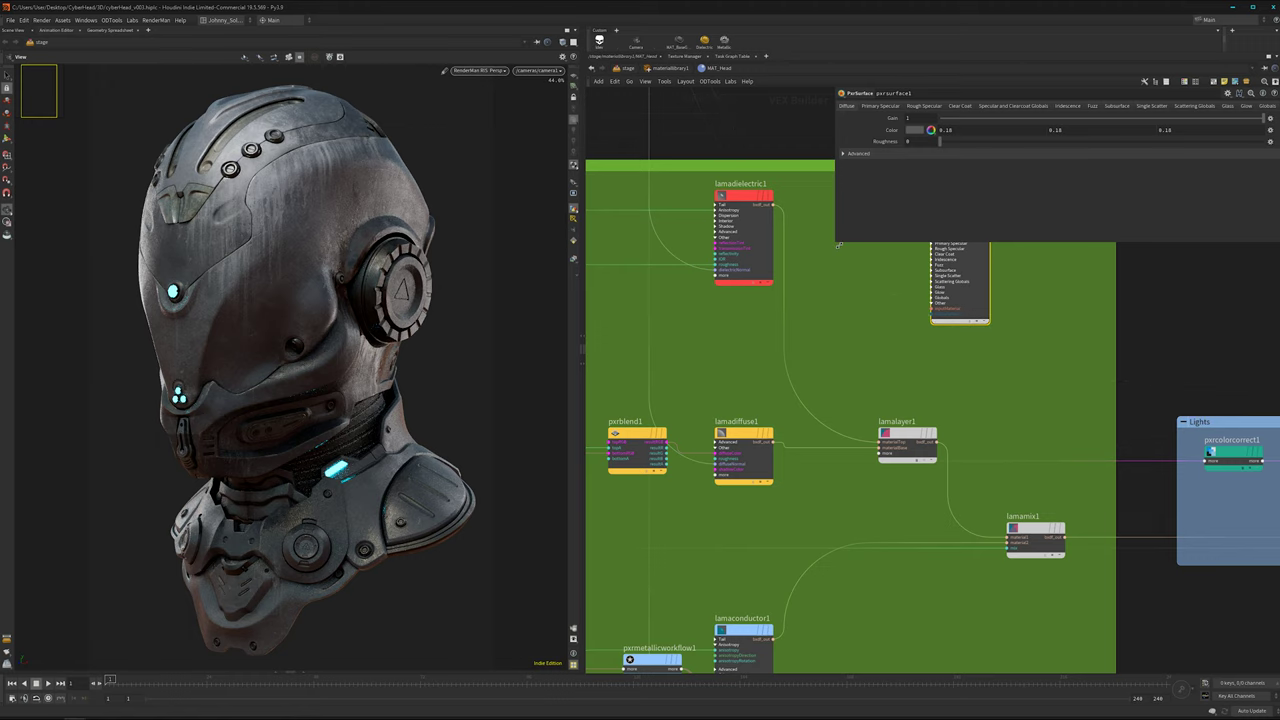
pyautogui.moveTo(835, 242); pyautogui.dragTo(1037, 370)
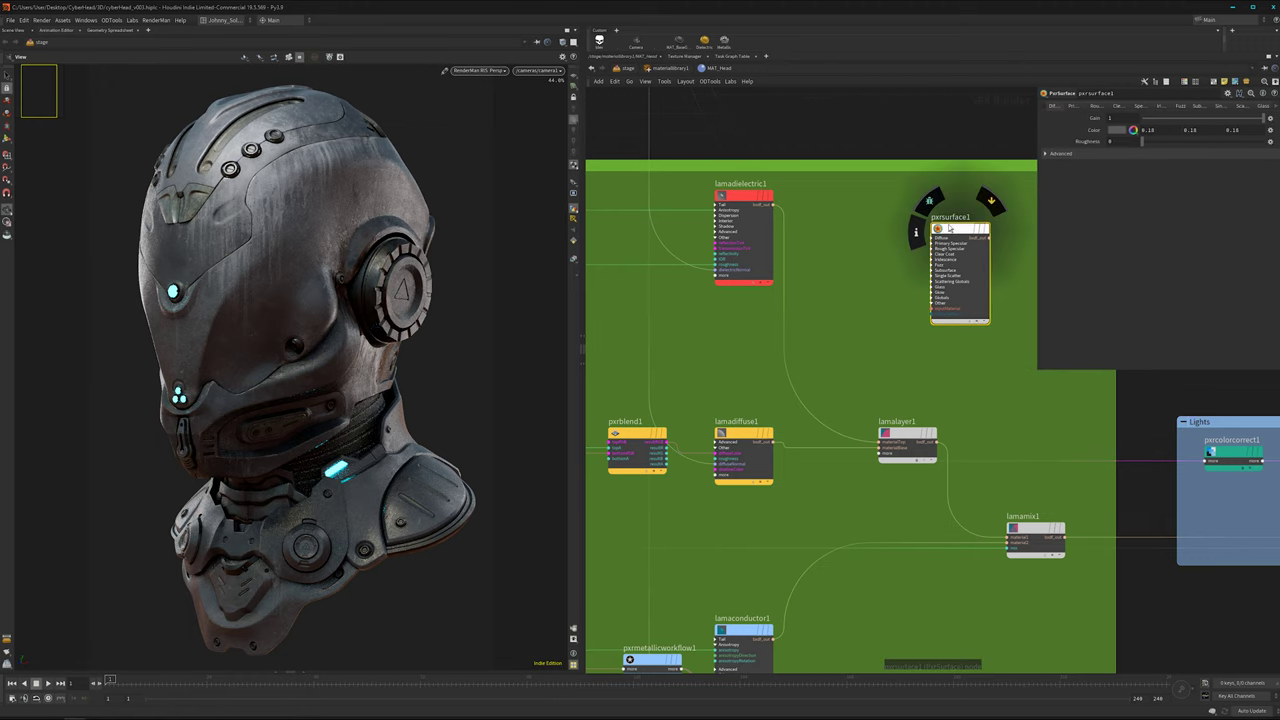
pyautogui.moveTo(945, 228); pyautogui.dragTo(932, 224)
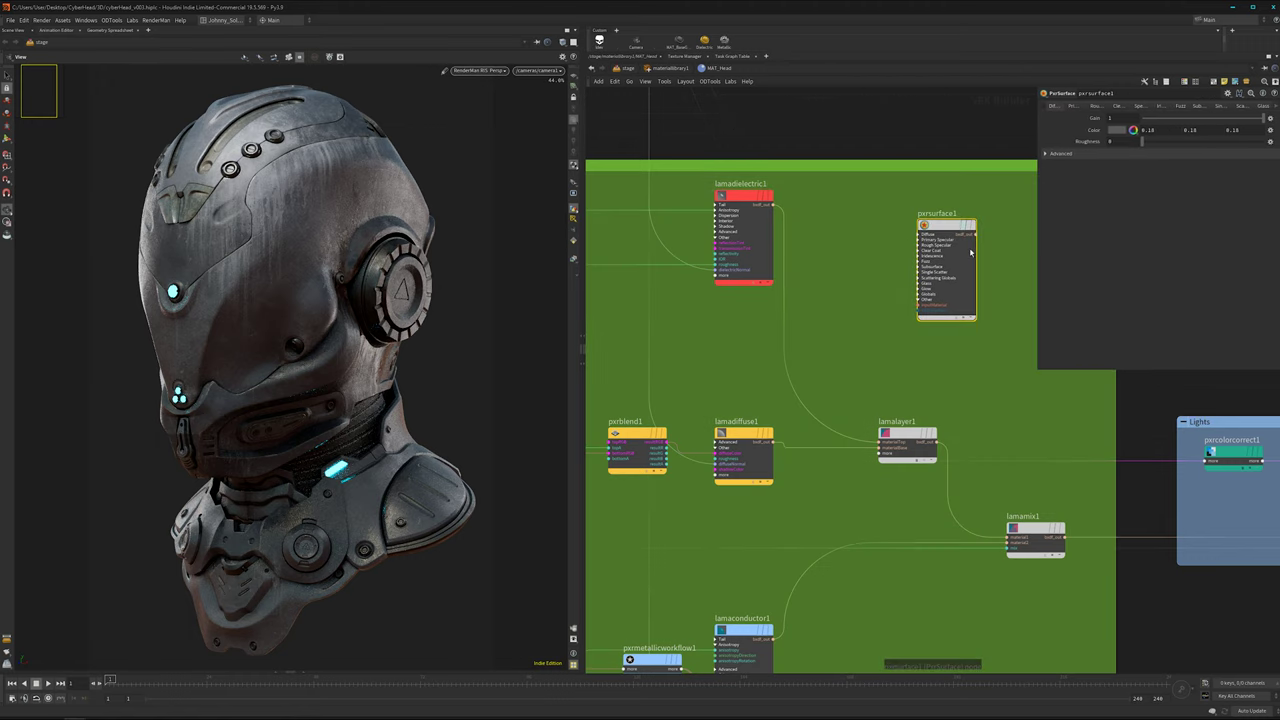
# - Inspect the PxrSurface node's input categories and compare them with the separate Lama nodes around it
pyautogui.scroll(3, 1000, 245)
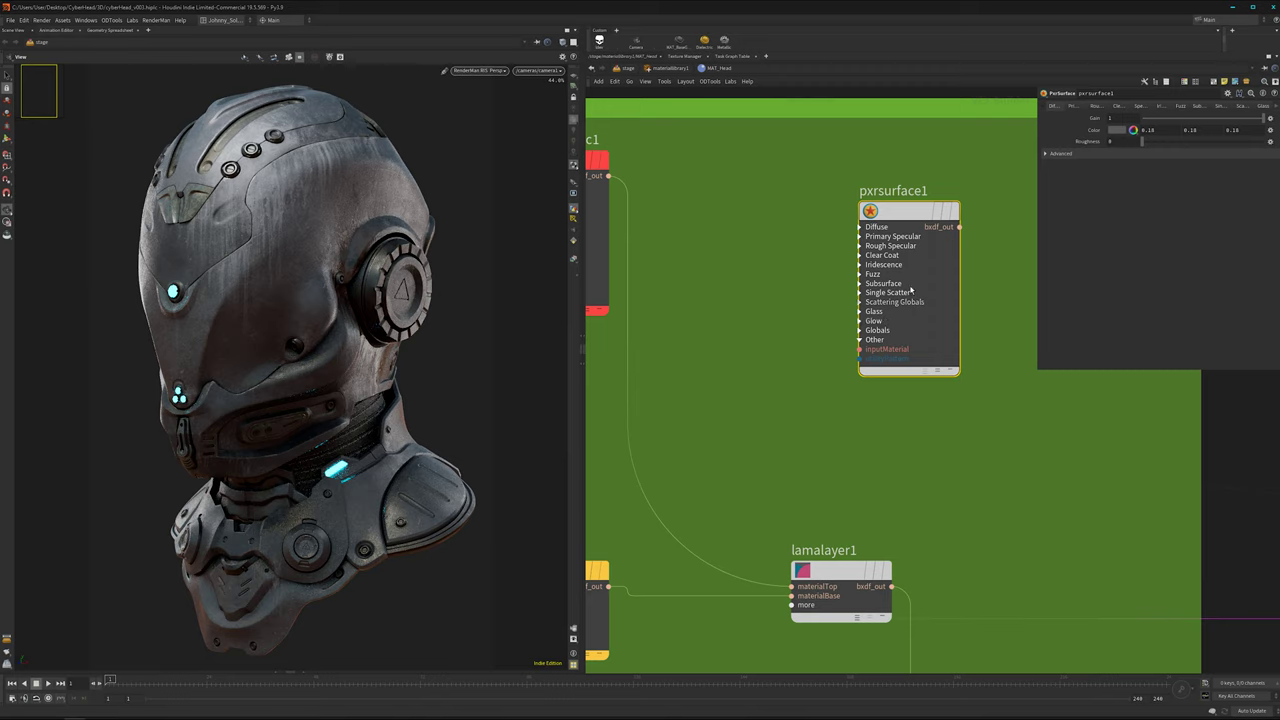
pyautogui.moveTo(878, 222)
pyautogui.scroll(-4, 800, 357)
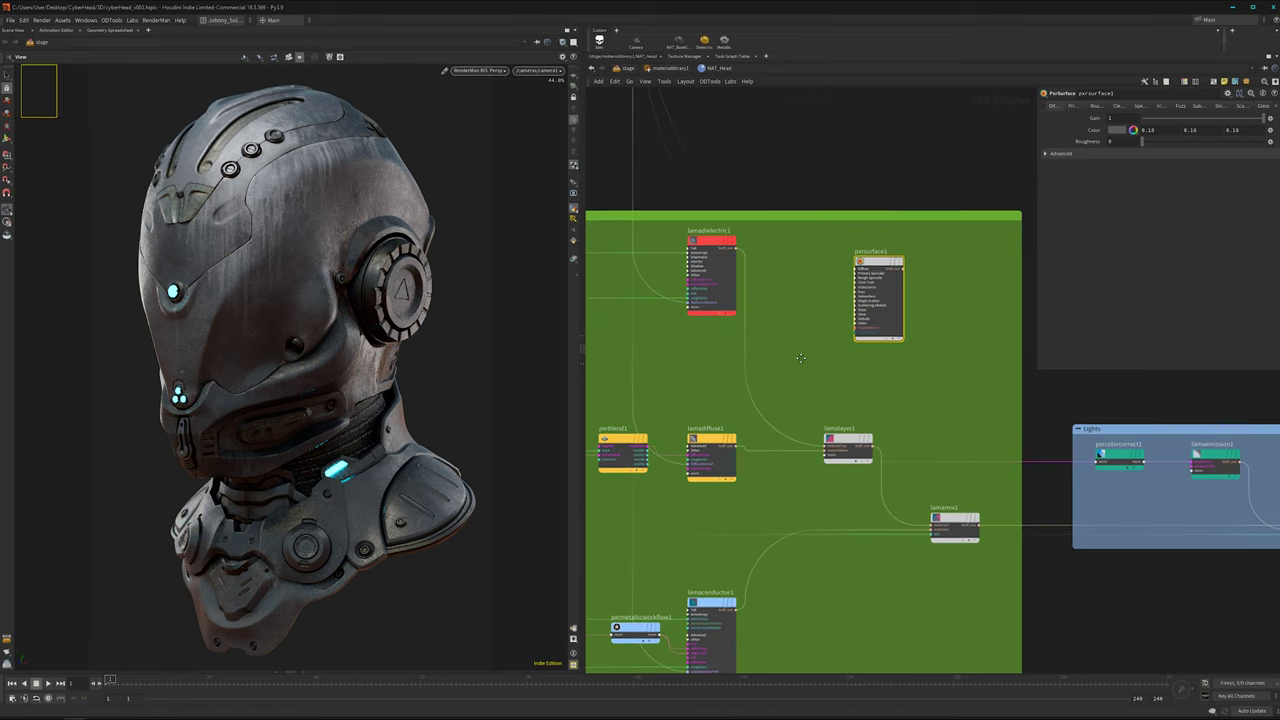
pyautogui.moveTo(801, 358)
pyautogui.mouseDown(button='middle')
pyautogui.moveTo(805, 298)
pyautogui.moveTo(799, 375)
pyautogui.mouseUp(button='middle')
pyautogui.scroll(2, 792, 280)
pyautogui.scroll(-1, 797, 322)
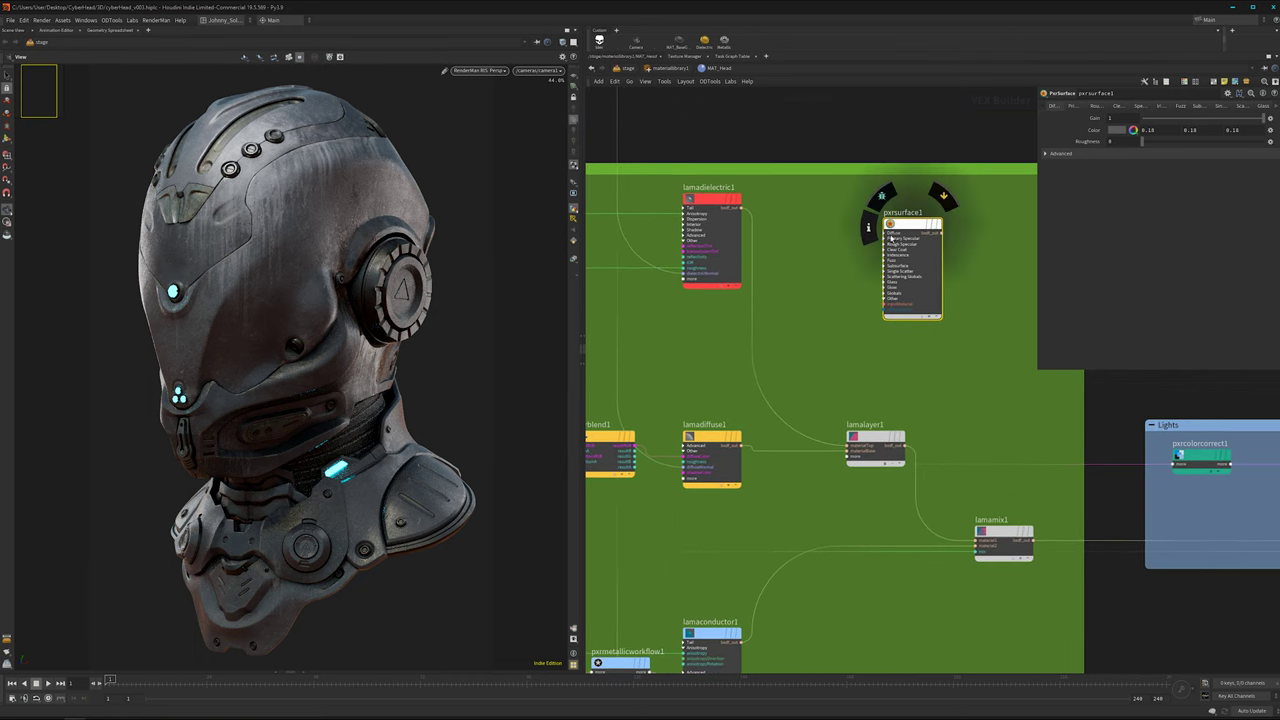
pyautogui.scroll(1, 703, 443)
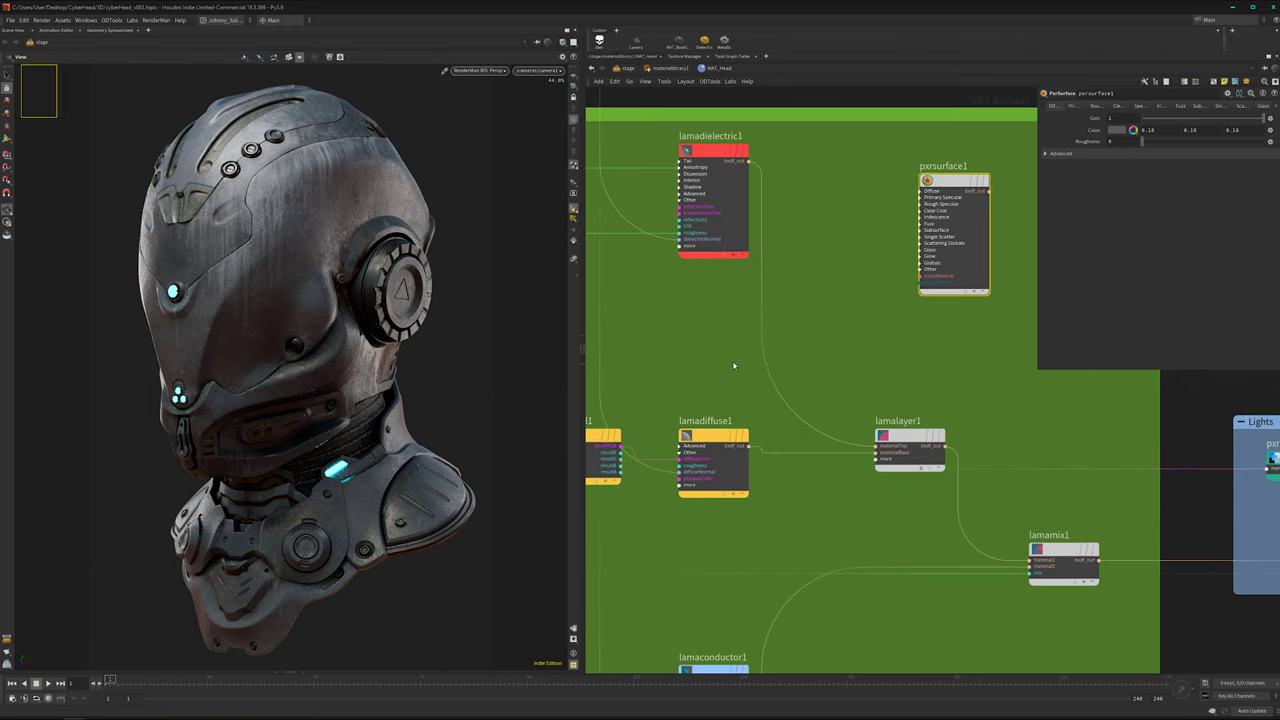
# - Examine how the green group's lamamix1 output continues through the Lights group into the Rubber group's dielectric, SSS, layer and mix nodes
pyautogui.moveTo(737, 363); pyautogui.dragTo(743, 400, button='middle')
pyautogui.scroll(-3, 720, 431)
pyautogui.moveTo(712, 570); pyautogui.dragTo(726, 457, button='middle')
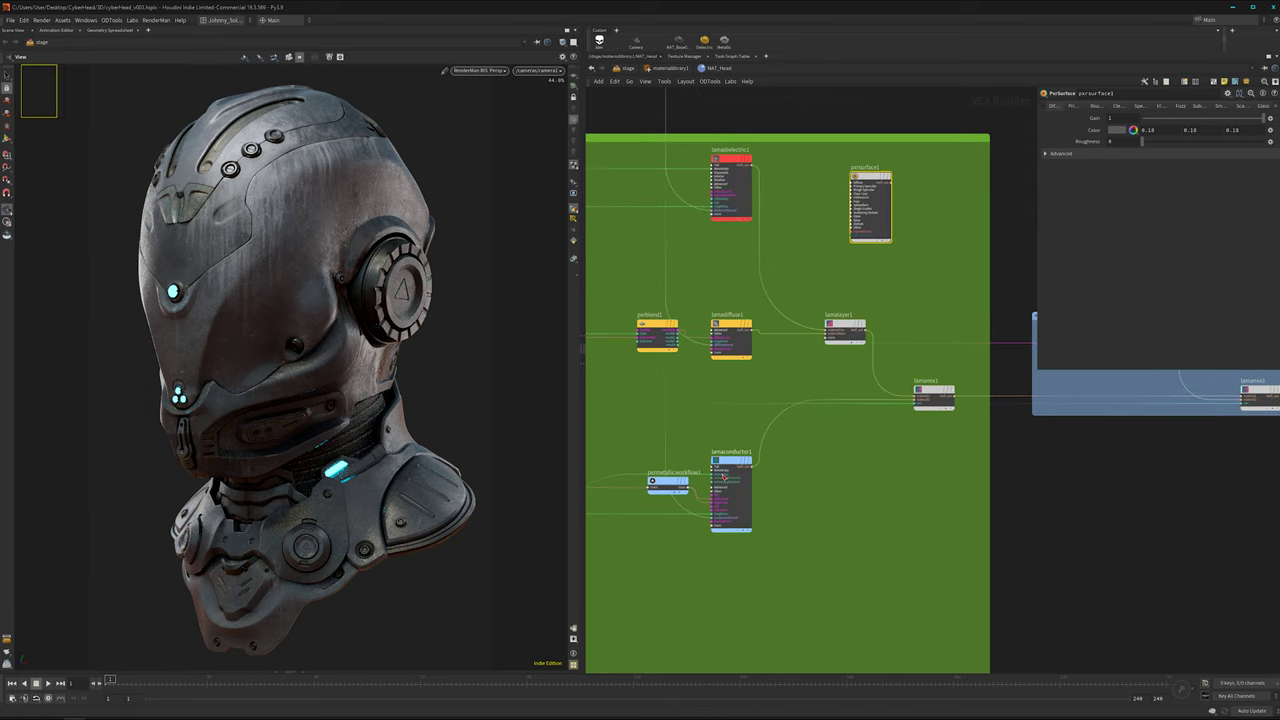
pyautogui.scroll(2, 726, 457)
pyautogui.scroll(-2, 778, 454)
pyautogui.moveTo(1166, 419); pyautogui.dragTo(995, 550, button='middle')
pyautogui.moveTo(982, 500); pyautogui.dragTo(823, 513, button='middle')
pyautogui.scroll(1, 920, 491)
pyautogui.moveTo(1199, 484); pyautogui.dragTo(844, 524, button='middle')
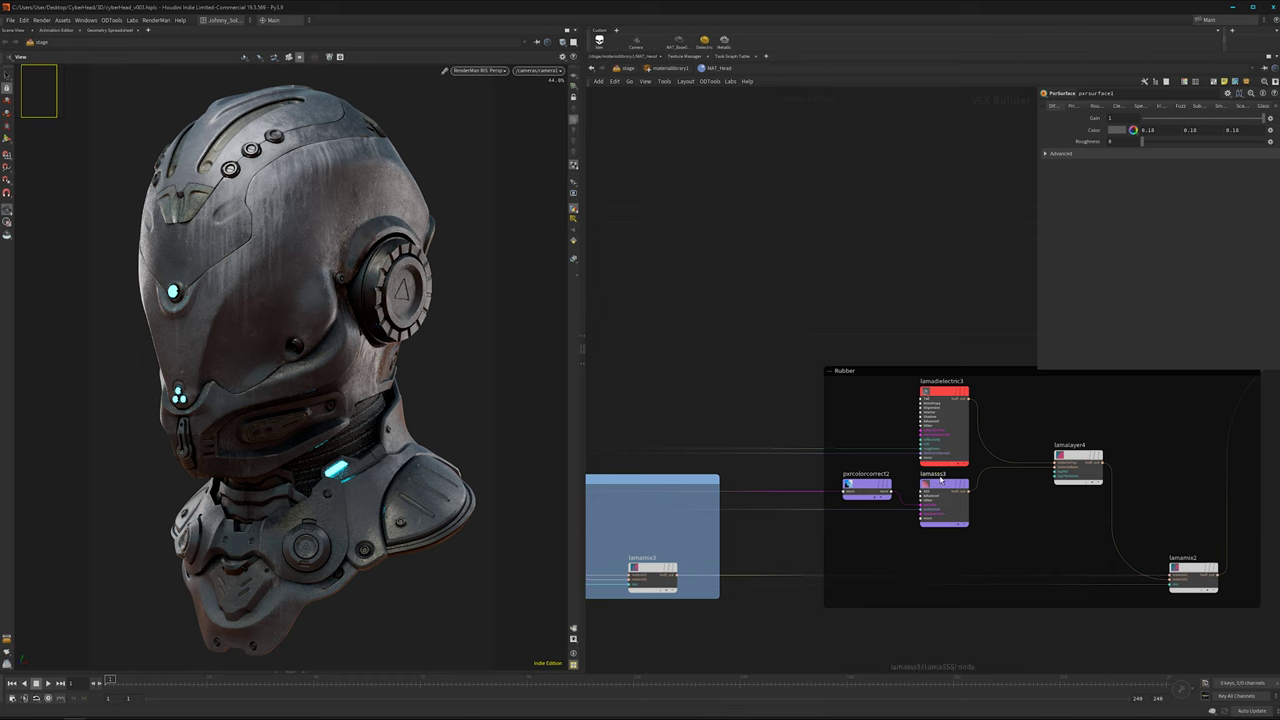
pyautogui.scroll(-3, 791, 498)
pyautogui.moveTo(606, 440); pyautogui.dragTo(857, 463, button='middle')
pyautogui.scroll(2, 678, 468)
pyautogui.moveTo(667, 473); pyautogui.dragTo(786, 423, button='middle')
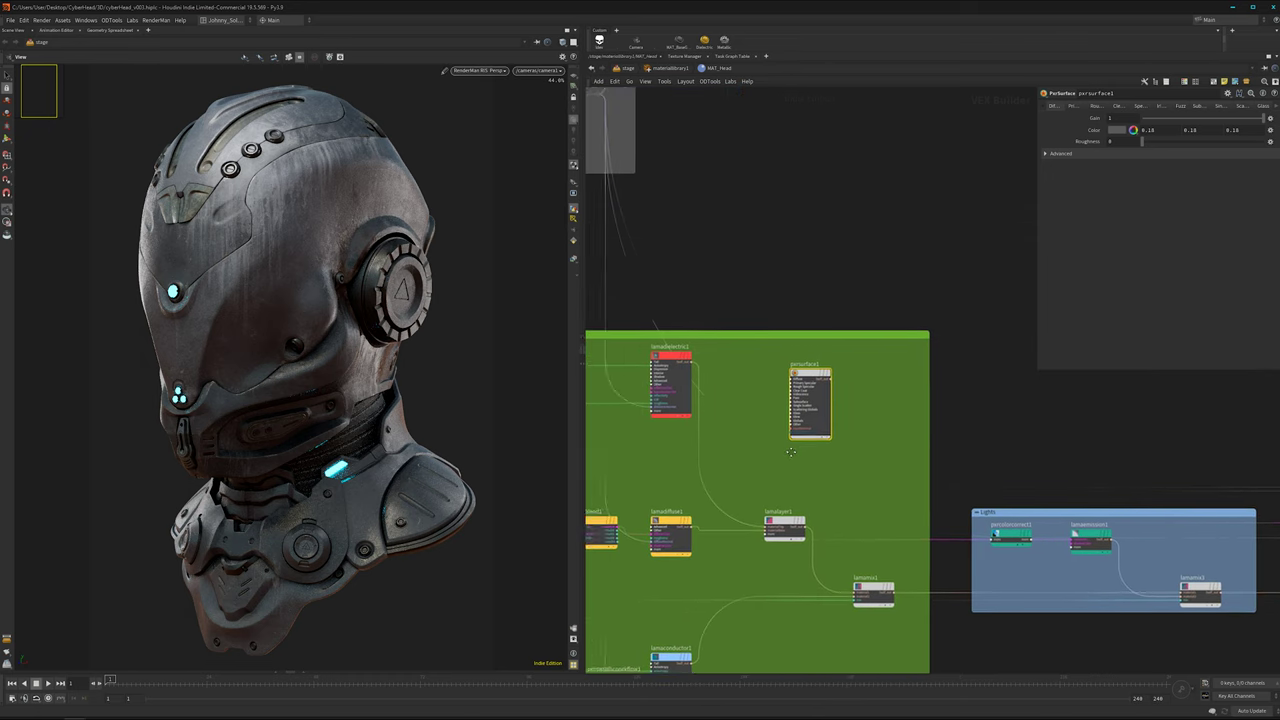
# - Delete the pxrsurface1 node from the green group
pyautogui.scroll(3, 786, 423)
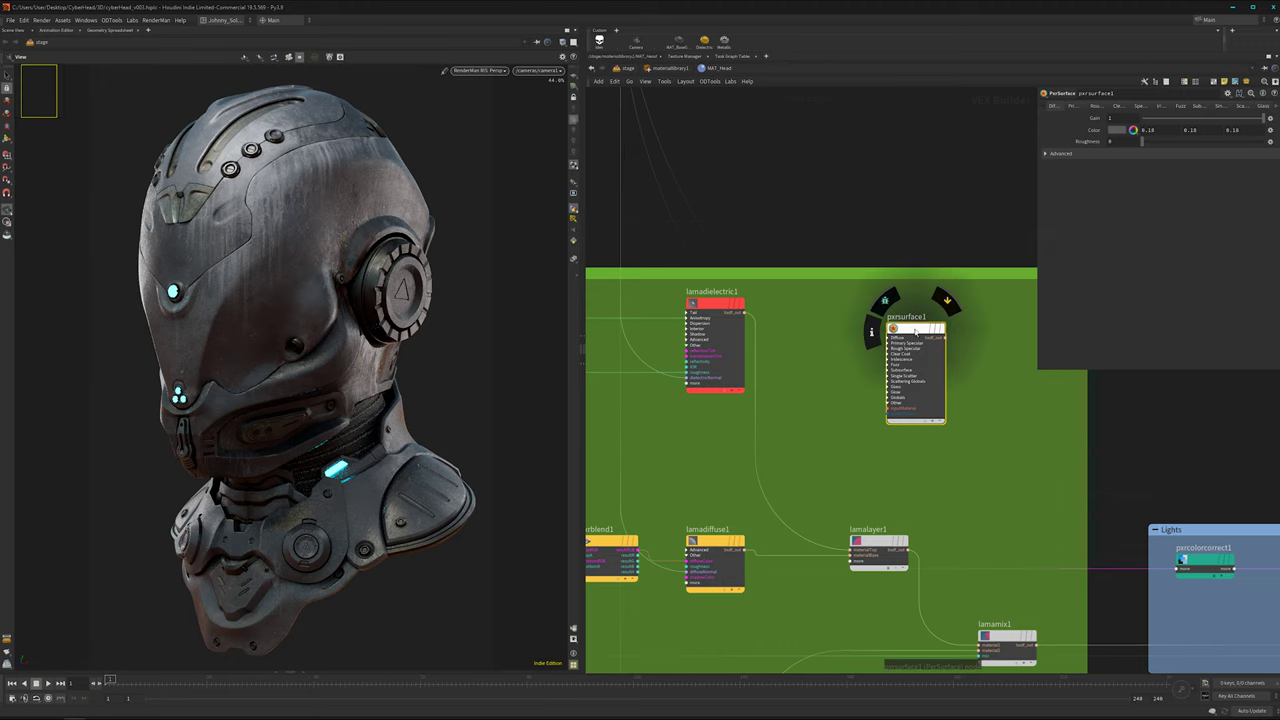
pyautogui.scroll(2, 837, 420)
pyautogui.scroll(-4, 837, 420)
pyautogui.moveTo(834, 426); pyautogui.dragTo(877, 383, button='middle')
pyautogui.scroll(-3, 848, 386)
pyautogui.scroll(2, 820, 400)
pyautogui.scroll(1, 817, 384)
pyautogui.moveTo(1050, 276); pyautogui.dragTo(995, 297, button='middle')
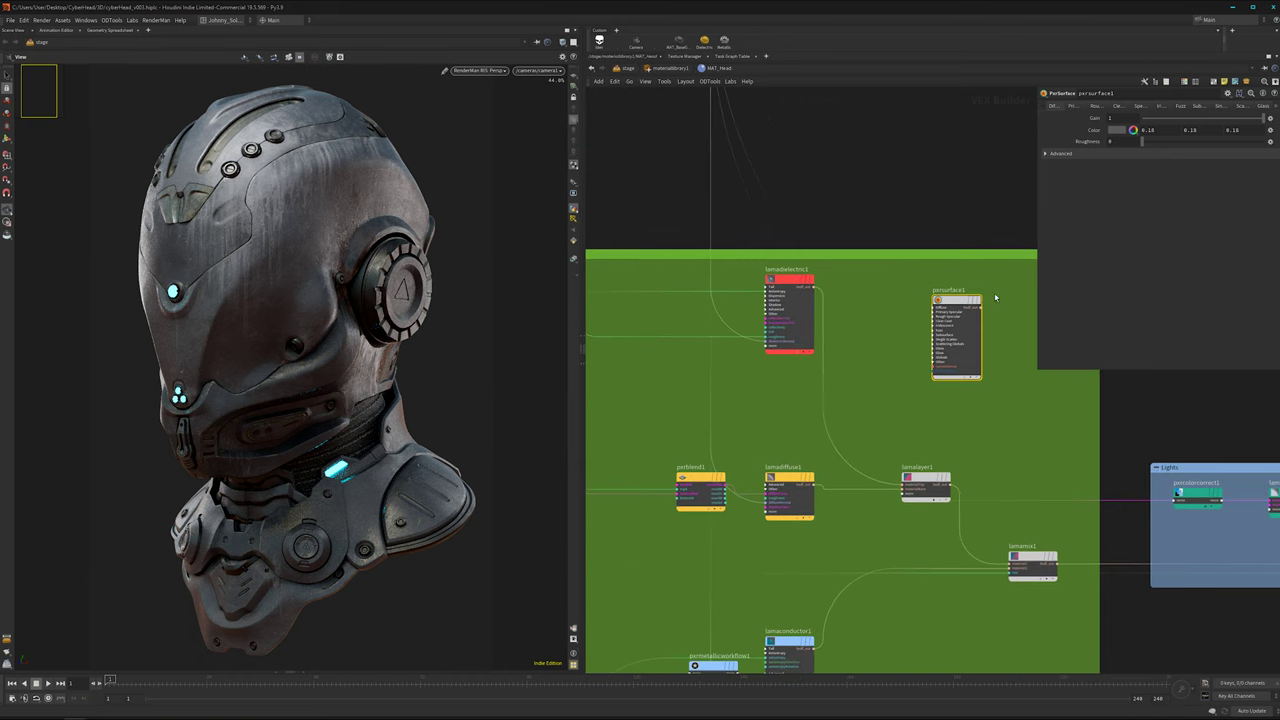
pyautogui.moveTo(977, 302); pyautogui.dragTo(967, 309)
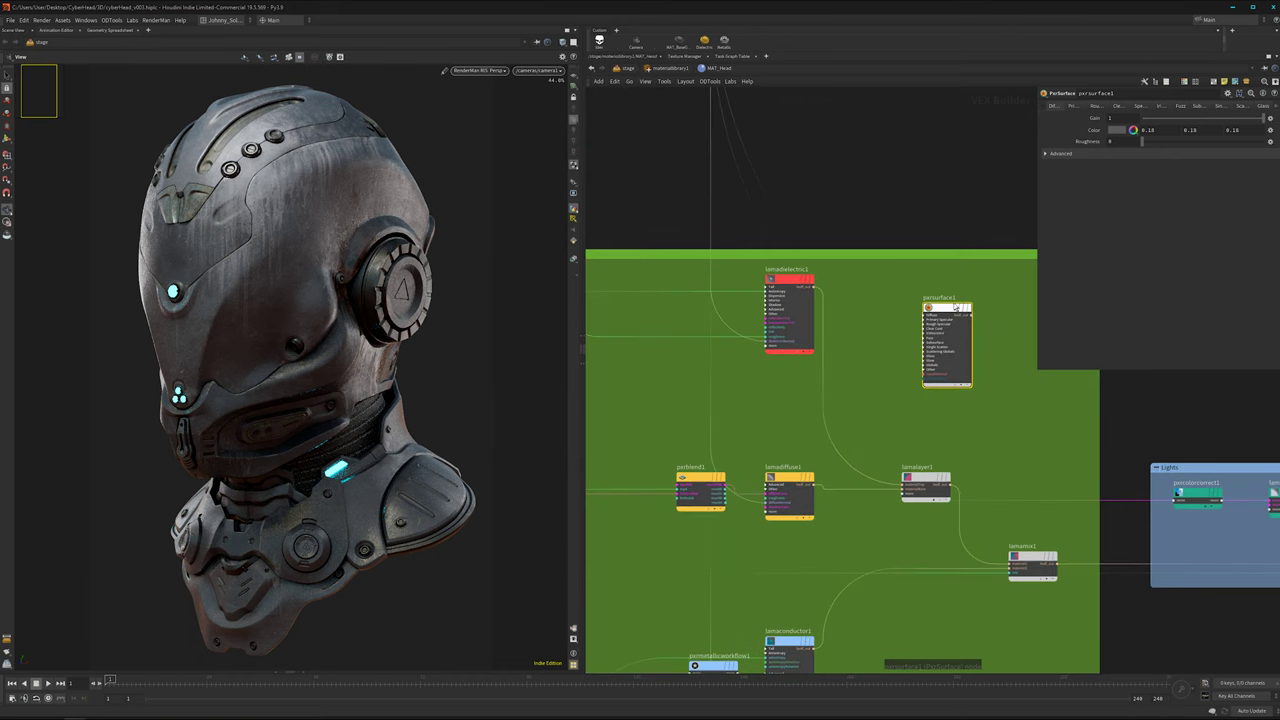
pyautogui.press('Delete')
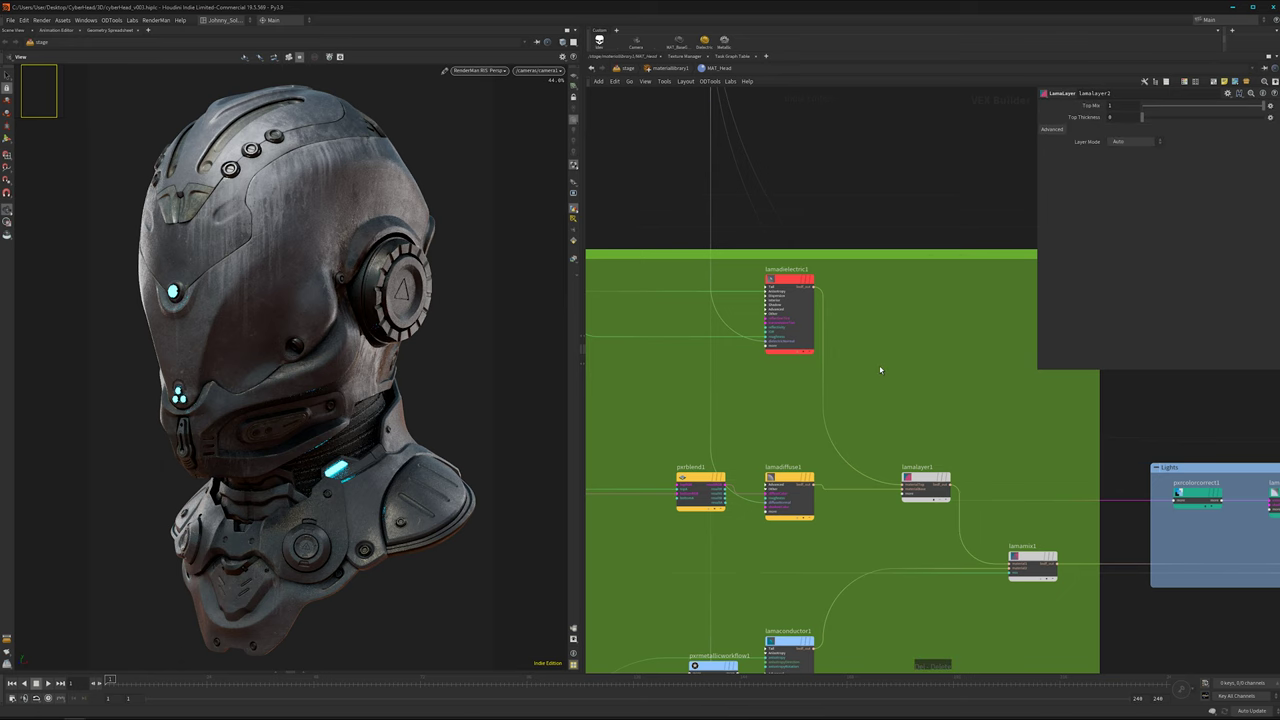
# - Examine the red, yellow and blue branches of the green group and how their blend nodes feed the Lama nodes
pyautogui.scroll(-4, 728, 412)
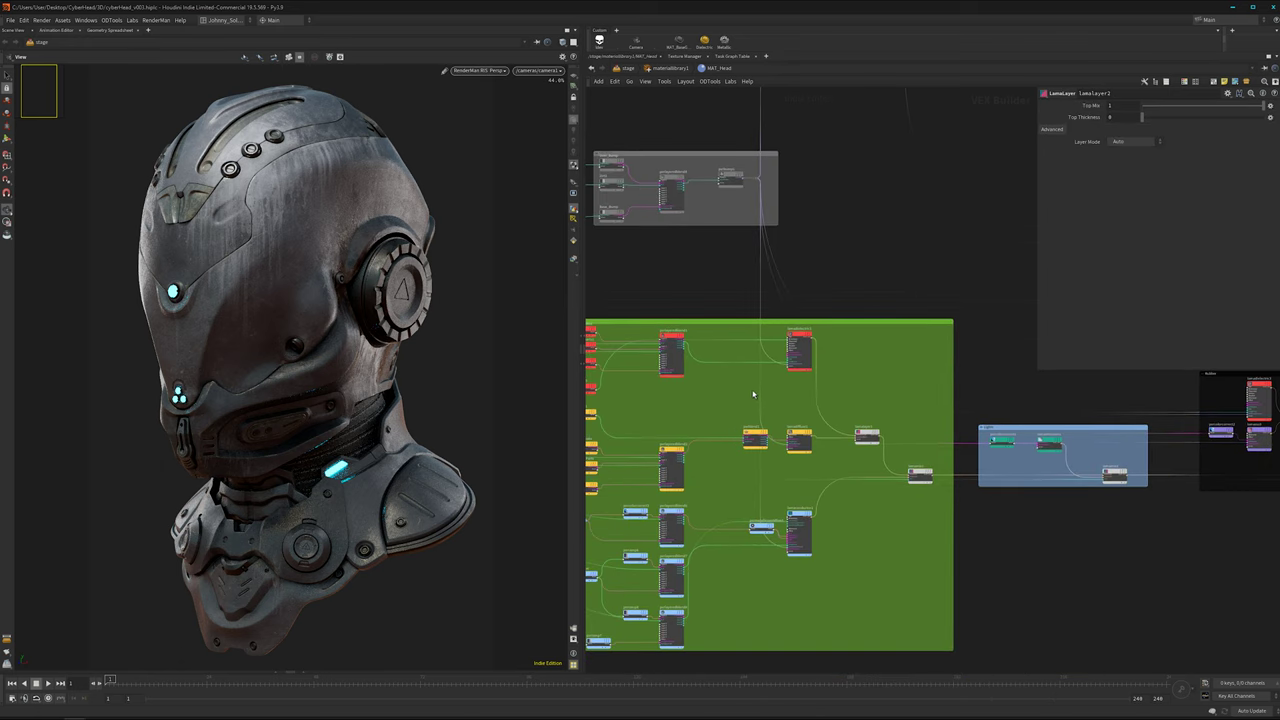
pyautogui.moveTo(753, 394); pyautogui.dragTo(806, 424, button='middle')
pyautogui.scroll(2, 834, 412)
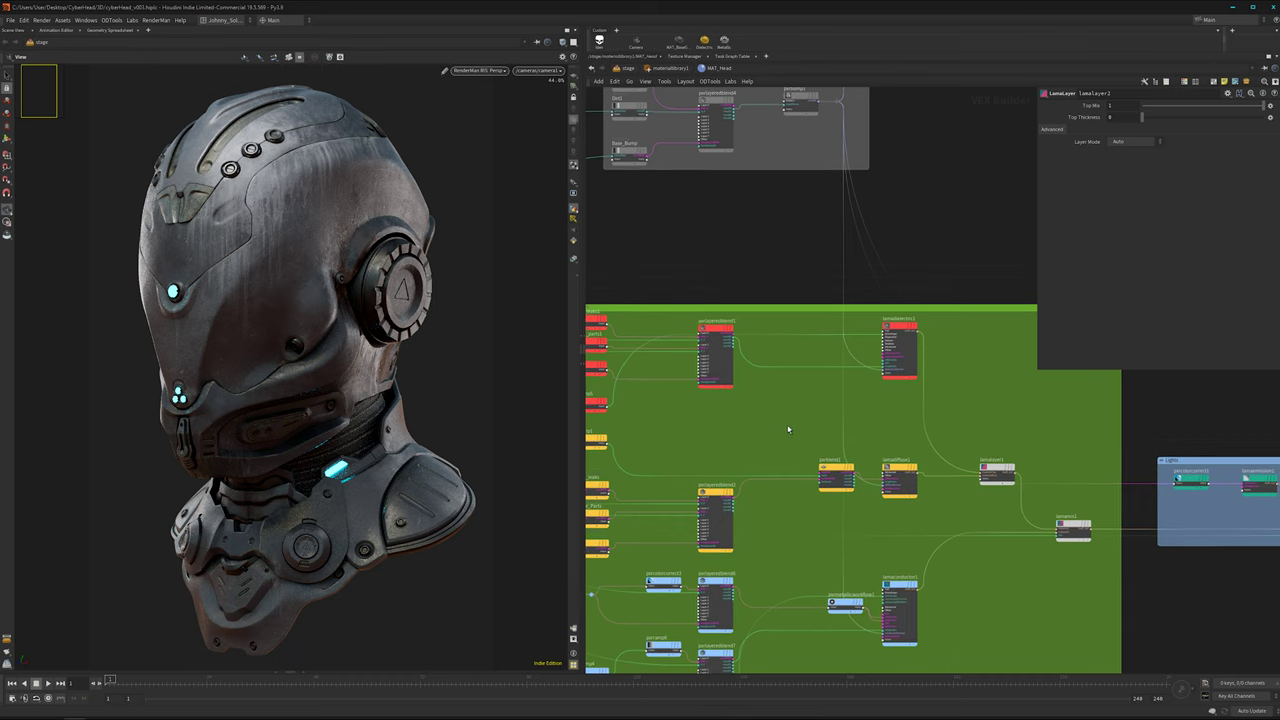
pyautogui.moveTo(797, 423); pyautogui.dragTo(811, 421, button='middle')
pyautogui.scroll(-4, 811, 421)
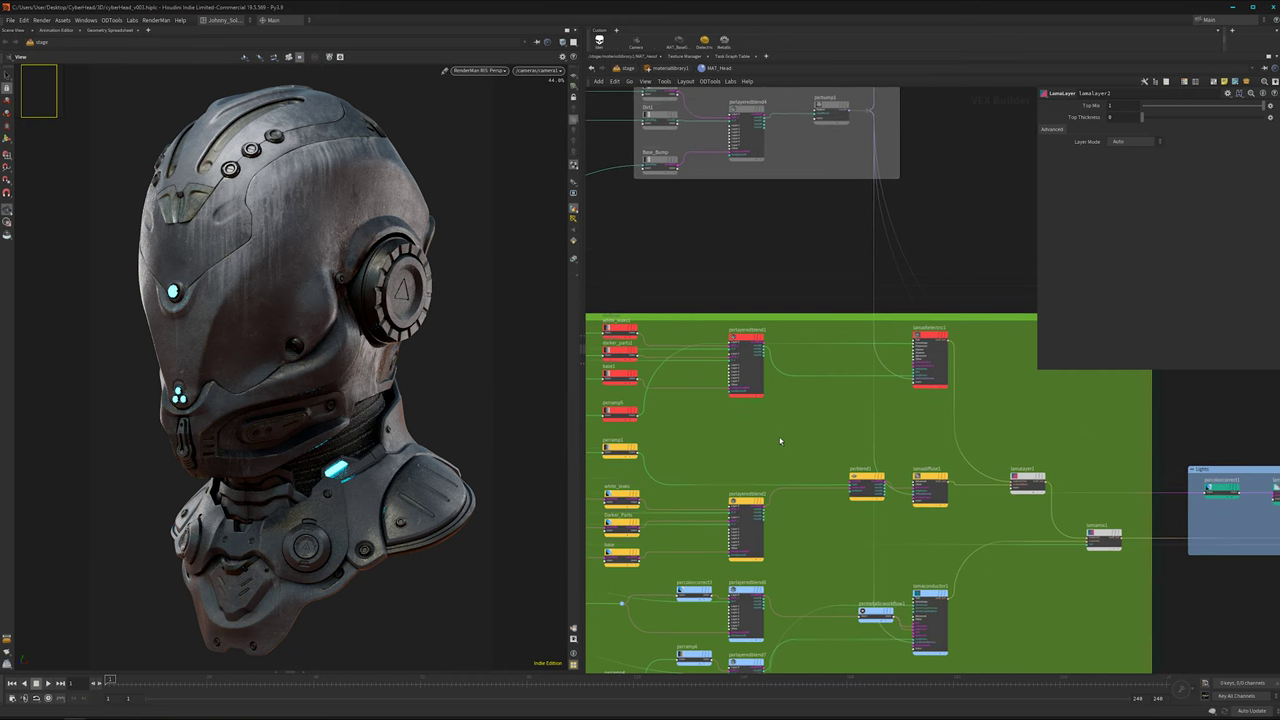
pyautogui.scroll(-1, 760, 439)
pyautogui.moveTo(791, 199); pyautogui.dragTo(790, 251, button='middle')
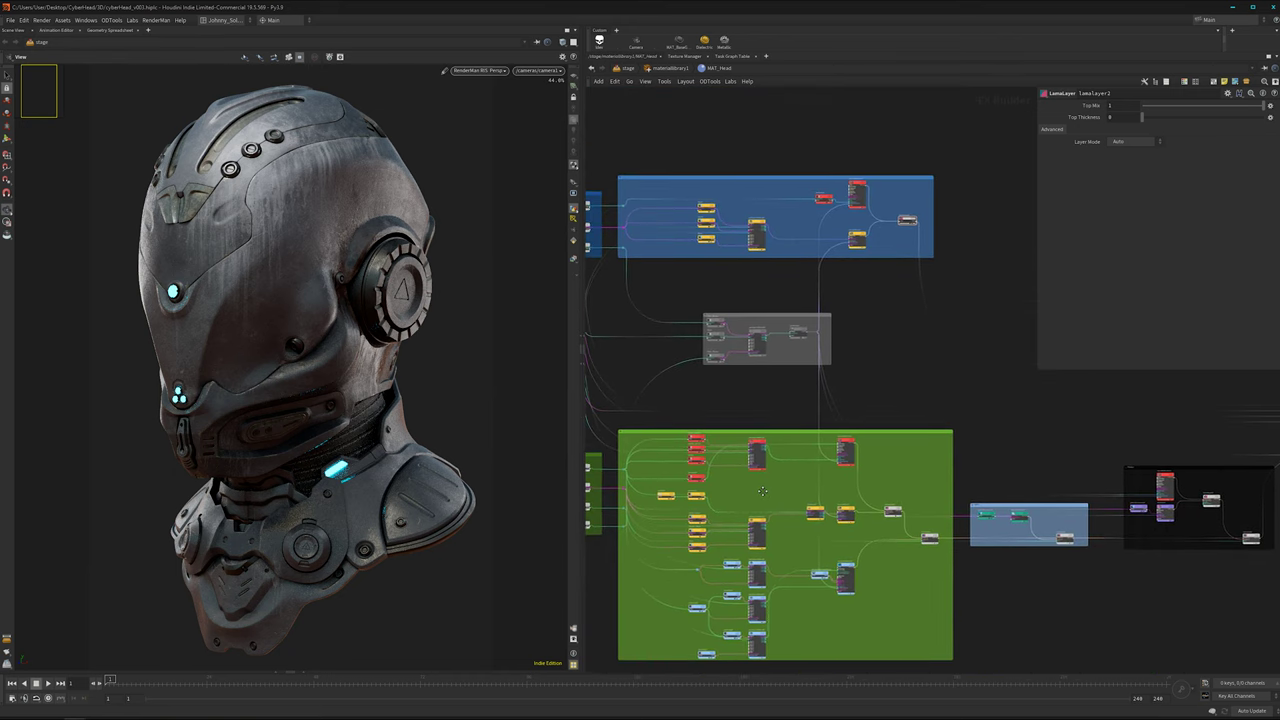
pyautogui.moveTo(804, 486); pyautogui.dragTo(845, 401, button='middle')
pyautogui.scroll(3, 831, 438)
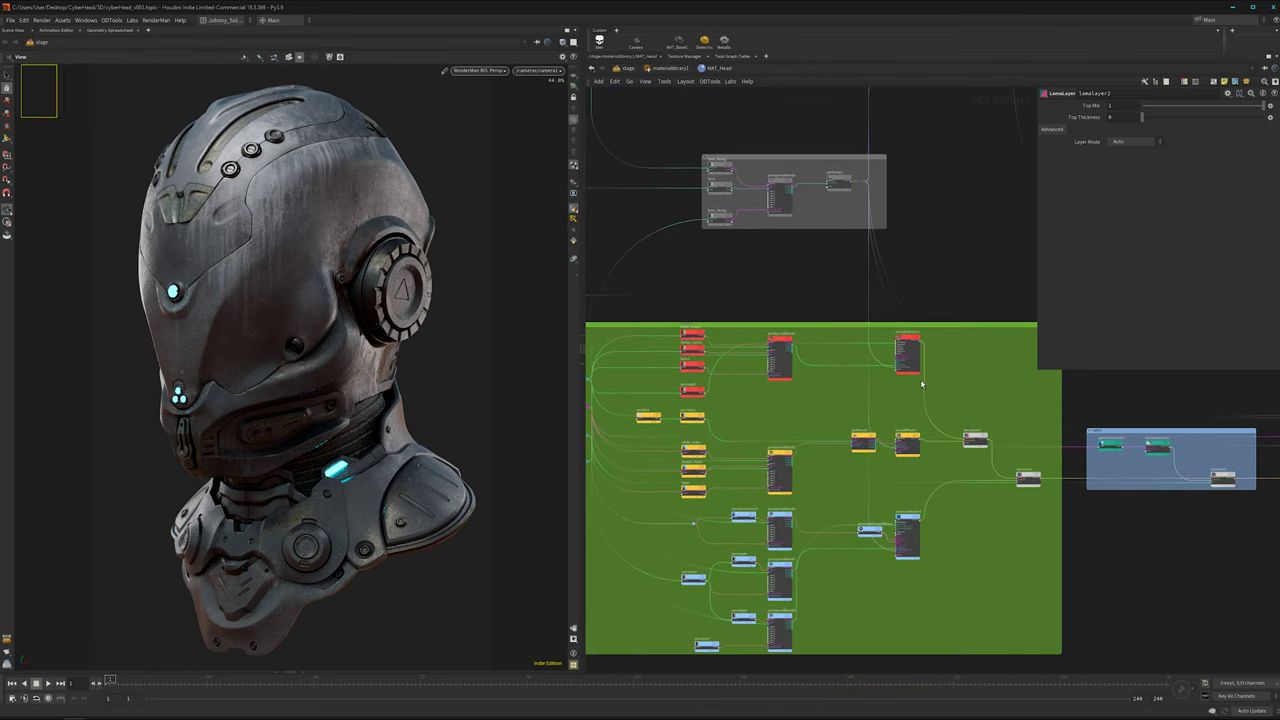
pyautogui.moveTo(922, 383); pyautogui.dragTo(964, 336, button='middle')
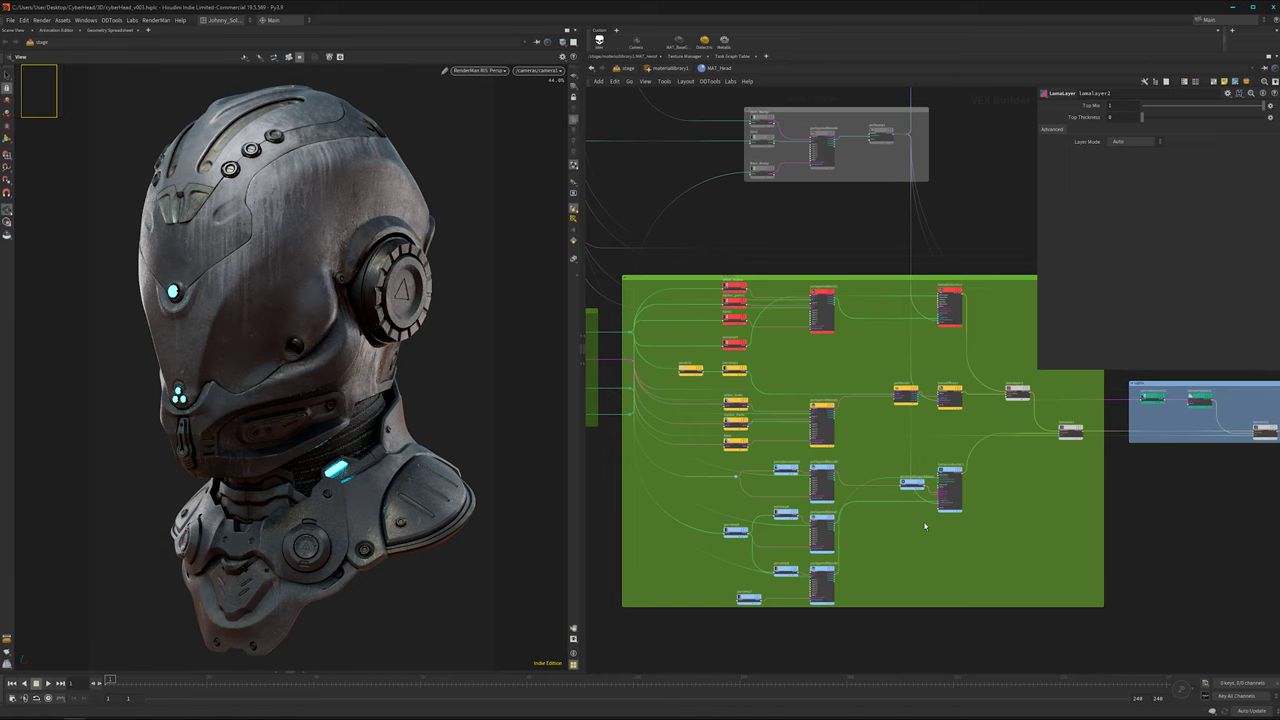
pyautogui.moveTo(924, 541); pyautogui.dragTo(891, 472, button='middle')
pyautogui.scroll(2, 891, 472)
pyautogui.scroll(-2, 797, 492)
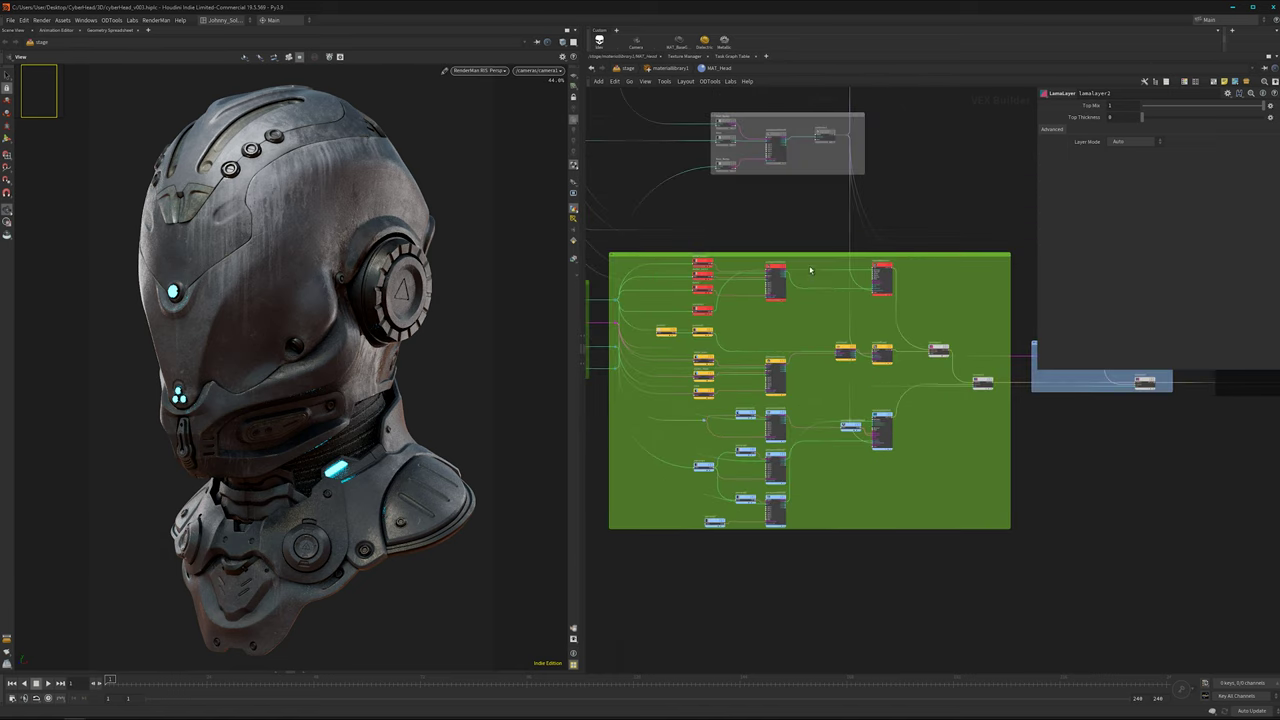
# - Review the whole network from the purple and texture input groups through the blue, grey and green groups to Lights and Rubber
pyautogui.moveTo(810, 269); pyautogui.dragTo(847, 535, button='middle')
pyautogui.moveTo(940, 426); pyautogui.dragTo(845, 336, button='middle')
pyautogui.scroll(-4, 874, 374)
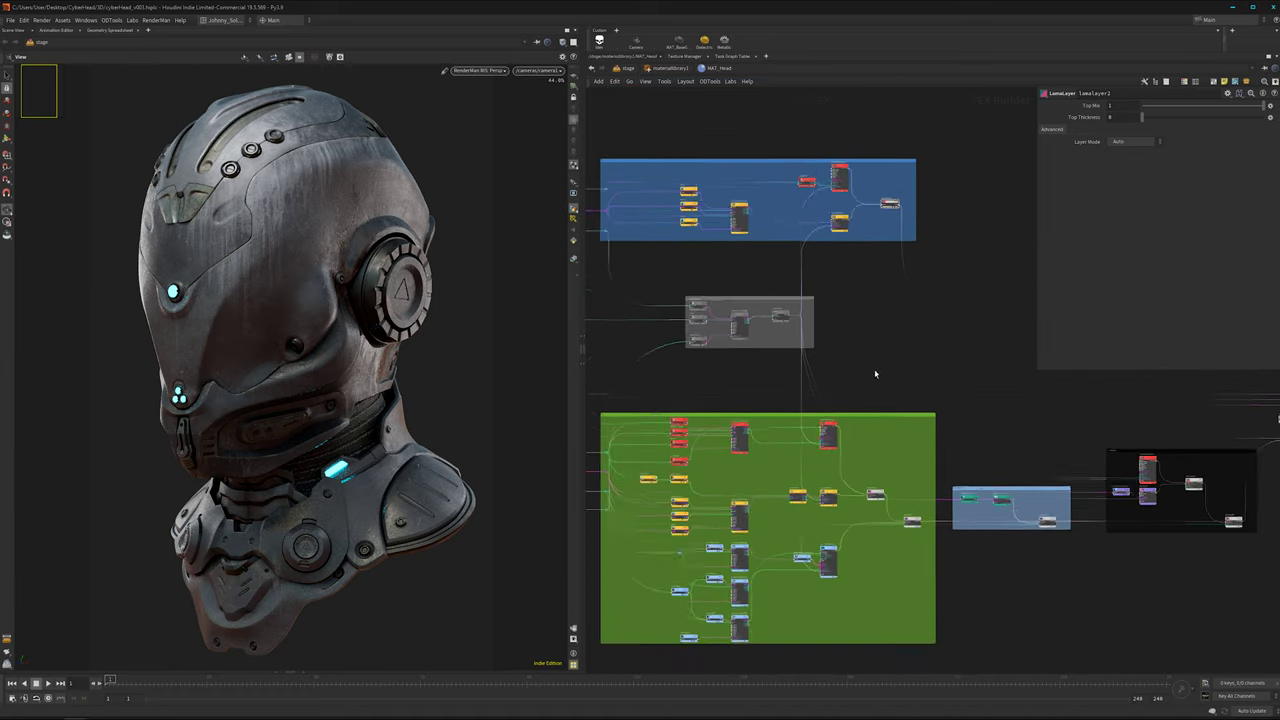
pyautogui.moveTo(717, 382); pyautogui.dragTo(807, 399, button='middle')
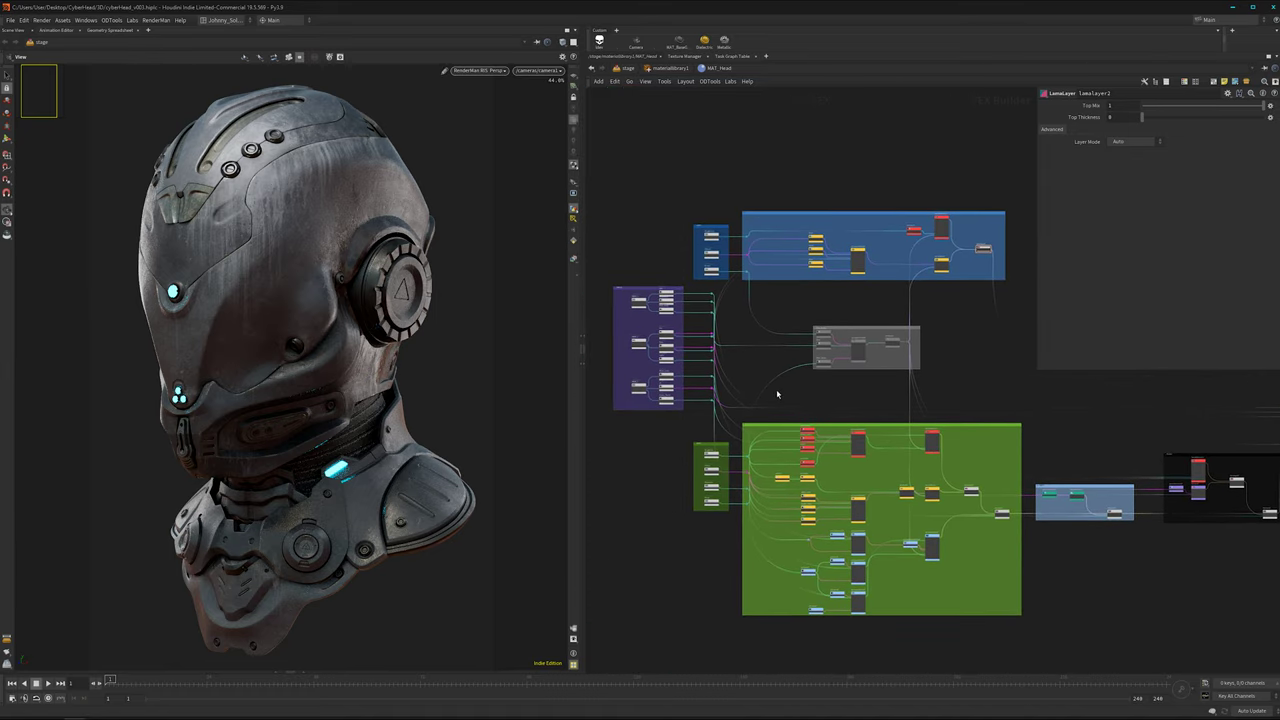
pyautogui.scroll(4, 754, 494)
pyautogui.scroll(-4, 873, 485)
pyautogui.moveTo(1136, 509); pyautogui.dragTo(927, 529, button='middle')
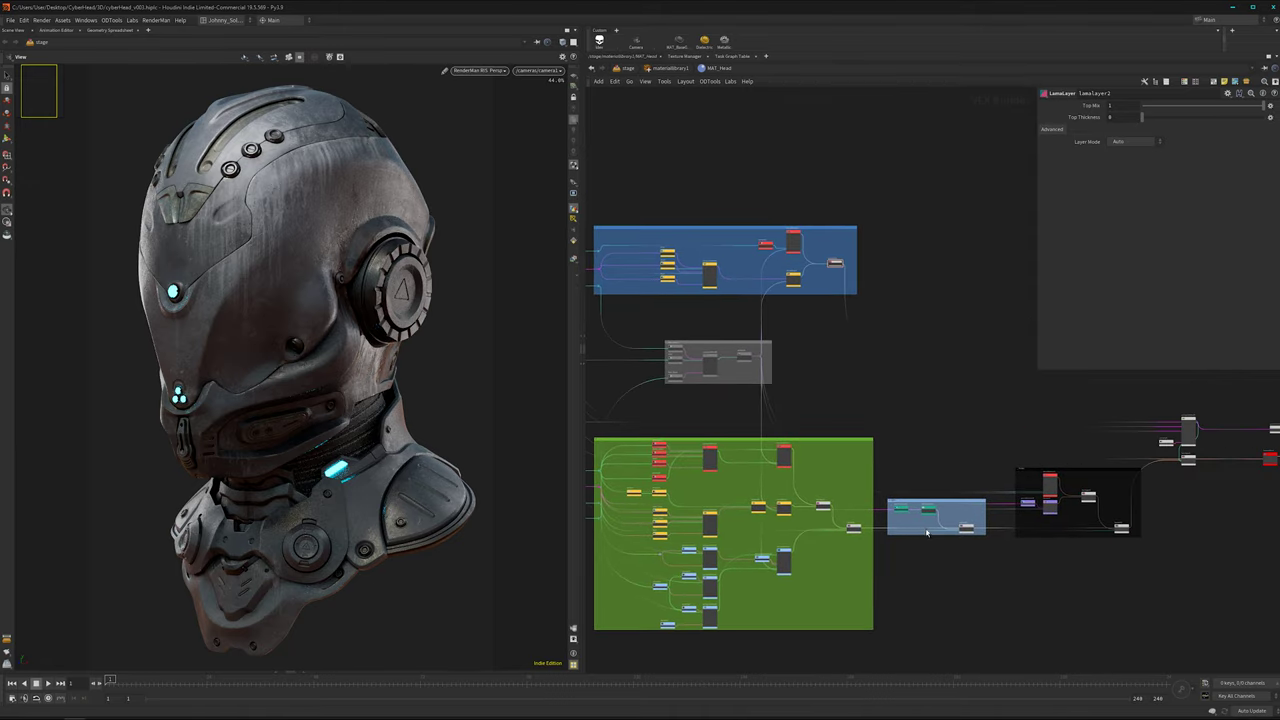
# - Connect pxrconstant1 to output_collect to preview its input on the head, and place the node between the grey and green groups
pyautogui.scroll(-2, 940, 530)
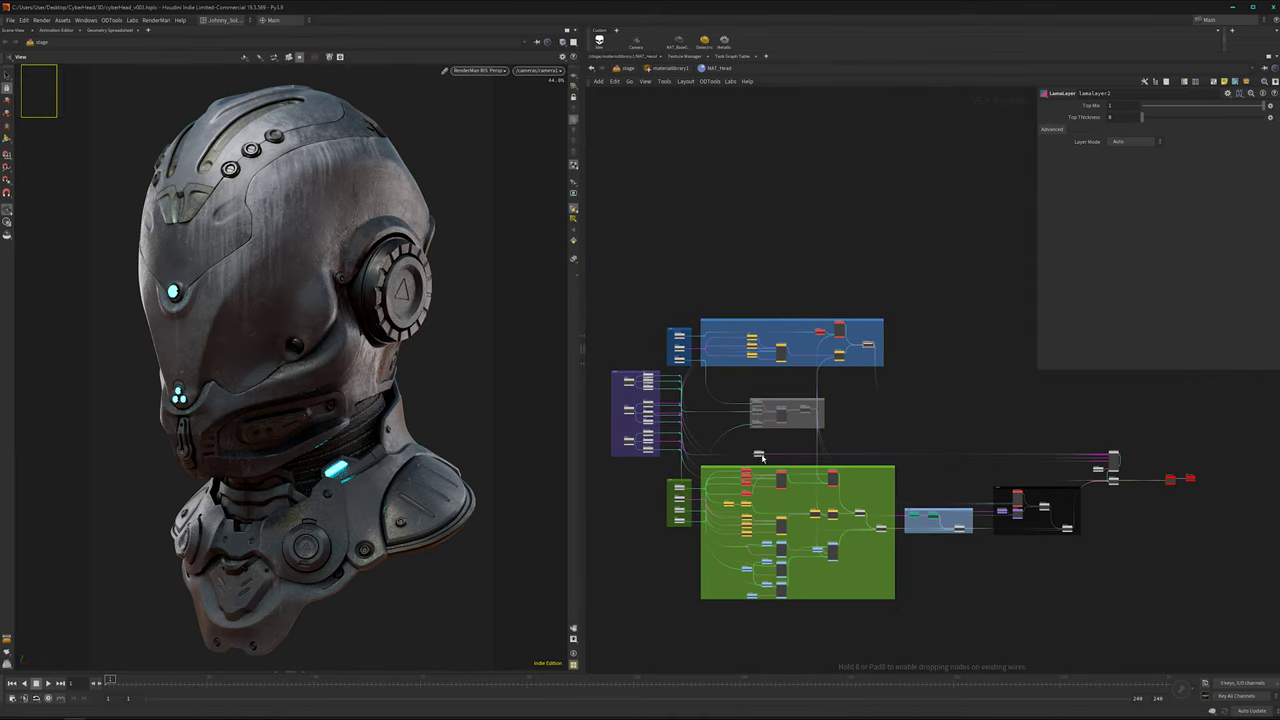
pyautogui.scroll(5, 1187, 470)
pyautogui.moveTo(1186, 451); pyautogui.dragTo(883, 466, button='middle')
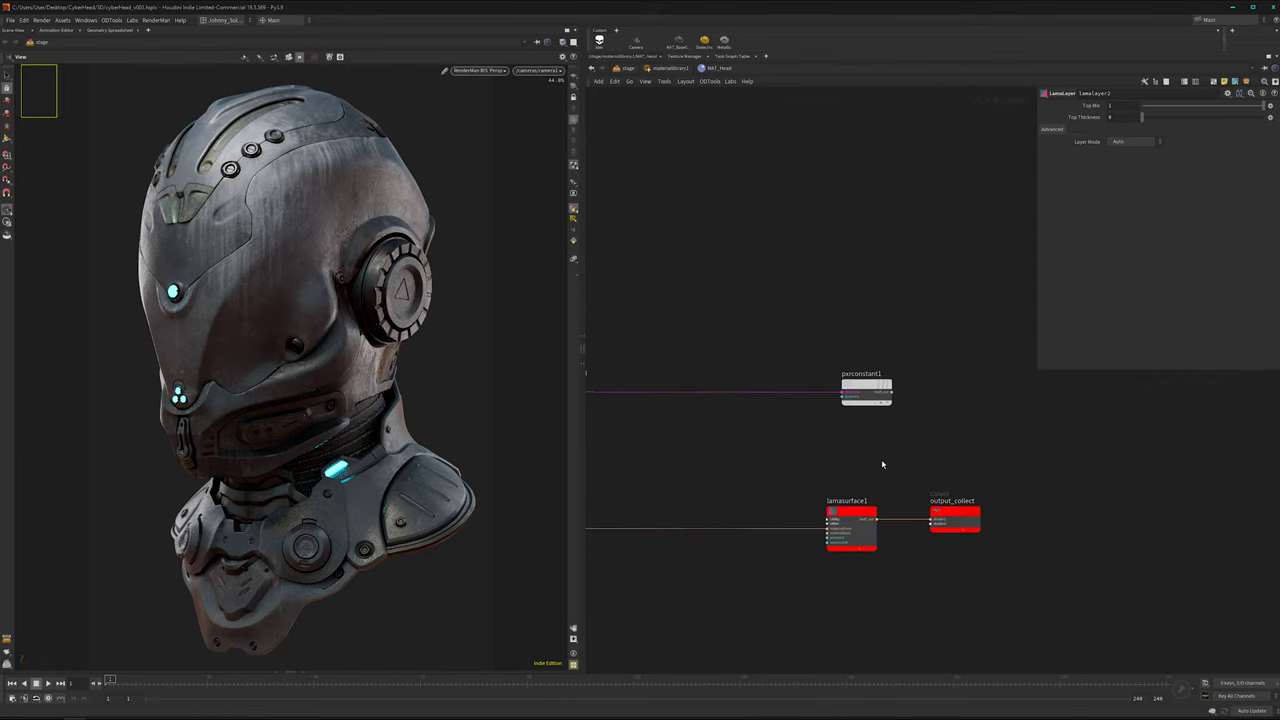
pyautogui.scroll(3, 890, 420)
pyautogui.moveTo(898, 363); pyautogui.dragTo(956, 548)
pyautogui.scroll(-6, 826, 497)
pyautogui.moveTo(1127, 466); pyautogui.dragTo(737, 429)
pyautogui.moveTo(691, 446); pyautogui.dragTo(1101, 471, button='middle')
pyautogui.scroll(-3, 1070, 474)
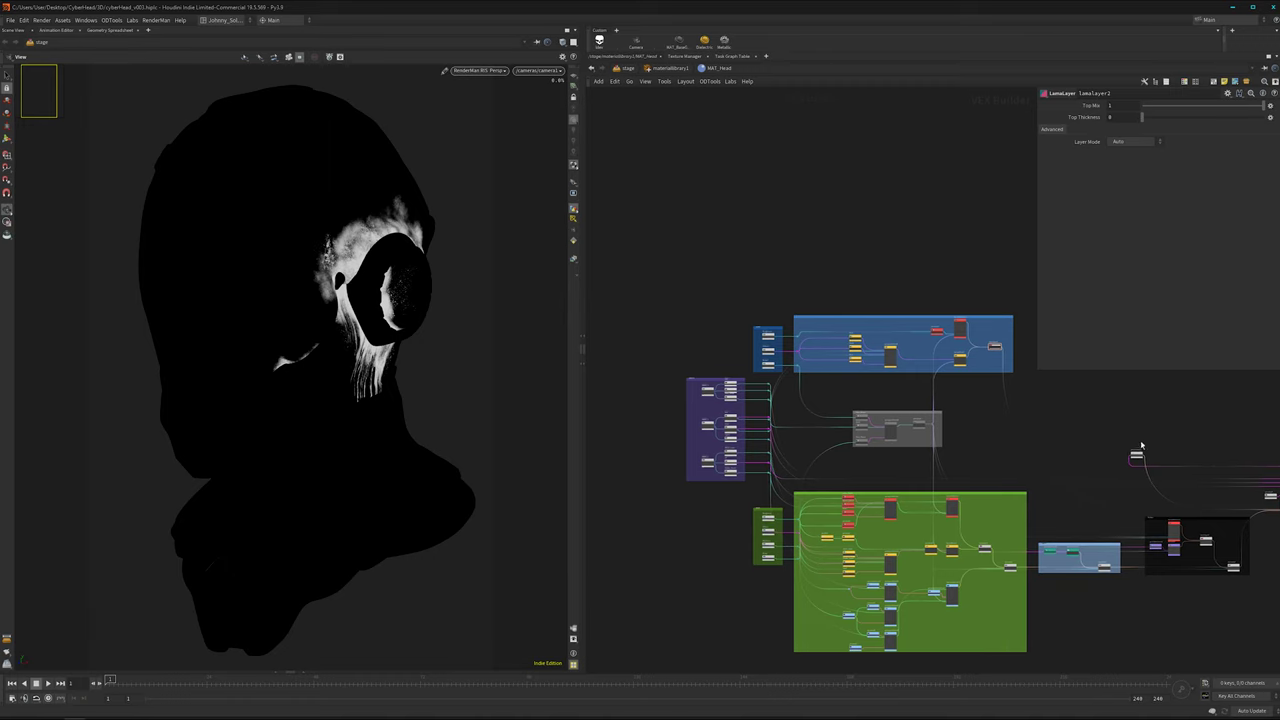
pyautogui.moveTo(1135, 453); pyautogui.dragTo(858, 466)
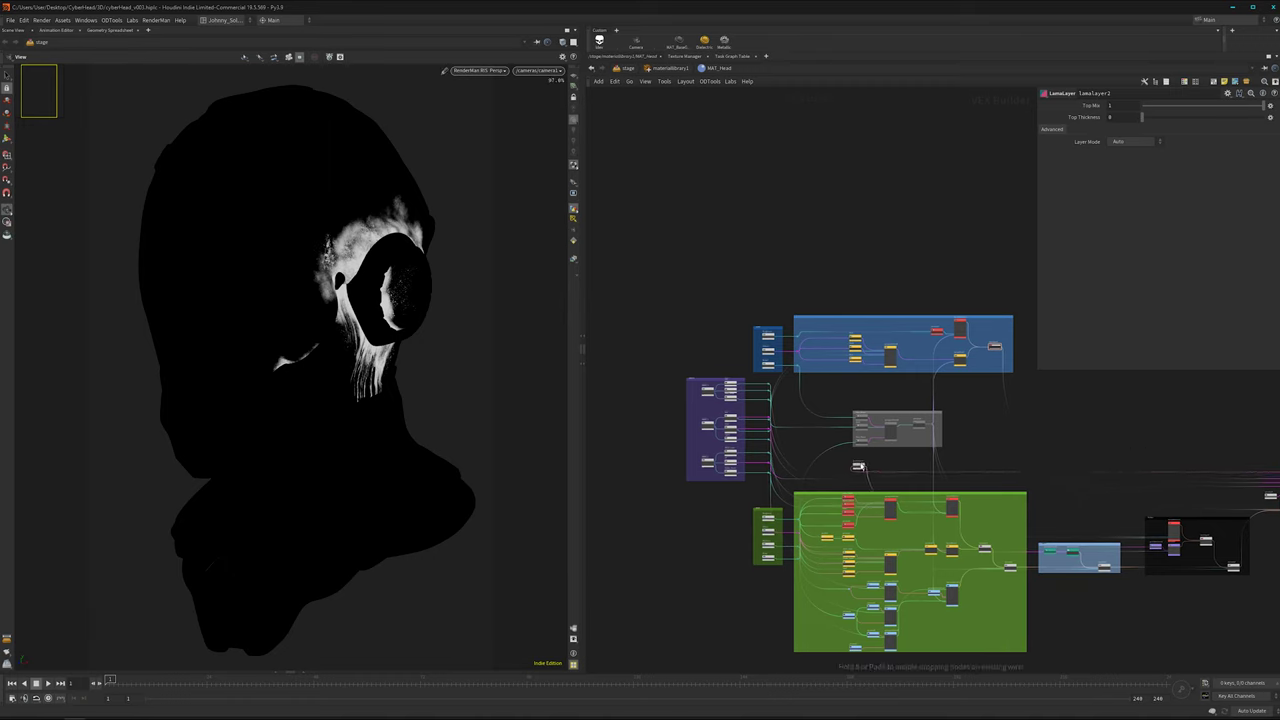
pyautogui.middleClick(858, 466)
# - Examine the BASE textures Roughness, Diffuse, Metalness and Bump, and the OVER textures Roughness1, Diffuse1 and Bump1
pyautogui.moveTo(806, 432); pyautogui.dragTo(720, 371, button='middle')
pyautogui.scroll(4, 719, 388)
pyautogui.scroll(6, 669, 476)
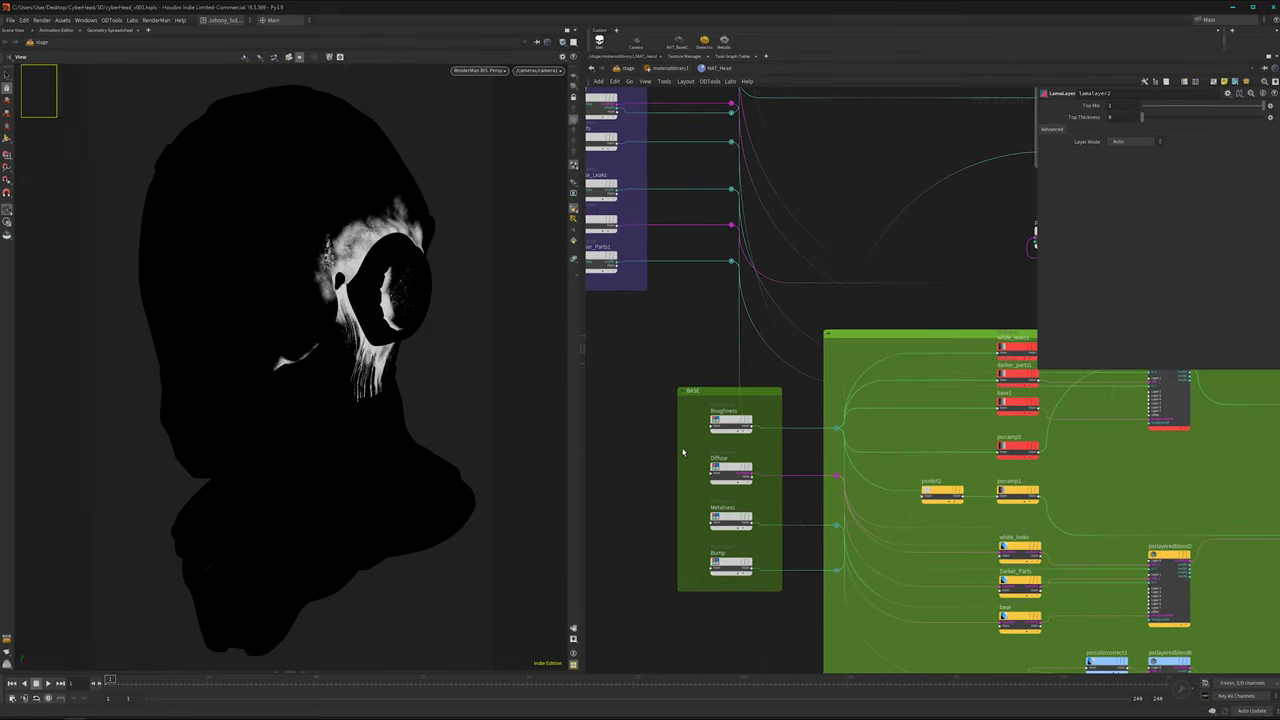
pyautogui.scroll(4, 659, 350)
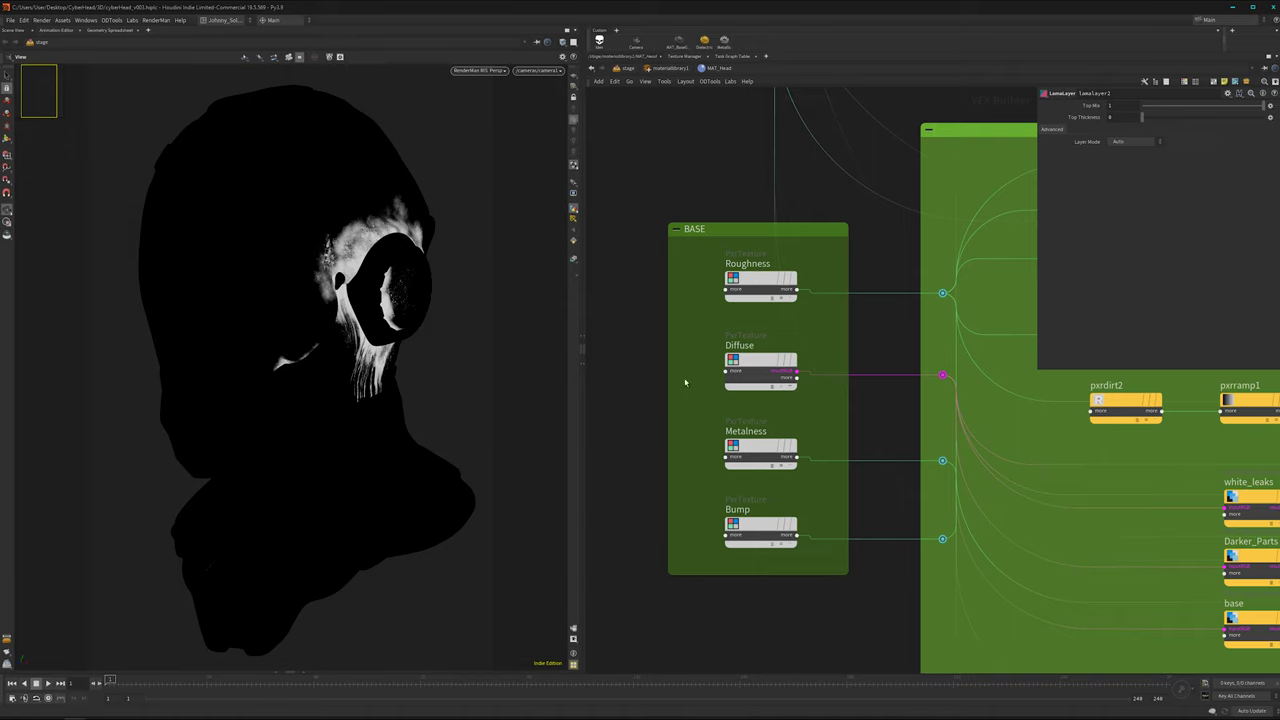
pyautogui.moveTo(727, 423); pyautogui.dragTo(716, 466, button='middle')
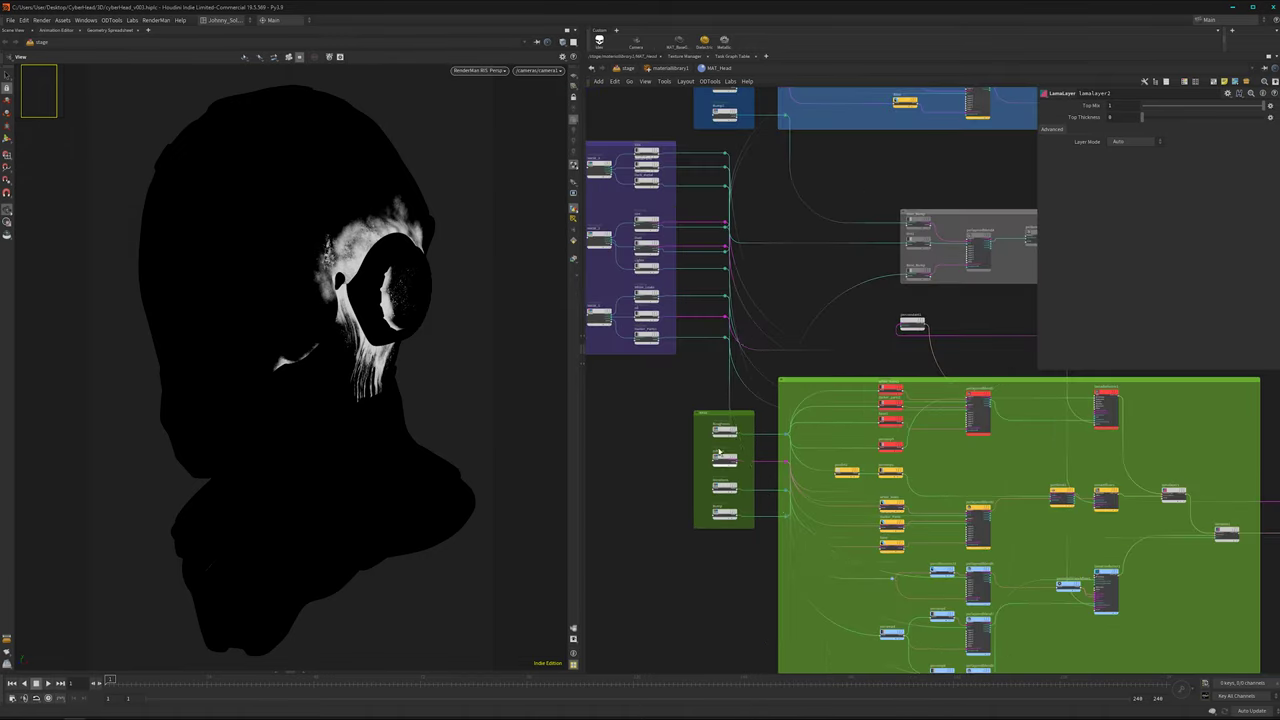
pyautogui.moveTo(742, 121); pyautogui.dragTo(714, 359, button='middle')
pyautogui.scroll(5, 766, 310)
pyautogui.scroll(-2, 702, 298)
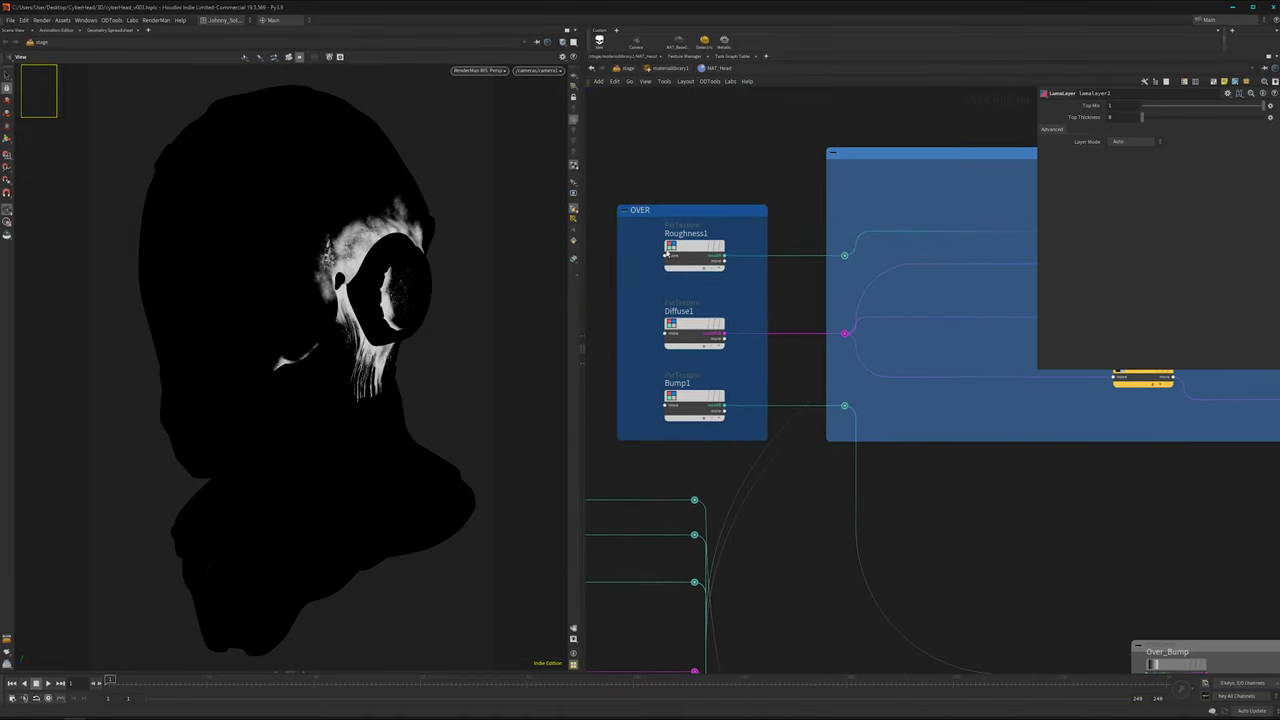
pyautogui.scroll(-5, 780, 509)
pyautogui.moveTo(818, 546); pyautogui.dragTo(709, 302, button='middle')
pyautogui.scroll(-3, 712, 314)
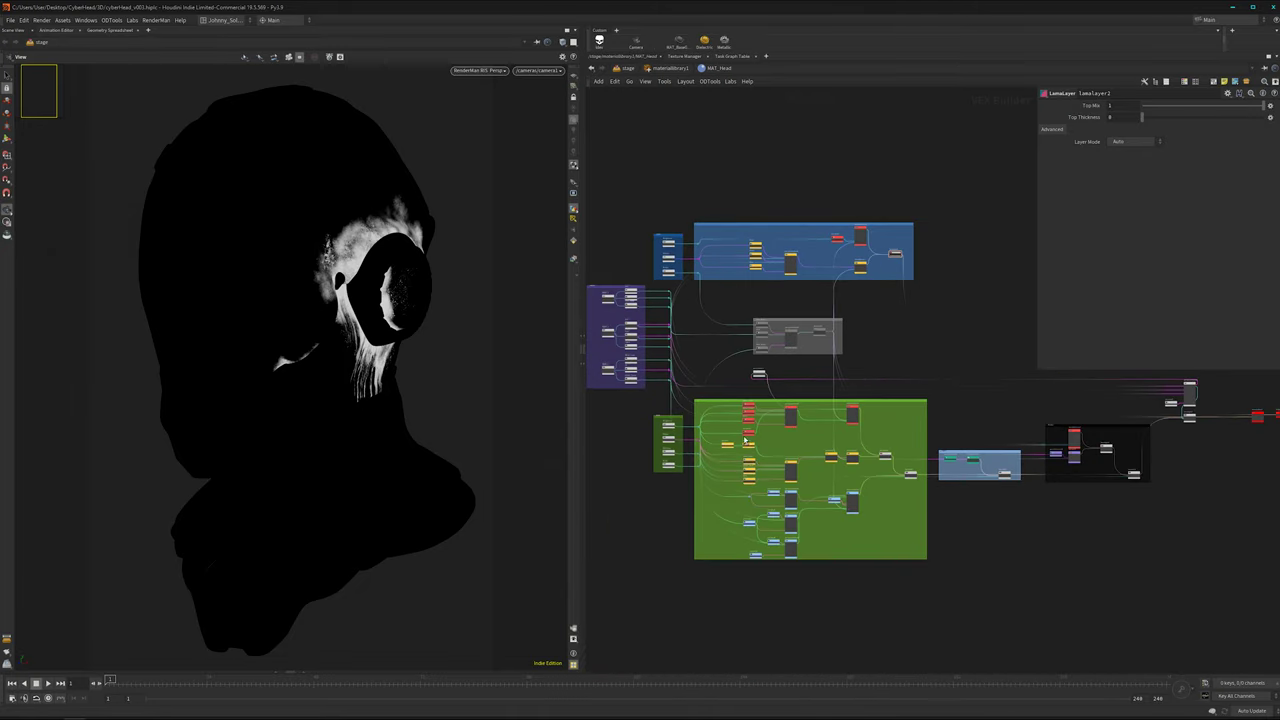
# - Wire the BASE group's Diffuse texture into pxrconstant1 to preview it on the head, and place the node below lamamix1 in the green group
pyautogui.scroll(4, 713, 436)
pyautogui.scroll(4, 642, 442)
pyautogui.moveTo(625, 445); pyautogui.dragTo(964, 162)
pyautogui.scroll(-4, 932, 372)
pyautogui.moveTo(1010, 419); pyautogui.dragTo(779, 417, button='middle')
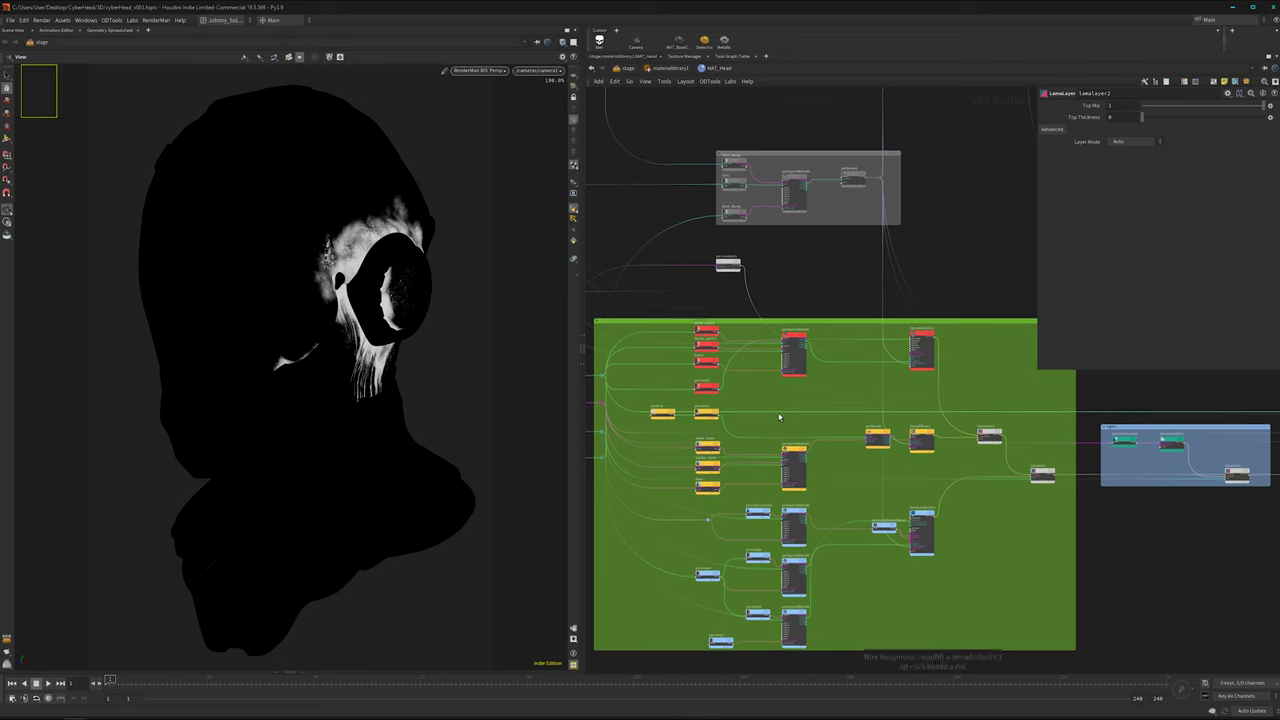
pyautogui.scroll(-4, 779, 417)
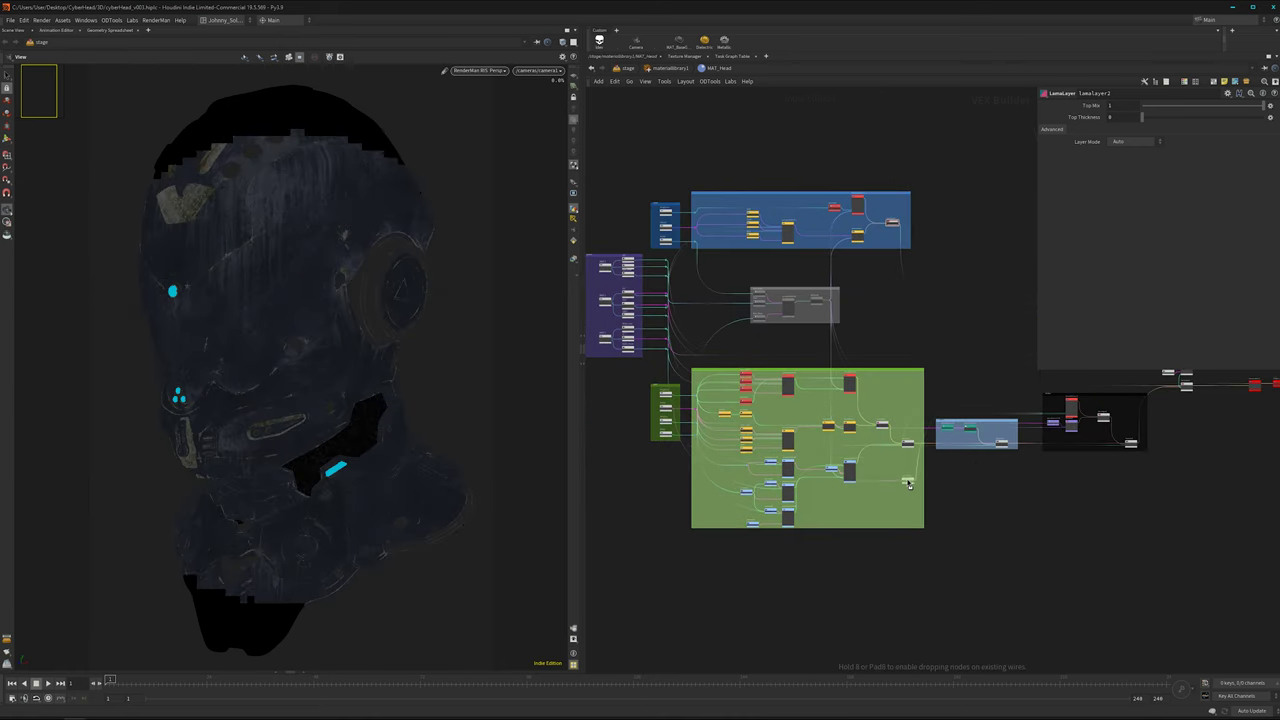
pyautogui.scroll(2, 839, 490)
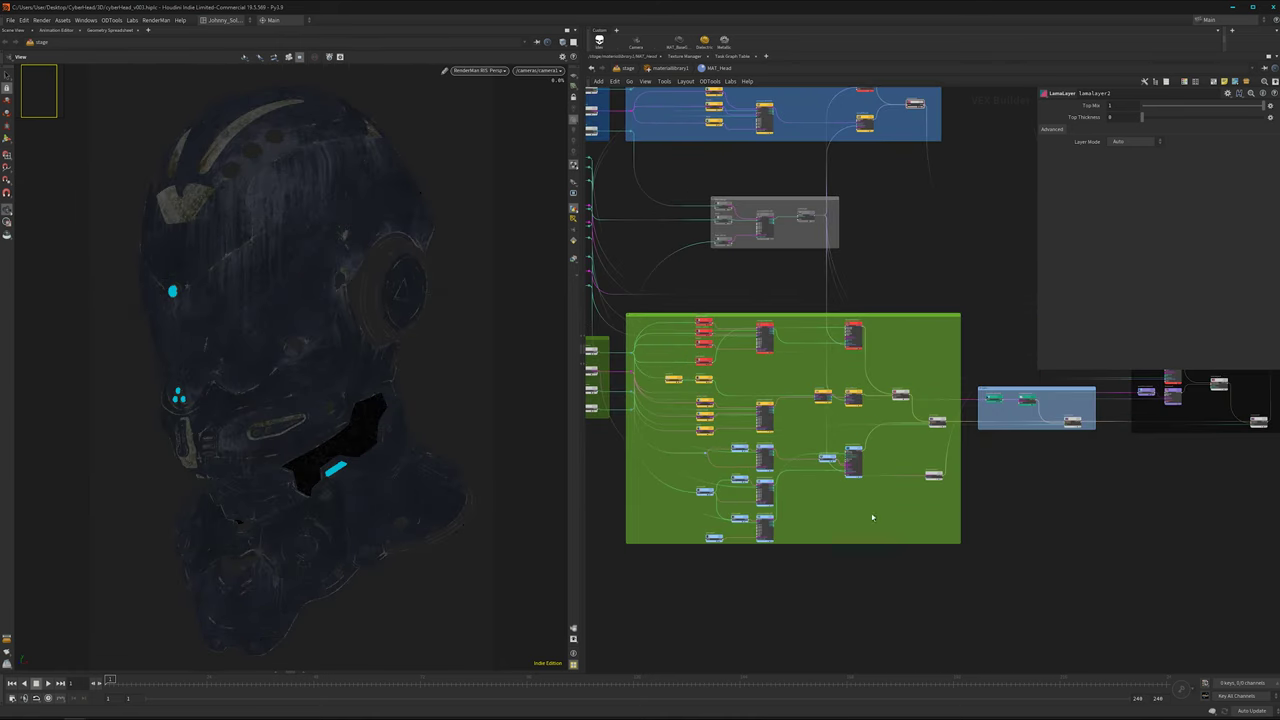
# - Examine how the BASE and OVER texture groups and the purple group feed the green, blue and grey groups
pyautogui.moveTo(738, 376); pyautogui.dragTo(817, 385, button='middle')
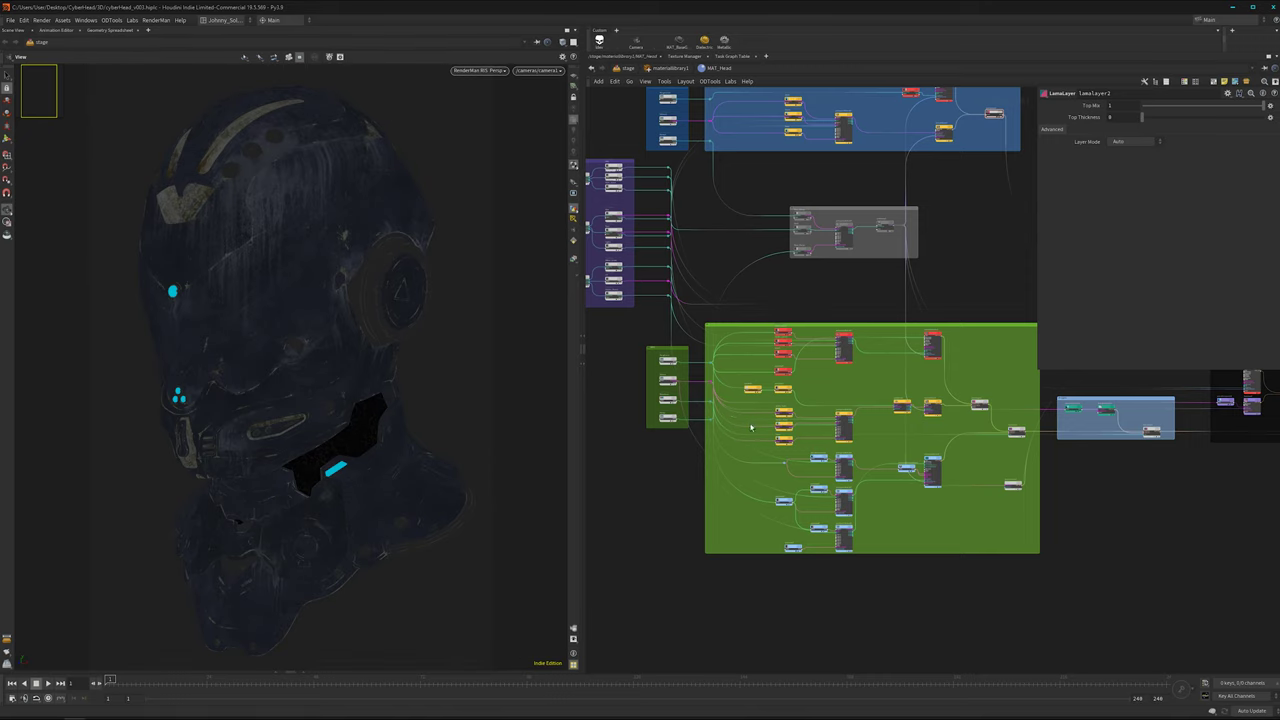
pyautogui.scroll(3, 760, 415)
pyautogui.scroll(-5, 883, 350)
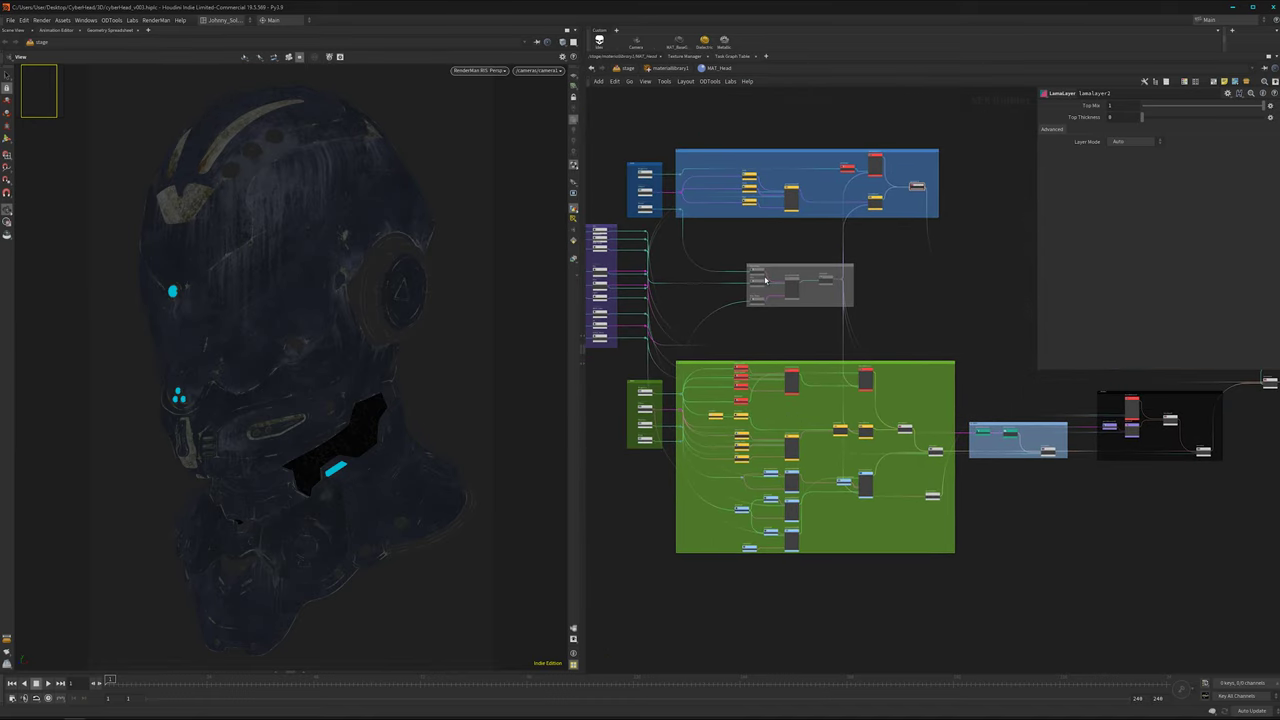
pyautogui.scroll(3, 776, 318)
pyautogui.scroll(-4, 802, 289)
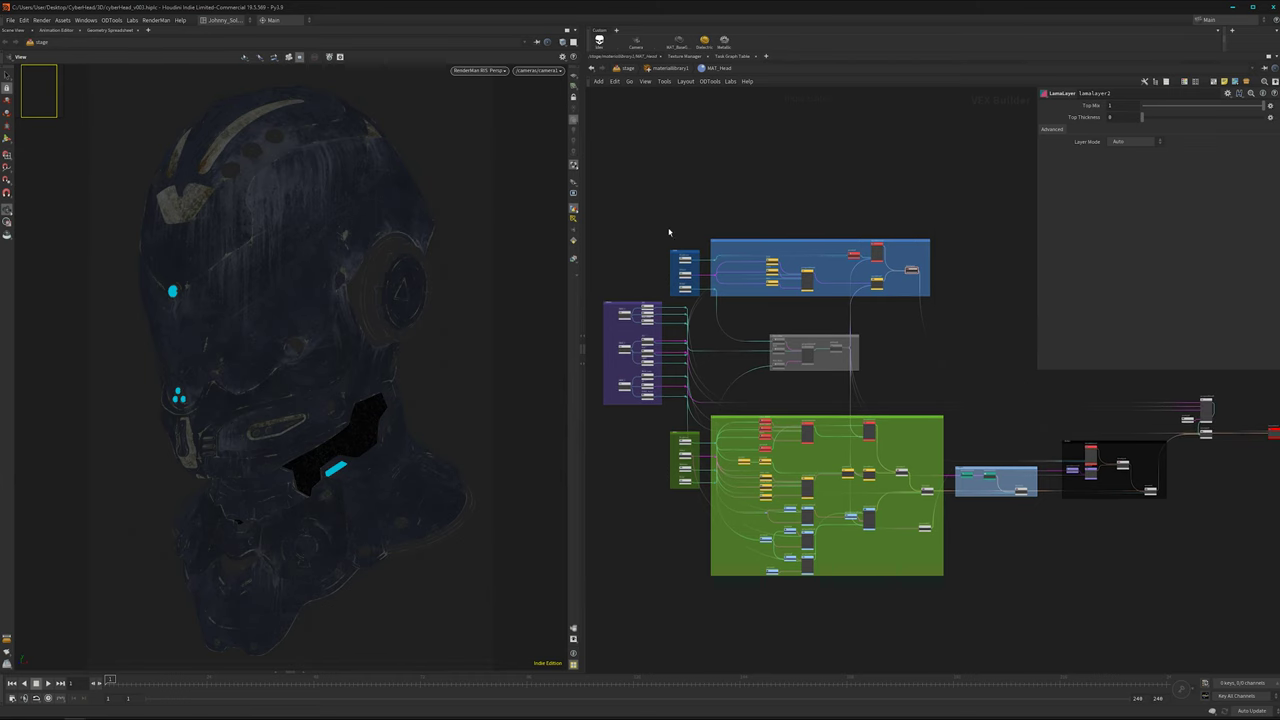
pyautogui.scroll(4, 790, 335)
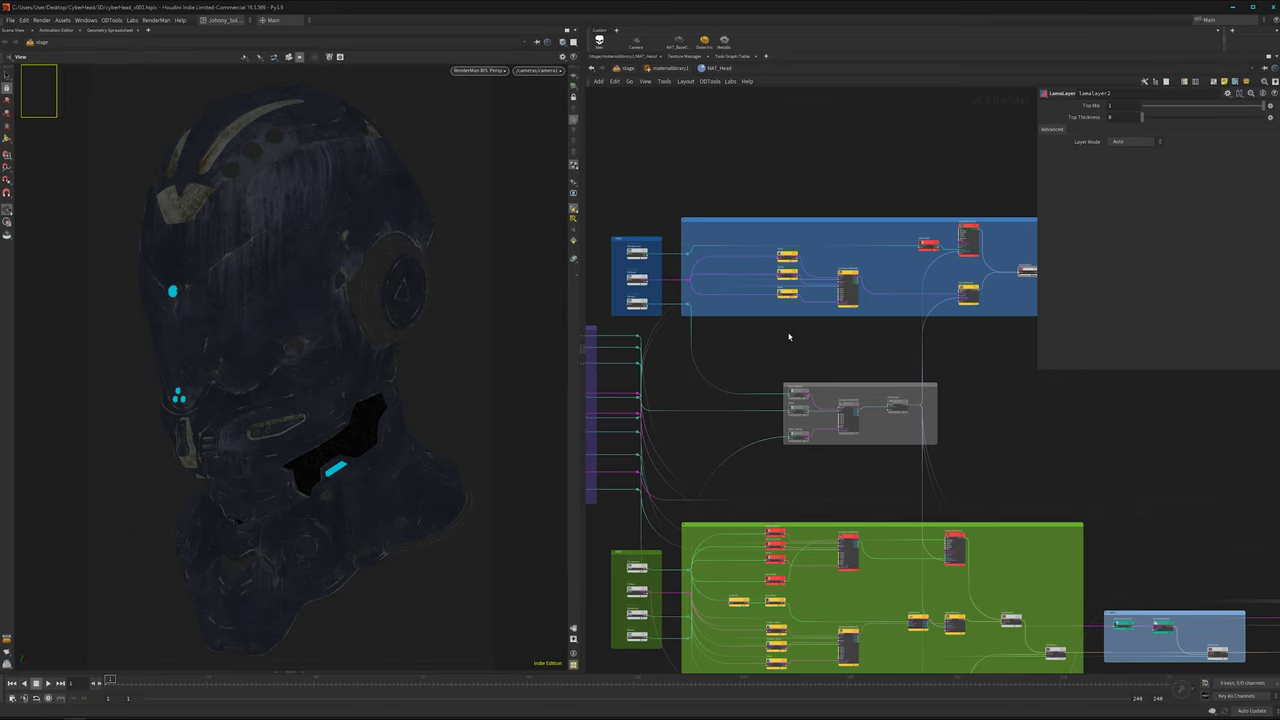
pyautogui.moveTo(787, 337); pyautogui.dragTo(753, 340, button='middle')
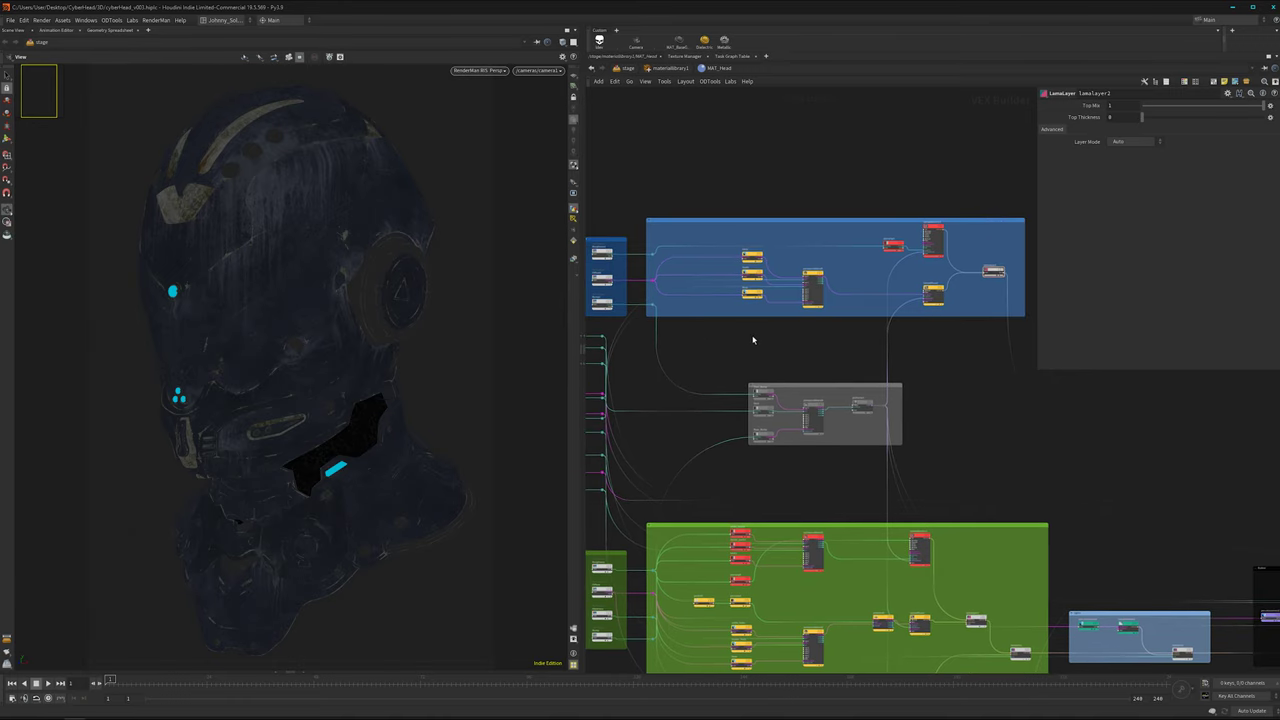
pyautogui.scroll(-3, 767, 340)
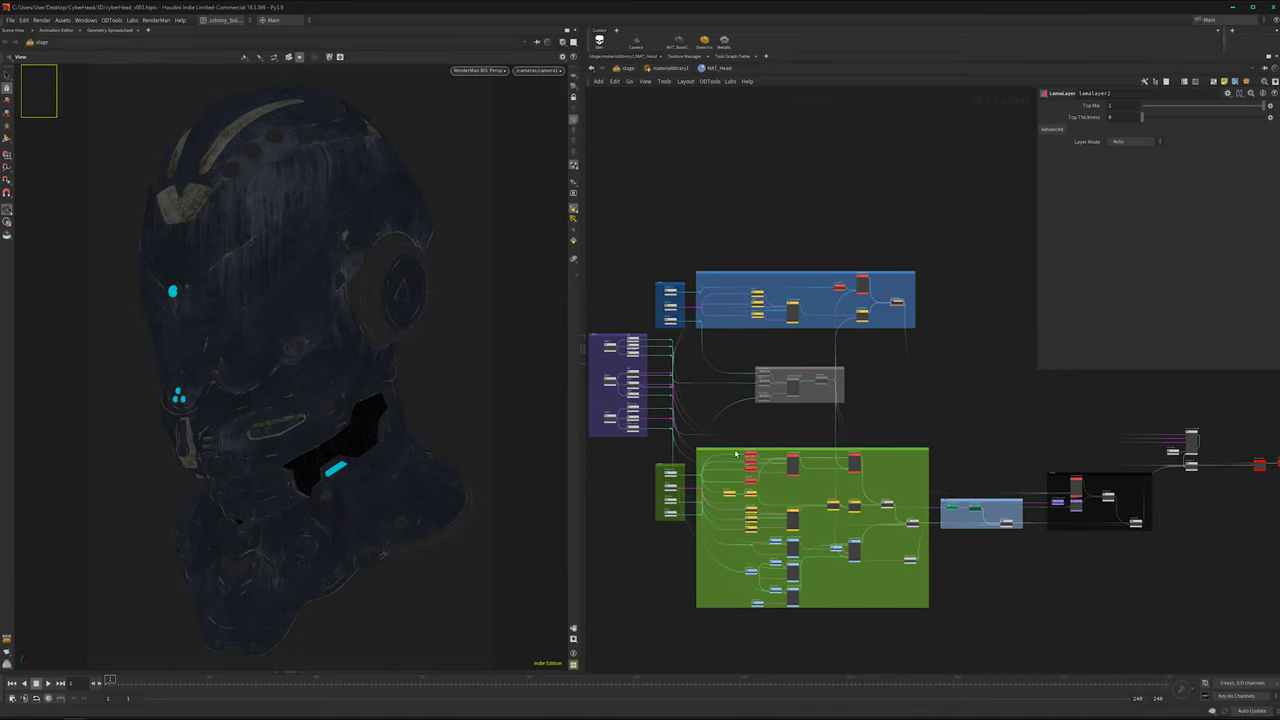
# - Examine the nodes inside the blue, grey and green groups and the connections between them
pyautogui.scroll(2, 744, 343)
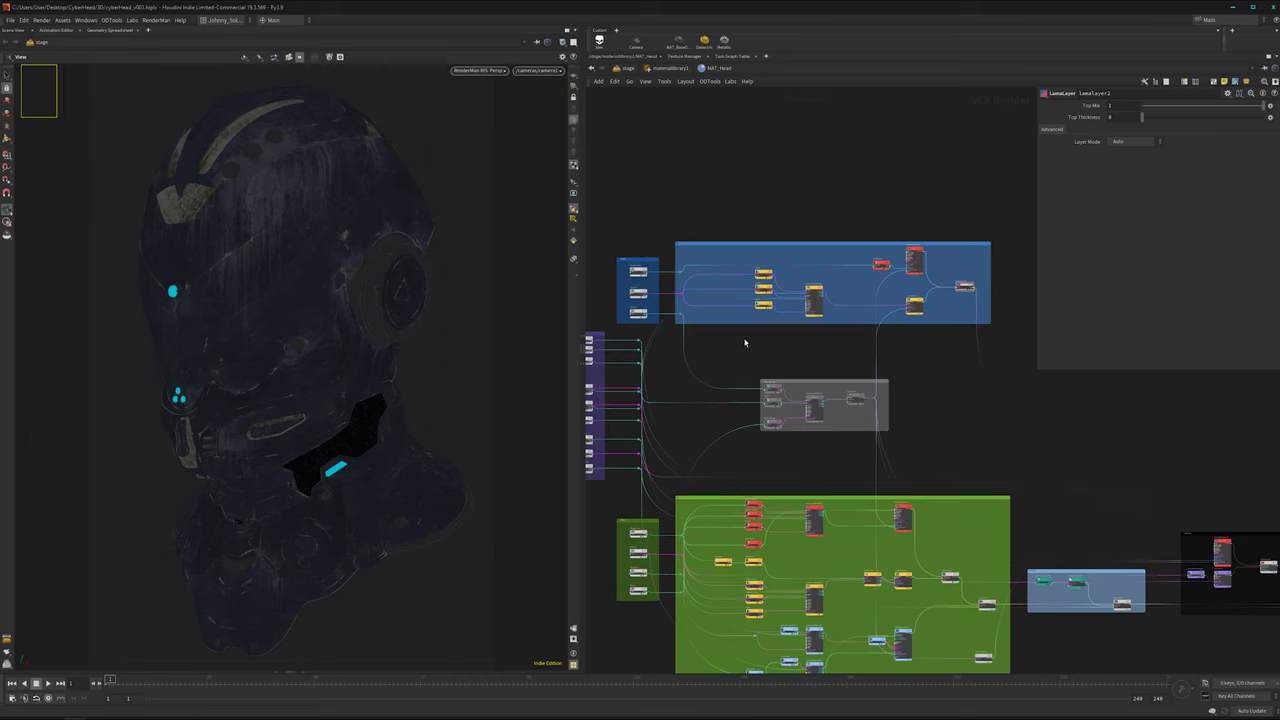
pyautogui.moveTo(750, 343); pyautogui.dragTo(782, 353, button='middle')
pyautogui.scroll(2, 835, 338)
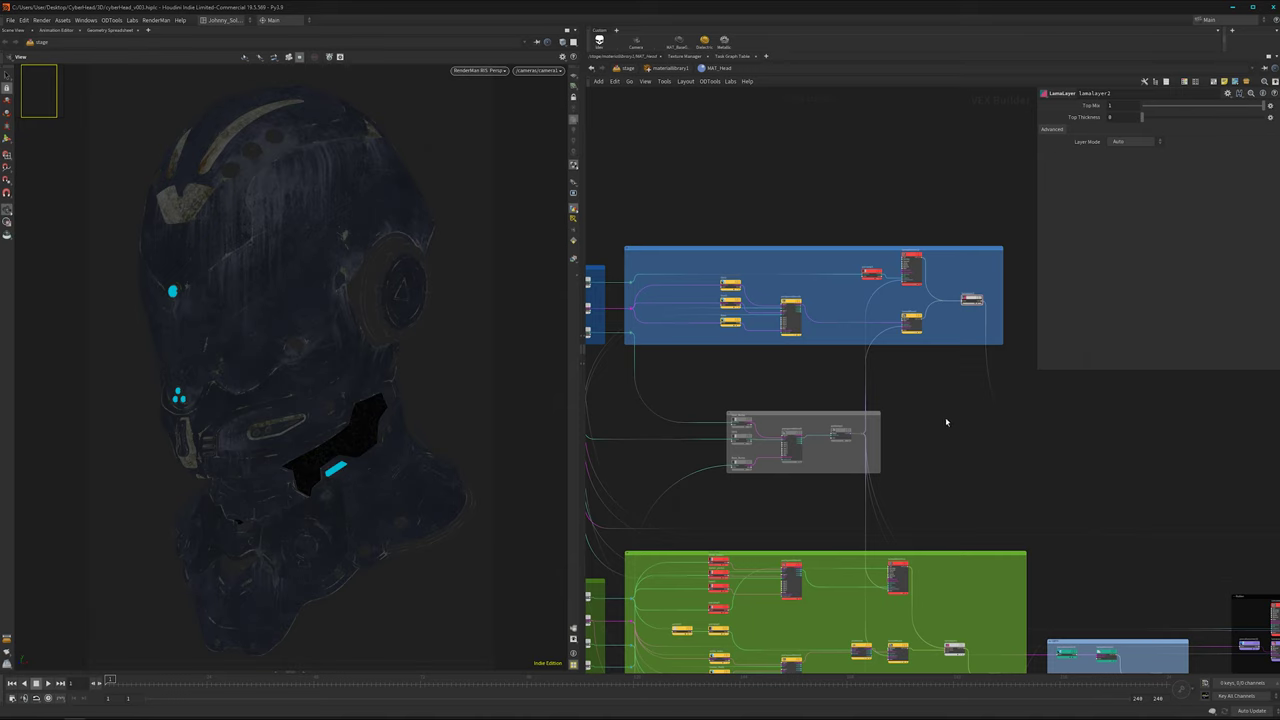
pyautogui.scroll(-2, 772, 353)
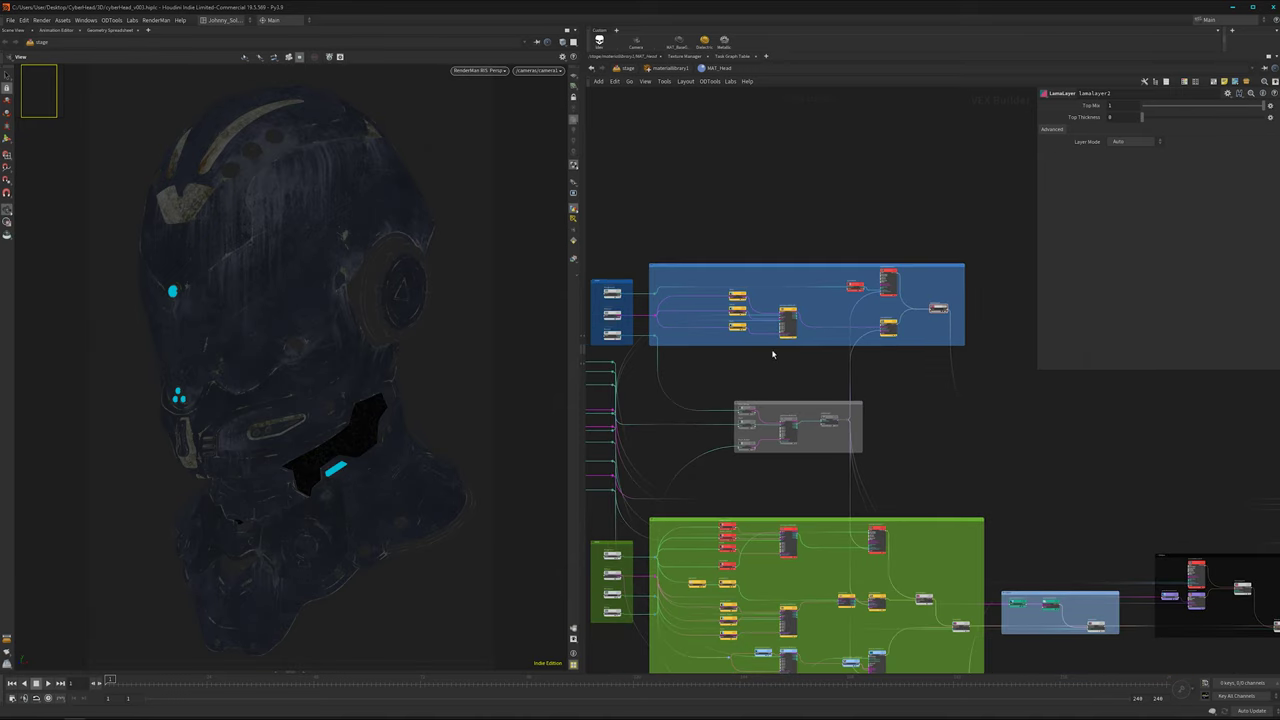
pyautogui.moveTo(796, 576); pyautogui.dragTo(807, 490, button='middle')
pyautogui.moveTo(838, 555); pyautogui.dragTo(846, 499, button='middle')
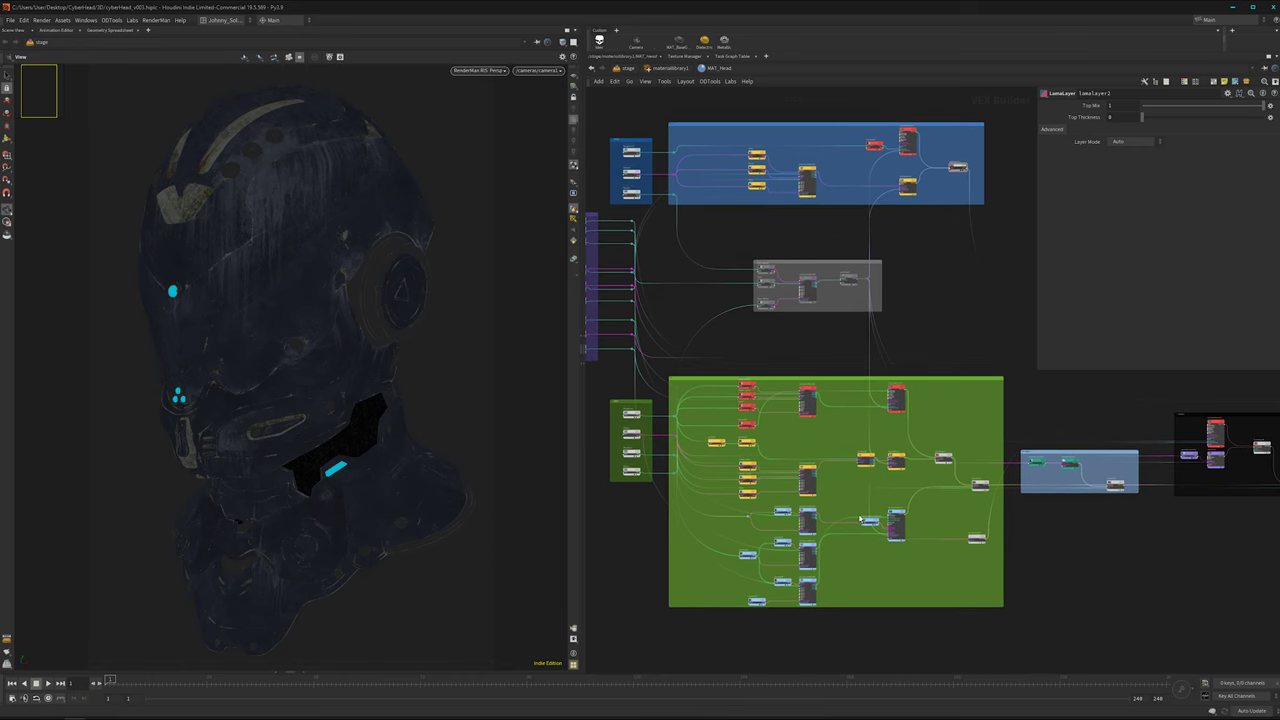
# - Place pxrconstant1 between the blue and grey groups, and wire the OVER group's Diffuse1 texture into it to preview it on the head
pyautogui.scroll(2, 857, 520)
pyautogui.moveTo(998, 543); pyautogui.dragTo(812, 178)
pyautogui.moveTo(717, 323); pyautogui.dragTo(800, 323, button='middle')
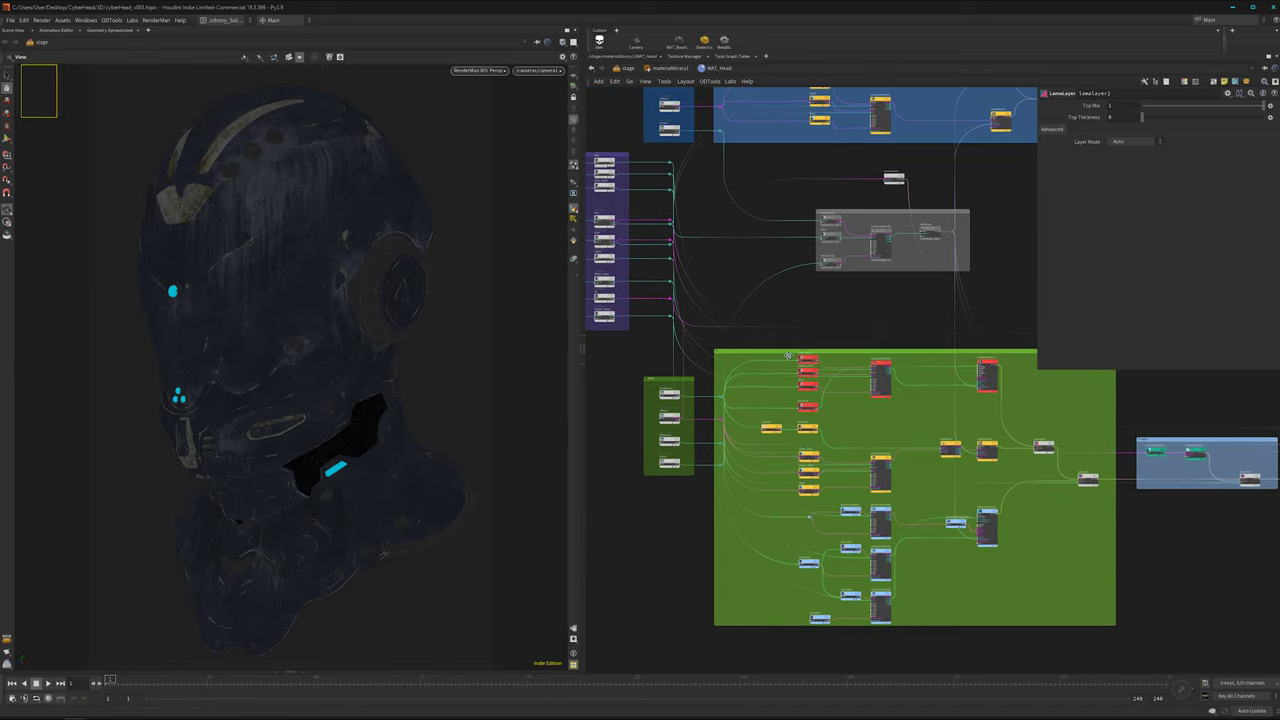
pyautogui.scroll(5, 739, 395)
pyautogui.moveTo(680, 423); pyautogui.dragTo(834, 467, button='middle')
pyautogui.scroll(3, 834, 466)
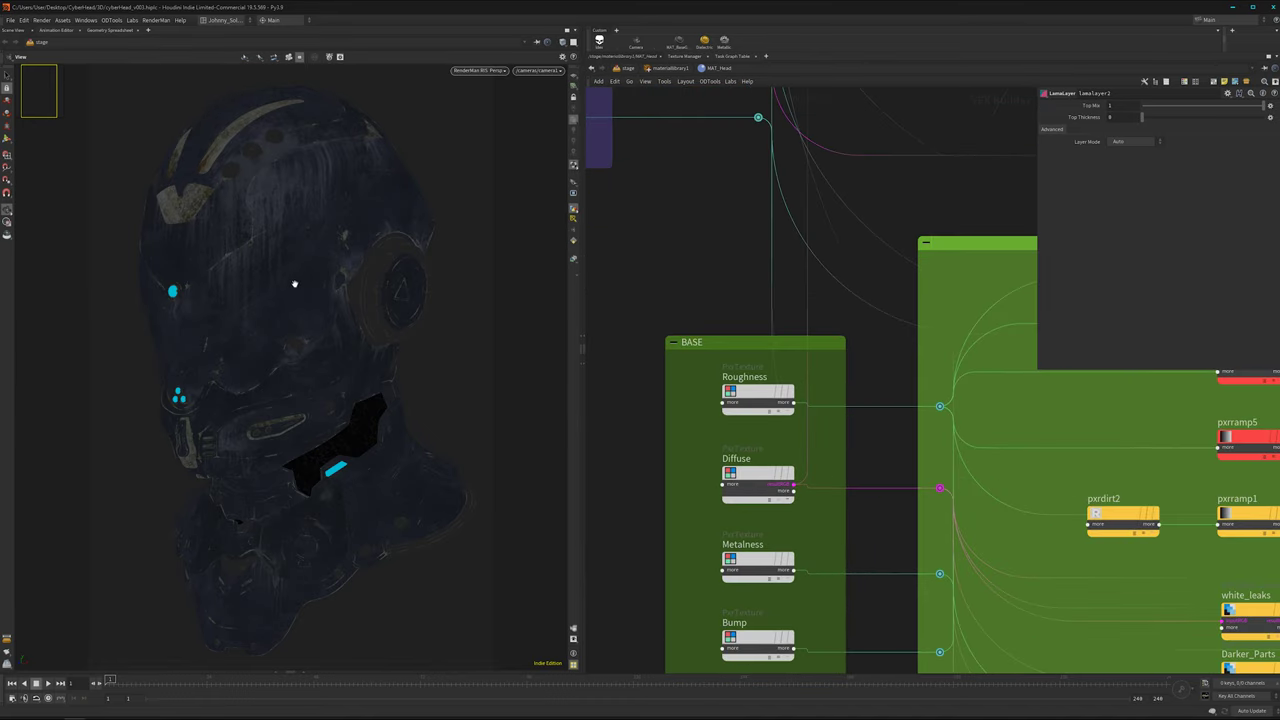
pyautogui.scroll(-5, 826, 471)
pyautogui.moveTo(926, 261); pyautogui.dragTo(747, 620, button='middle')
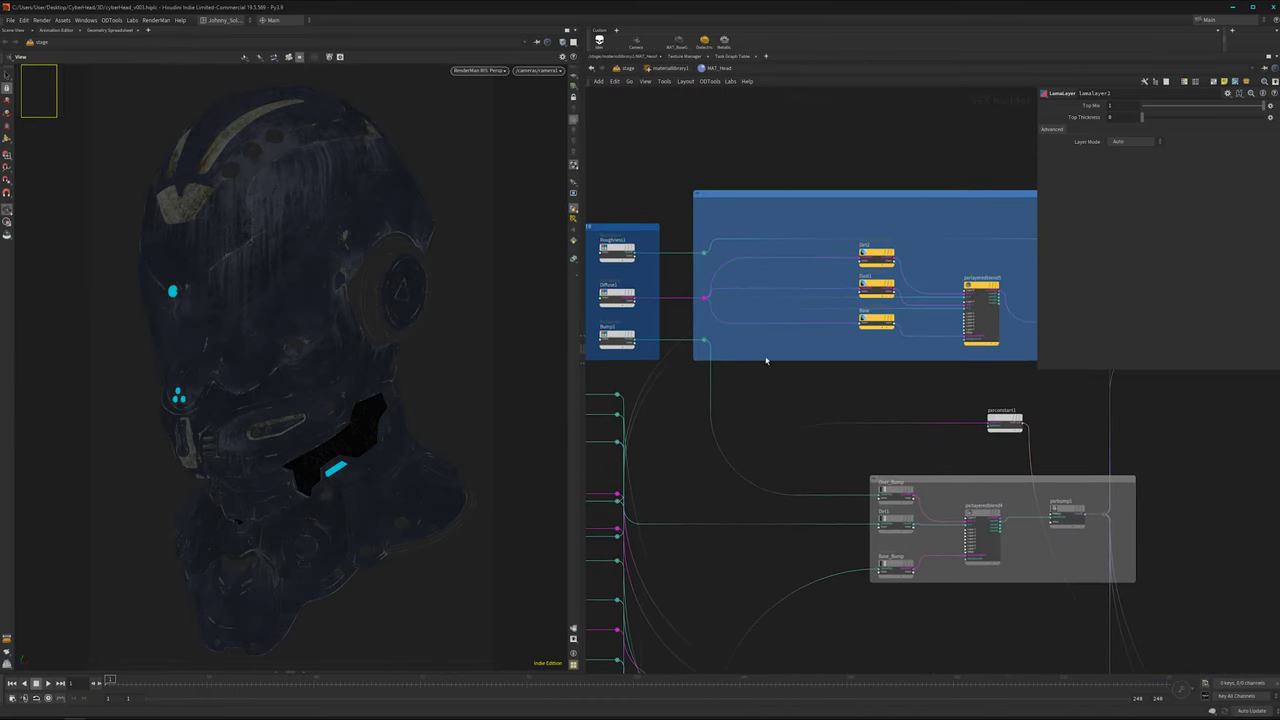
pyautogui.scroll(2, 744, 343)
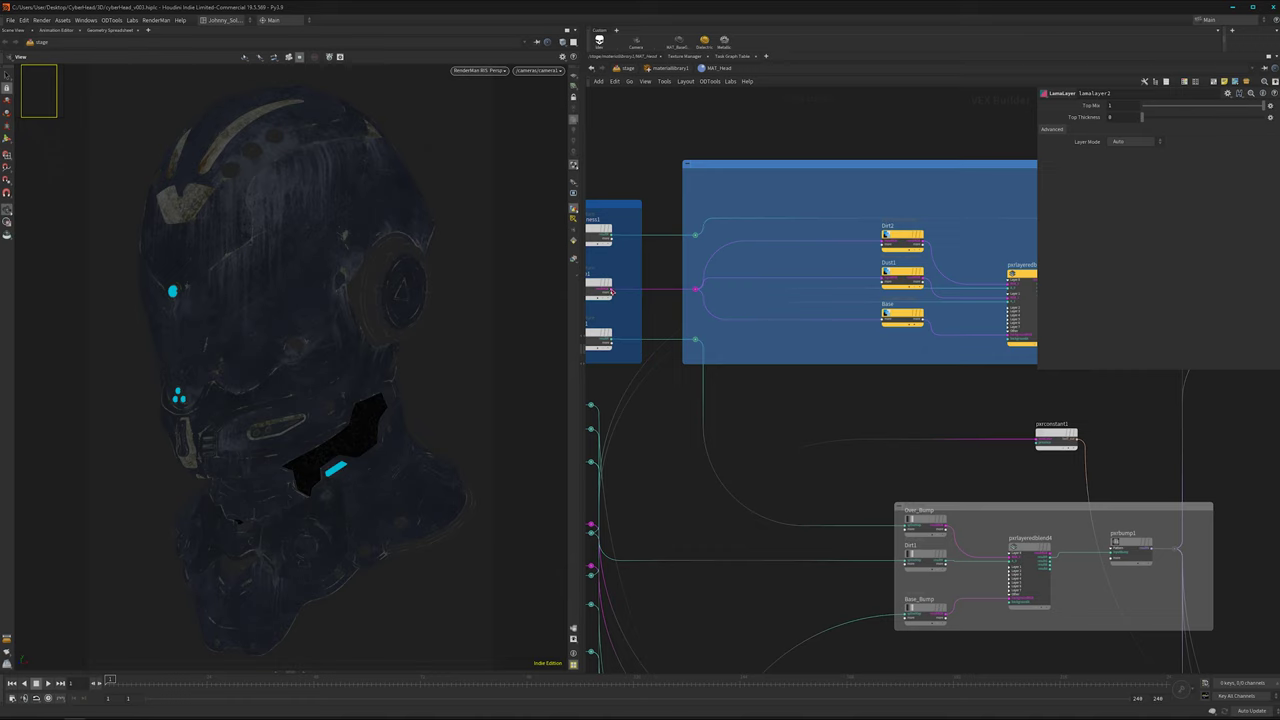
pyautogui.moveTo(611, 288); pyautogui.dragTo(1000, 428)
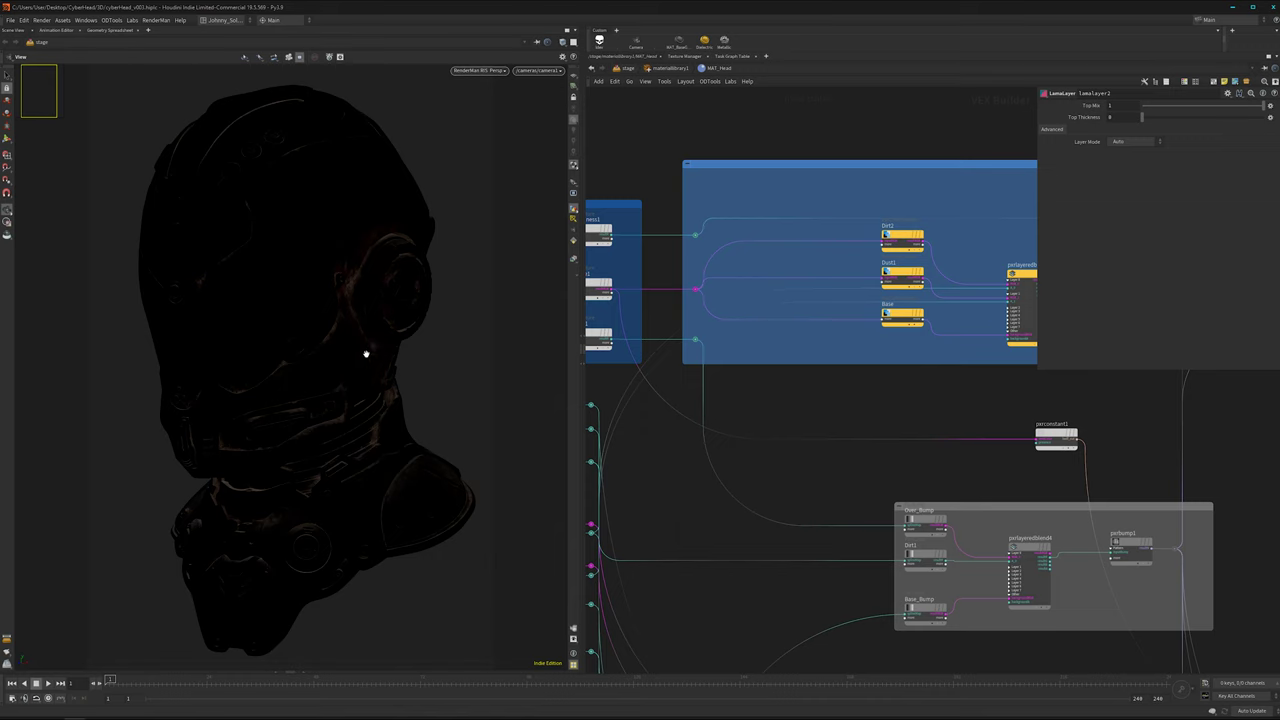
# - Examine how the OVER textures feed the blue group's layers and the grey bump group
pyautogui.scroll(-3, 1066, 432)
pyautogui.middleClick(1062, 430)
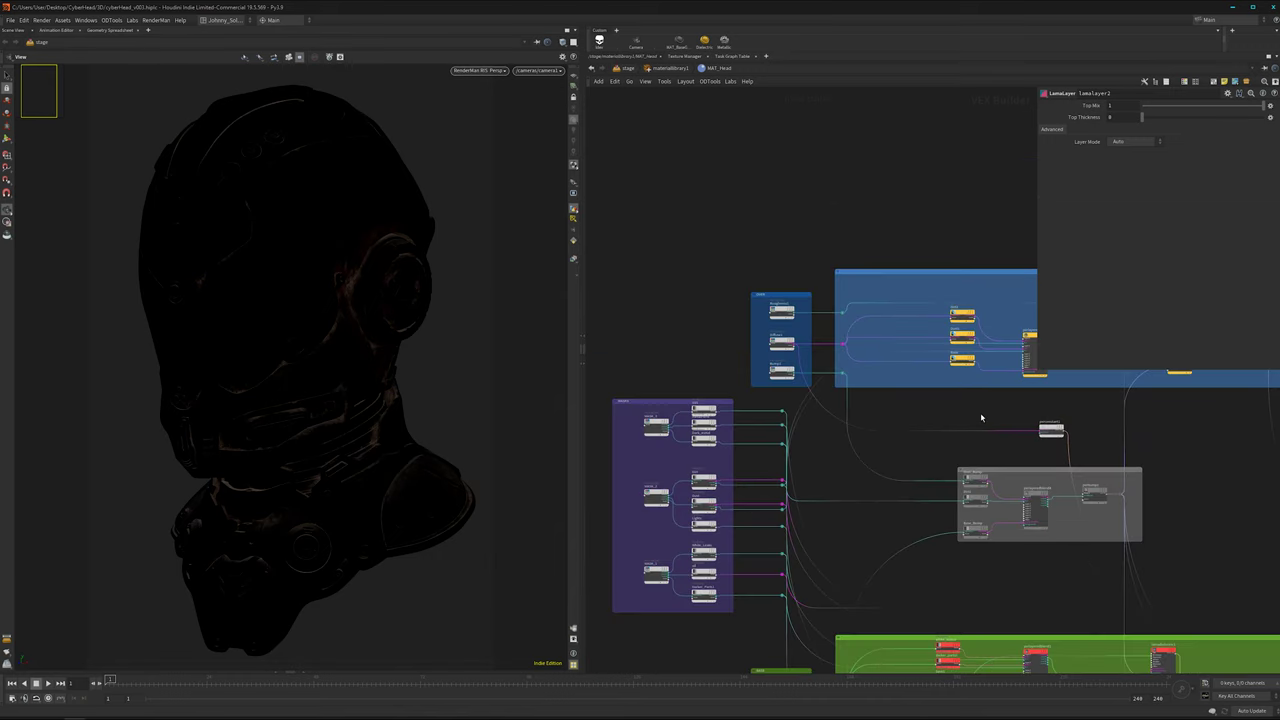
pyautogui.moveTo(980, 418); pyautogui.dragTo(737, 390, button='middle')
pyautogui.moveTo(813, 371); pyautogui.dragTo(752, 373, button='middle')
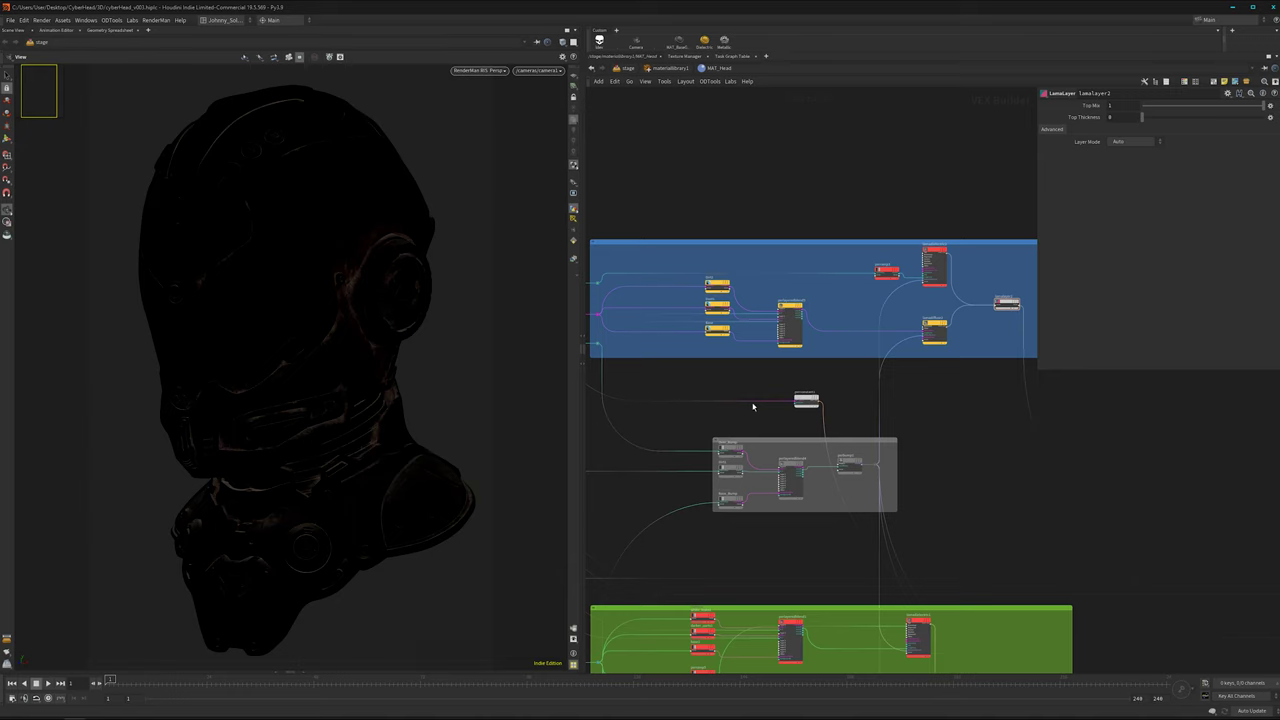
pyautogui.moveTo(757, 413); pyautogui.dragTo(764, 421, button='middle')
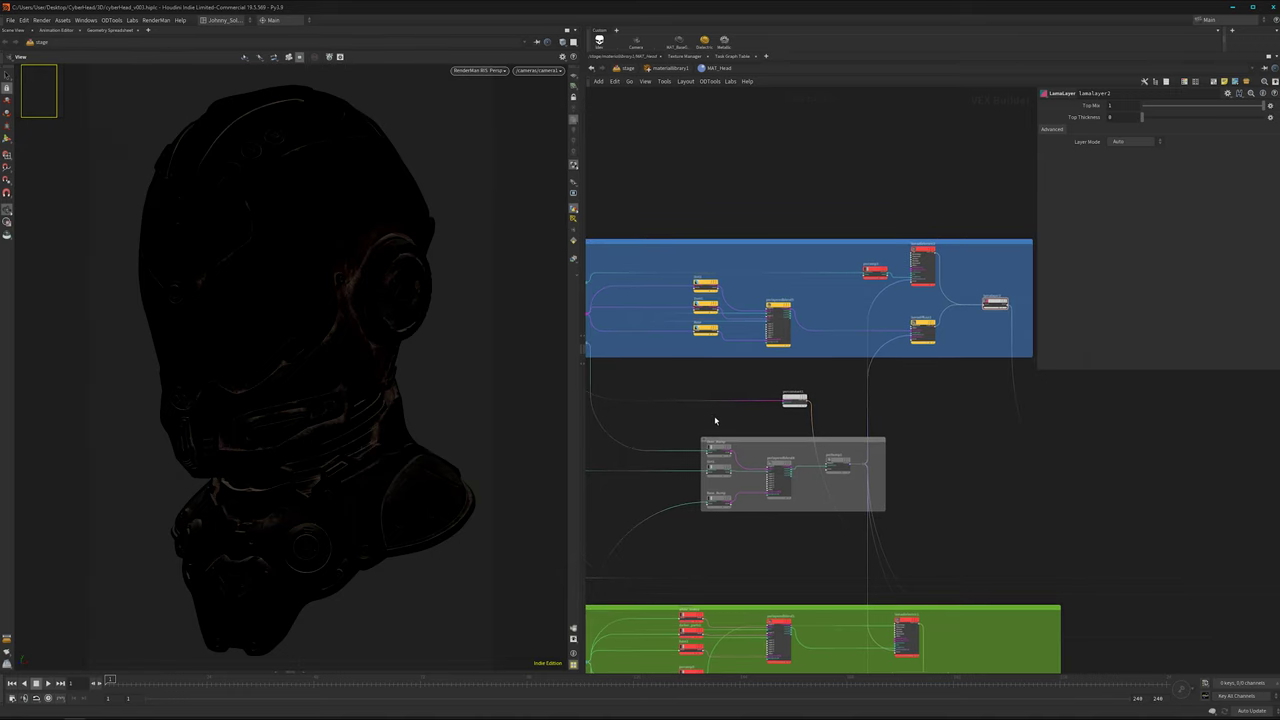
pyautogui.scroll(-4, 760, 520)
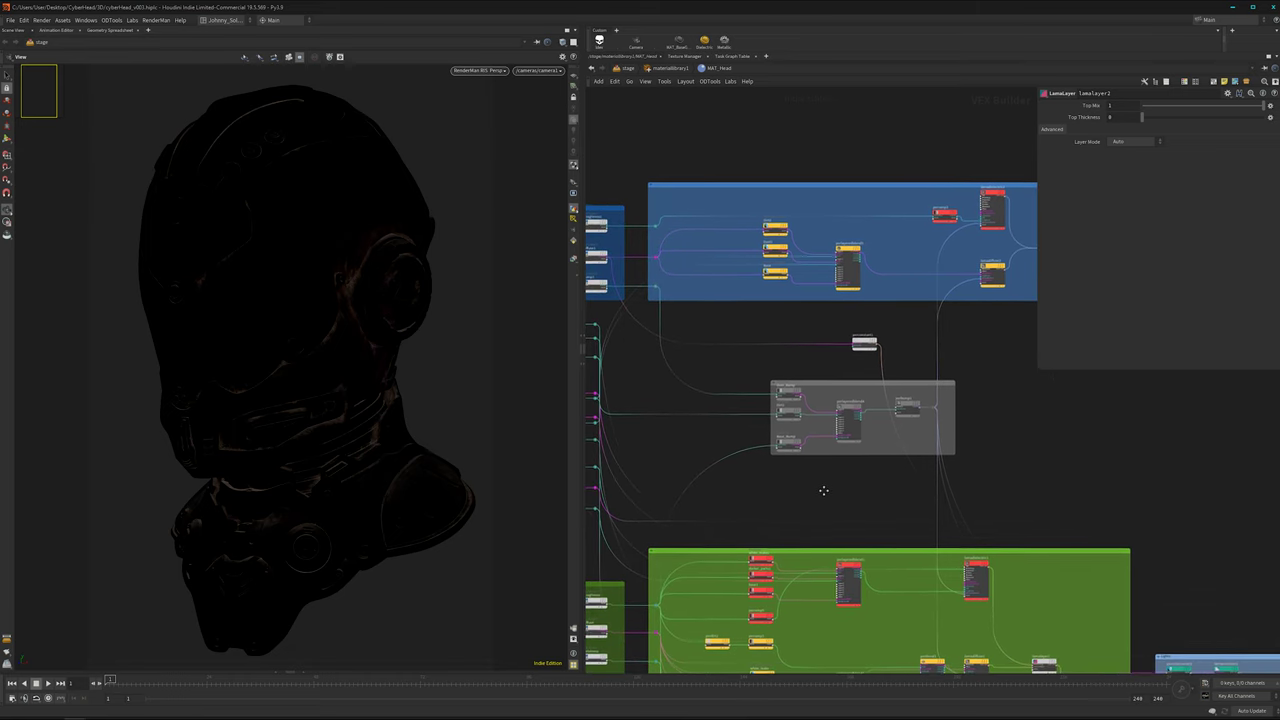
pyautogui.moveTo(849, 509); pyautogui.dragTo(768, 474, button='middle')
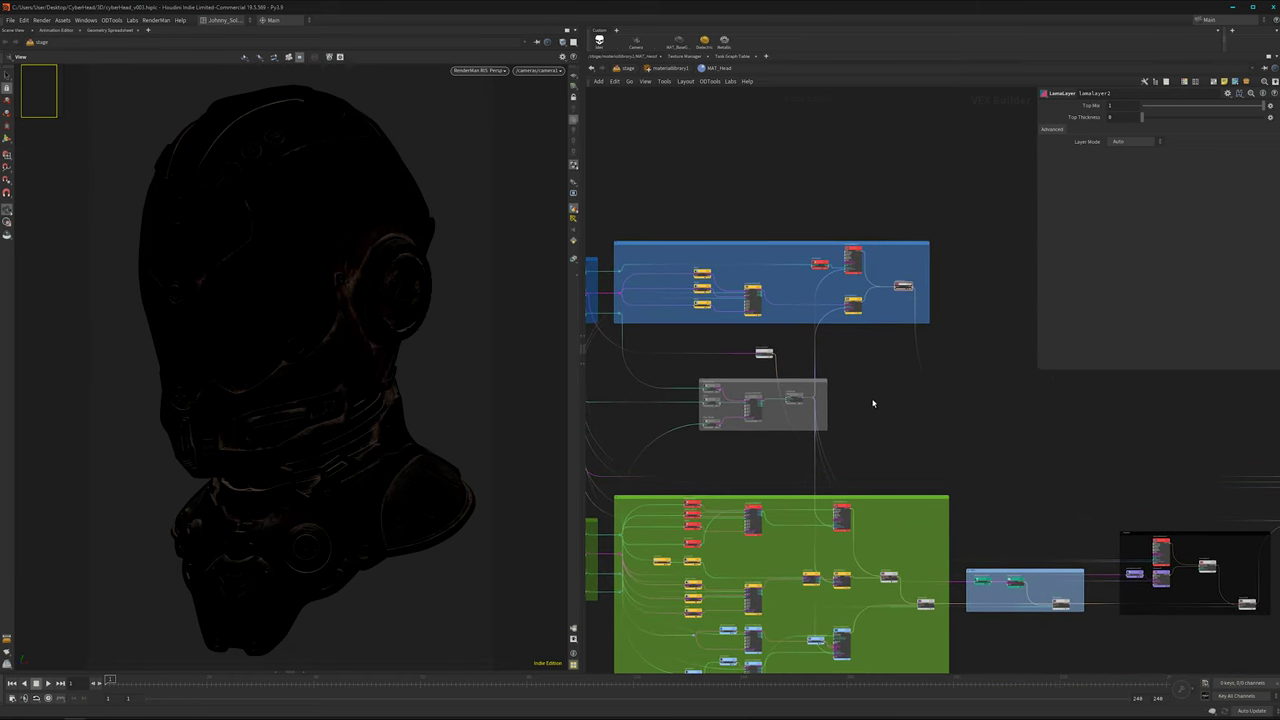
# - Move pxrconstant1 just below the purple mask group, above the BASE texture group
pyautogui.moveTo(764, 353); pyautogui.dragTo(671, 353)
pyautogui.moveTo(626, 377); pyautogui.dragTo(845, 398, button='middle')
pyautogui.scroll(3, 830, 398)
pyautogui.scroll(3, 806, 422)
pyautogui.moveTo(672, 560); pyautogui.dragTo(818, 482, button='middle')
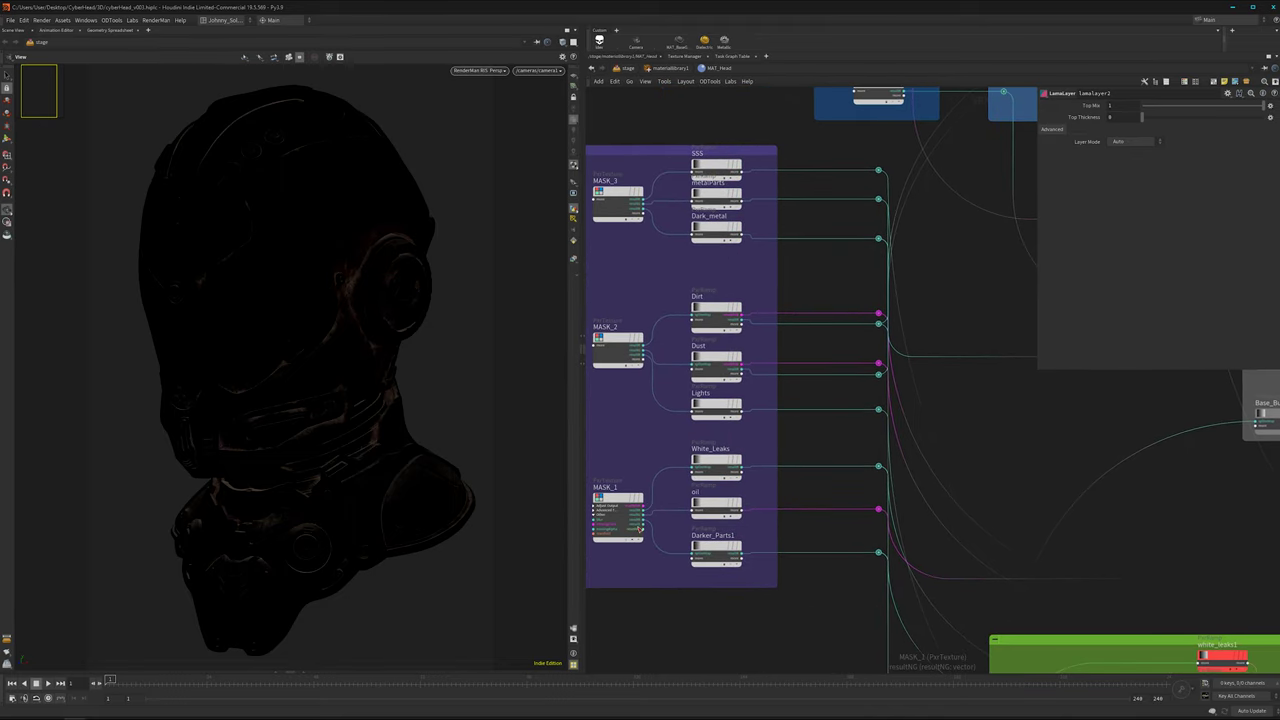
pyautogui.scroll(-3, 612, 520)
pyautogui.moveTo(948, 346); pyautogui.dragTo(737, 580)
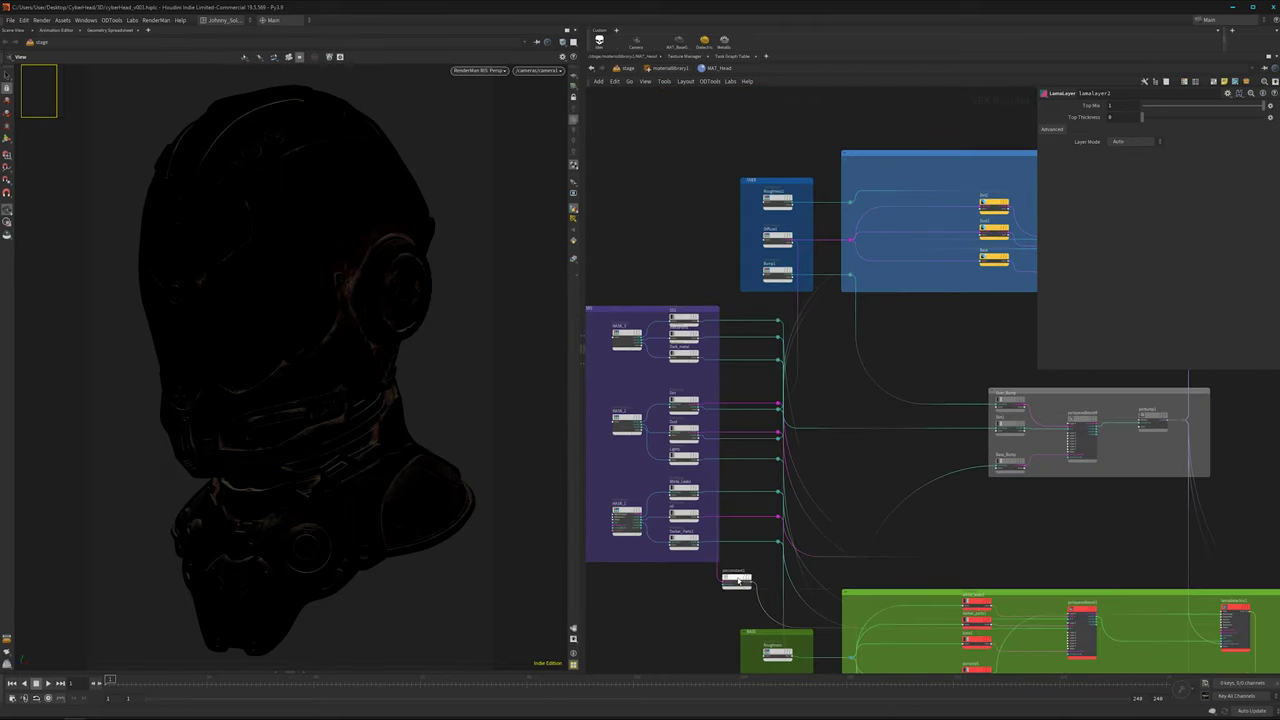
# - Wire MASK_1's resultRGB output into pxrconstant1 to preview the packed mask on the head
pyautogui.scroll(3, 652, 593)
pyautogui.moveTo(652, 593); pyautogui.dragTo(703, 558, button='middle')
pyautogui.moveTo(655, 428)
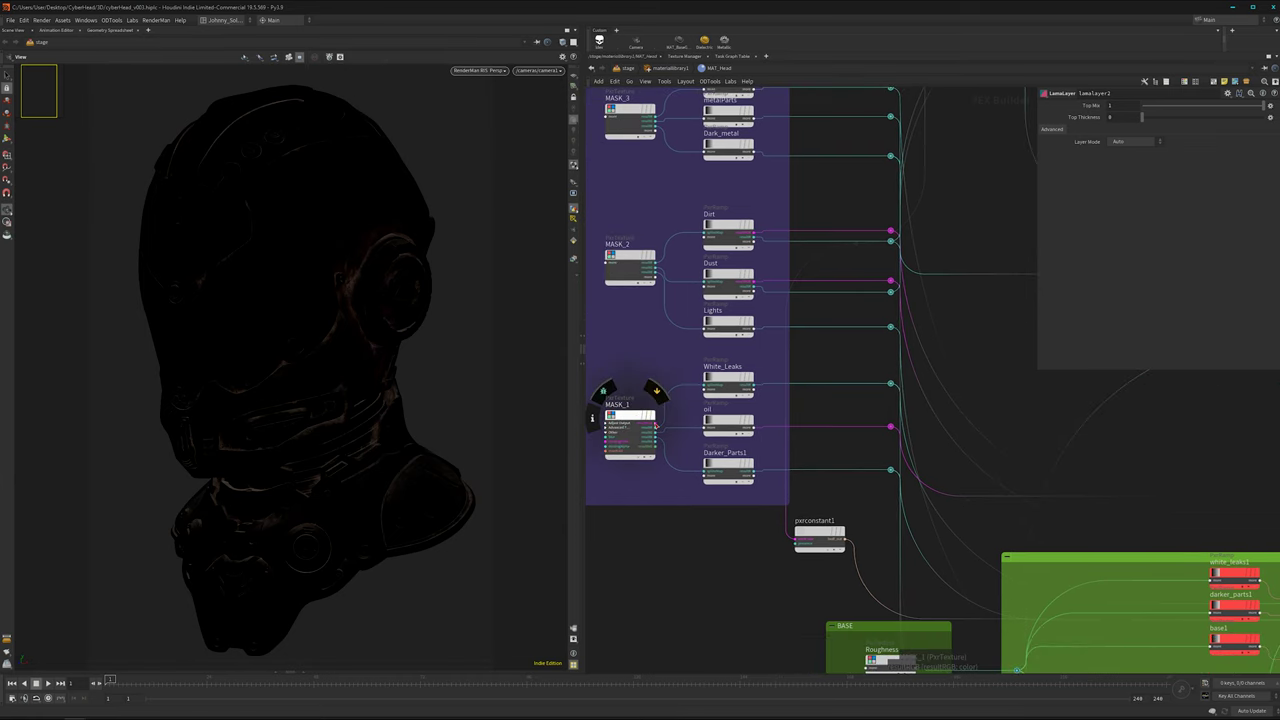
pyautogui.moveTo(655, 428); pyautogui.dragTo(797, 538)
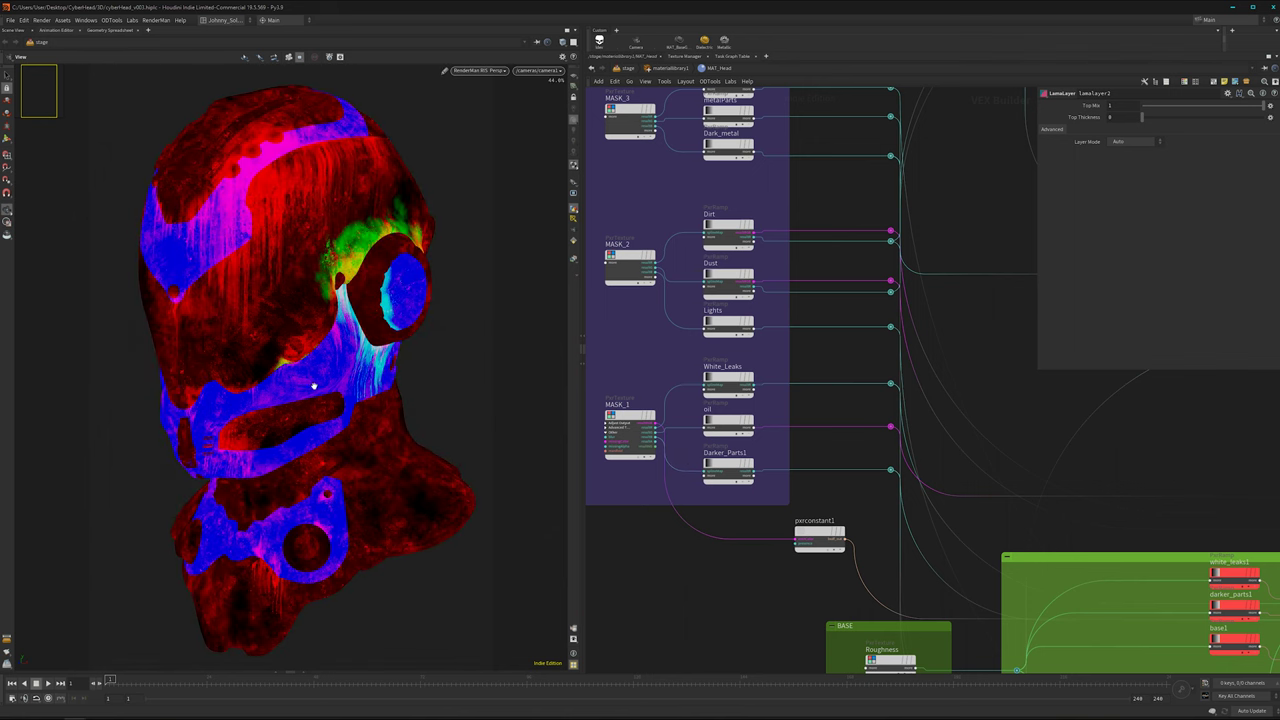
# - Examine how MASK_1's separate channels feed the White_Leaks, oil and Darker_Parts1 ramps
pyautogui.moveTo(657, 549); pyautogui.dragTo(700, 552, button='middle')
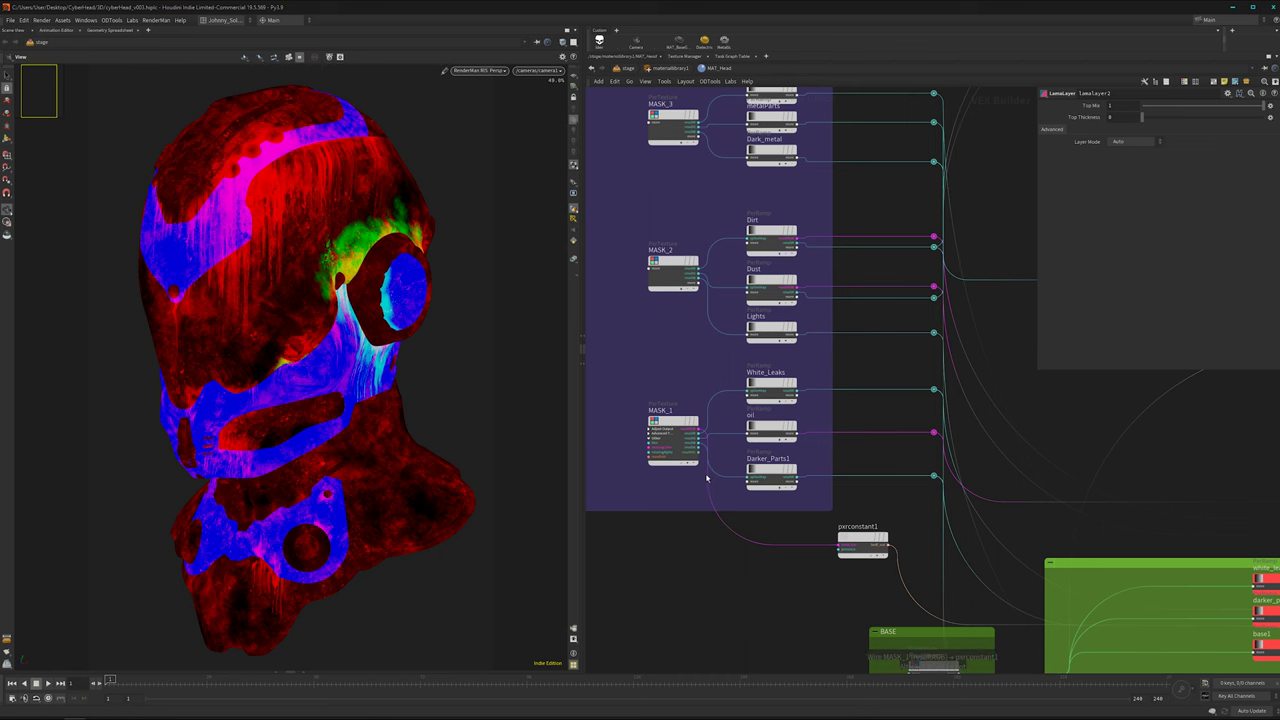
pyautogui.scroll(3, 697, 467)
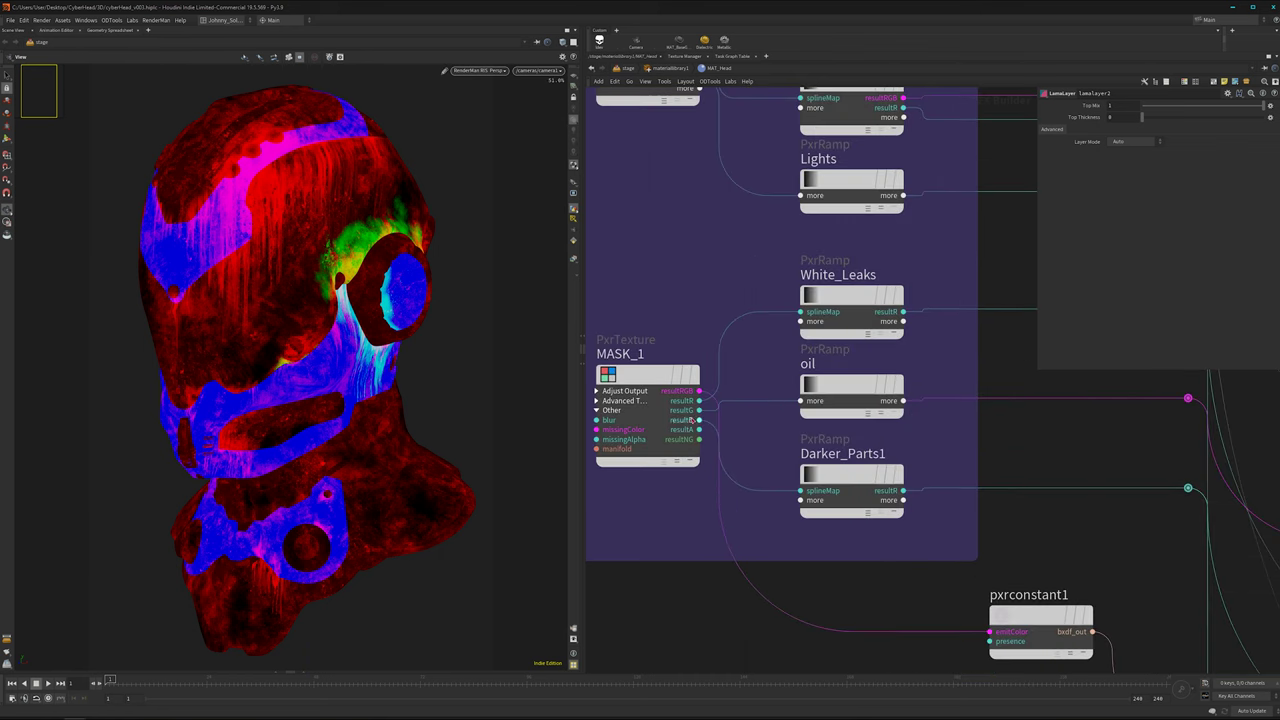
pyautogui.moveTo(836, 276)
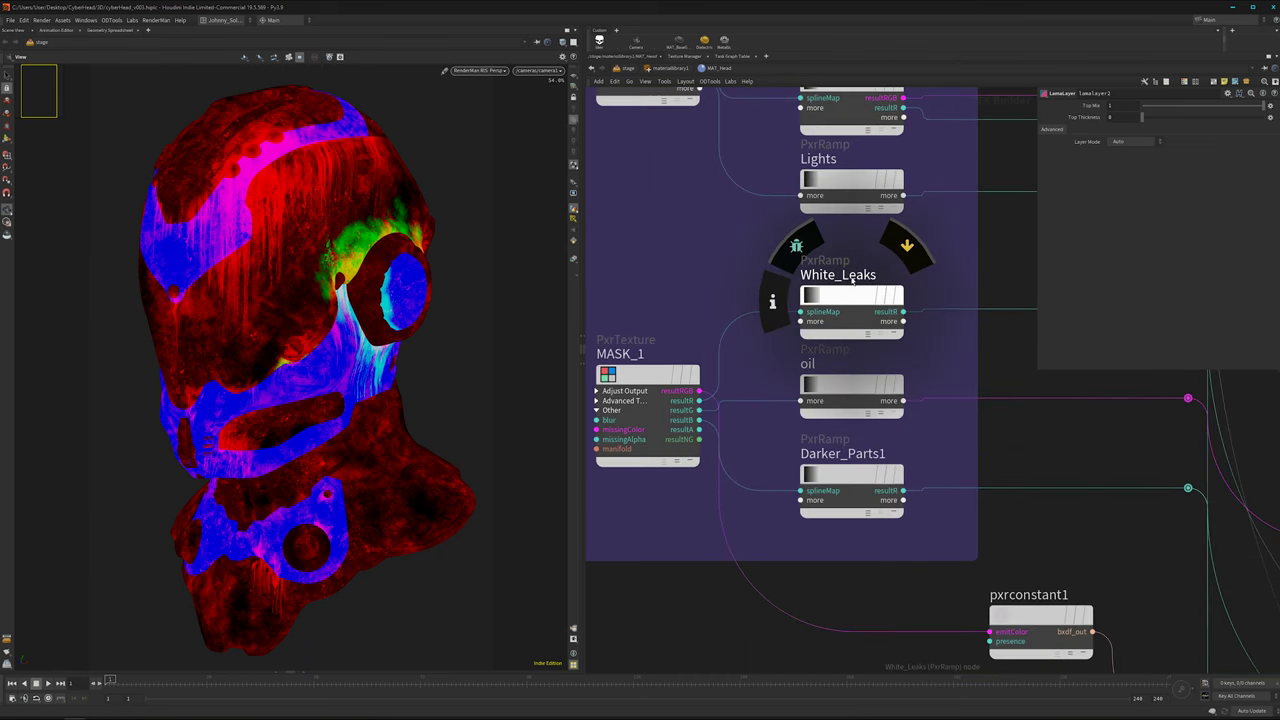
pyautogui.scroll(-4, 870, 415)
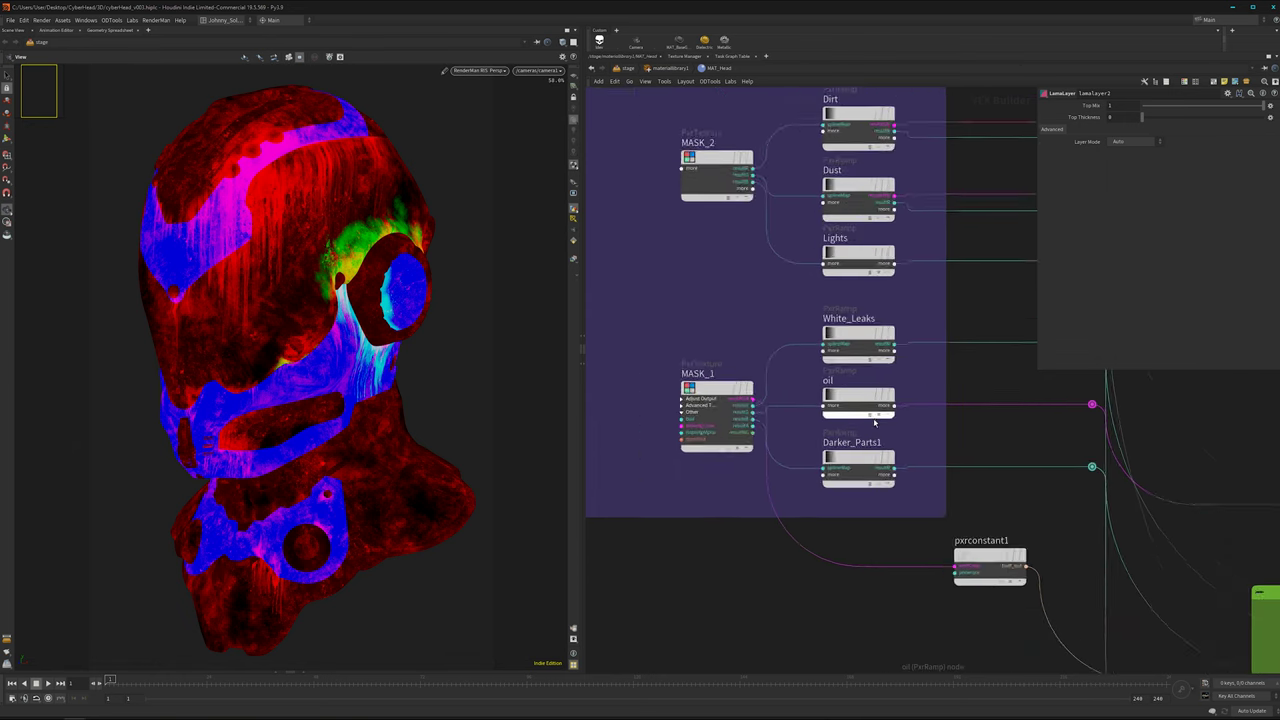
pyautogui.scroll(-4, 854, 572)
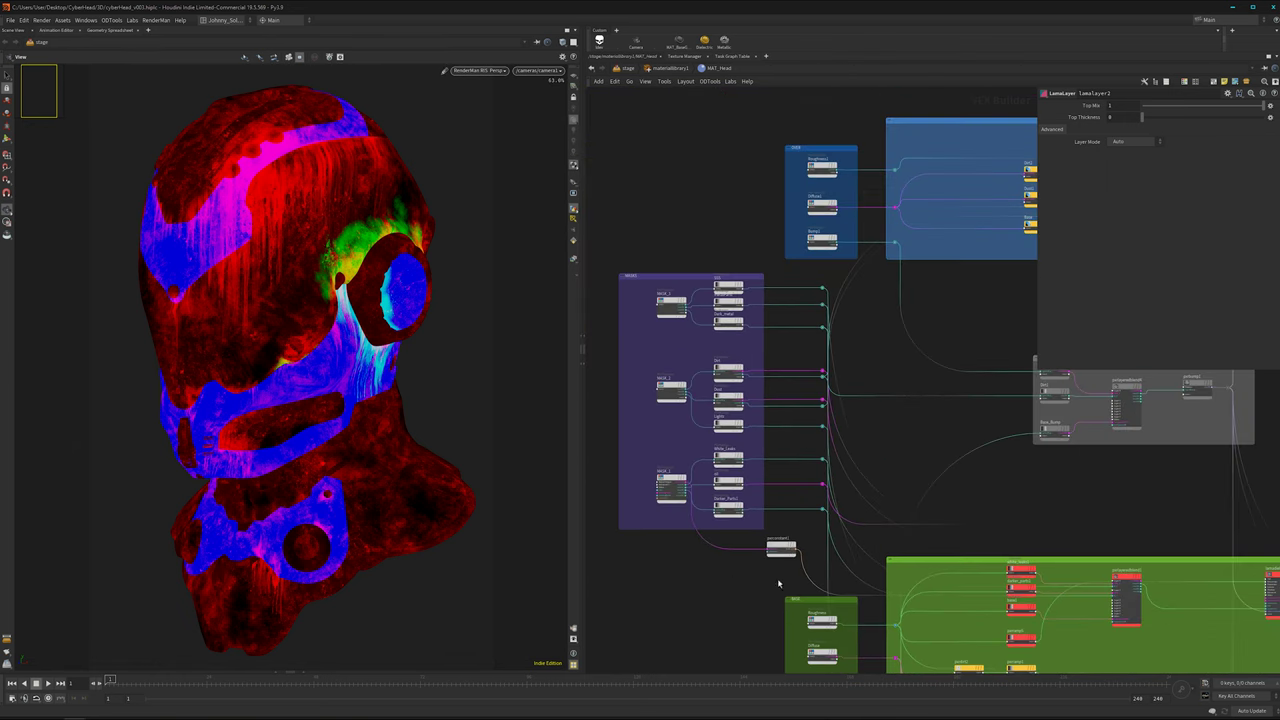
pyautogui.scroll(-5, 755, 579)
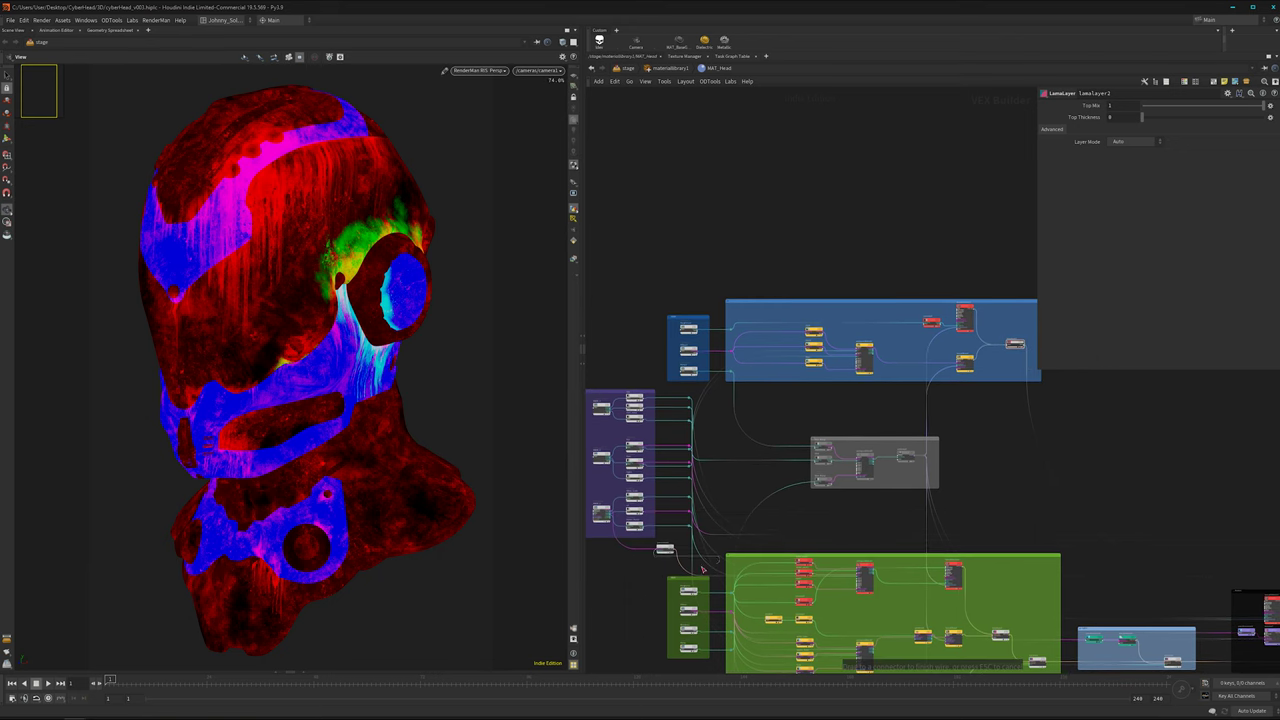
# - Disconnect MASK_1 from pxrconstant1 and move the node next to the output side of pxrlayeredblend3
pyautogui.scroll(4, 646, 572)
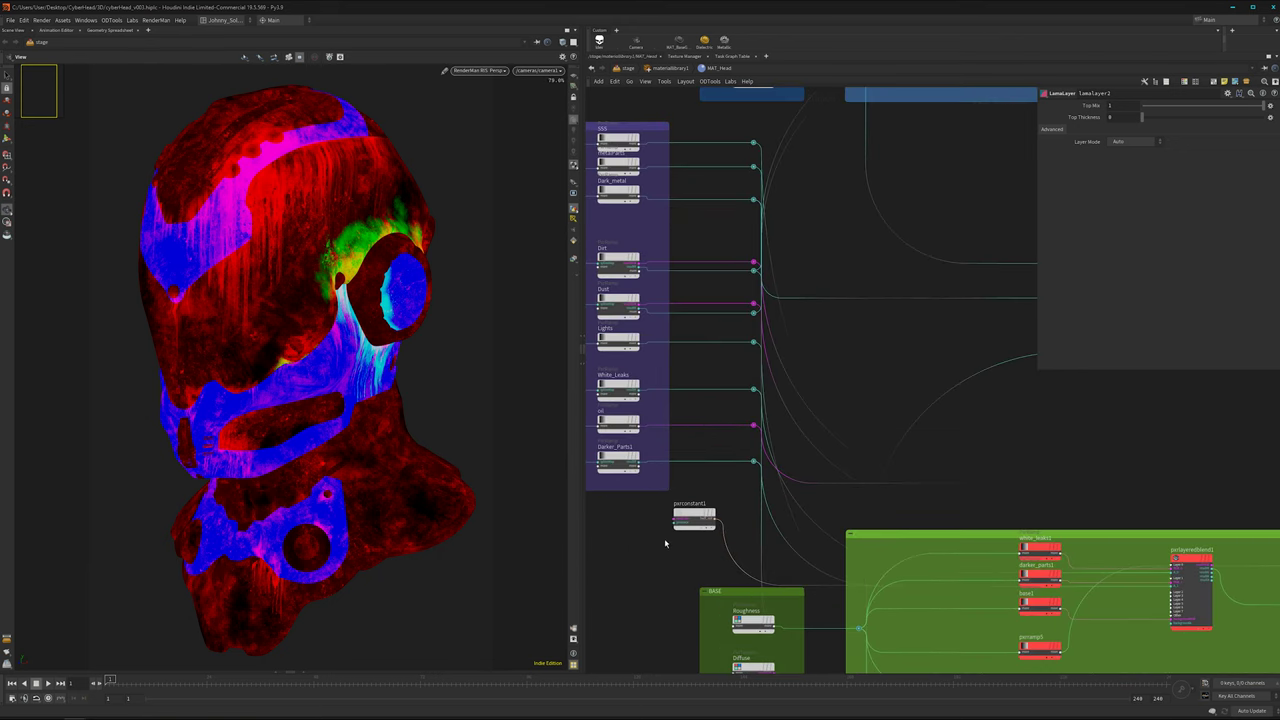
pyautogui.scroll(-5, 664, 538)
pyautogui.moveTo(680, 545); pyautogui.dragTo(654, 534, button='middle')
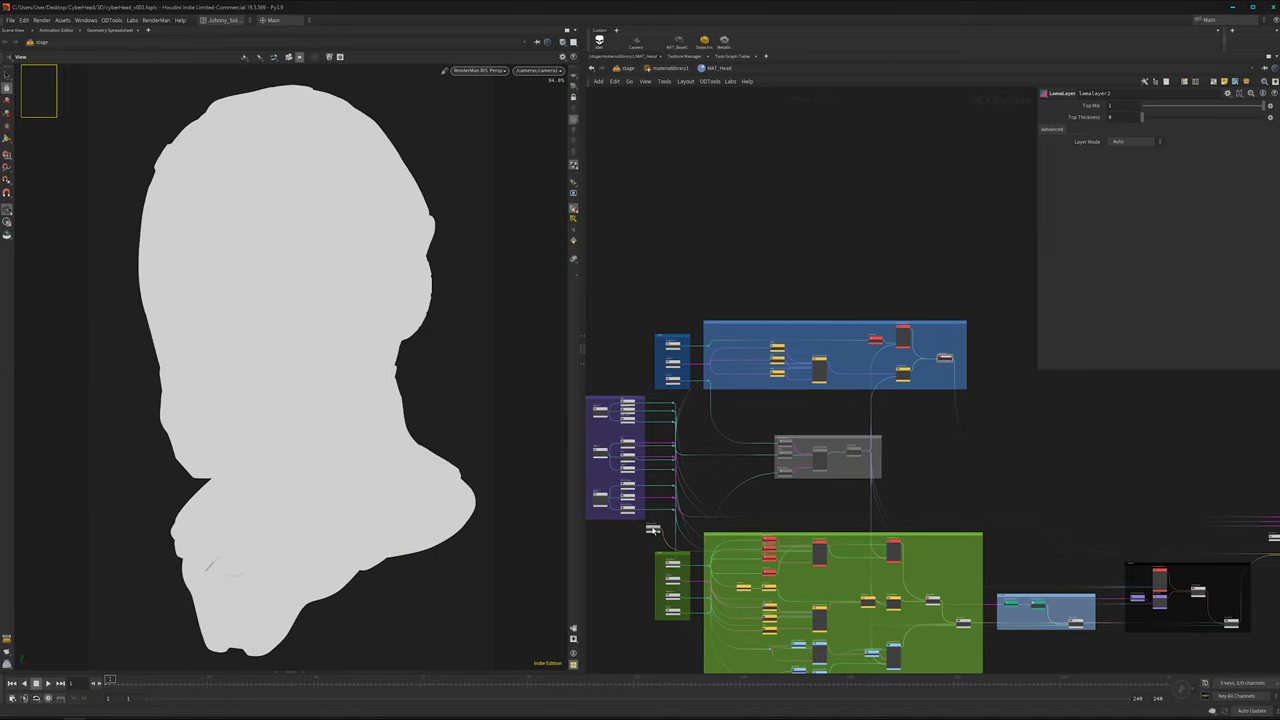
pyautogui.moveTo(654, 532); pyautogui.dragTo(1198, 484)
pyautogui.moveTo(1138, 478); pyautogui.dragTo(753, 466, button='middle')
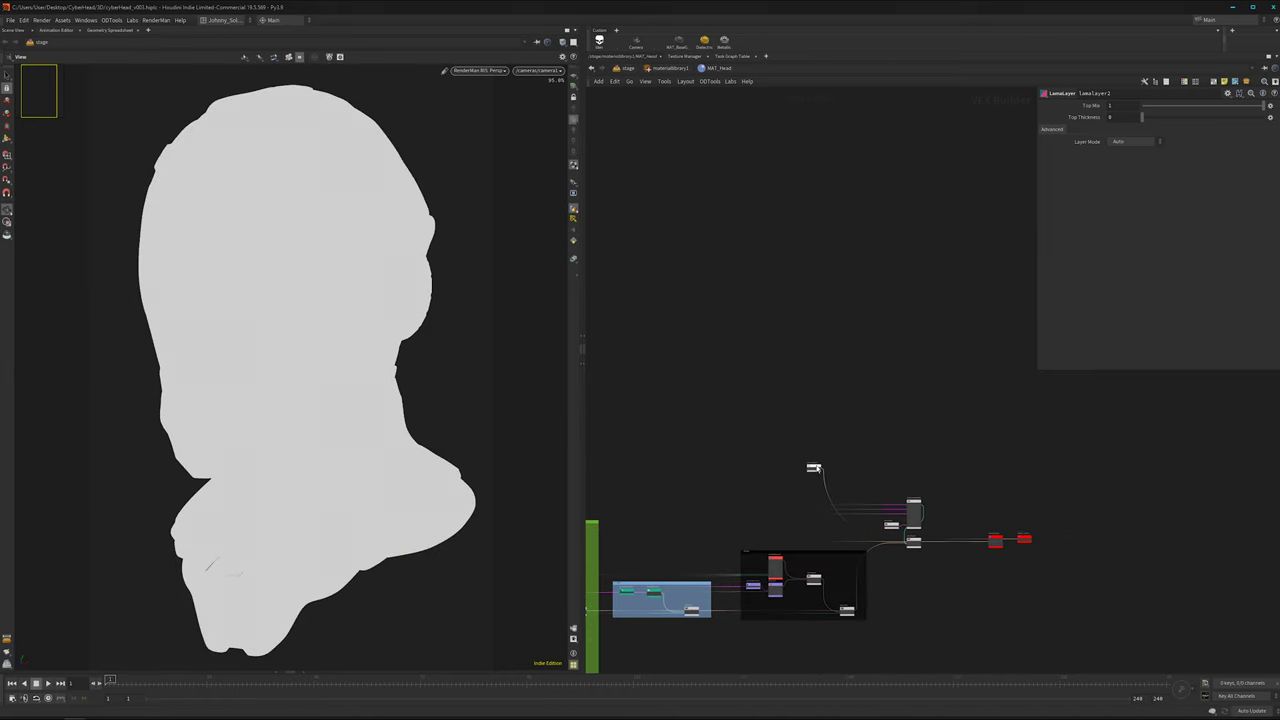
pyautogui.scroll(5, 814, 464)
pyautogui.moveTo(791, 517); pyautogui.dragTo(752, 371, button='middle')
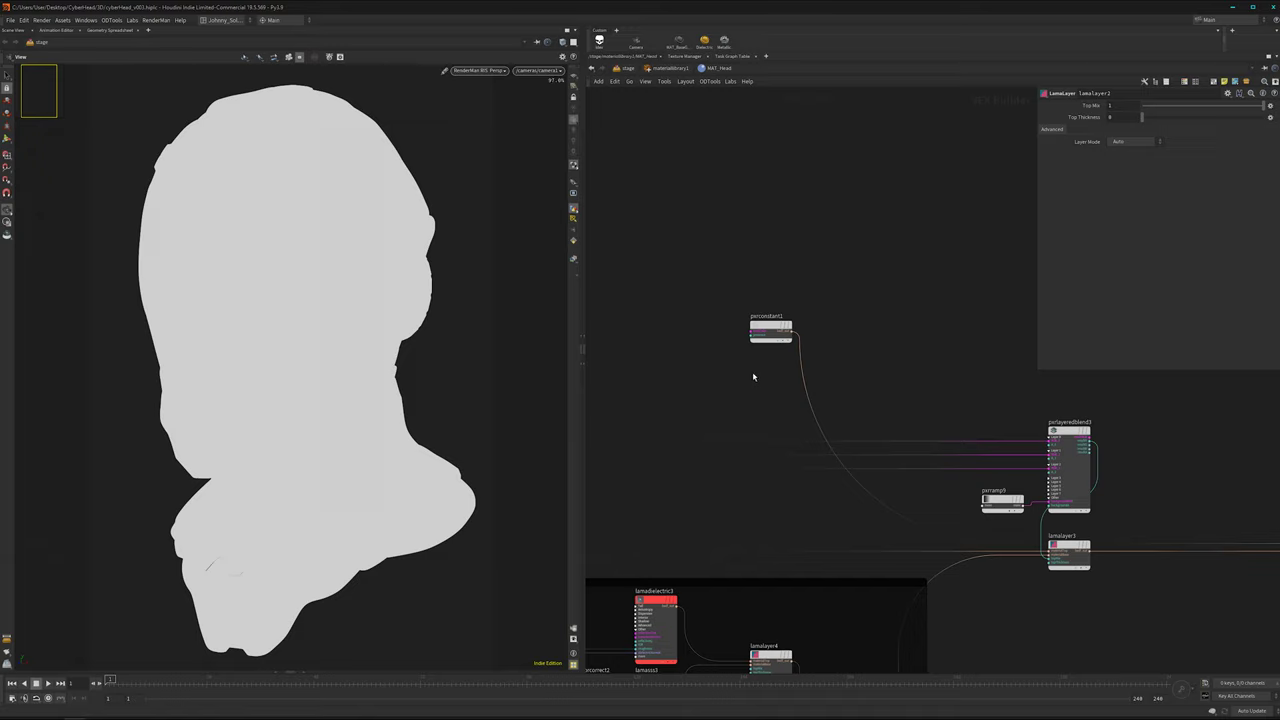
pyautogui.moveTo(775, 334); pyautogui.dragTo(1185, 456)
pyautogui.moveTo(1147, 491); pyautogui.dragTo(940, 523, button='middle')
# - Wire pxrlayeredblend3's resultRGB output into pxrconstant1's emitColor to preview the blended mask on the head
pyautogui.scroll(5, 1000, 505)
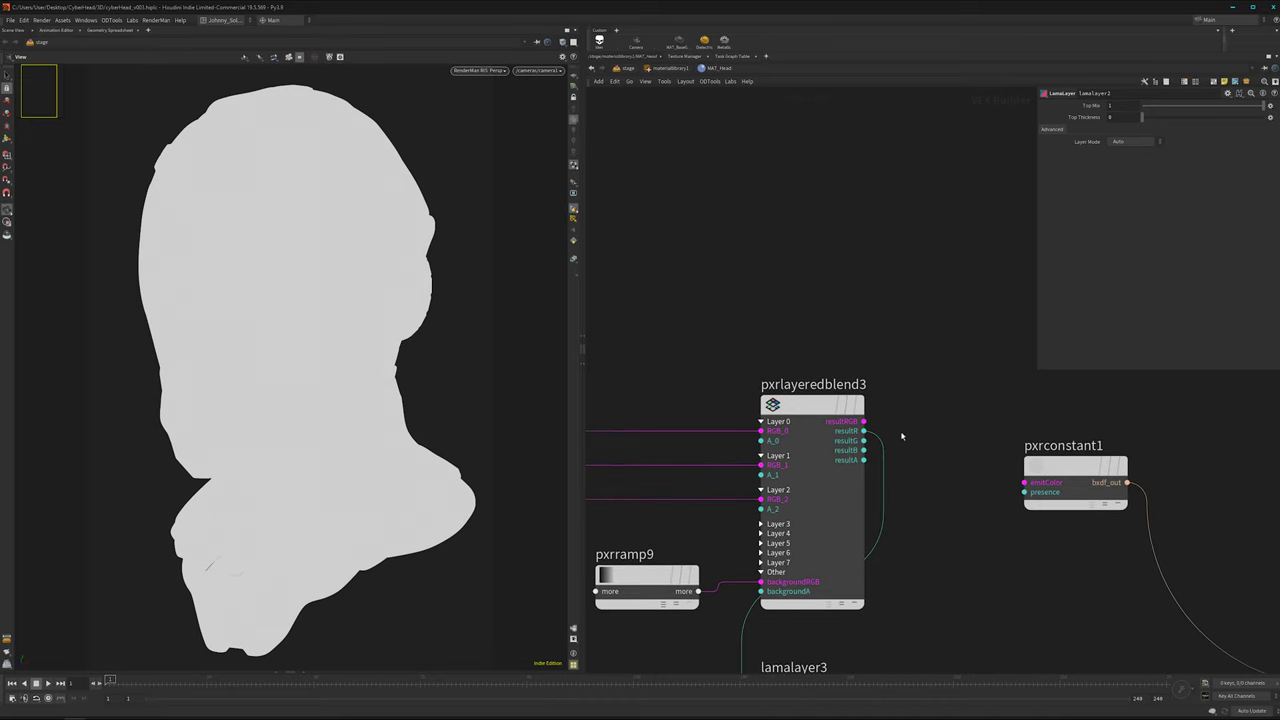
pyautogui.moveTo(863, 421); pyautogui.dragTo(1024, 482)
pyautogui.scroll(-3, 969, 570)
pyautogui.moveTo(971, 580); pyautogui.dragTo(994, 563, button='middle')
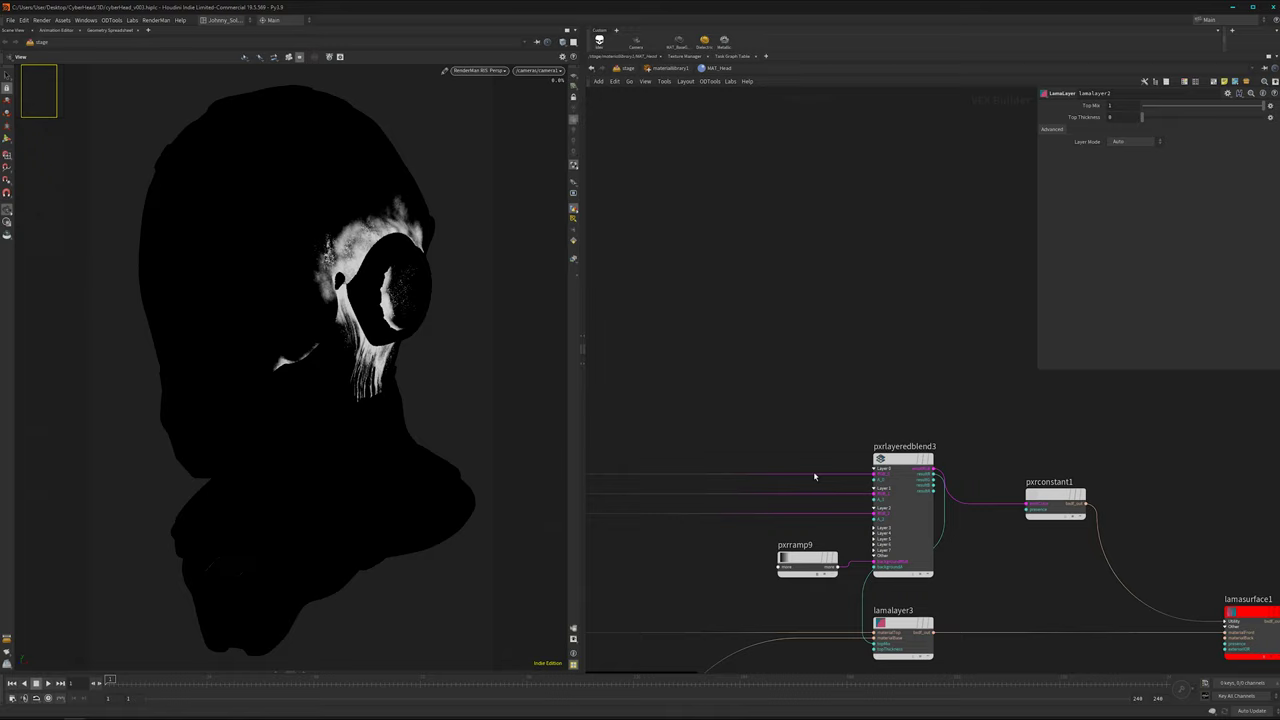
# - Enable Layer 1 and Layer 2 of pxrlayeredblend3 to preview the combined masks on the head
pyautogui.scroll(-3, 786, 437)
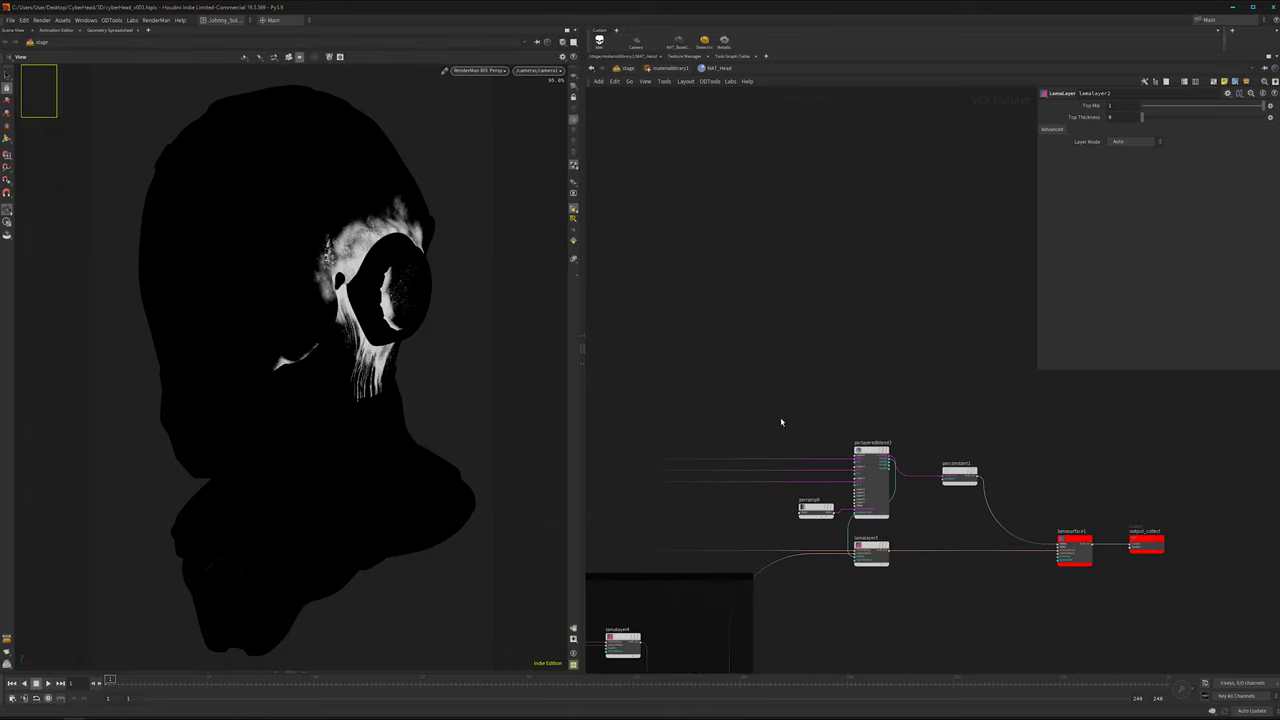
pyautogui.scroll(-4, 781, 422)
pyautogui.moveTo(873, 426); pyautogui.dragTo(1242, 506, button='middle')
pyautogui.moveTo(800, 457); pyautogui.dragTo(668, 420, button='middle')
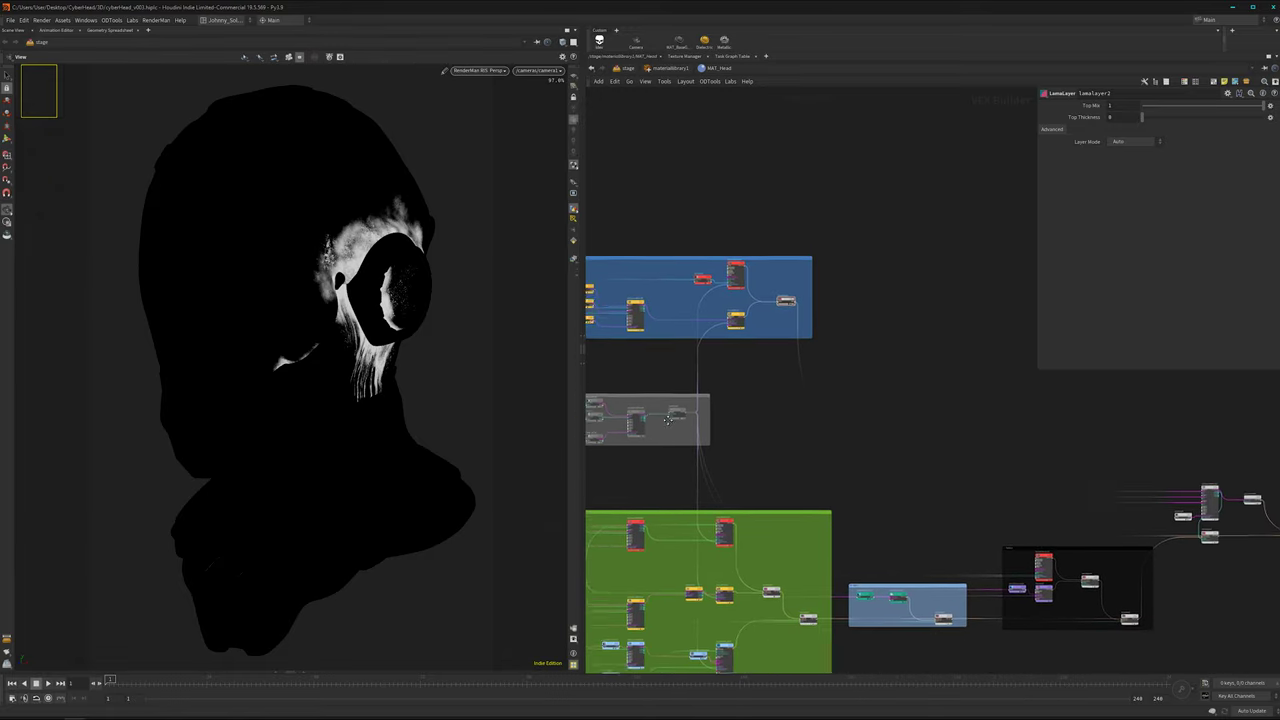
pyautogui.moveTo(963, 467); pyautogui.dragTo(817, 443, button='middle')
pyautogui.scroll(6, 816, 447)
pyautogui.moveTo(1039, 440); pyautogui.dragTo(778, 297, button='middle')
pyautogui.scroll(1, 778, 297)
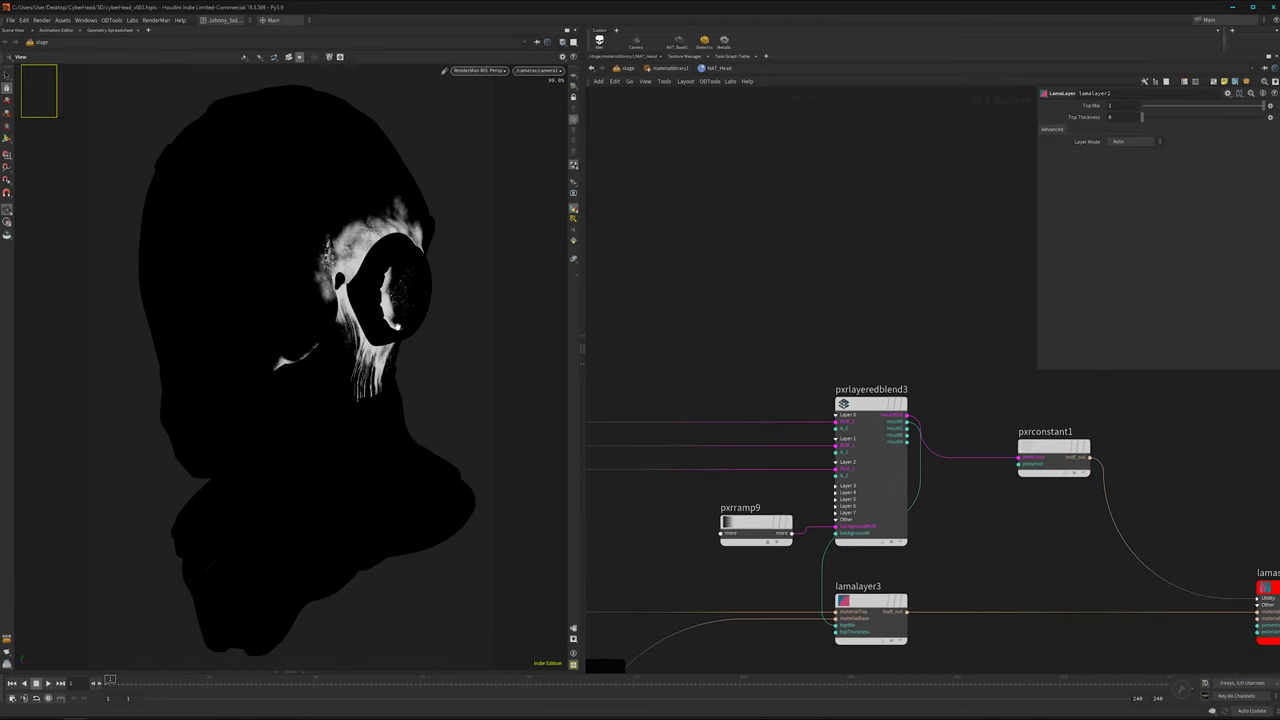
pyautogui.click(887, 437)
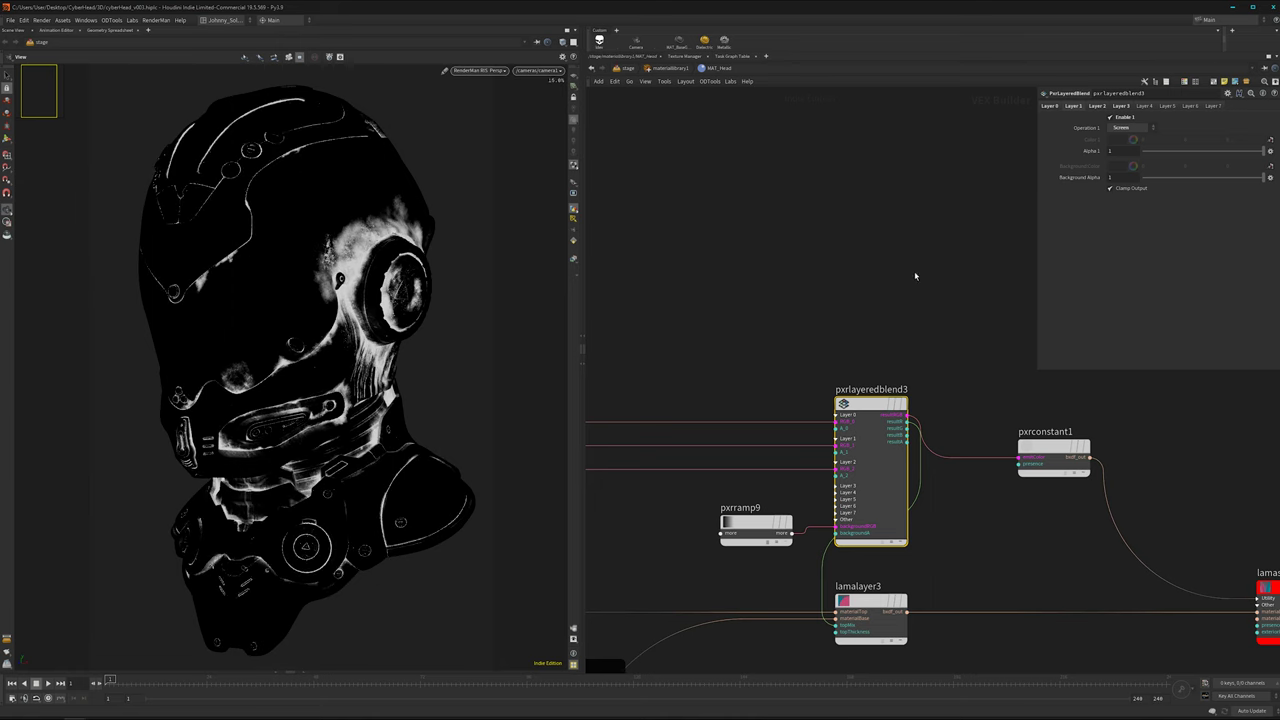
pyautogui.click(1098, 106)
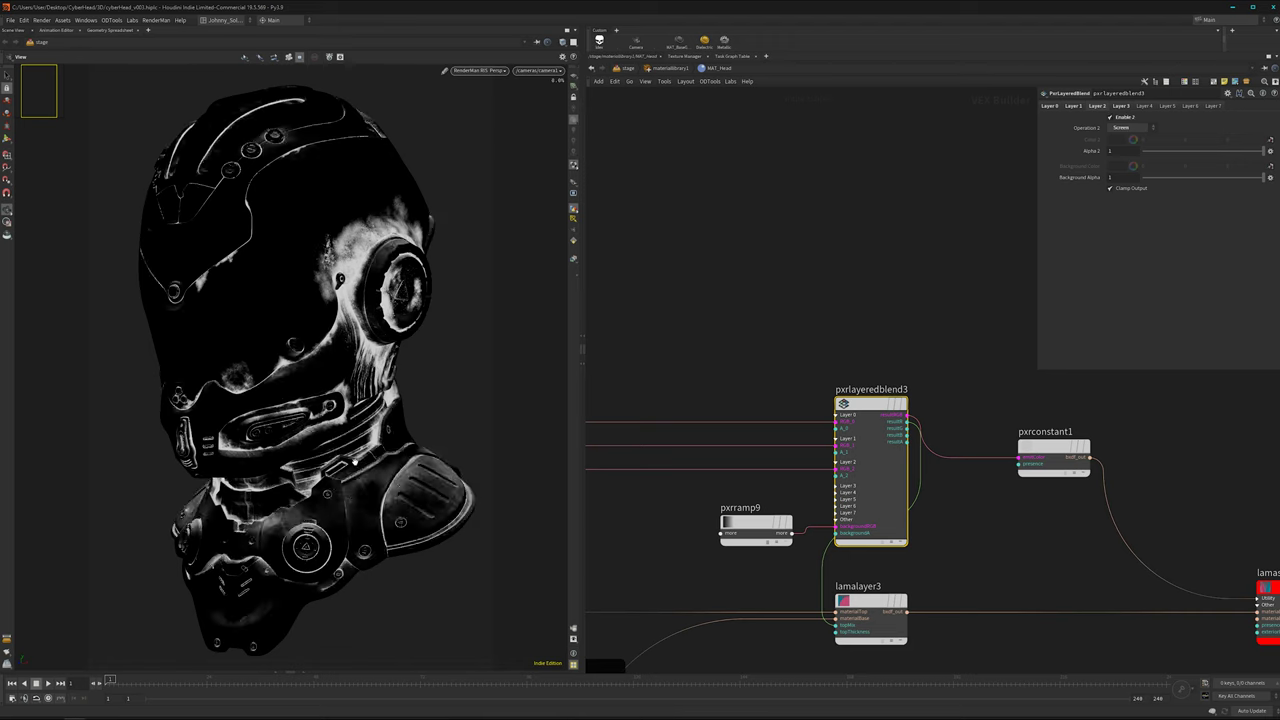
# - Select the material nodes inside the upper blue network box to single out that layer, and undo the selection
pyautogui.moveTo(776, 481); pyautogui.dragTo(741, 401, button='middle')
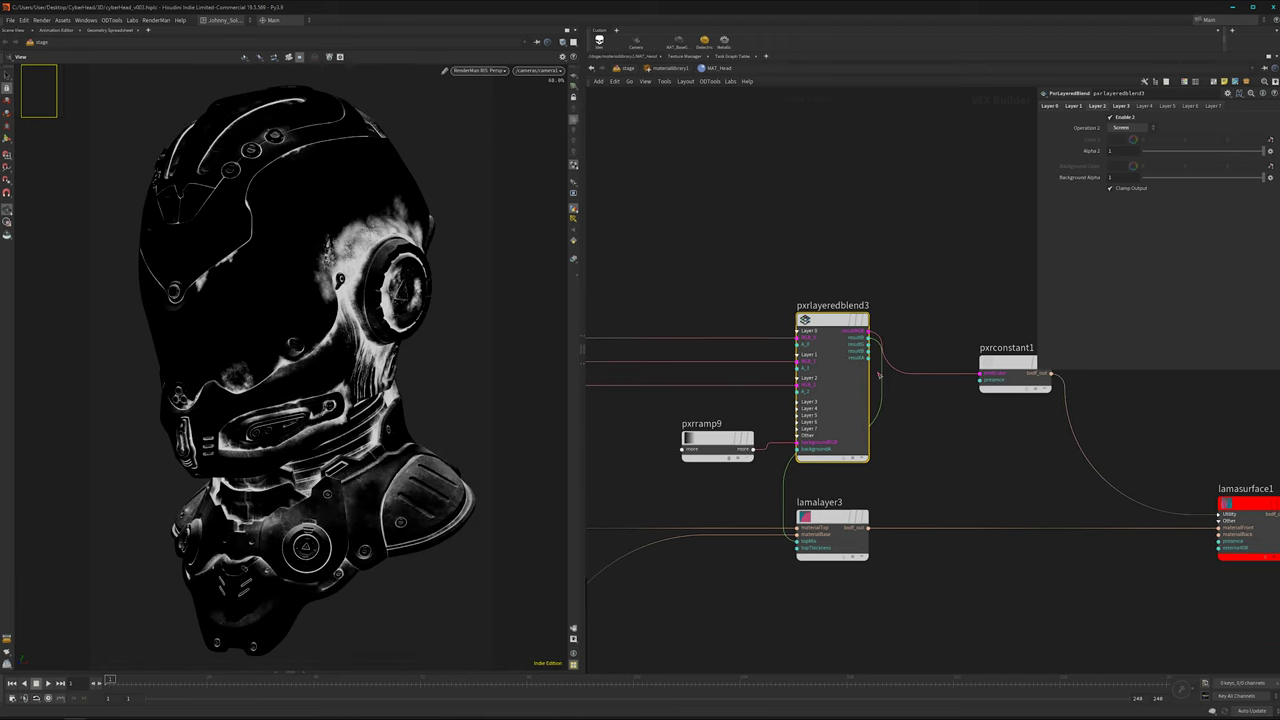
pyautogui.scroll(-8, 838, 543)
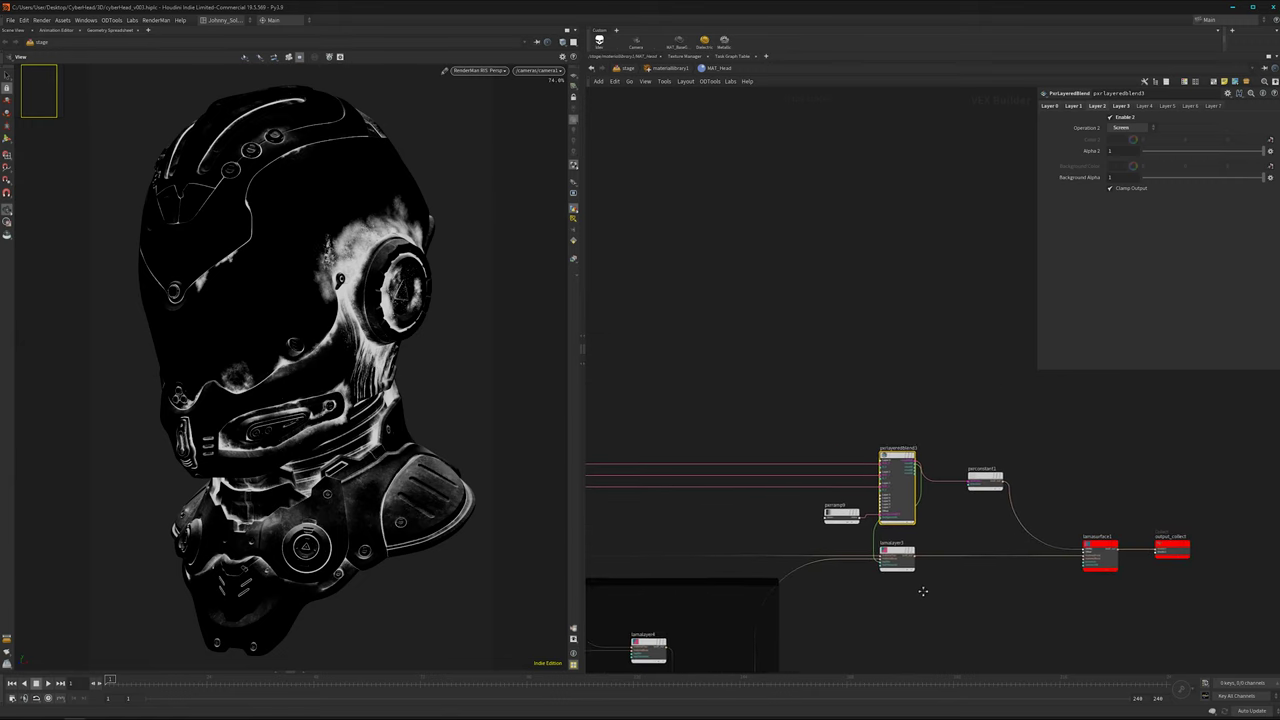
pyautogui.moveTo(826, 467); pyautogui.dragTo(1169, 502, button='middle')
pyautogui.scroll(-3, 977, 489)
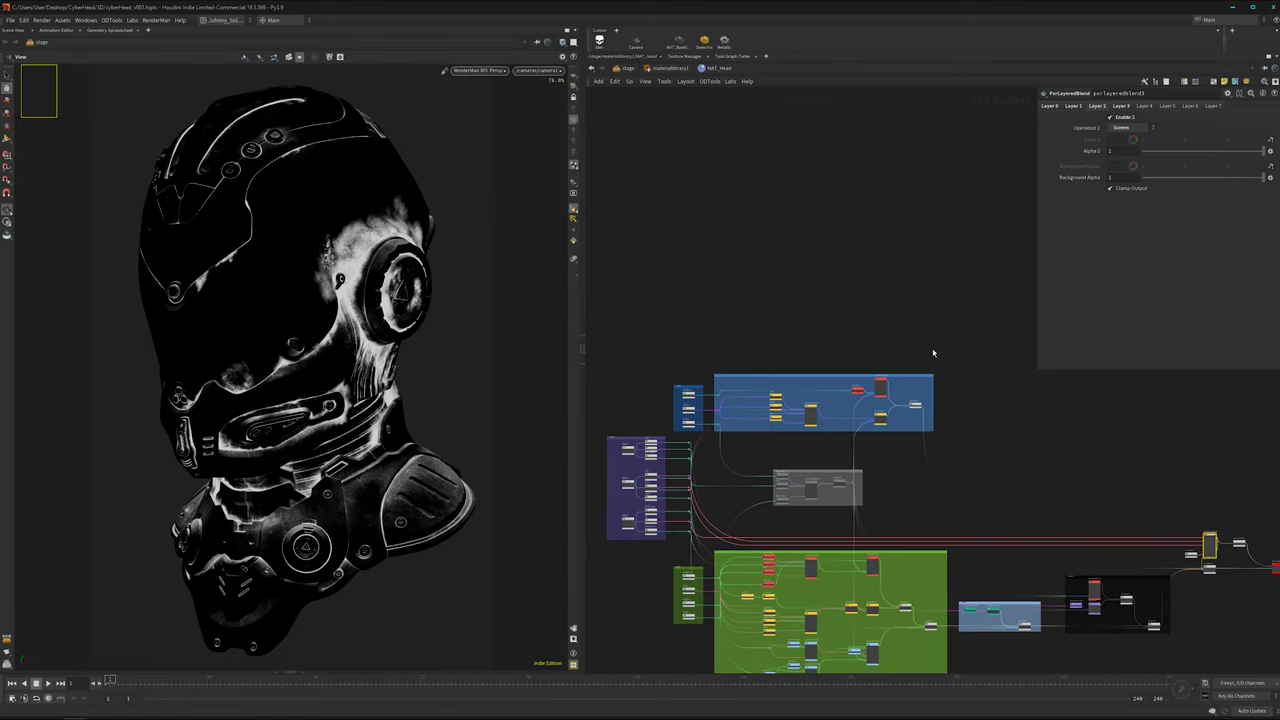
pyautogui.scroll(3, 934, 354)
pyautogui.moveTo(977, 454); pyautogui.dragTo(952, 336, button='middle')
pyautogui.moveTo(958, 228); pyautogui.dragTo(626, 363)
pyautogui.moveTo(862, 473); pyautogui.dragTo(874, 314, button='middle')
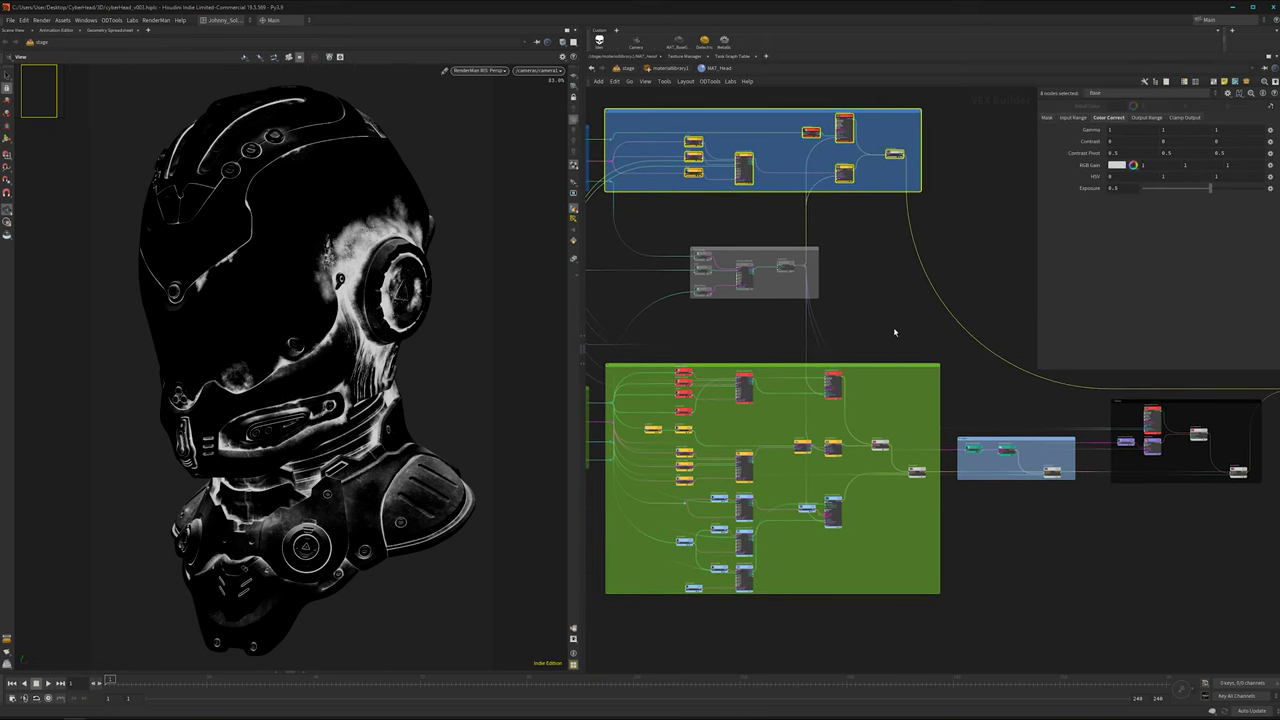
pyautogui.hotkey('ctrl', 'z')
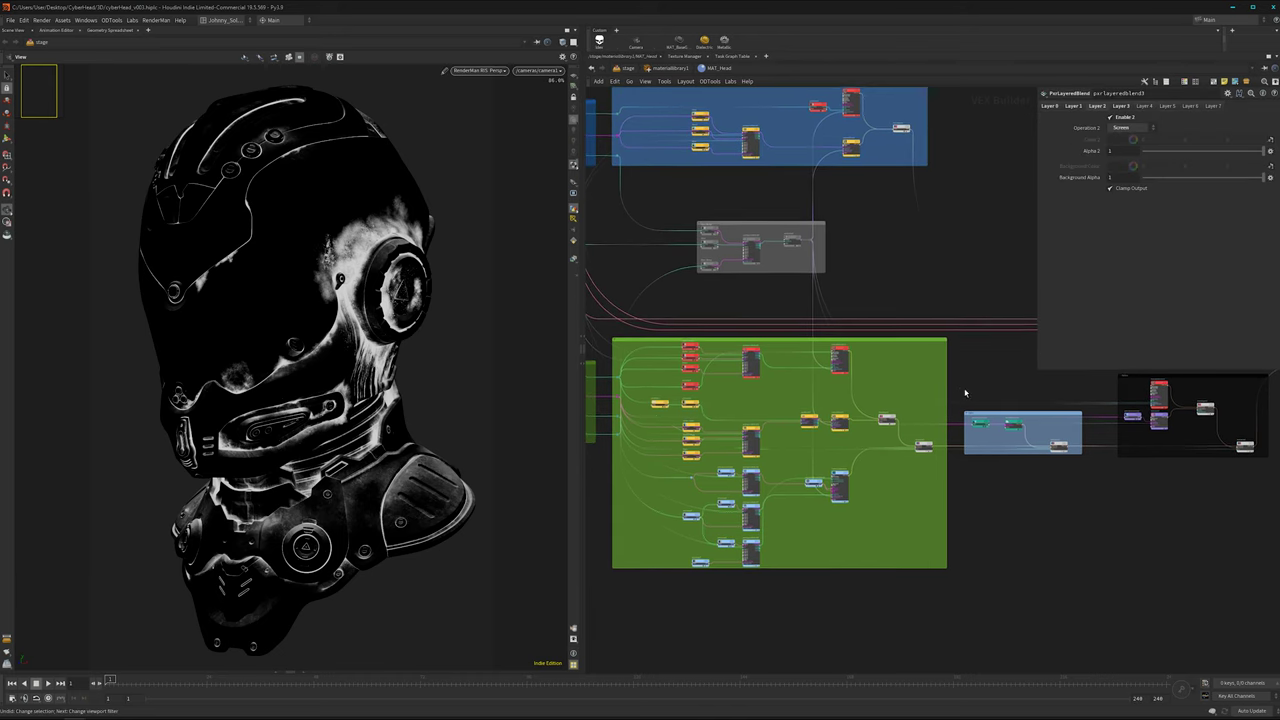
# - Examine how pxrlayeredblend3 and lamalayer3 combine the incoming materials ahead of lamasurface1
pyautogui.moveTo(966, 400); pyautogui.dragTo(973, 376, button='middle')
pyautogui.moveTo(981, 524); pyautogui.dragTo(709, 640, button='middle')
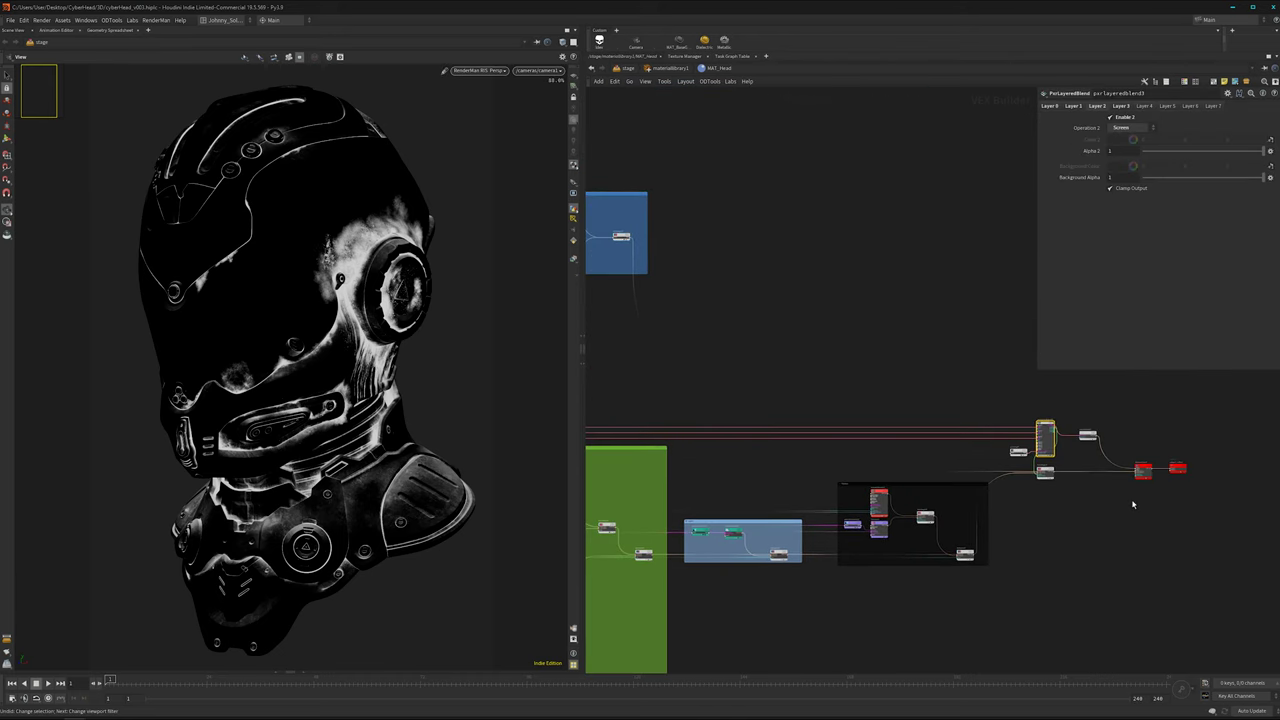
pyautogui.scroll(4, 1104, 495)
pyautogui.moveTo(1036, 441); pyautogui.dragTo(889, 538, button='middle')
pyautogui.scroll(5, 888, 538)
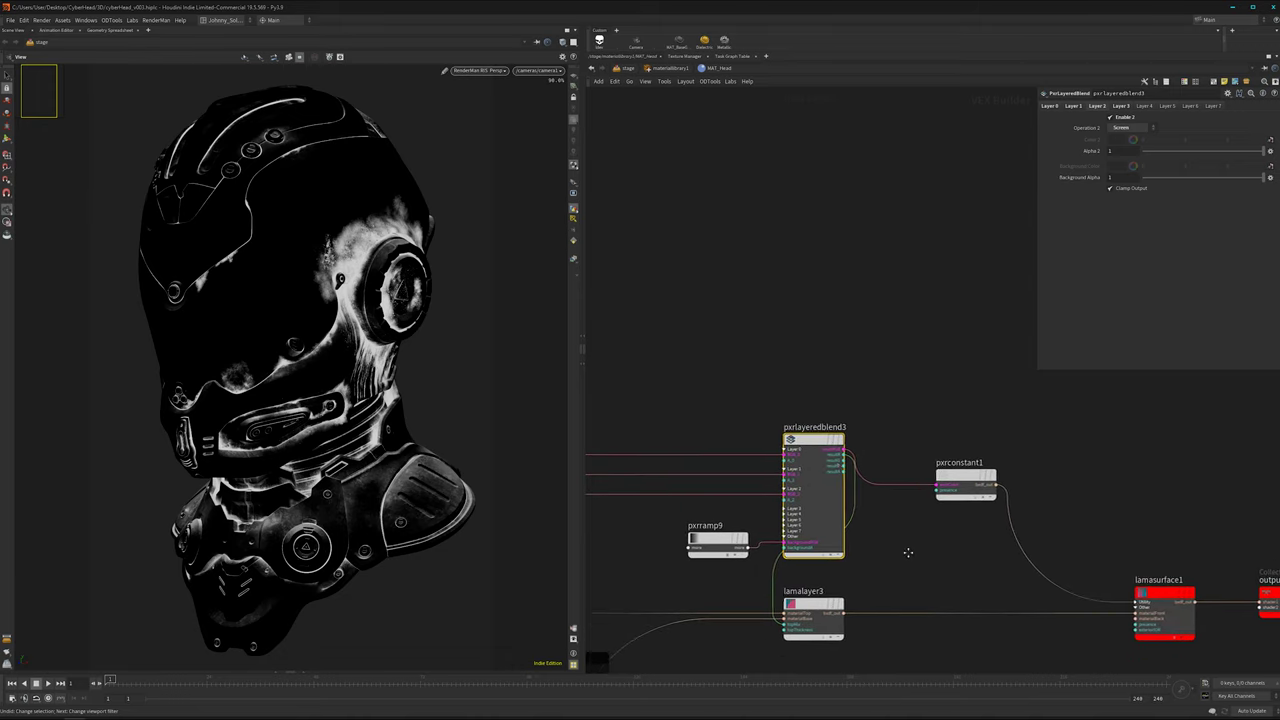
pyautogui.scroll(-6, 718, 383)
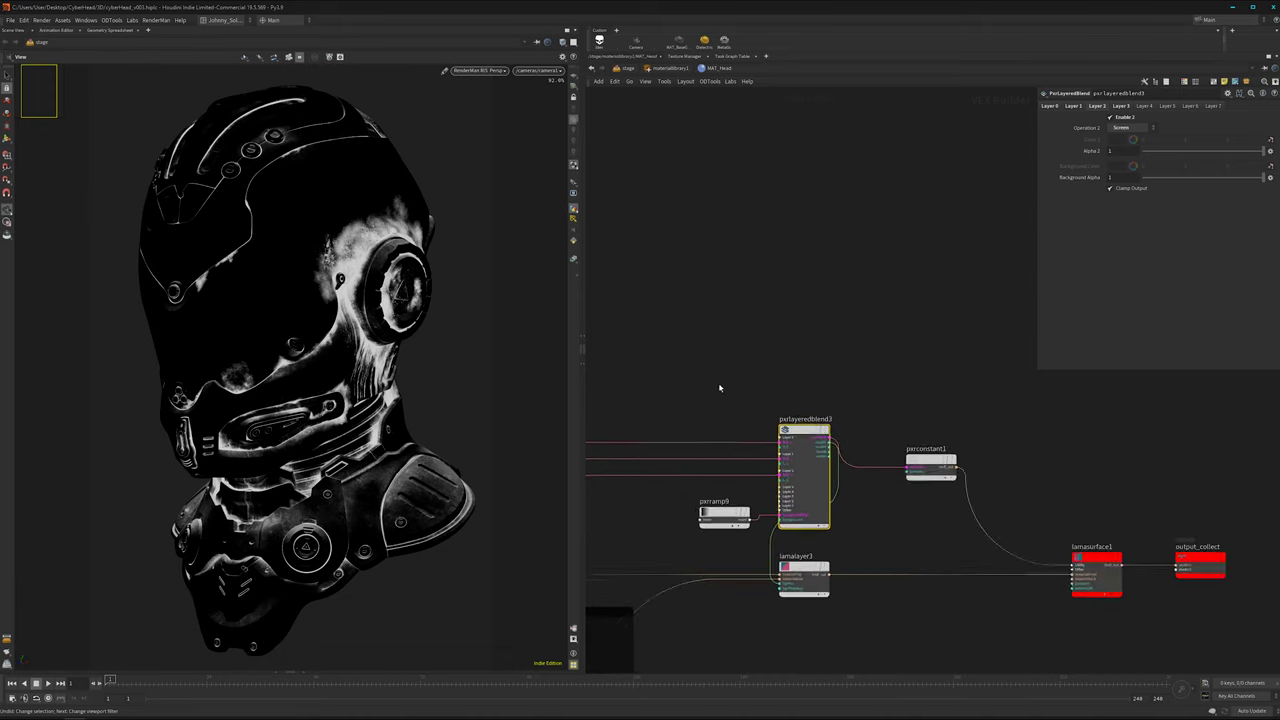
pyautogui.moveTo(727, 319); pyautogui.dragTo(937, 395, button='middle')
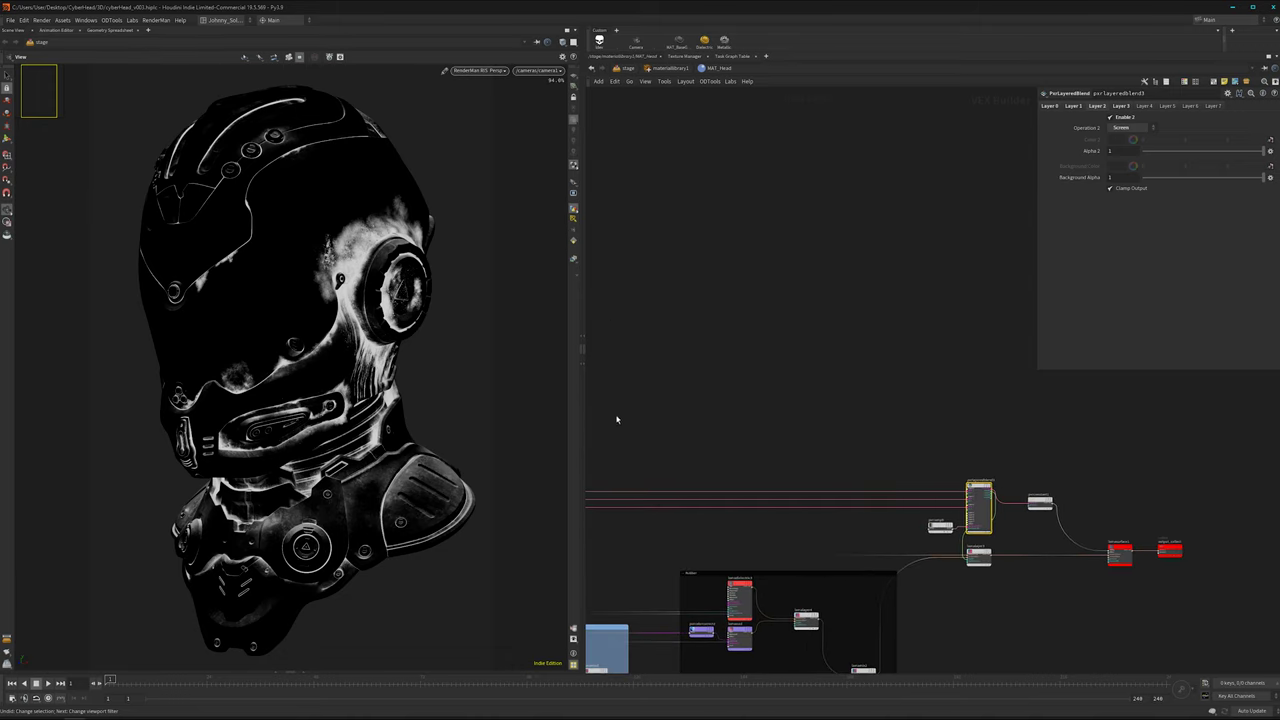
pyautogui.scroll(4, 970, 571)
pyautogui.moveTo(971, 569)
pyautogui.mouseDown(button='middle')
pyautogui.moveTo(708, 600)
pyautogui.moveTo(962, 553)
pyautogui.mouseUp(button='middle')
pyautogui.scroll(-5, 817, 575)
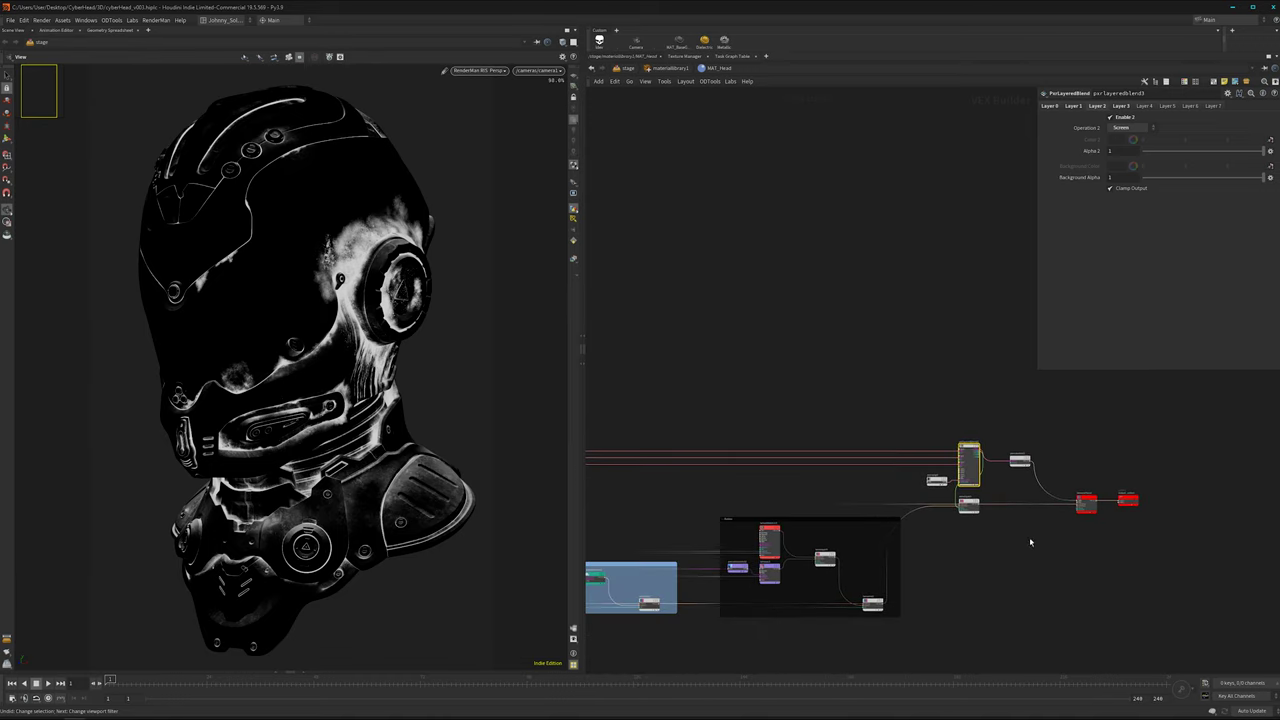
pyautogui.scroll(-4, 1030, 542)
# - Move pxrconstant1 from the output end of the network into the green network box
pyautogui.moveTo(1014, 505); pyautogui.dragTo(1168, 468, button='middle')
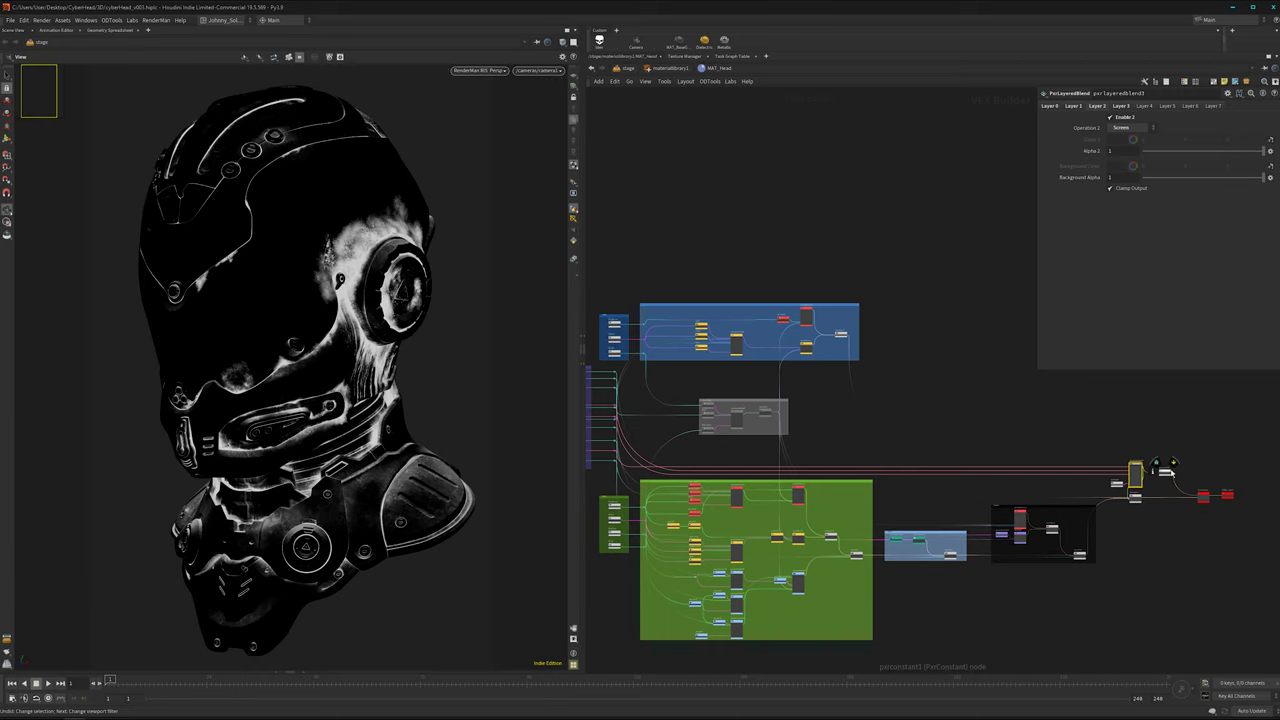
pyautogui.moveTo(1166, 472); pyautogui.dragTo(908, 636)
pyautogui.scroll(6, 919, 556)
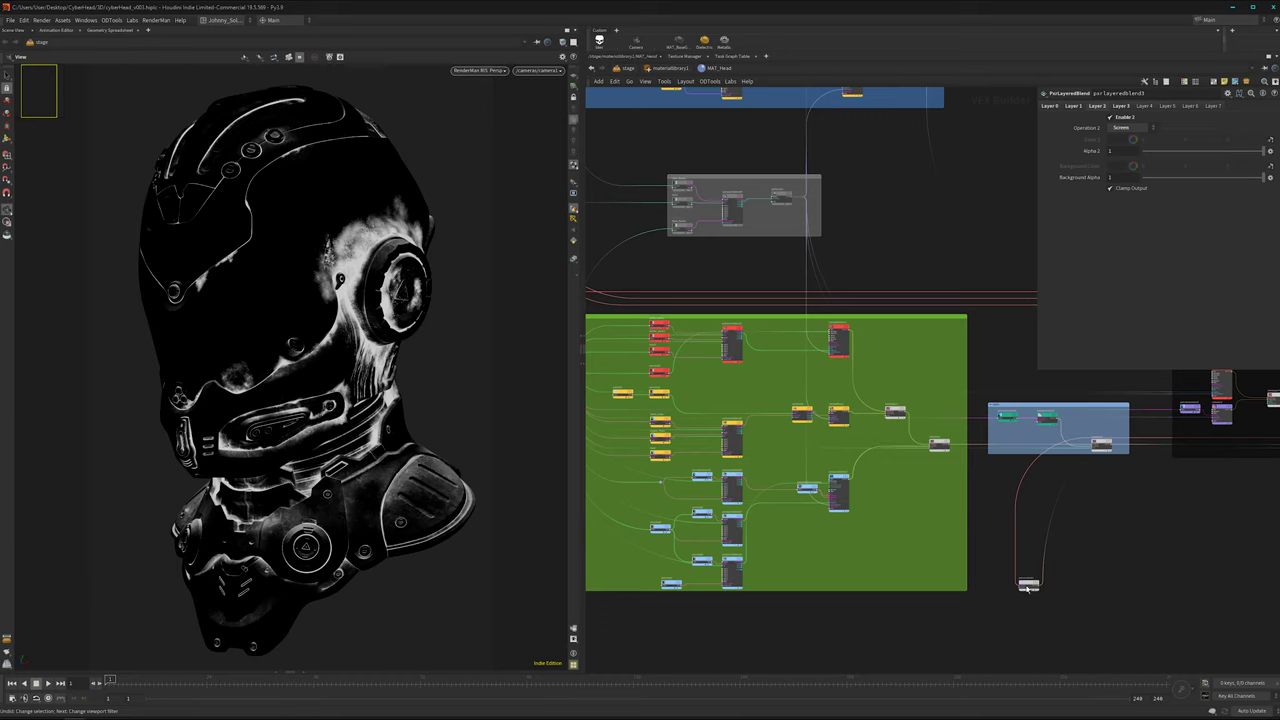
pyautogui.moveTo(1029, 585); pyautogui.dragTo(889, 554)
# - Select the lamadielectric1, lamadiffuse1 and lamaconductor1 nodes in the green network box to single them out
pyautogui.scroll(1, 832, 332)
pyautogui.moveTo(829, 411); pyautogui.dragTo(817, 309, button='middle')
pyautogui.scroll(2, 830, 346)
pyautogui.moveTo(815, 213); pyautogui.dragTo(879, 562)
pyautogui.moveTo(802, 615); pyautogui.dragTo(956, 563, button='middle')
pyautogui.moveTo(885, 459); pyautogui.dragTo(793, 466, button='middle')
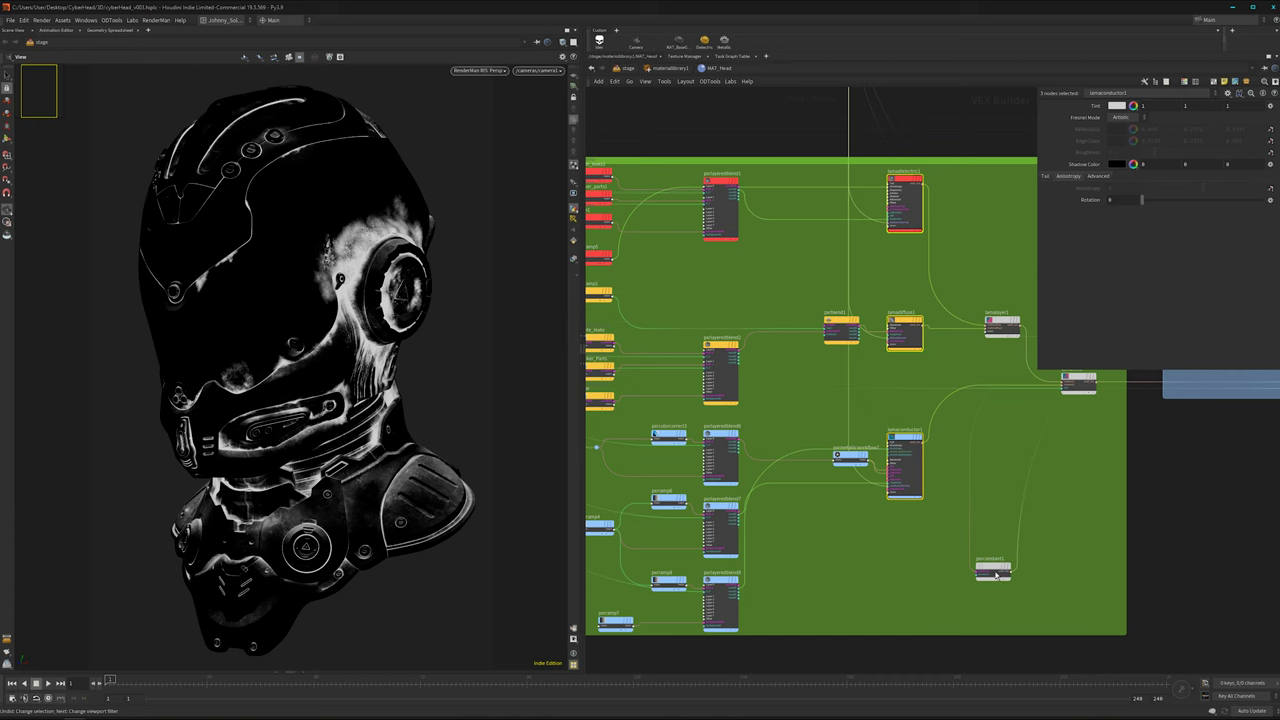
# - Place pxrconstant1 between pxrlayeredblend2 and pxrblend1, and wire pxrlayeredblend2's resultRGB into its emitColor to preview the diffuse color
pyautogui.moveTo(995, 573); pyautogui.dragTo(810, 376)
pyautogui.scroll(3, 758, 347)
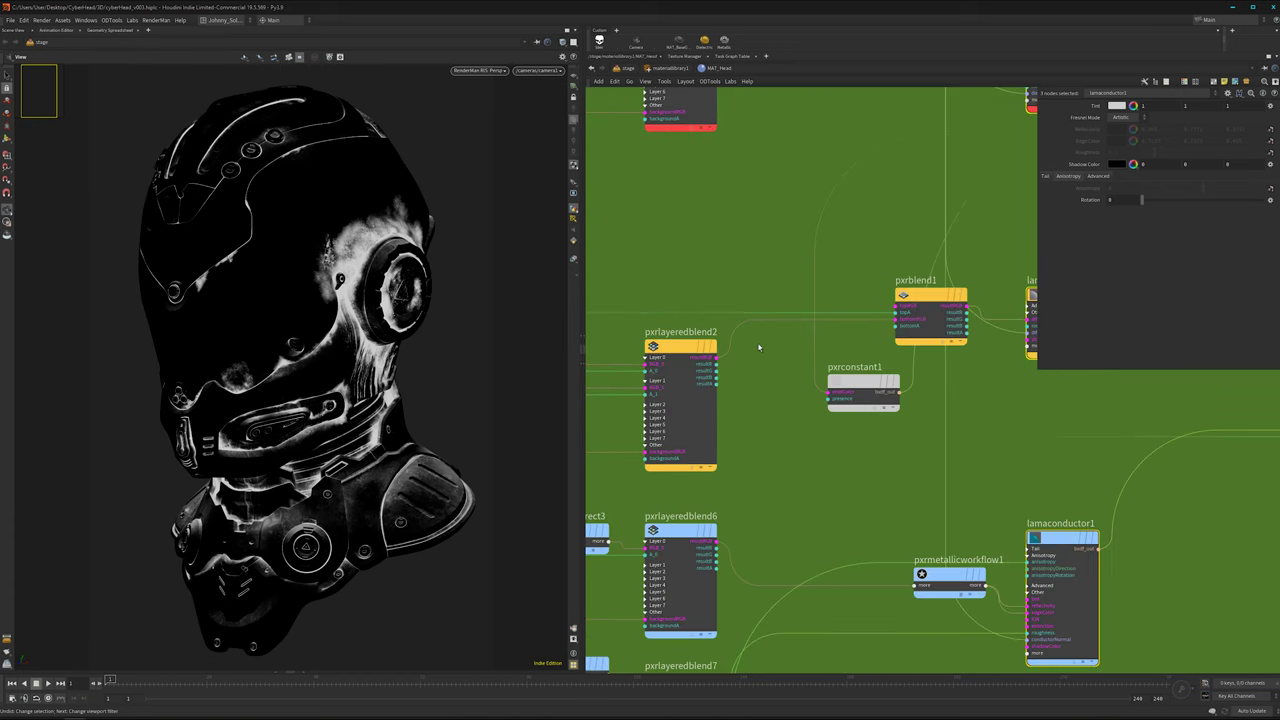
pyautogui.moveTo(708, 358); pyautogui.dragTo(827, 406)
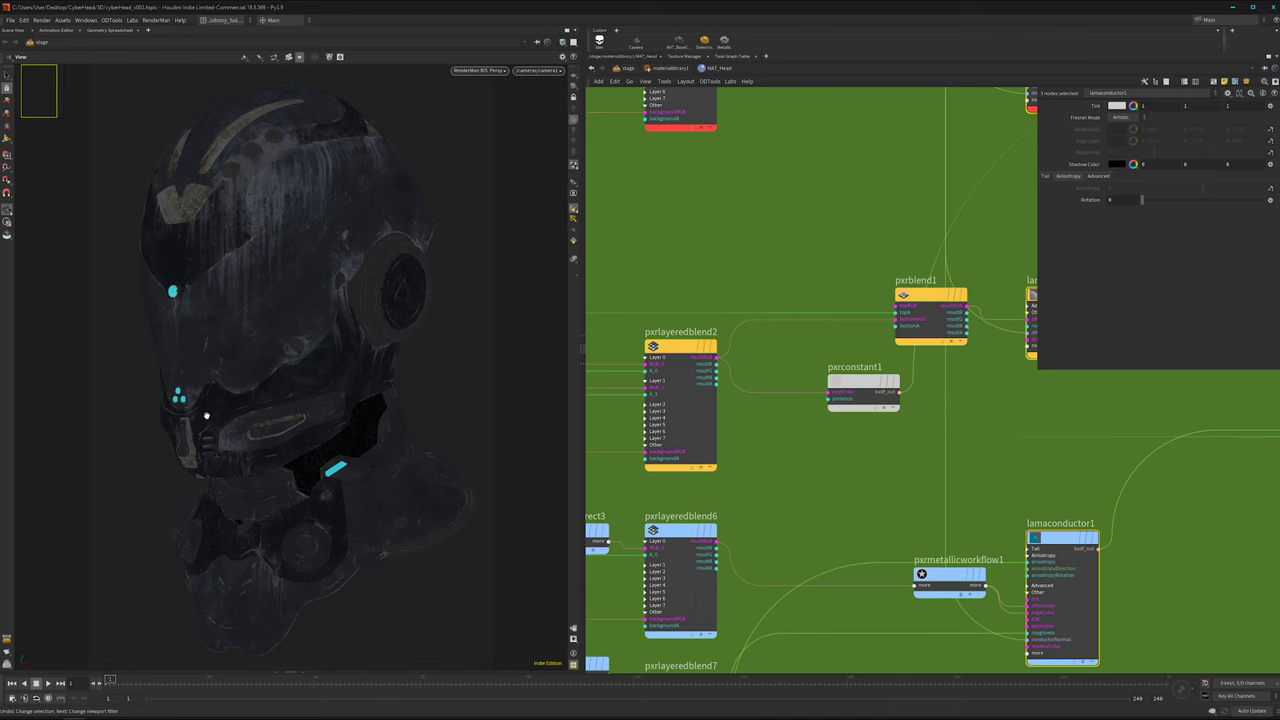
# - Add a PxrSurface node in the green network box below lamaconductor1
pyautogui.scroll(-5, 810, 428)
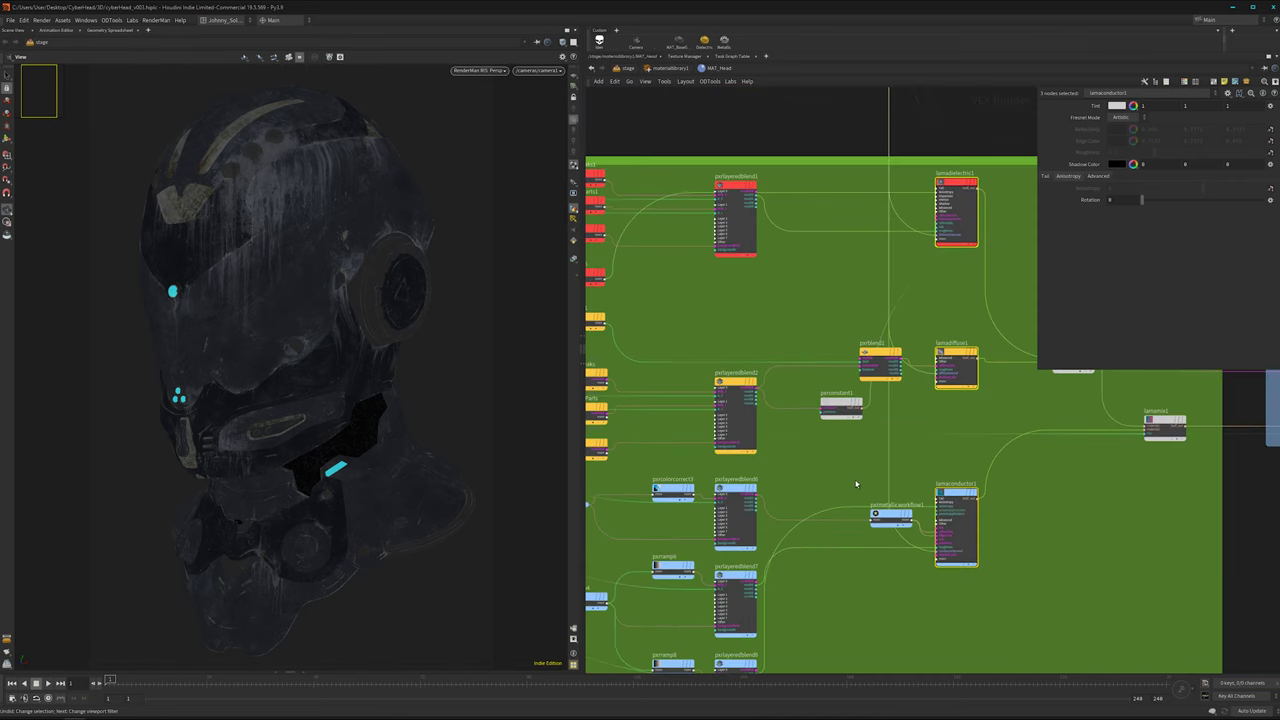
pyautogui.press('Tab')
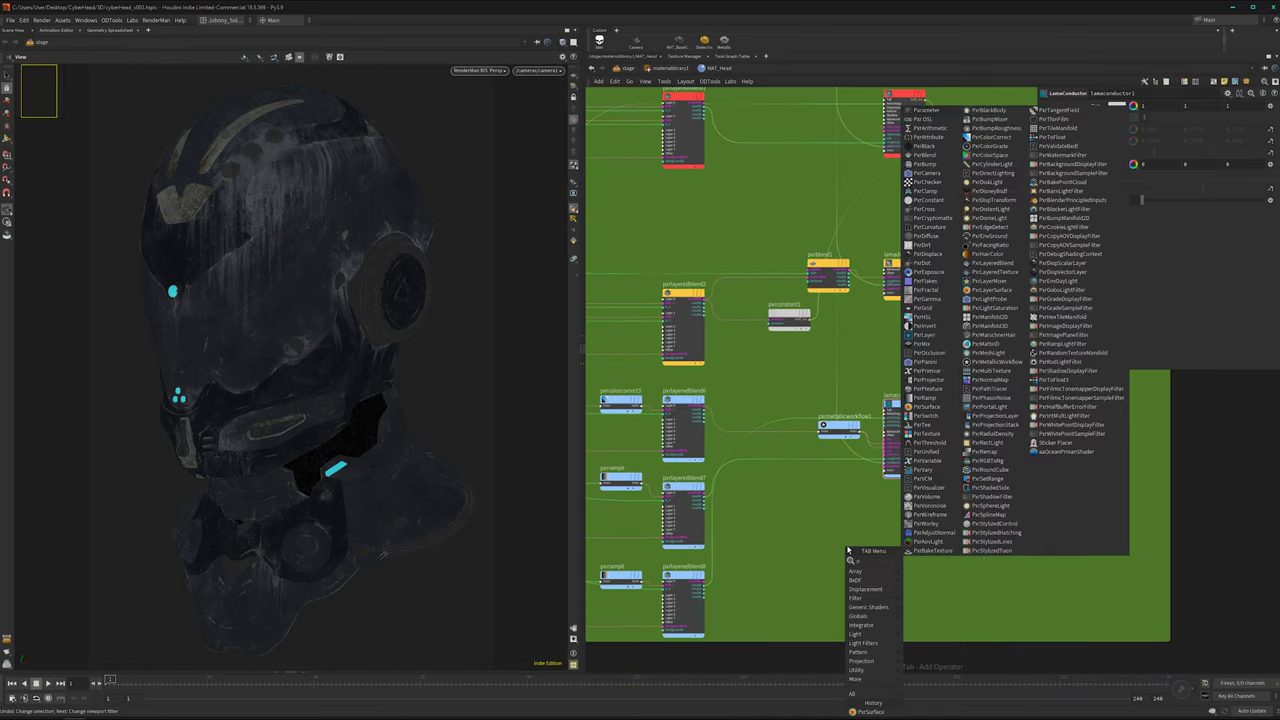
pyautogui.moveTo(852, 693)
pyautogui.write('pxrsu')
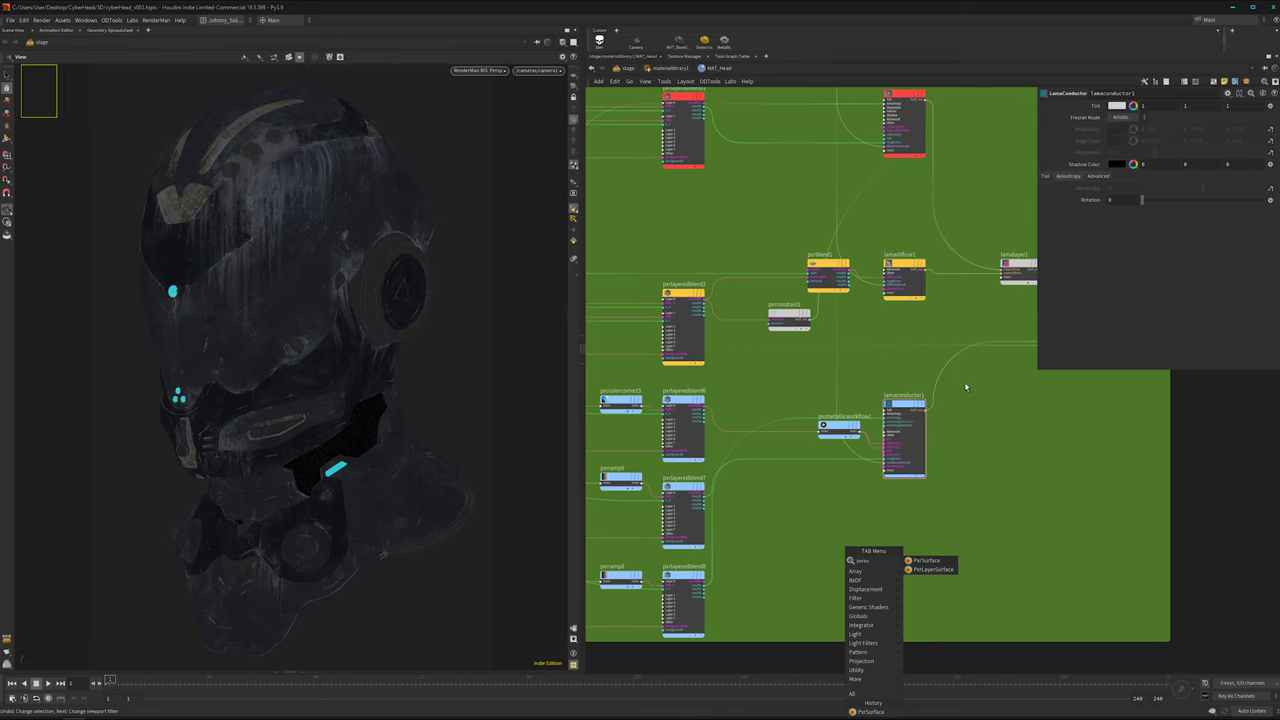
pyautogui.click(927, 560)
pyautogui.click(933, 545)
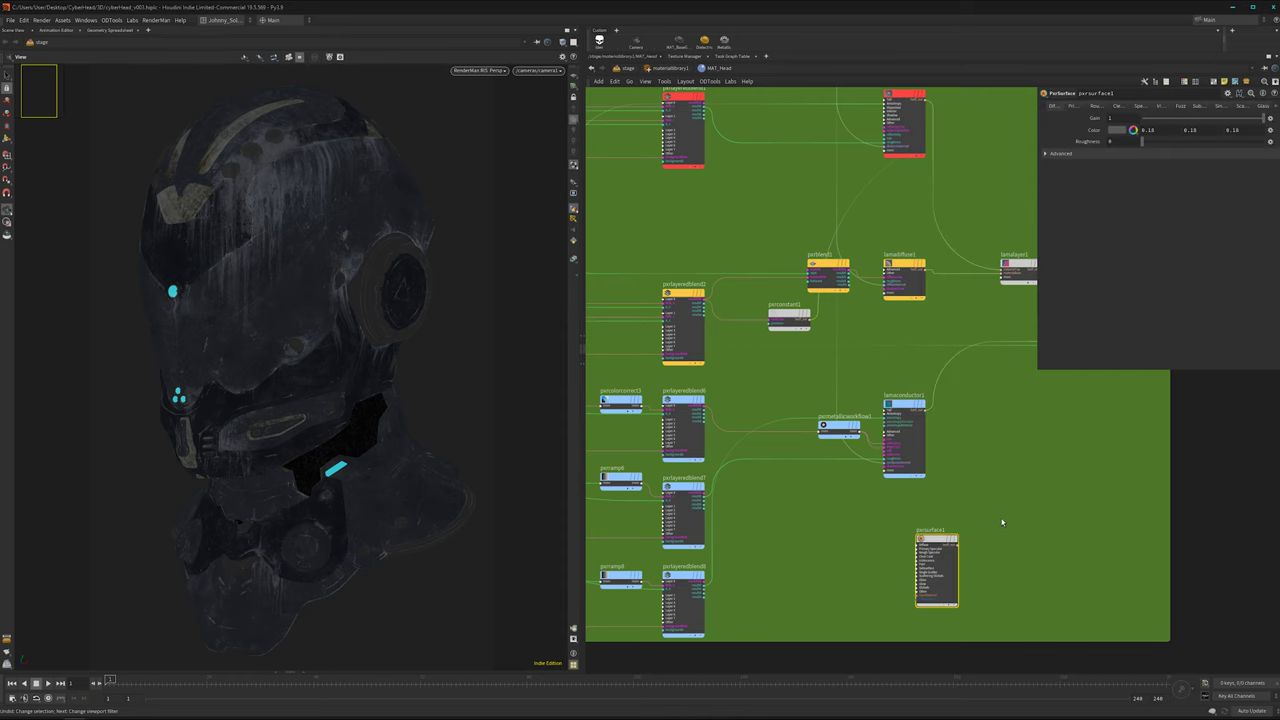
# - Duplicate the PxrSurface node until there are four of them near the lower edge of the green network box
pyautogui.moveTo(933, 545); pyautogui.dragTo(848, 365, button='middle')
pyautogui.keyDown('alt'); pyautogui.moveTo(848, 365); pyautogui.dragTo(874, 559); pyautogui.keyUp('alt')
pyautogui.click(853, 600)
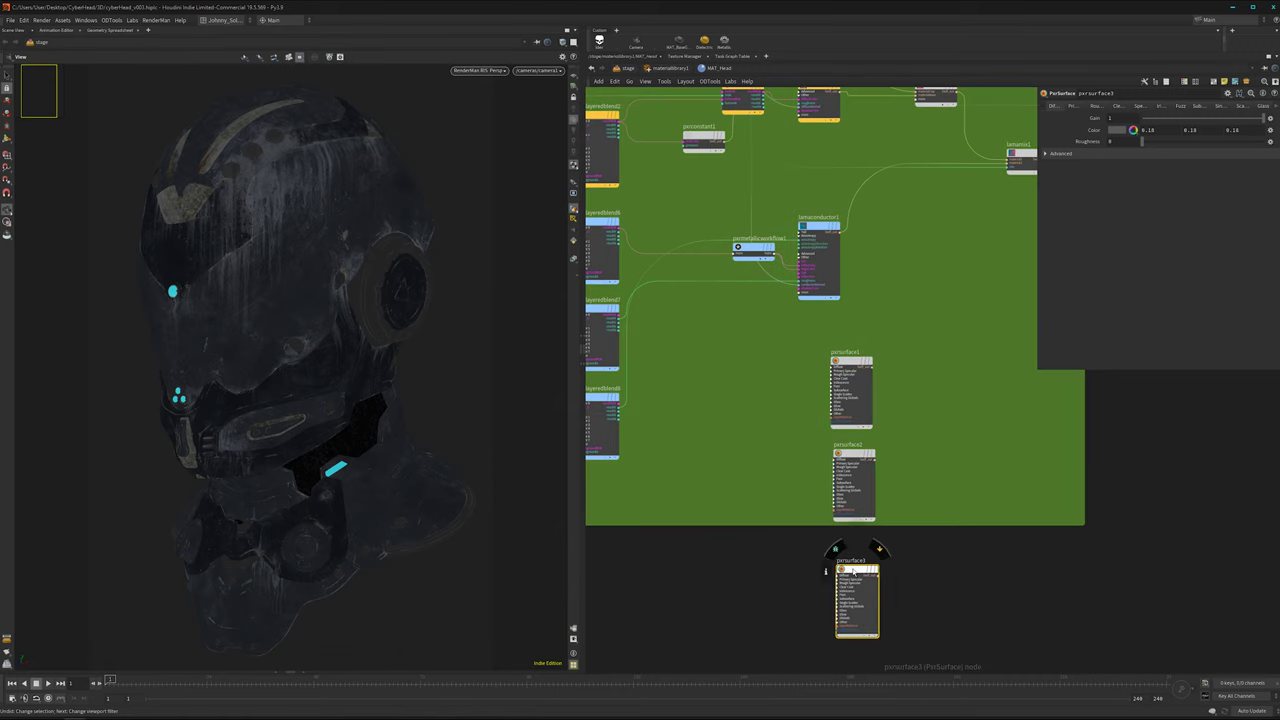
pyautogui.hotkey('ctrl', 'v')
pyautogui.click(965, 605)
pyautogui.scroll(-3, 965, 605)
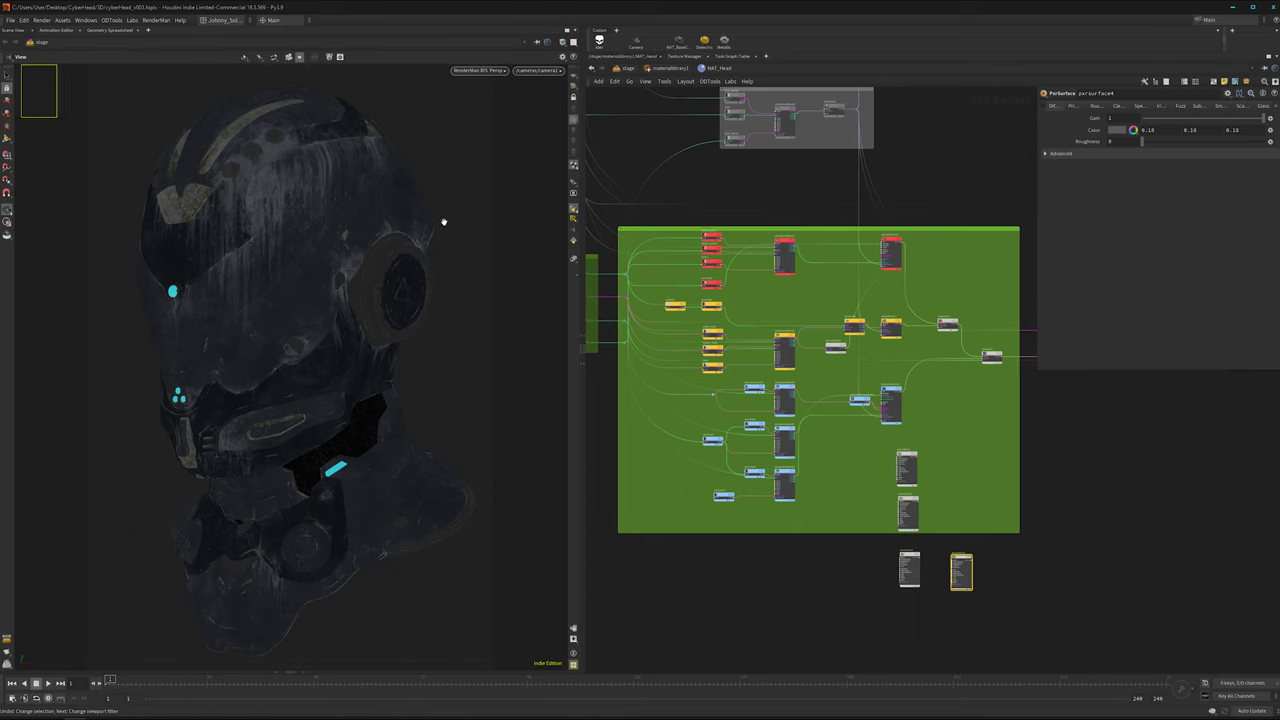
# - Compare the four PxrSurface nodes with the blue, grey and green groups of the whole material network
pyautogui.moveTo(742, 181); pyautogui.dragTo(830, 320, button='middle')
pyautogui.scroll(-3, 845, 185)
pyautogui.moveTo(846, 194); pyautogui.dragTo(792, 245, button='middle')
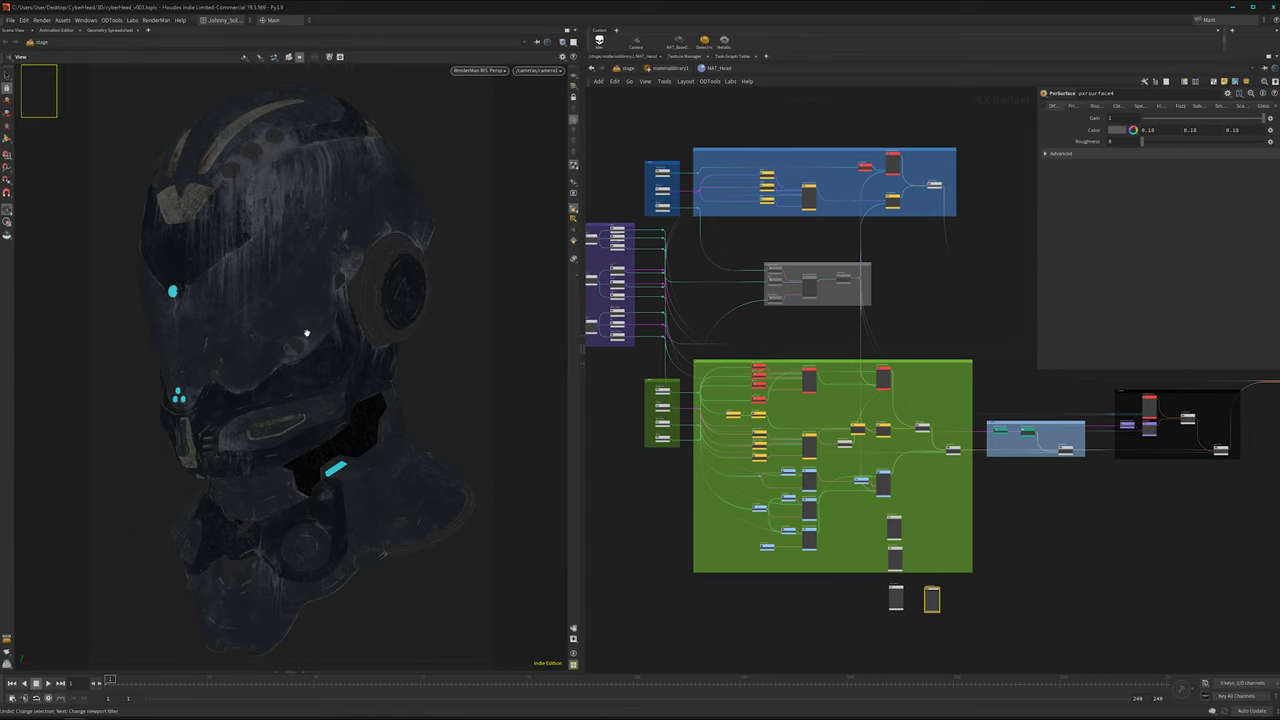
pyautogui.scroll(2, 950, 567)
pyautogui.moveTo(950, 567); pyautogui.dragTo(881, 552, button='middle')
pyautogui.scroll(2, 834, 454)
pyautogui.scroll(-4, 891, 440)
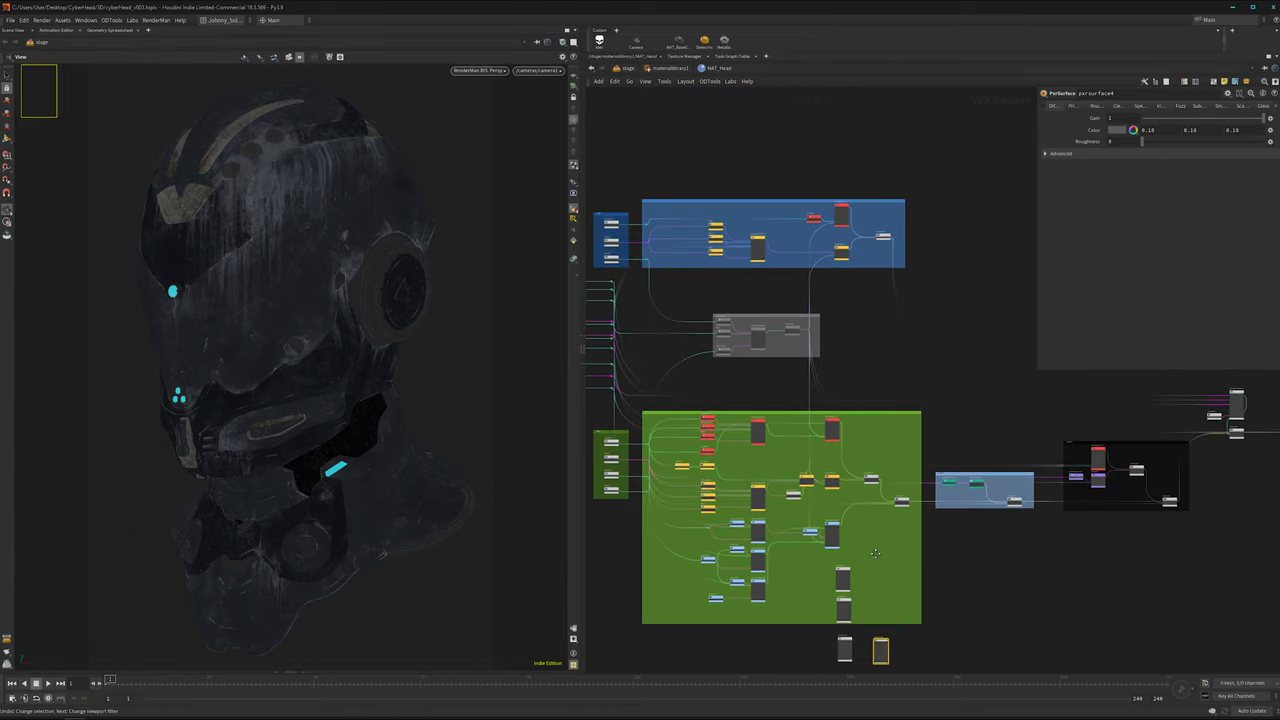
pyautogui.scroll(-2, 881, 552)
# - Delete the four PxrSurface nodes
pyautogui.moveTo(924, 661); pyautogui.dragTo(832, 564)
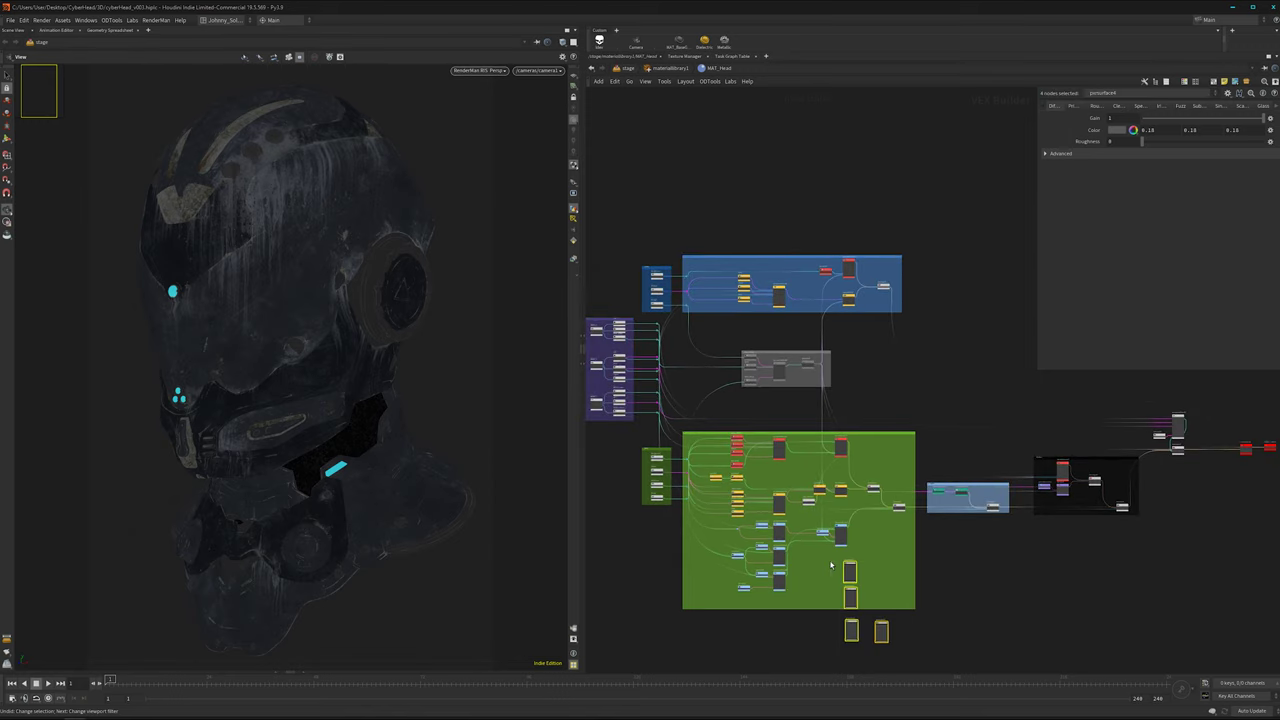
pyautogui.press('Delete')
pyautogui.moveTo(913, 630); pyautogui.dragTo(806, 609, button='middle')
pyautogui.moveTo(751, 576); pyautogui.dragTo(841, 583, button='middle')
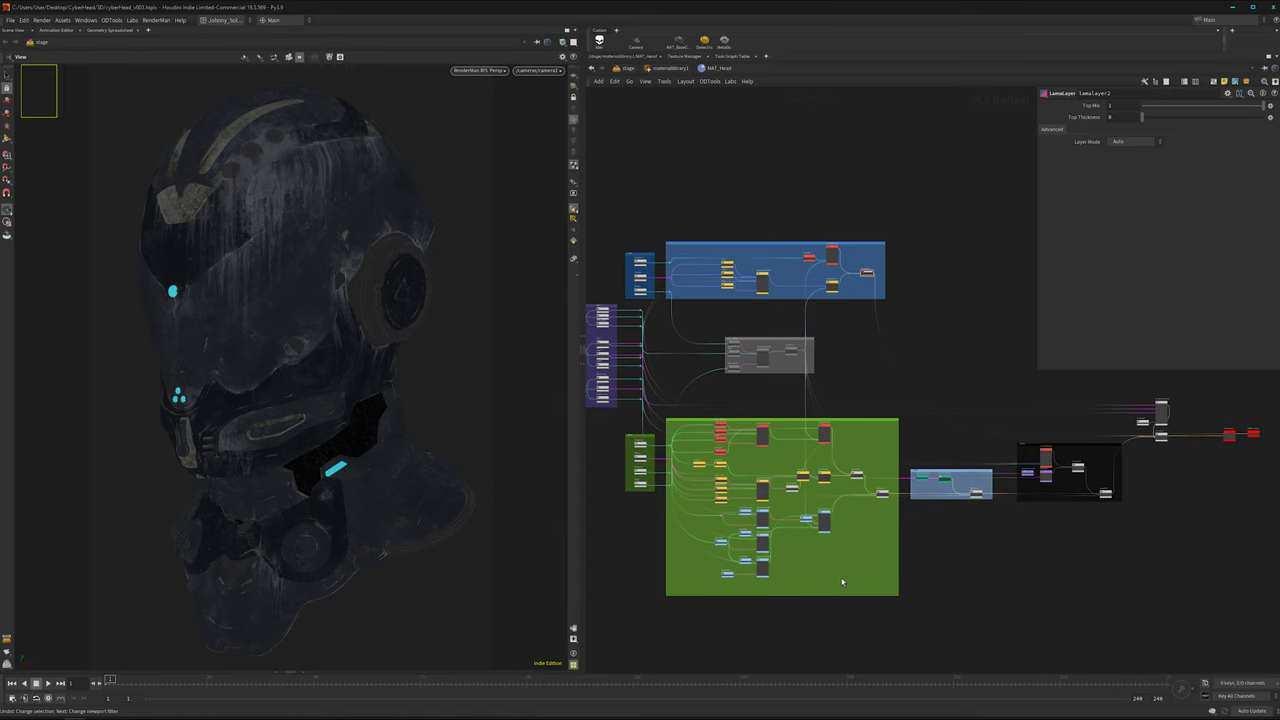
# - Examine the white_leaks, Darker_Parts and base color corrections that feed pxrlayeredblend2
pyautogui.scroll(2, 811, 578)
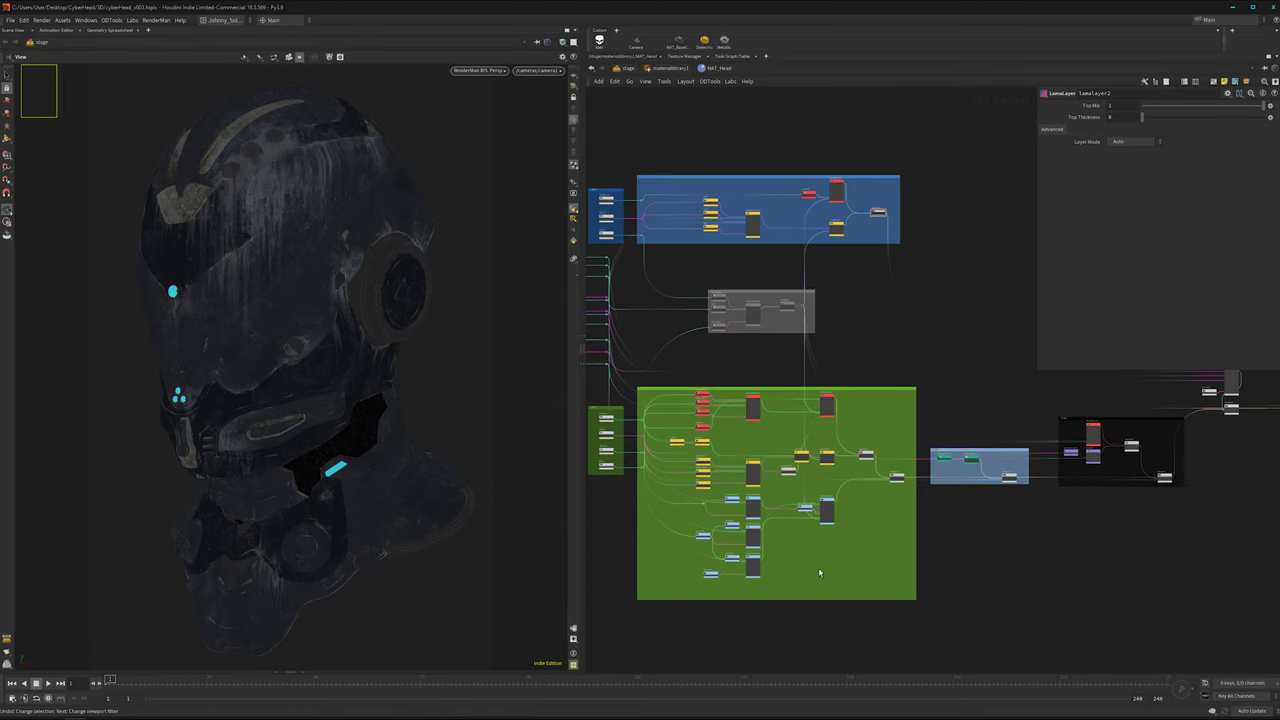
pyautogui.moveTo(813, 667); pyautogui.dragTo(806, 599, button='middle')
pyautogui.scroll(5, 778, 504)
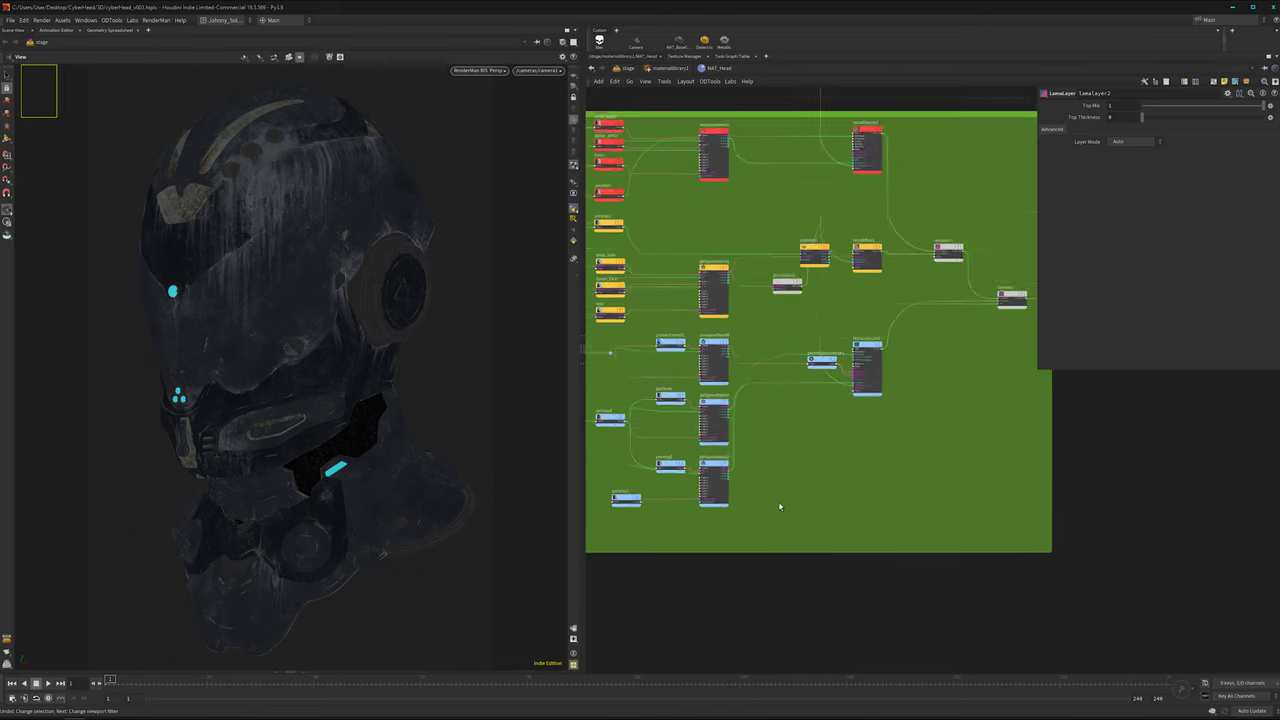
pyautogui.moveTo(783, 418); pyautogui.dragTo(857, 618, button='middle')
pyautogui.scroll(2, 780, 438)
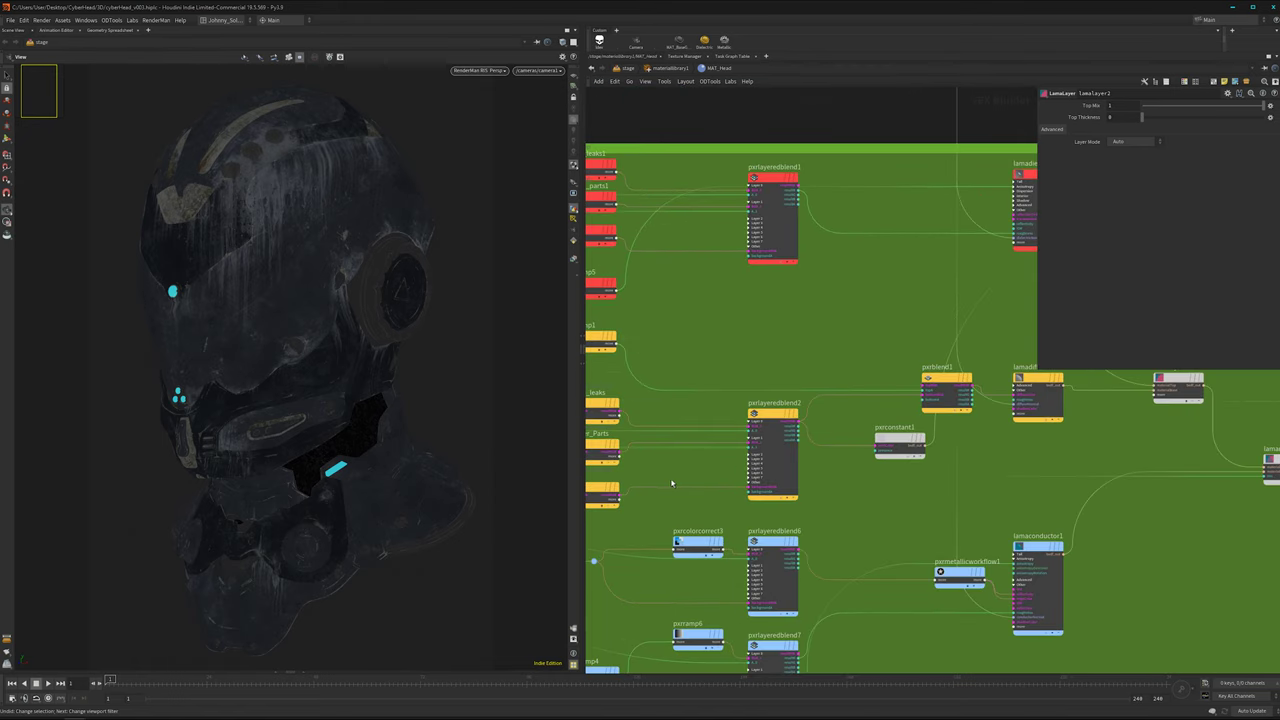
pyautogui.scroll(2, 672, 482)
pyautogui.moveTo(697, 454); pyautogui.dragTo(791, 474, button='middle')
pyautogui.scroll(2, 839, 435)
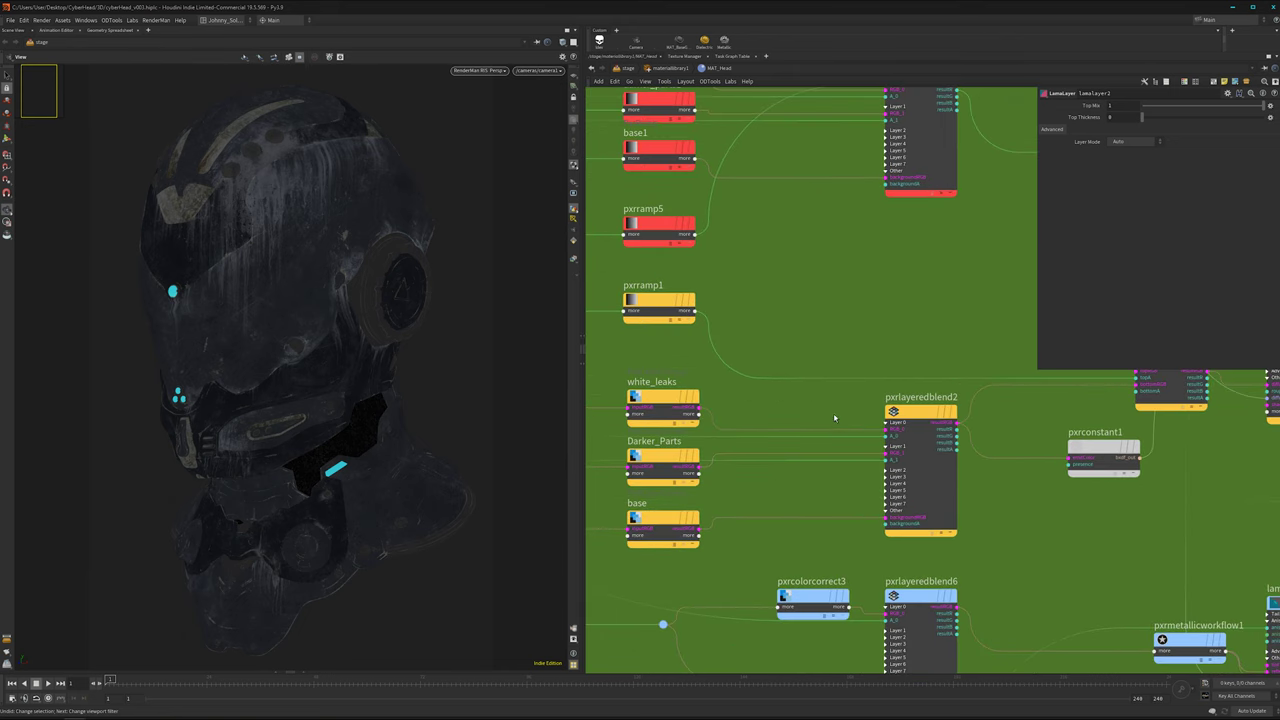
pyautogui.moveTo(831, 420); pyautogui.dragTo(786, 403, button='middle')
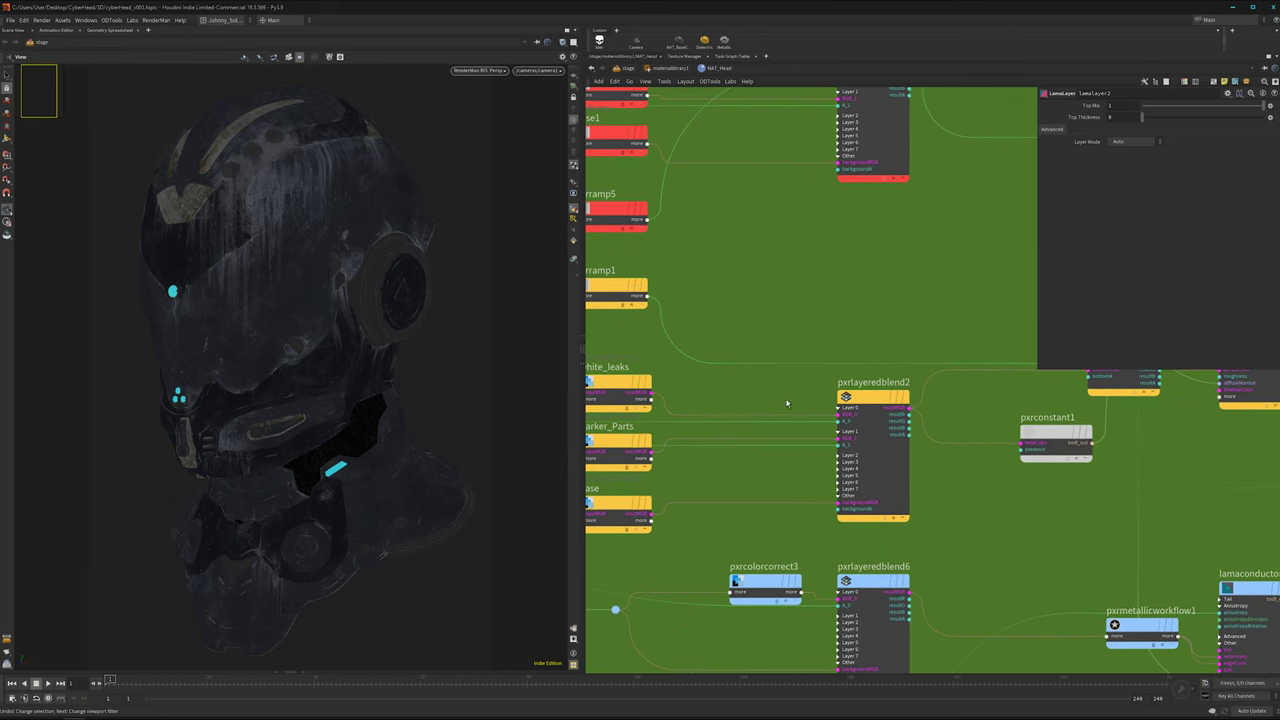
# - Switch Layer 1 of pxrlayeredblend2 off and back on to compare its effect on the head
pyautogui.click(862, 407)
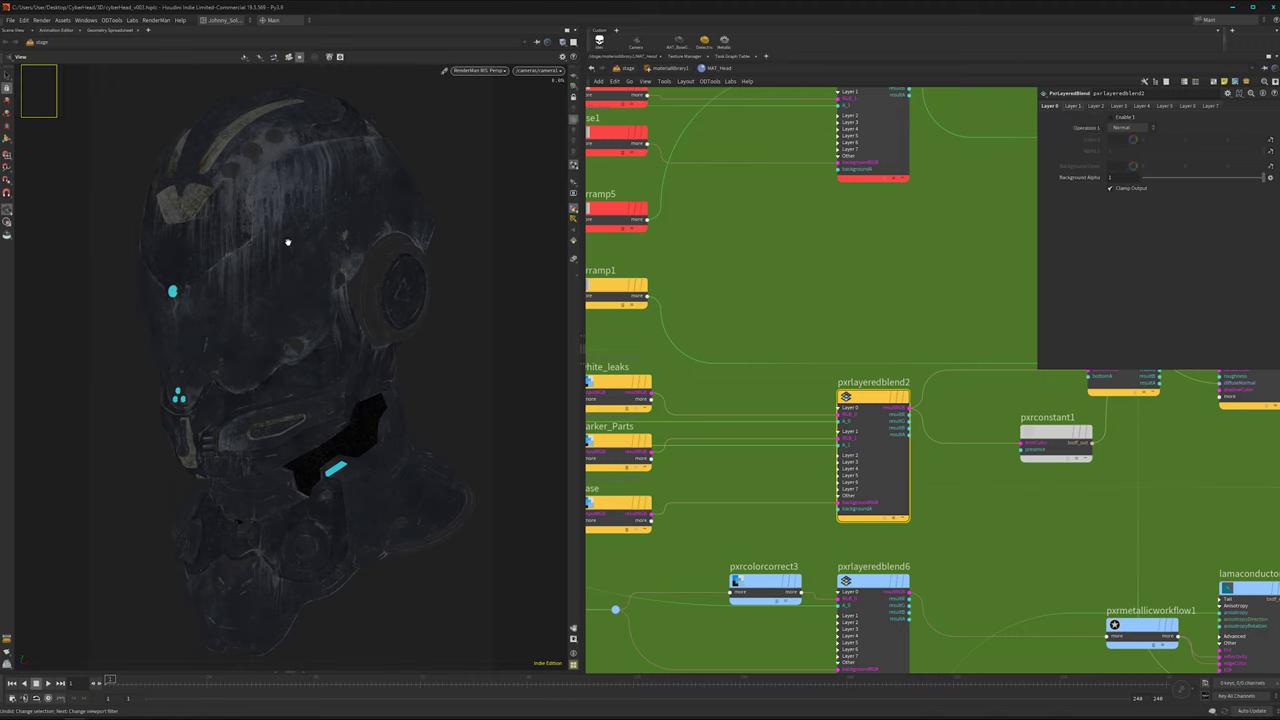
pyautogui.click(1110, 119)
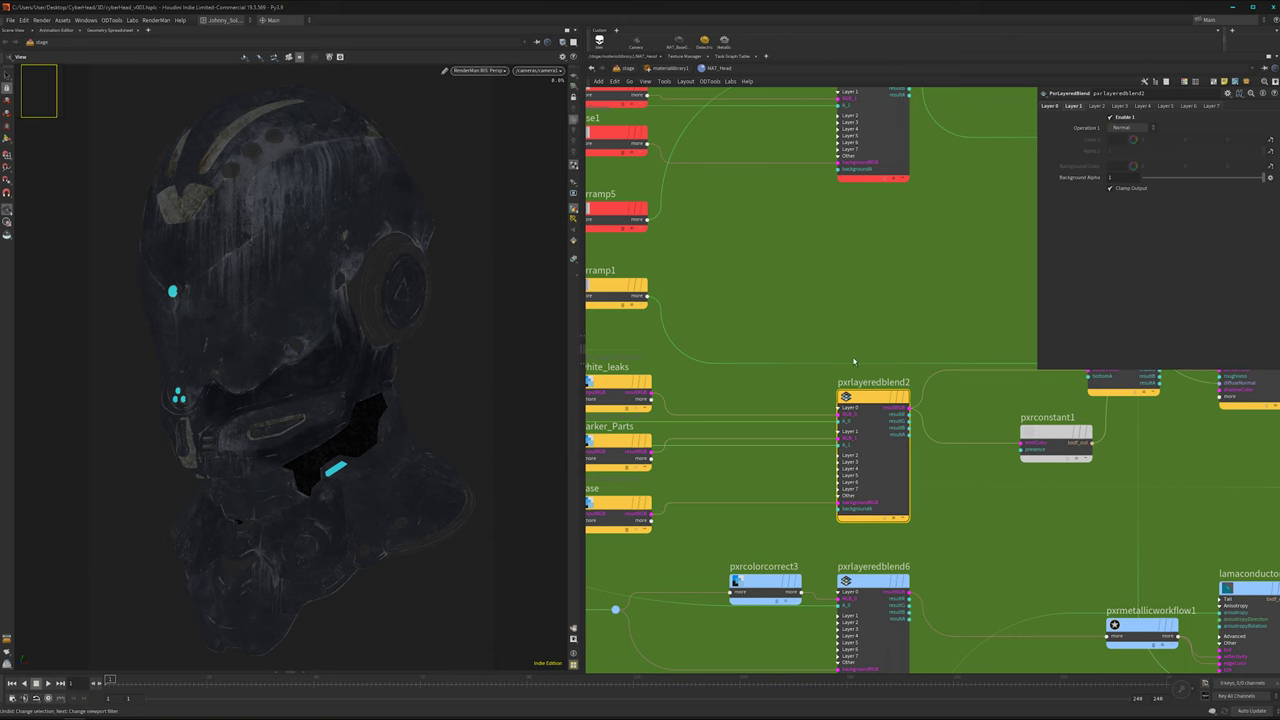
# - Raise the exposure of the Darker_Parts color correction to 1.64
pyautogui.moveTo(658, 398); pyautogui.dragTo(714, 404, button='middle')
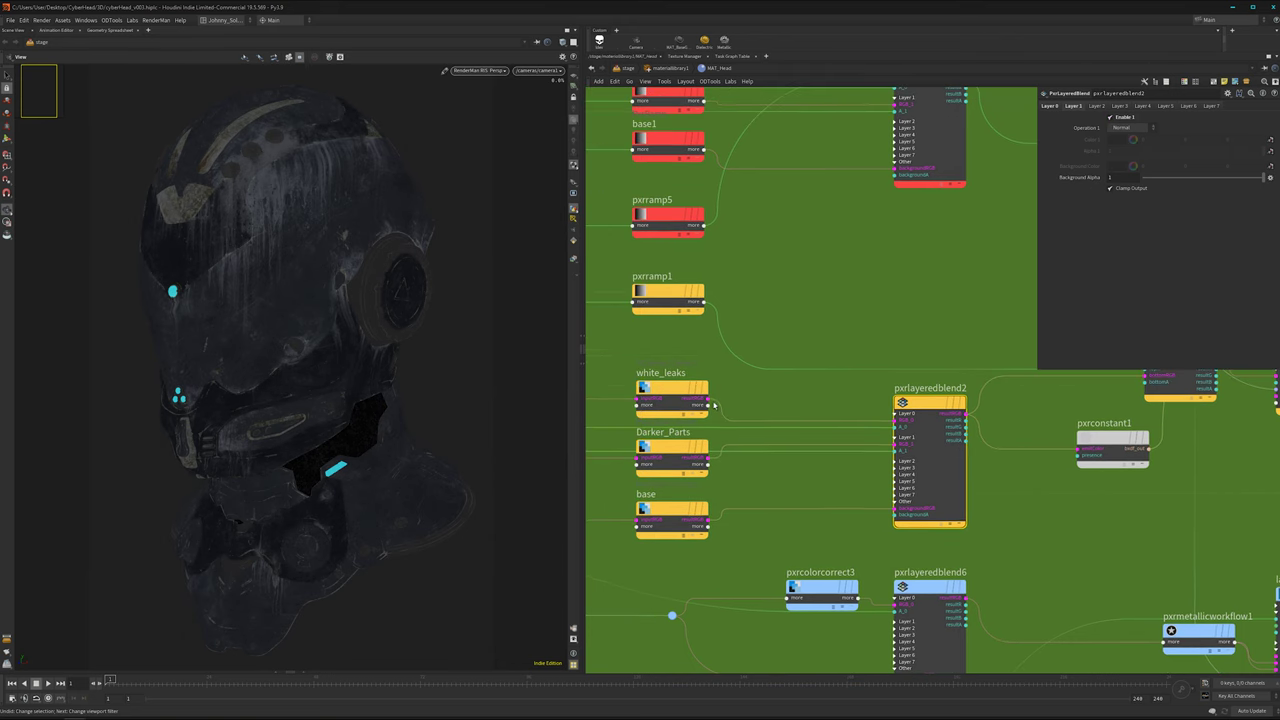
pyautogui.click(668, 450)
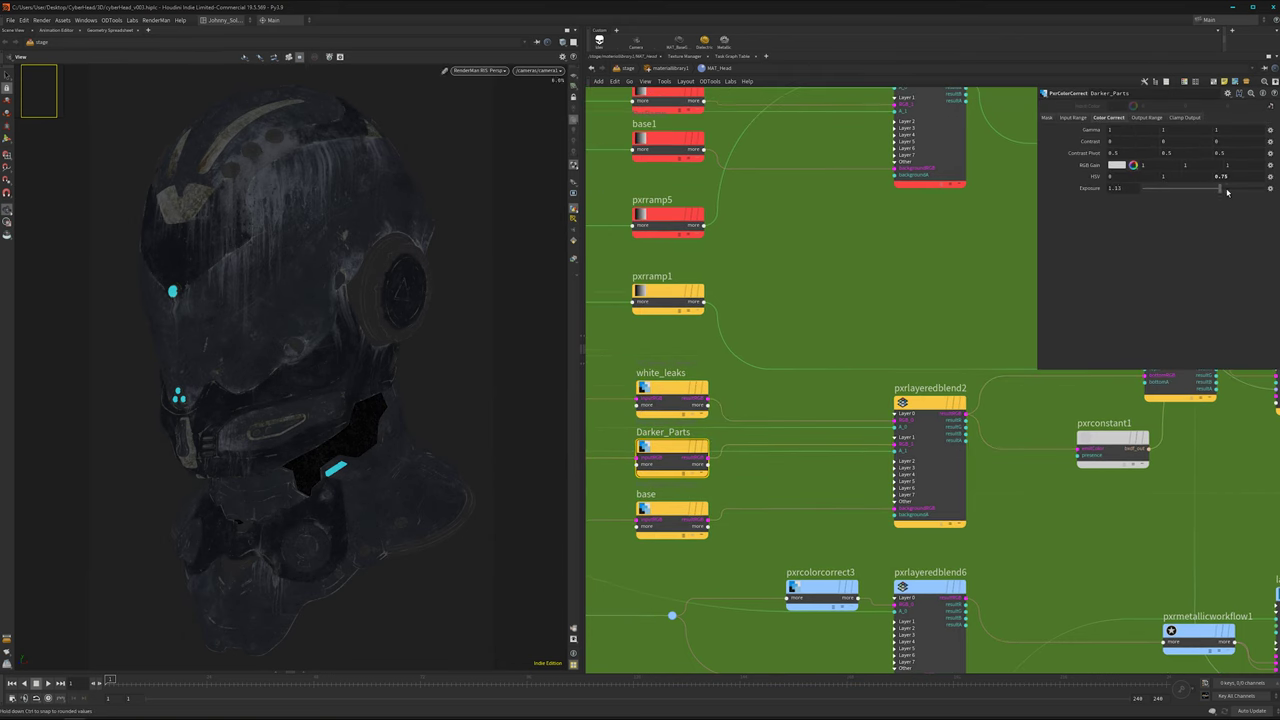
pyautogui.click(1228, 189)
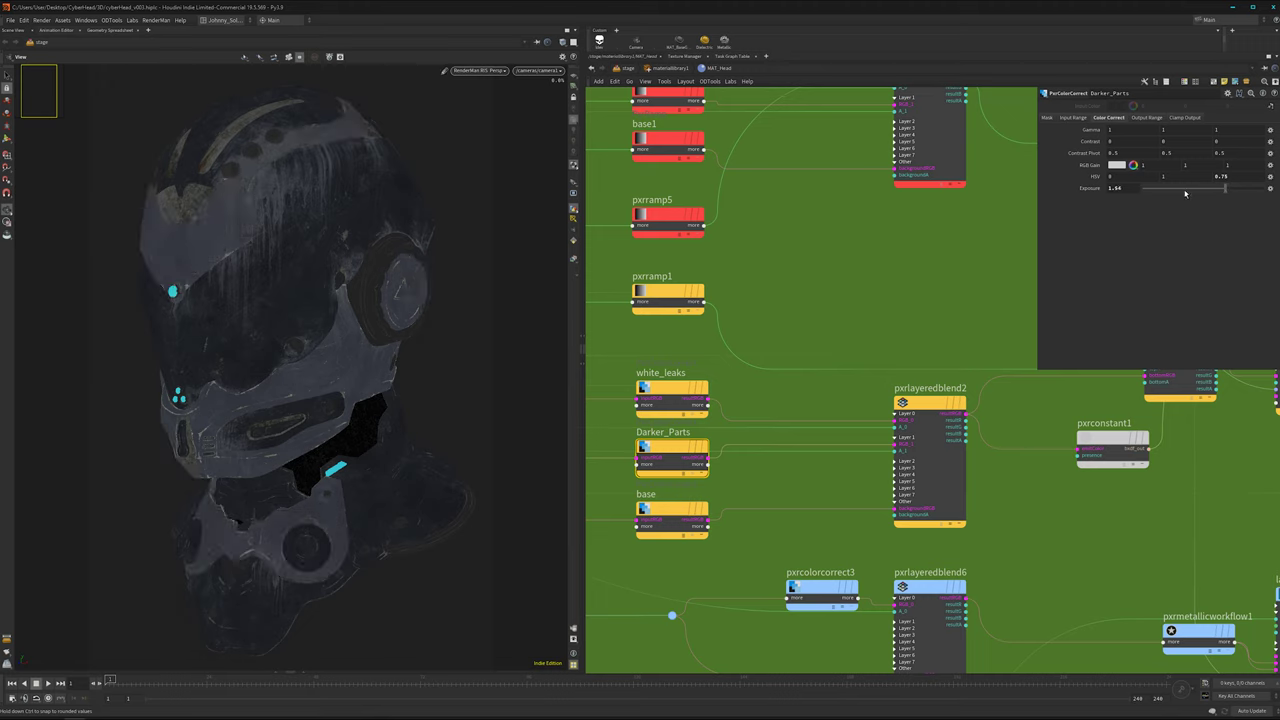
# - Lower the exposure of the Darker_Parts color correction to about 0.4 and set its HSV hue to 0.2
pyautogui.moveTo(1185, 190)
pyautogui.mouseDown()
pyautogui.moveTo(1159, 189)
pyautogui.moveTo(1209, 191)
pyautogui.mouseUp()
pyautogui.click(1187, 189)
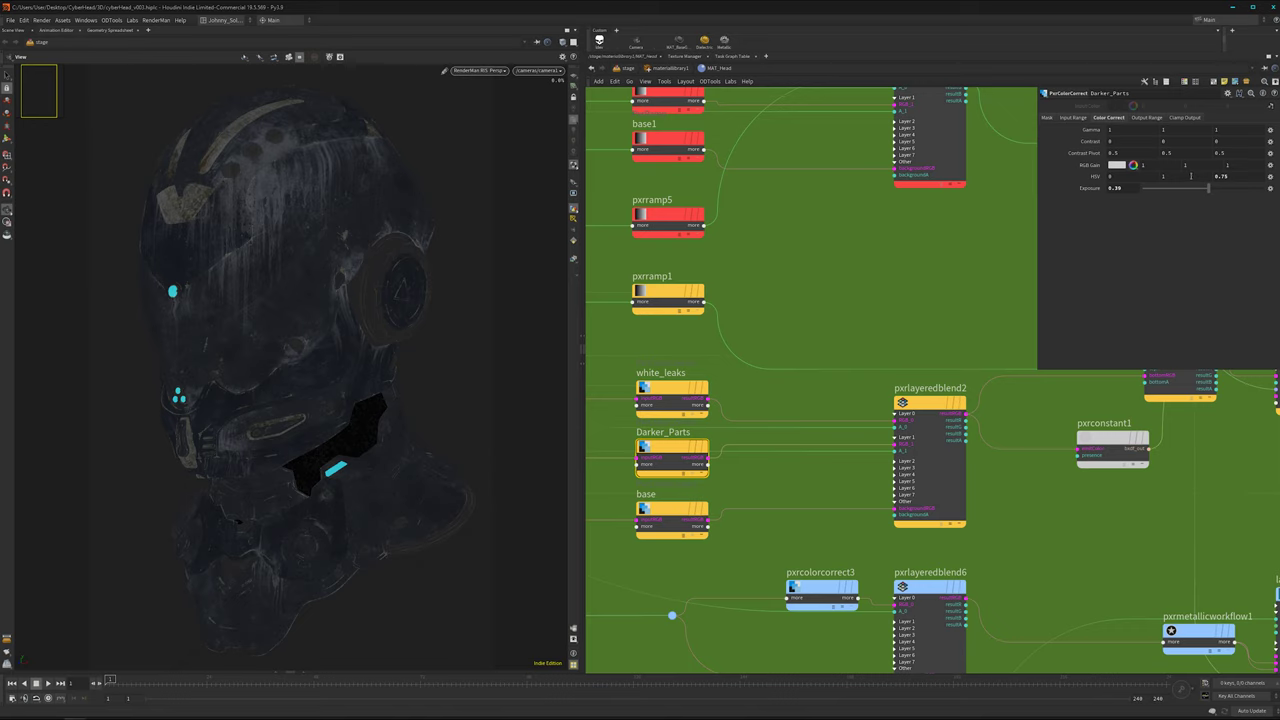
pyautogui.click(1152, 176)
pyautogui.press('Return')
# - Examine the MASK_1 and MASK_2 textures with their ramps and follow their wires back to the color corrections
pyautogui.moveTo(837, 475); pyautogui.dragTo(851, 470, button='middle')
pyautogui.scroll(-6, 840, 452)
pyautogui.moveTo(782, 450); pyautogui.dragTo(847, 533, button='middle')
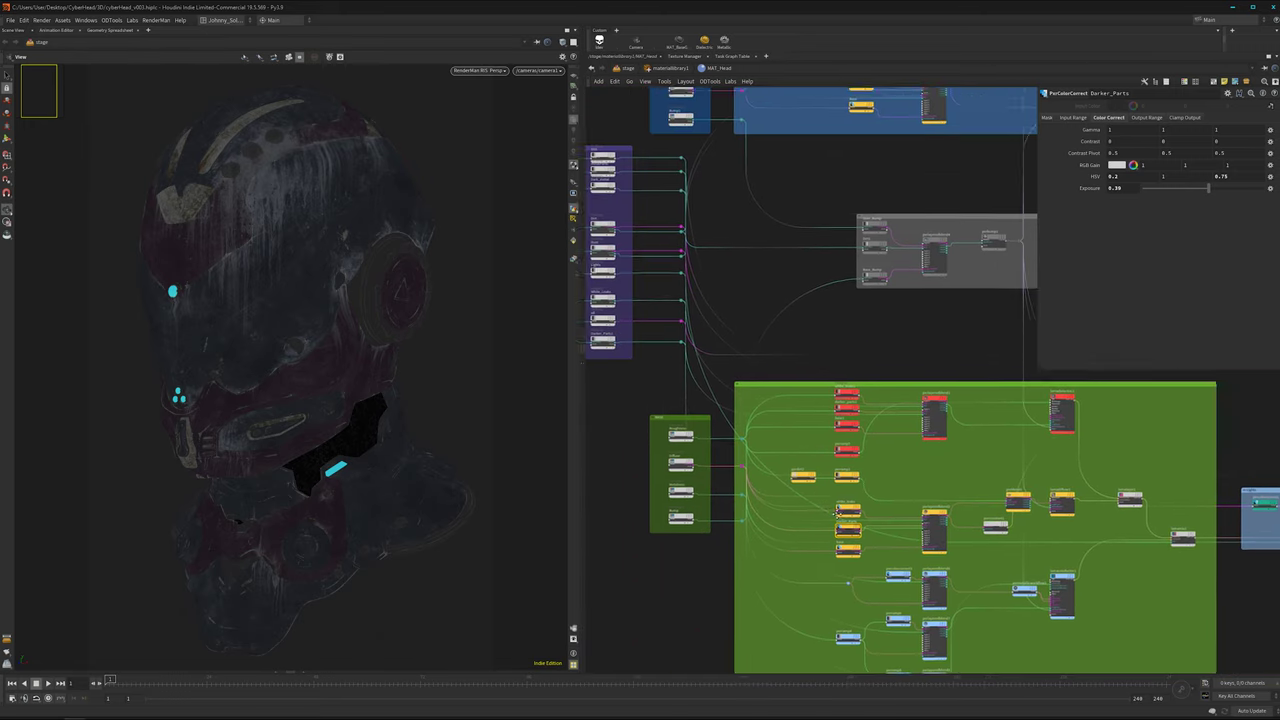
pyautogui.moveTo(632, 302); pyautogui.dragTo(706, 351, button='middle')
pyautogui.scroll(2, 706, 351)
pyautogui.moveTo(762, 387); pyautogui.dragTo(853, 409, button='middle')
pyautogui.scroll(3, 708, 374)
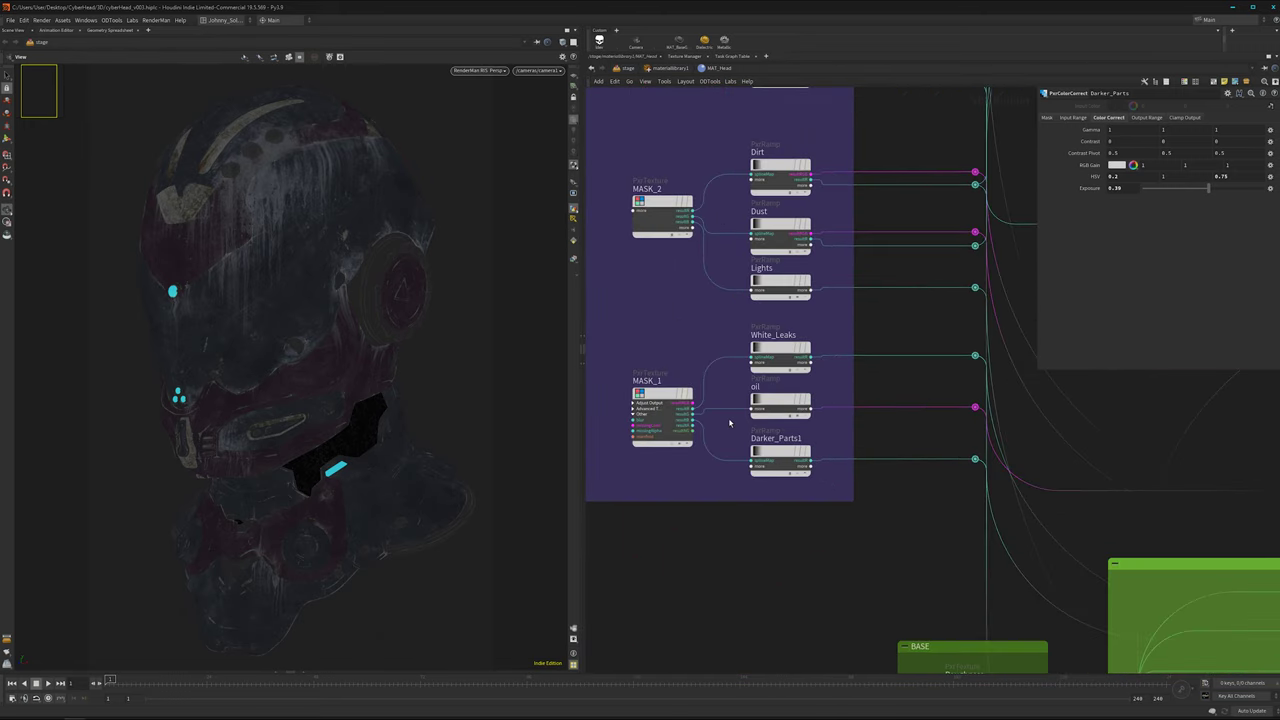
pyautogui.scroll(-4, 746, 466)
pyautogui.scroll(2, 699, 421)
pyautogui.moveTo(783, 531); pyautogui.dragTo(636, 358, button='middle')
pyautogui.scroll(2, 699, 421)
pyautogui.scroll(-4, 738, 480)
pyautogui.scroll(7, 982, 609)
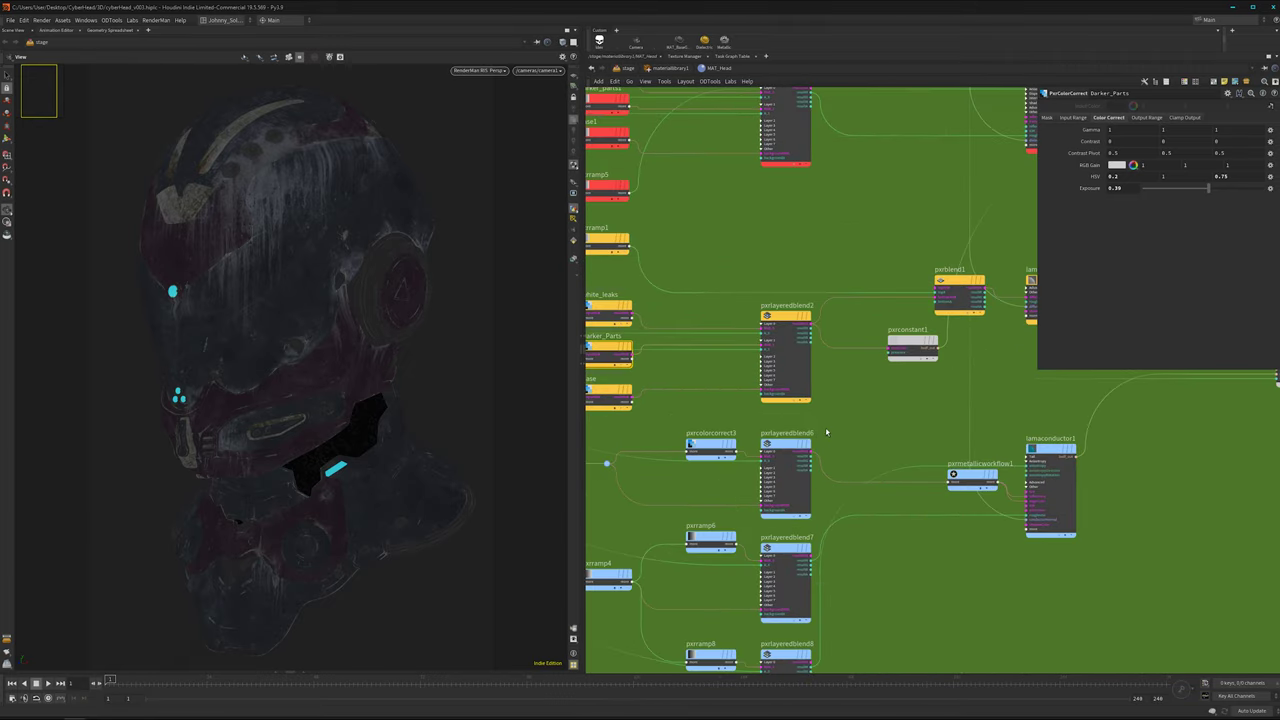
# - Raise the exposure of the white_leaks color correction to 2.01
pyautogui.moveTo(903, 445); pyautogui.dragTo(893, 447, button='middle')
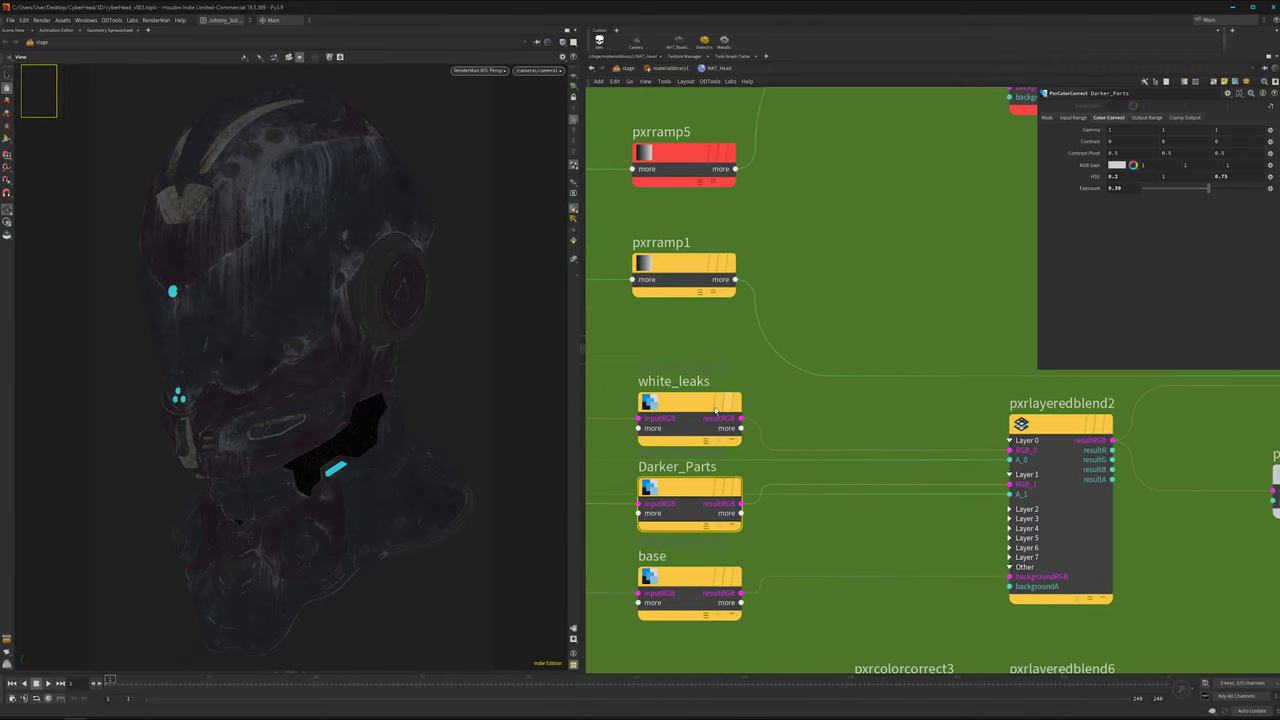
pyautogui.click(688, 405)
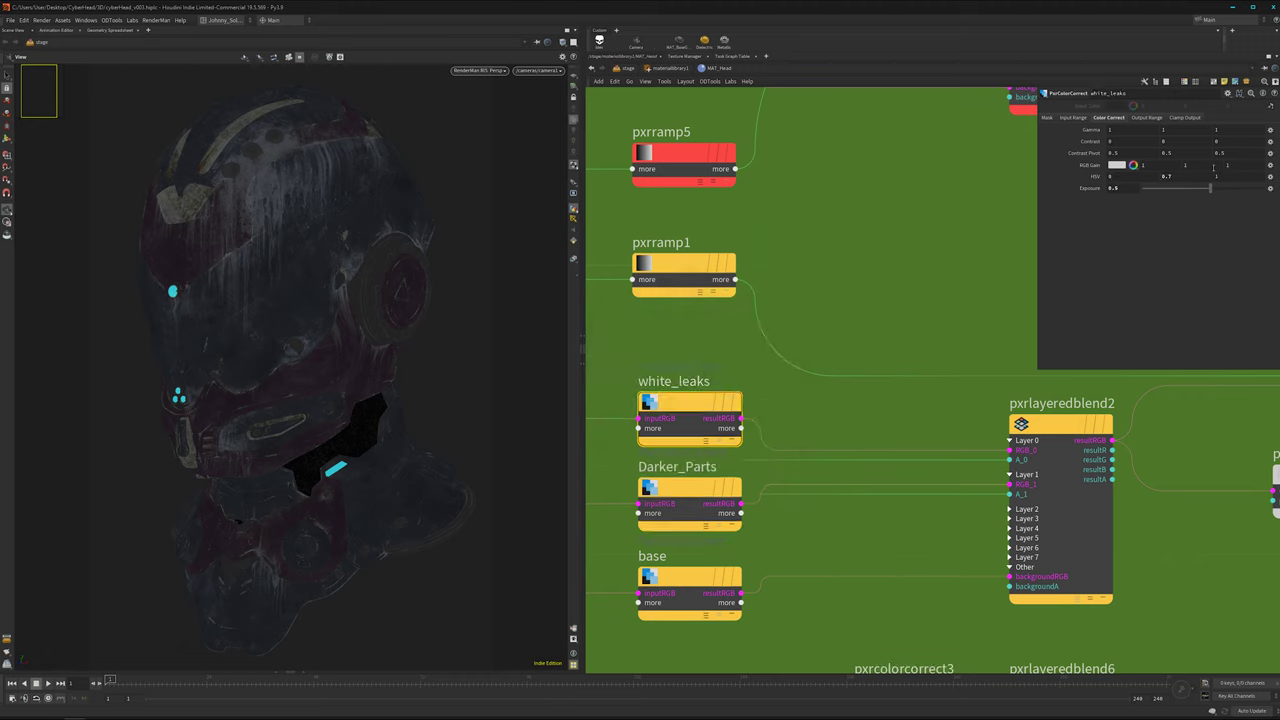
pyautogui.click(1057, 441)
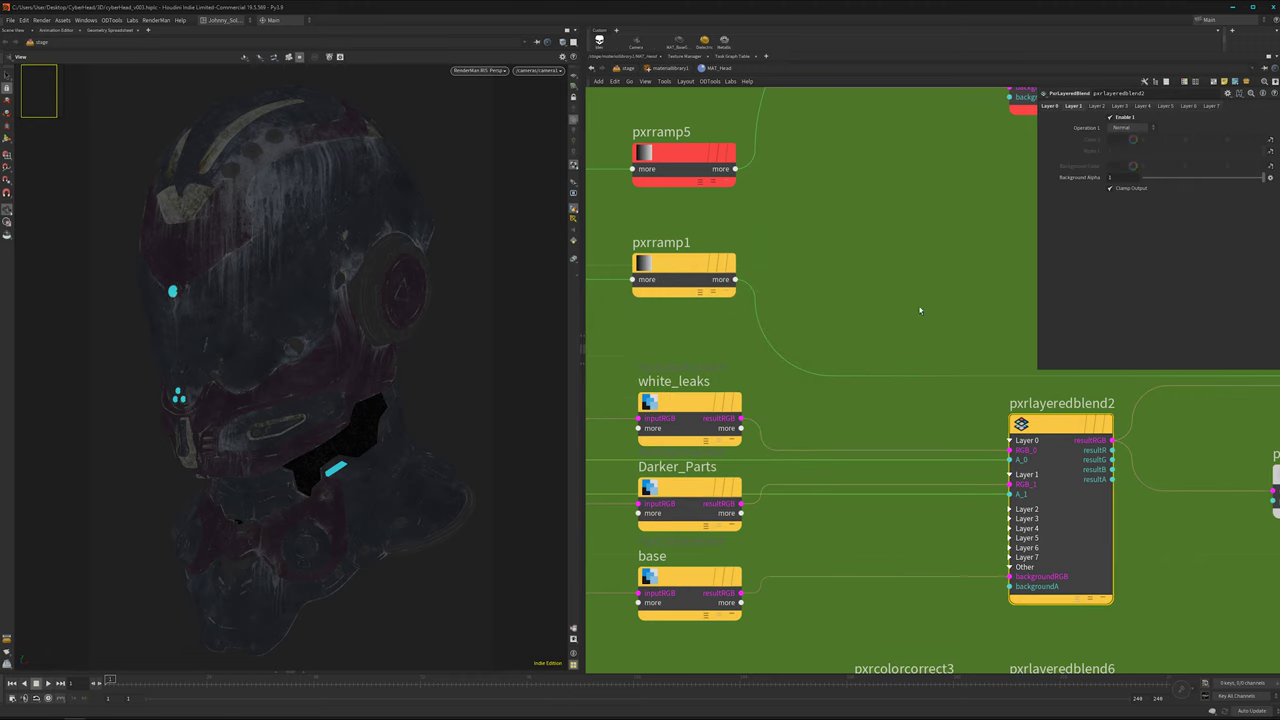
pyautogui.click(698, 398)
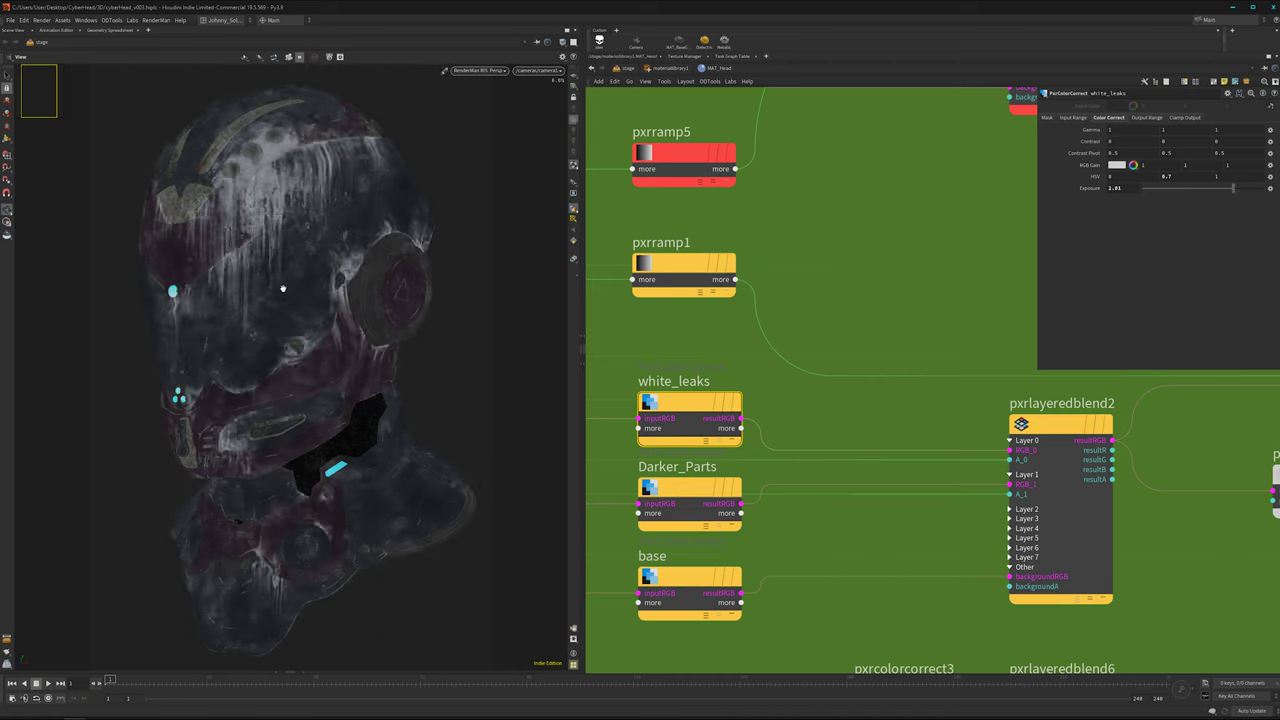
# - Try an exposure of -2.67 on the white_leaks color correction and undo it
pyautogui.click(1162, 188)
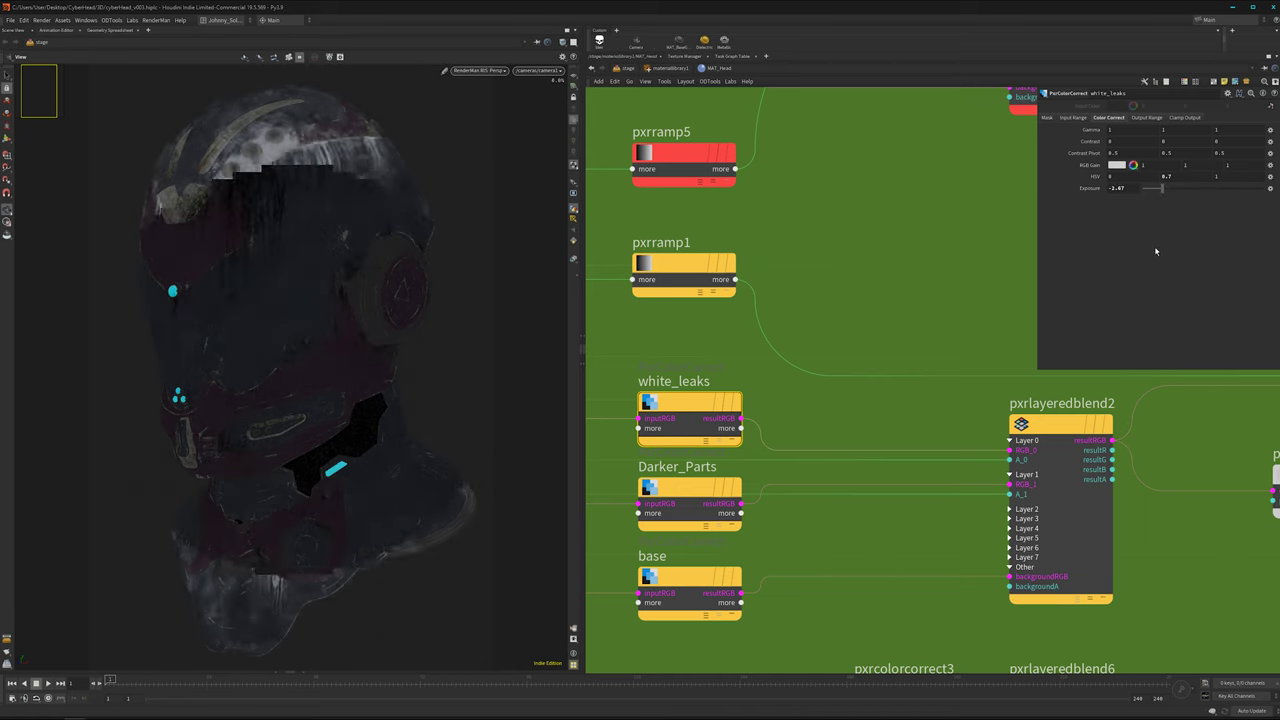
pyautogui.hotkey('ctrl', 'z')
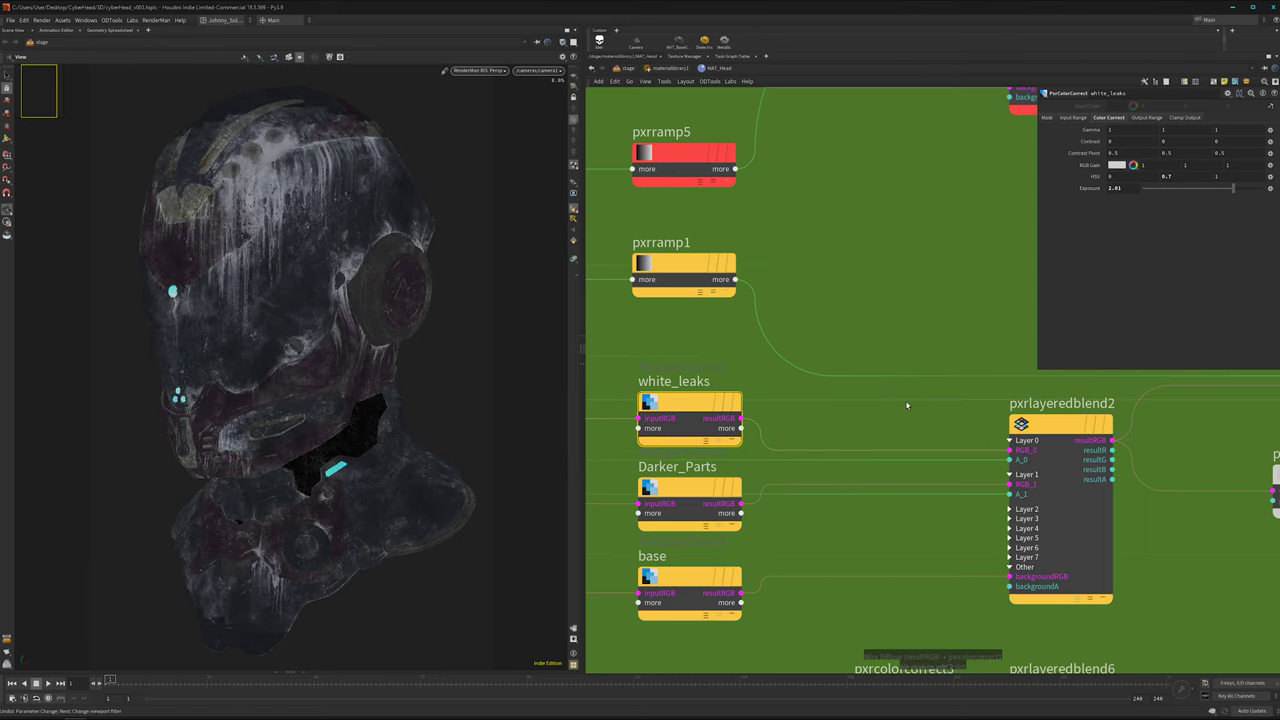
pyautogui.hotkey('ctrl', 'z')
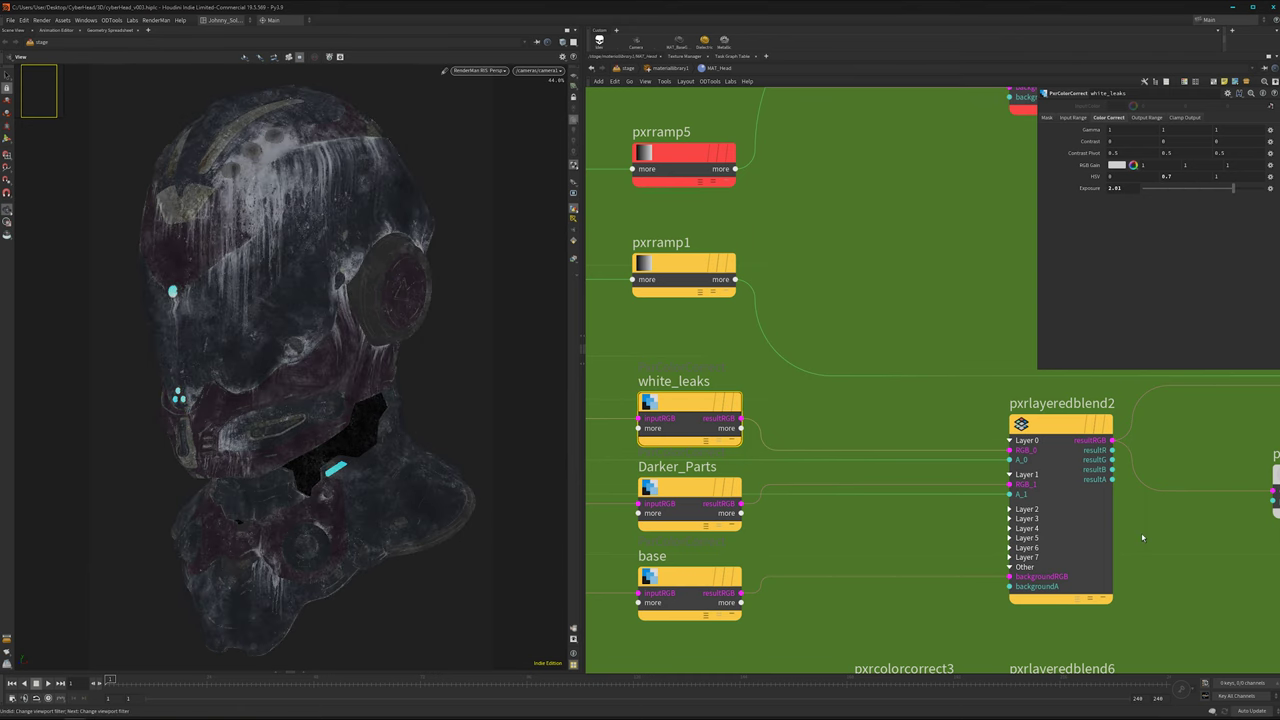
# - Set the exposure of the white_leaks color correction to 0
pyautogui.moveTo(1273, 577); pyautogui.dragTo(988, 556, button='middle')
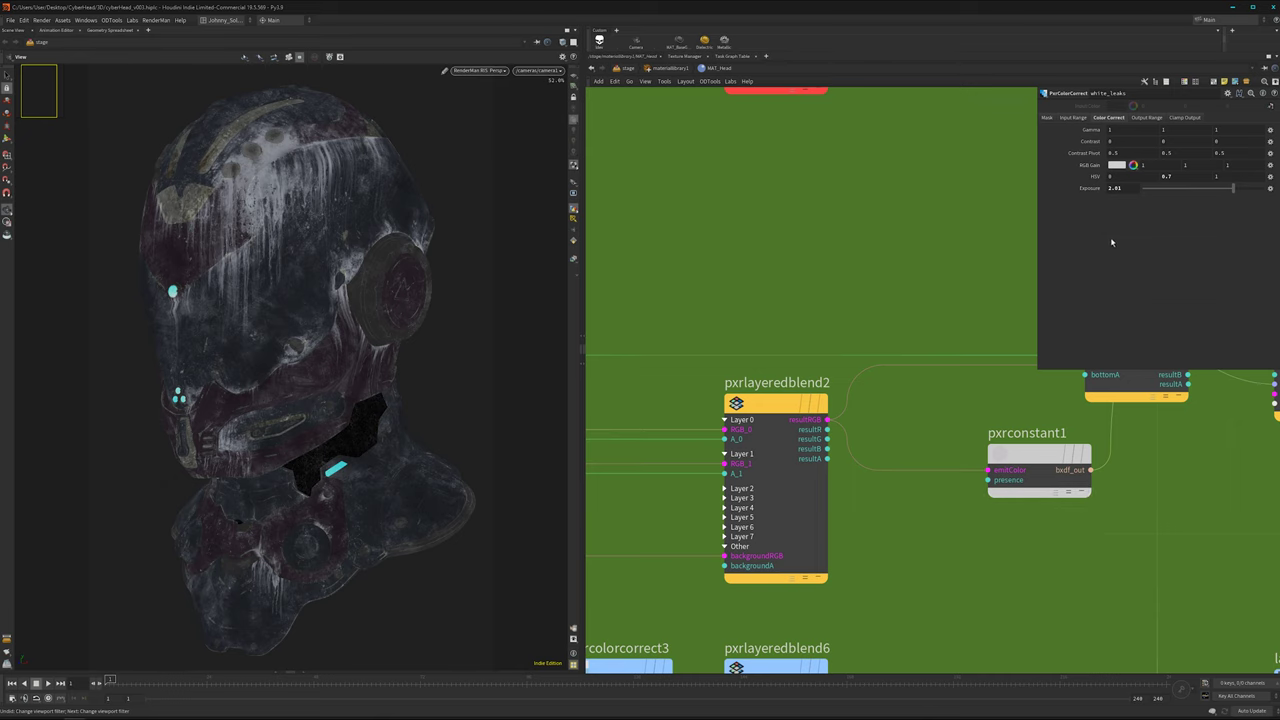
pyautogui.write('0')
pyautogui.press('Return')
# - Move pxrconstant1 beside pxrlayeredblend1 and connect that blend's resultR output to its emitColor input for previewing
pyautogui.moveTo(870, 546); pyautogui.dragTo(692, 519, button='middle')
pyautogui.scroll(-3, 1004, 513)
pyautogui.scroll(2, 905, 410)
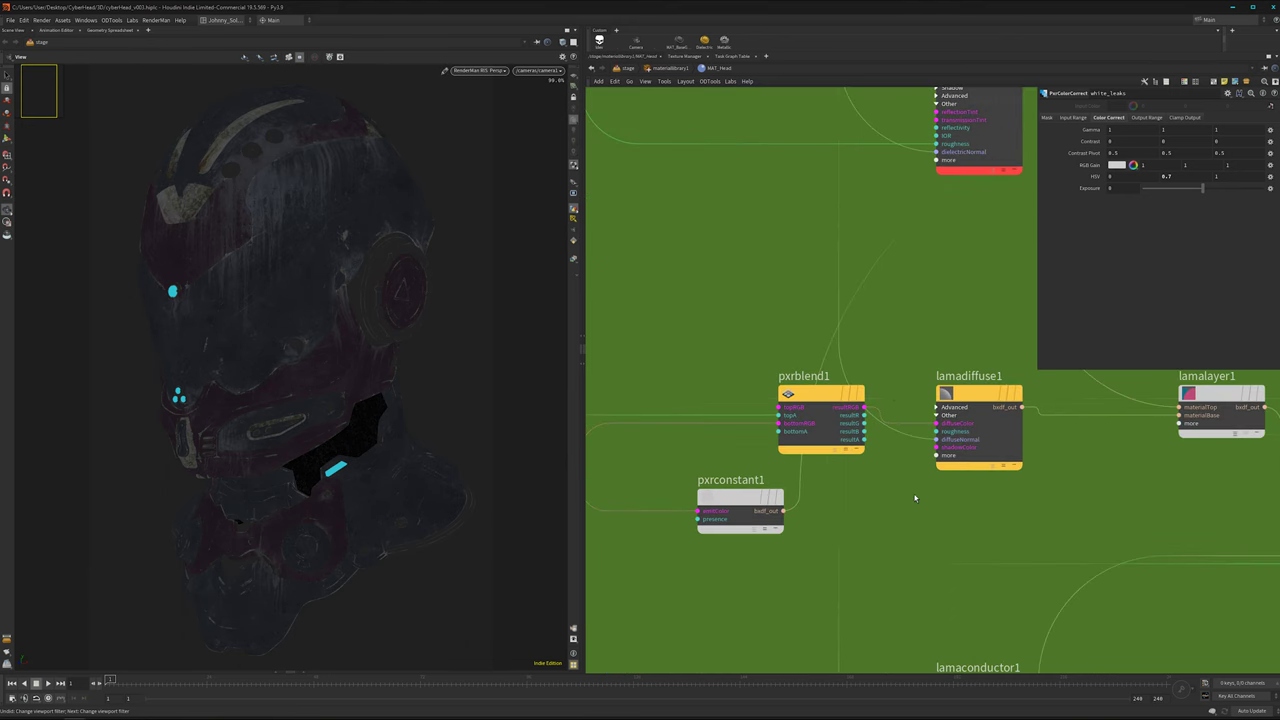
pyautogui.scroll(-4, 906, 410)
pyautogui.moveTo(813, 443); pyautogui.dragTo(847, 445, button='middle')
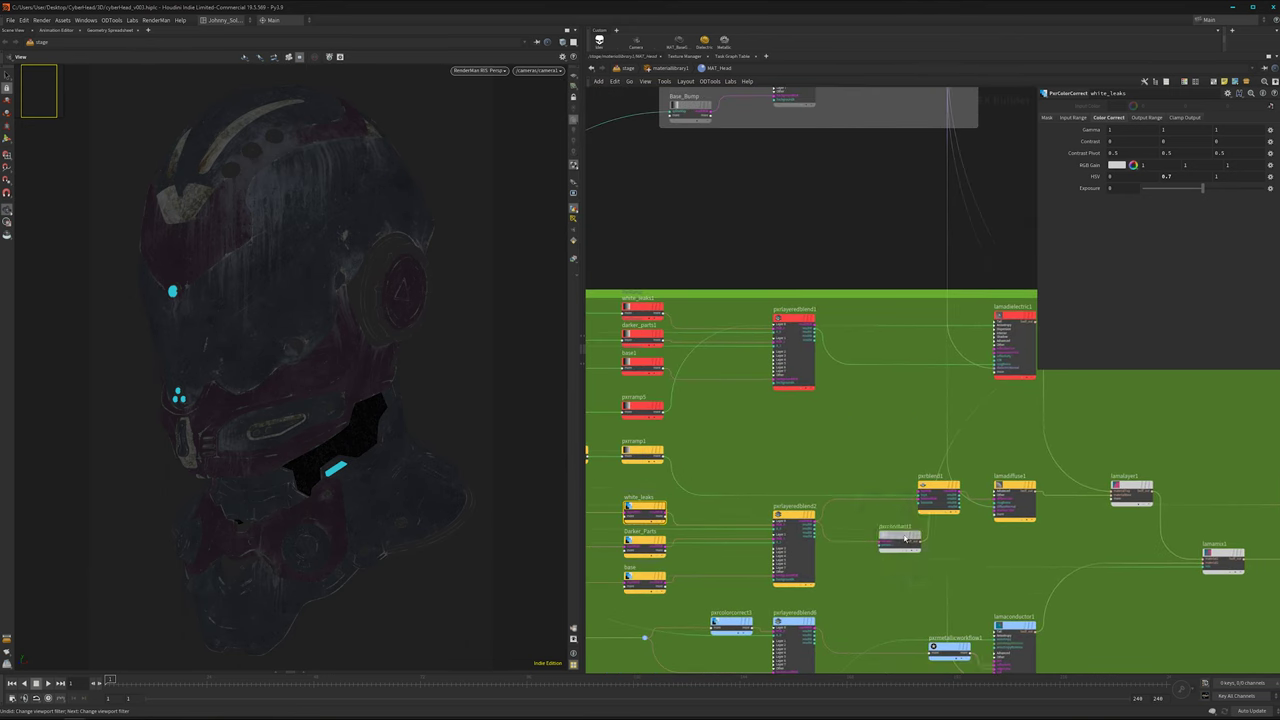
pyautogui.moveTo(894, 537); pyautogui.dragTo(868, 404)
pyautogui.scroll(5, 868, 404)
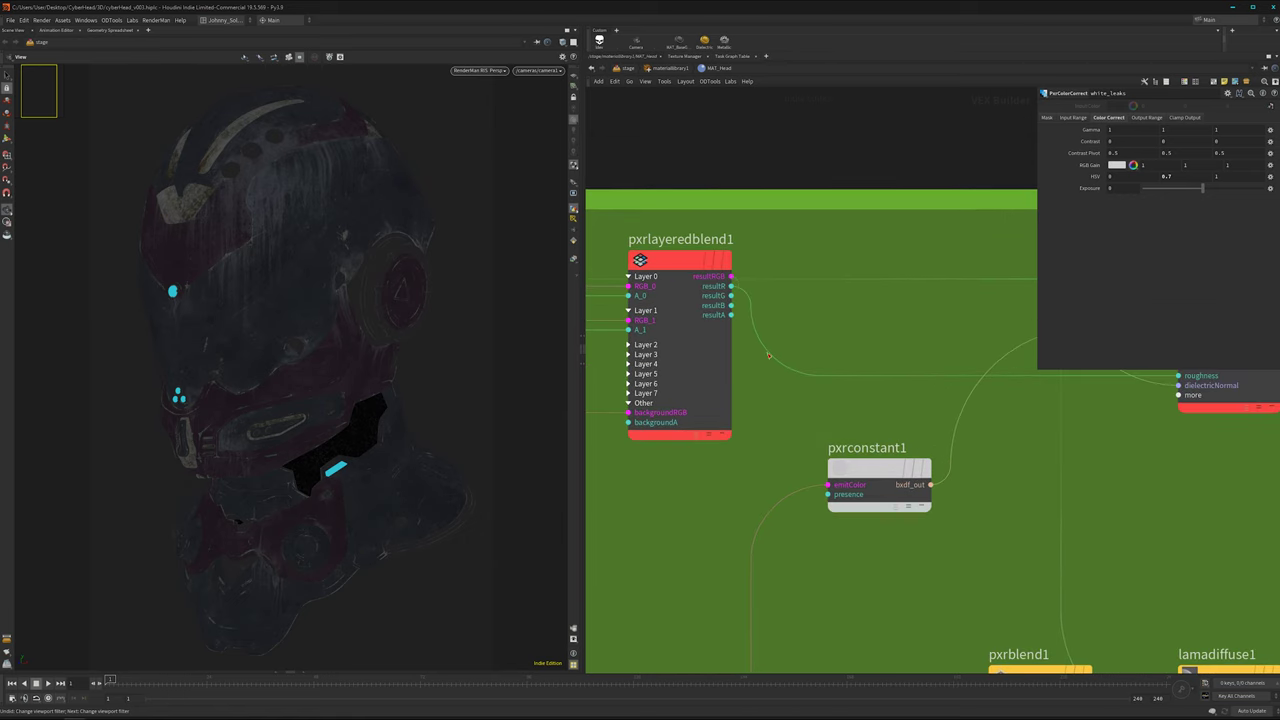
pyautogui.moveTo(732, 286); pyautogui.dragTo(828, 485)
pyautogui.scroll(-5, 733, 505)
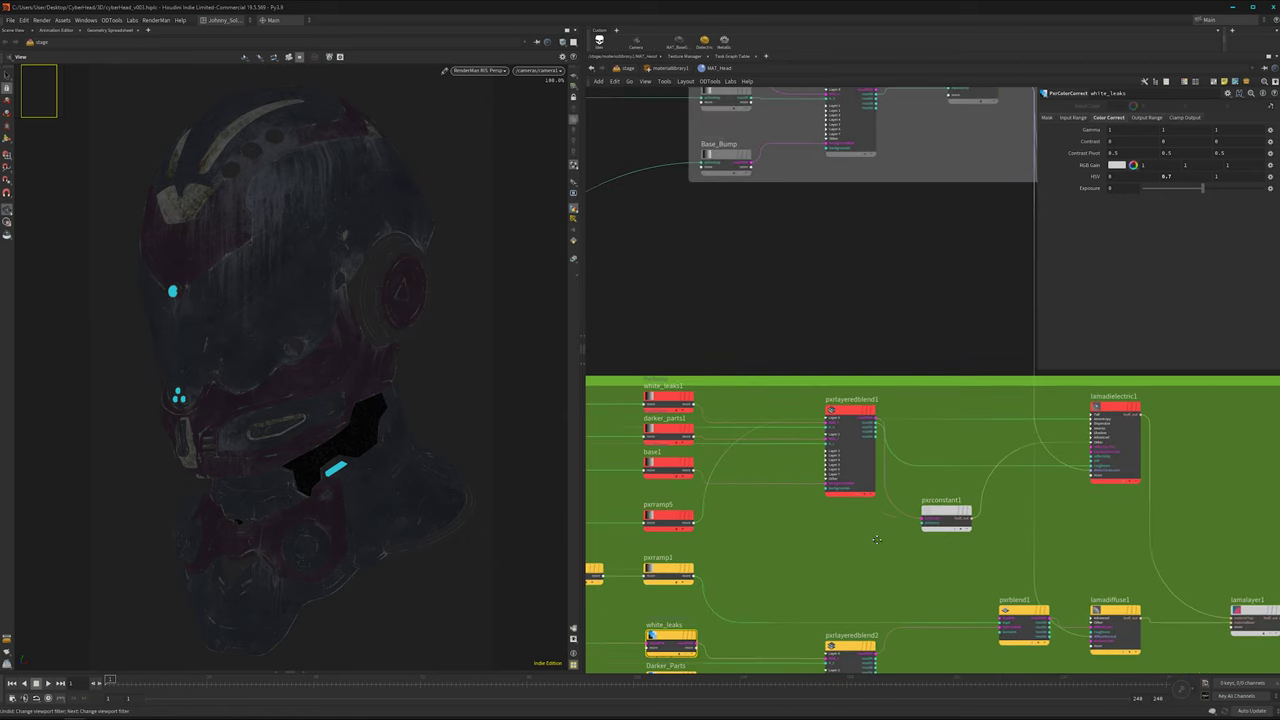
# - Select the first color point of the white_leaks1 ramp and switch its color values to HSV
pyautogui.scroll(2, 863, 533)
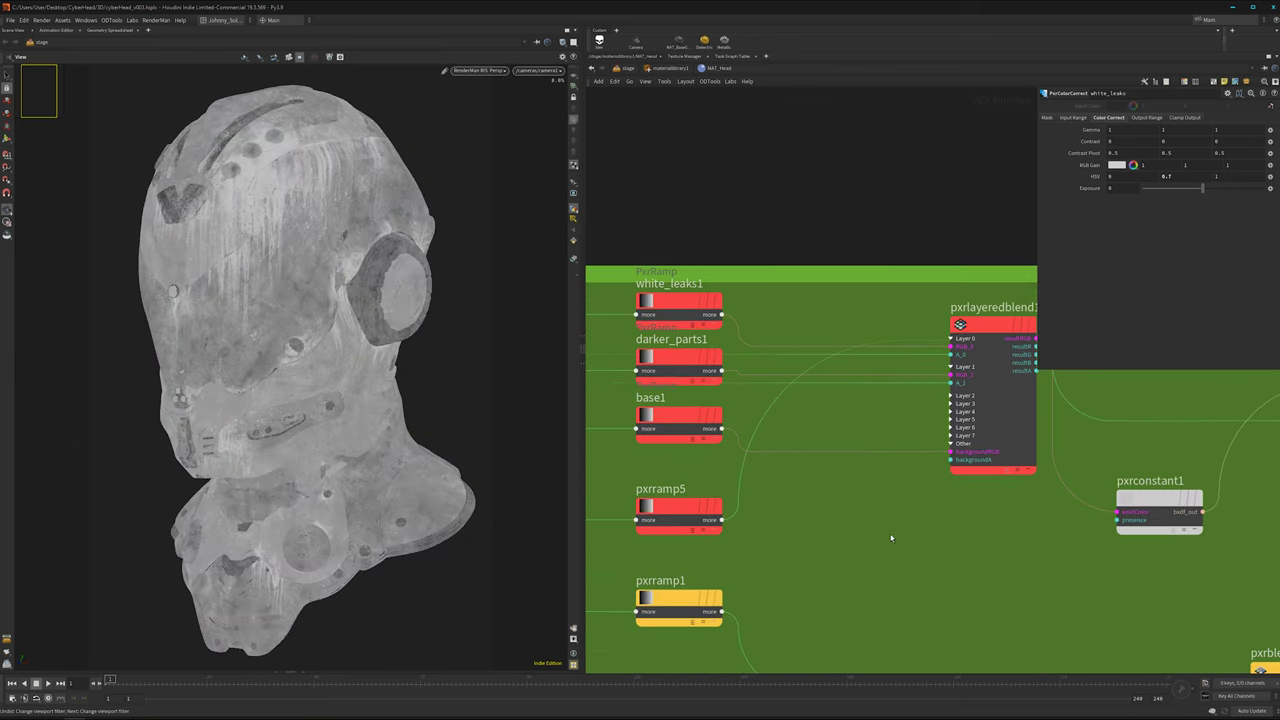
pyautogui.click(685, 311)
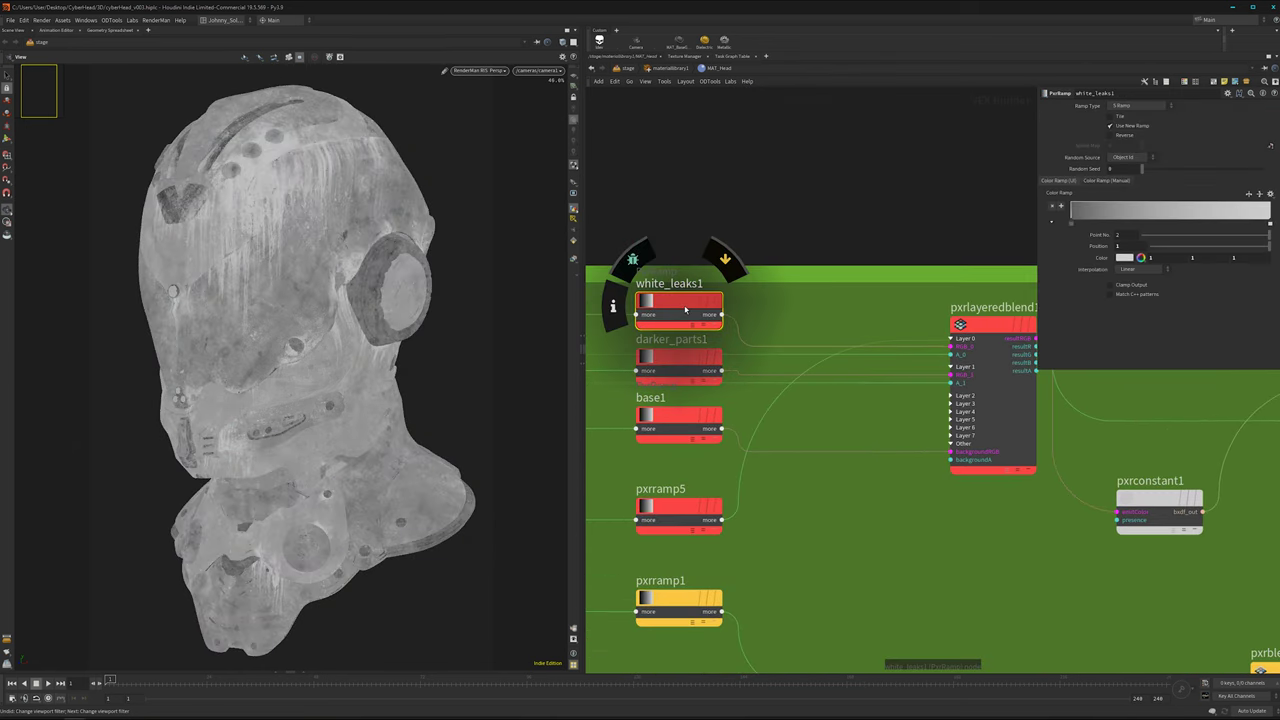
pyautogui.click(1072, 224)
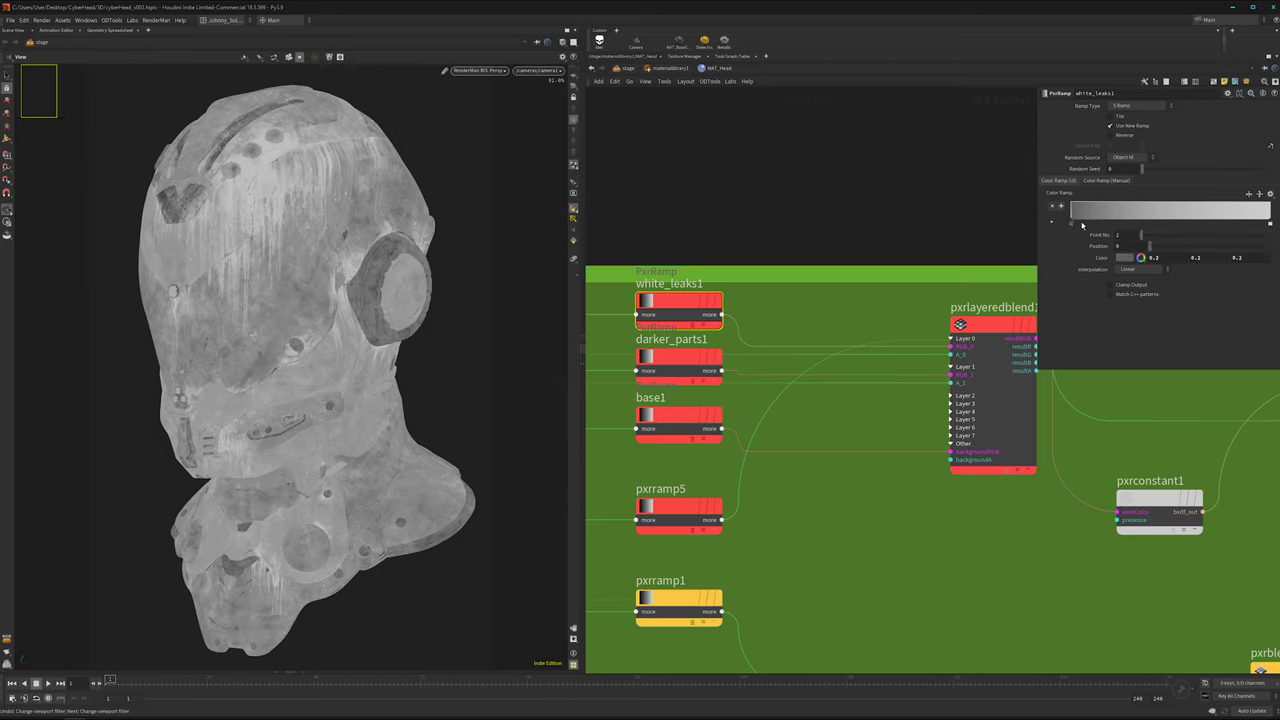
pyautogui.click(1140, 259)
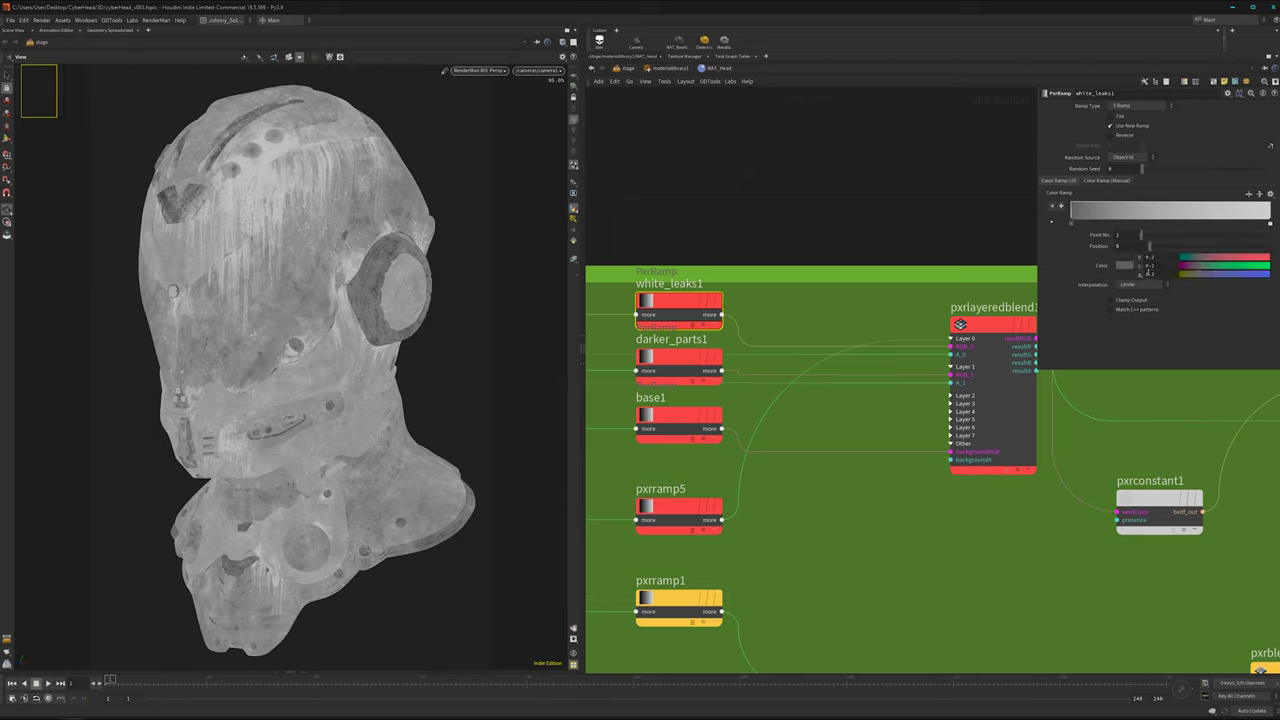
pyautogui.click(1142, 273)
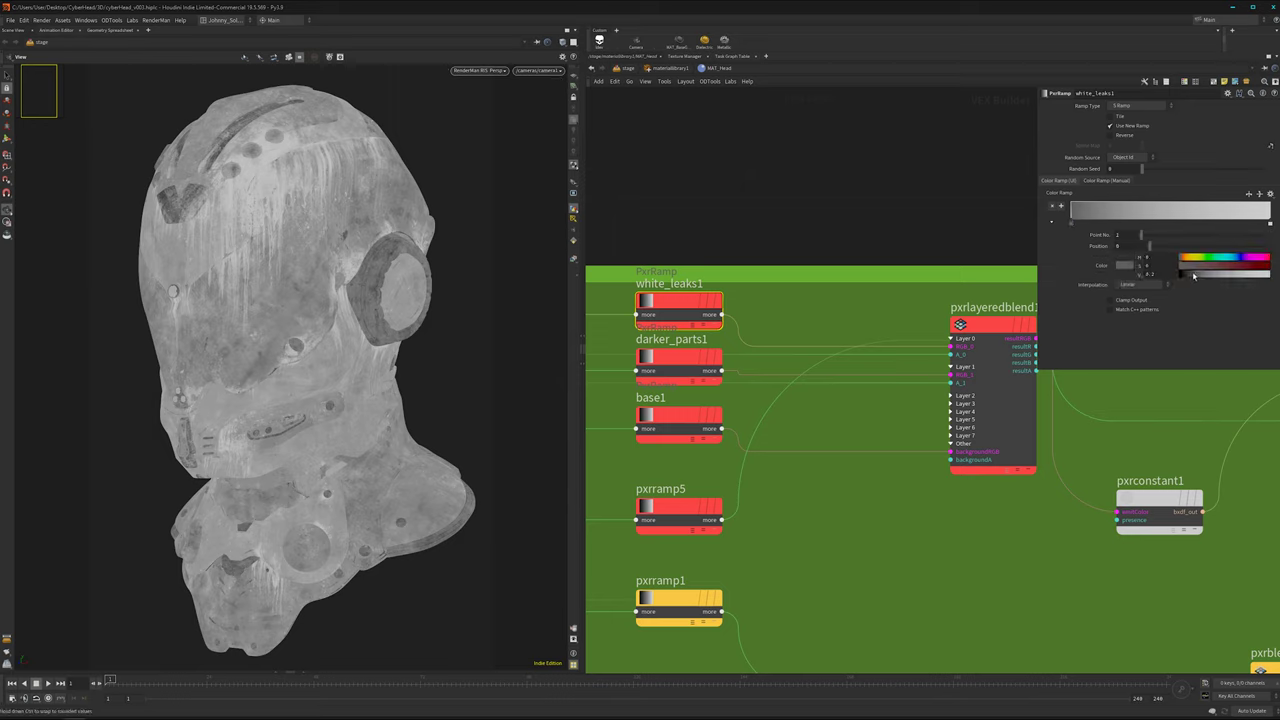
# - Darken the second color point of the darker_parts1 ramp to an HSV value of about 0.25
pyautogui.click(668, 376)
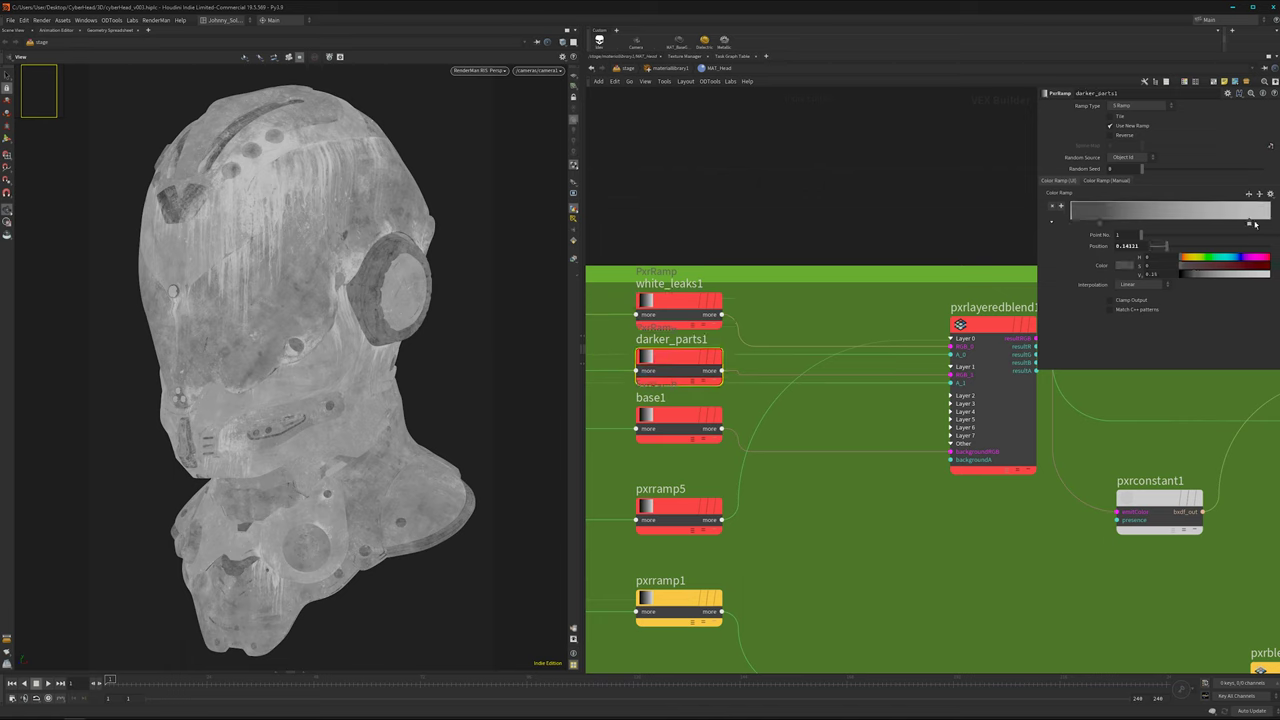
pyautogui.click(1249, 224)
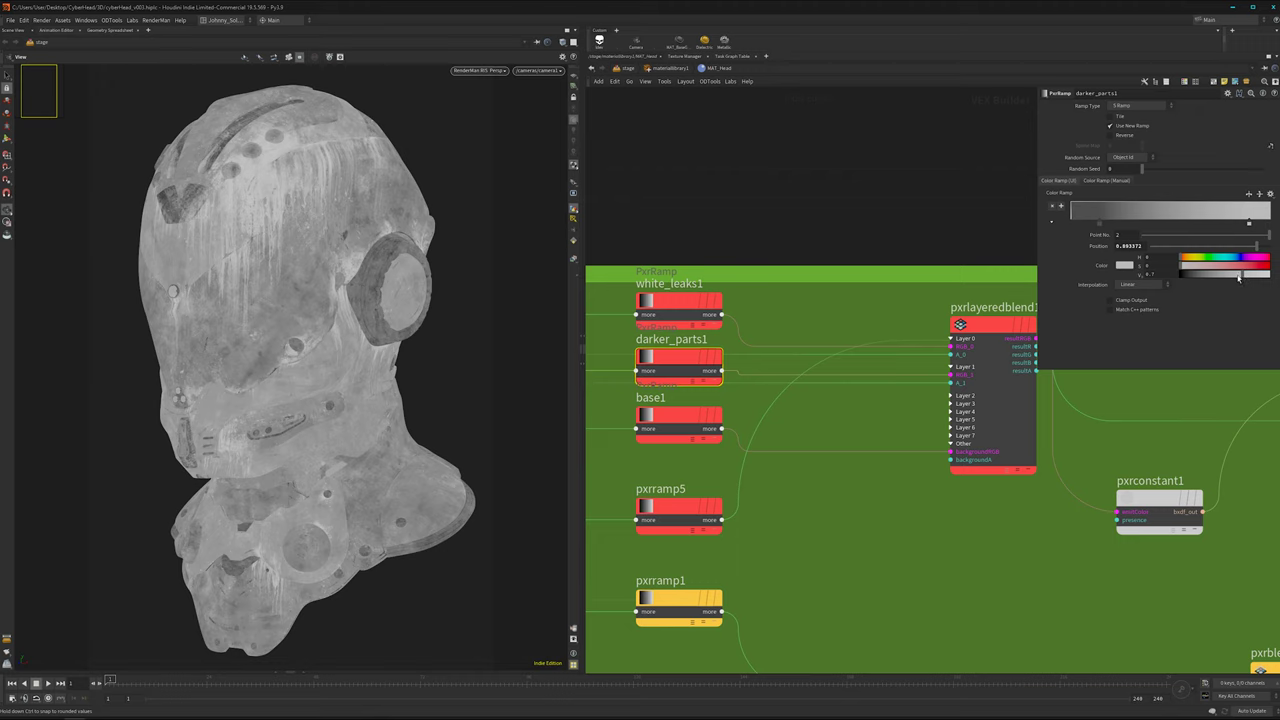
pyautogui.moveTo(1239, 278); pyautogui.dragTo(1195, 277)
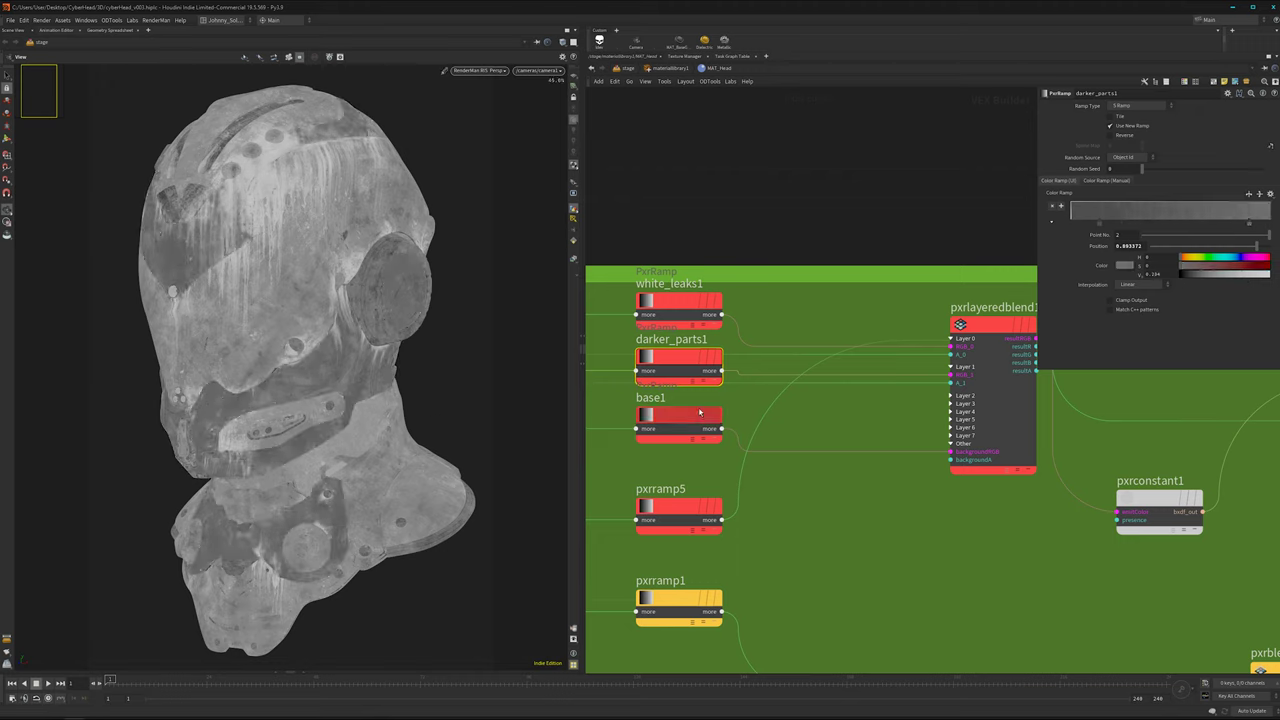
# - Examine the lamadielectric1 parameters and how the node connects with the blends, lamalayer1 and lamaconductor1
pyautogui.scroll(-5, 715, 459)
pyautogui.scroll(3, 715, 459)
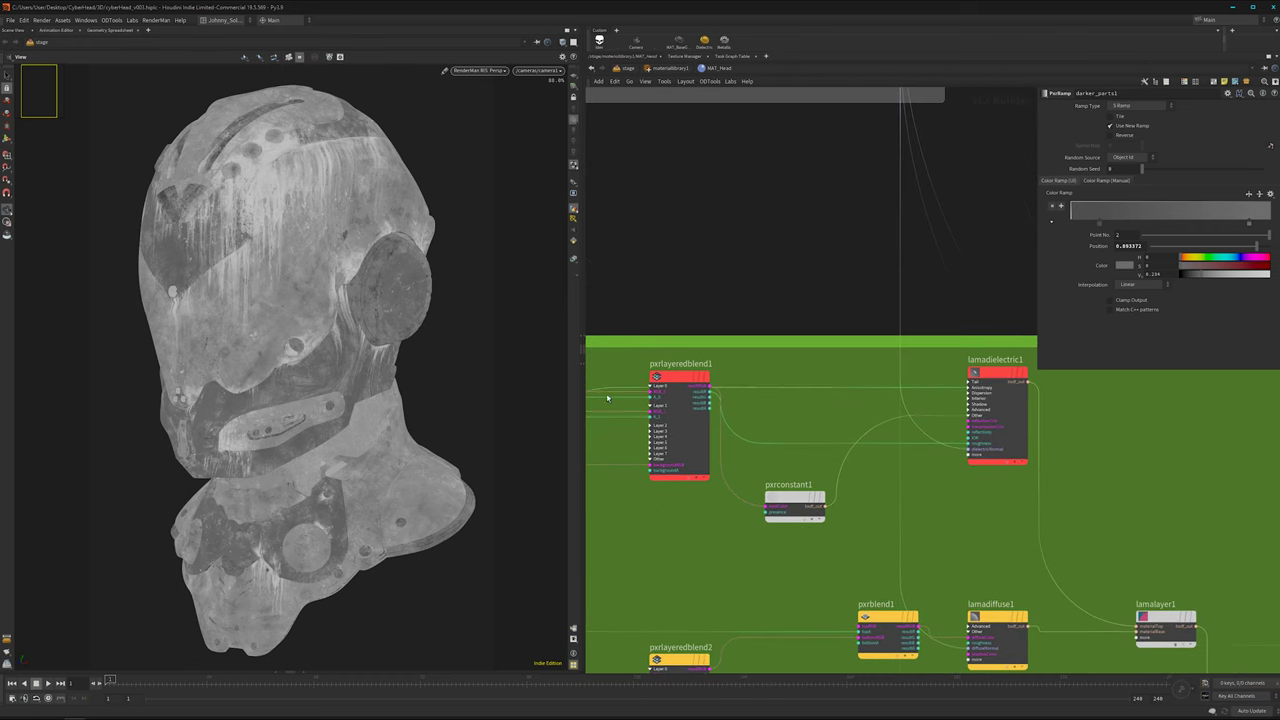
pyautogui.scroll(2, 690, 408)
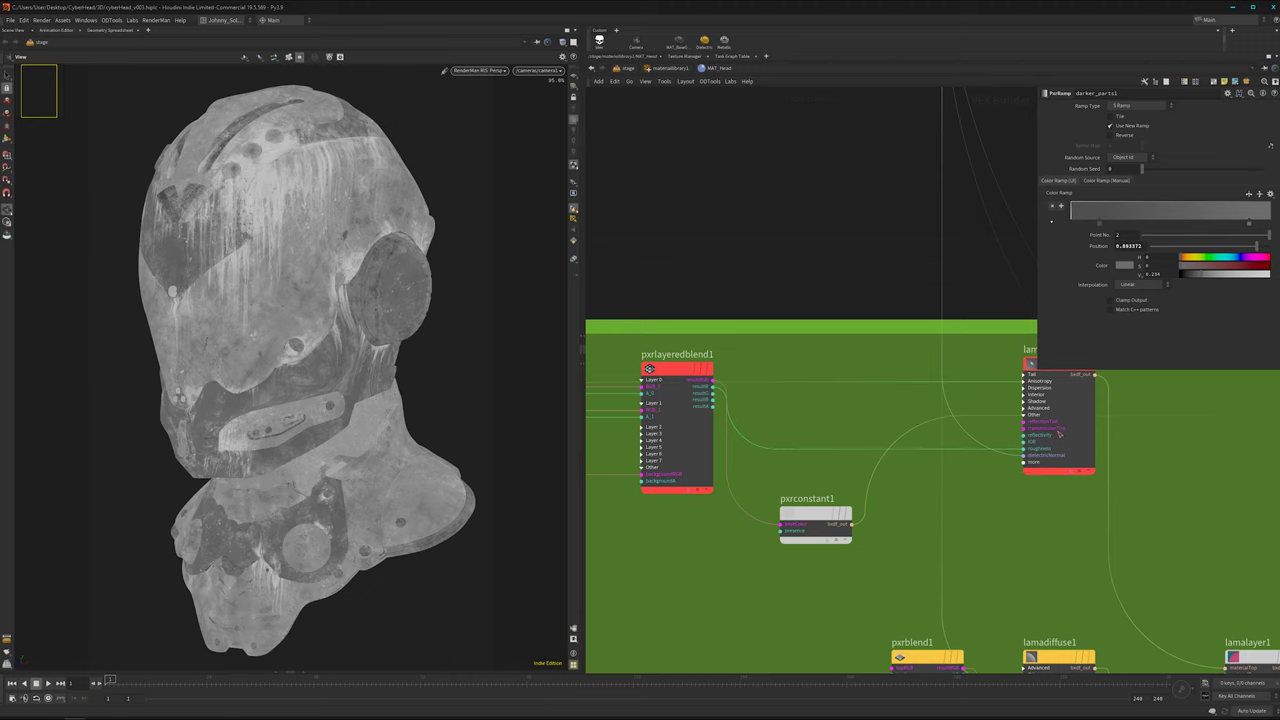
pyautogui.moveTo(896, 407); pyautogui.dragTo(793, 445, button='middle')
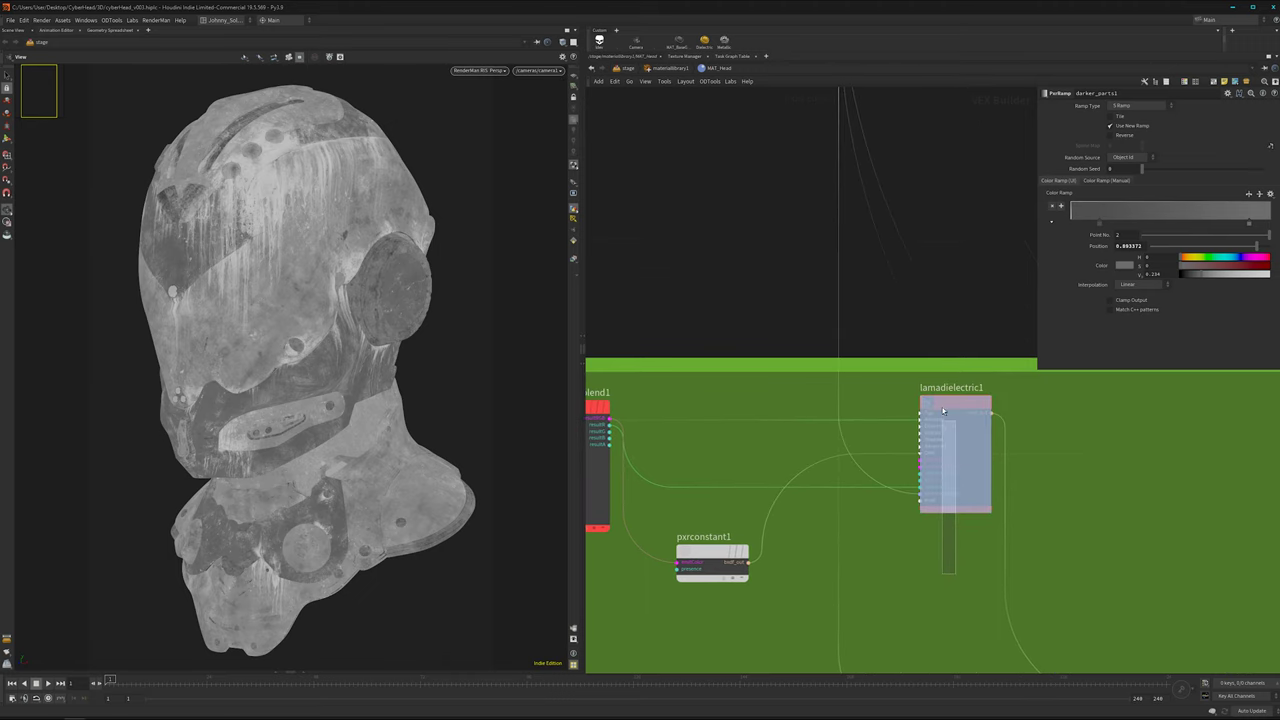
pyautogui.click(942, 410)
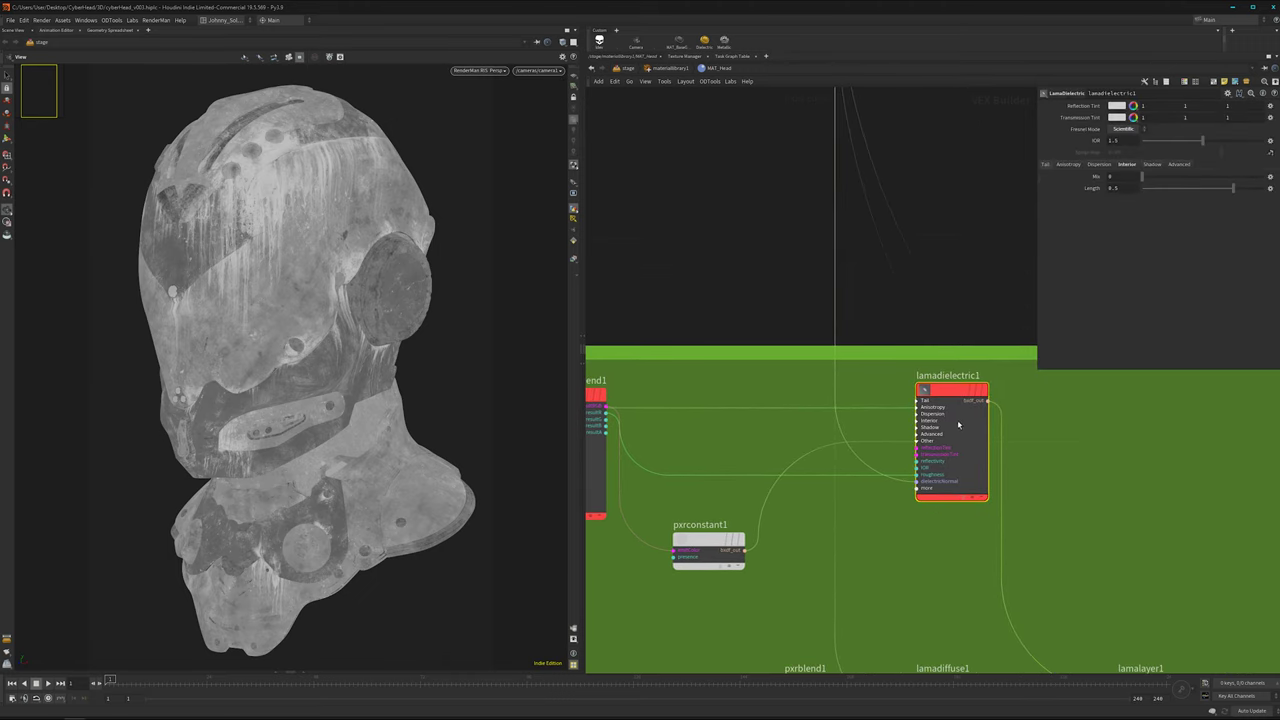
pyautogui.scroll(-10, 958, 425)
pyautogui.moveTo(837, 559); pyautogui.dragTo(831, 407, button='middle')
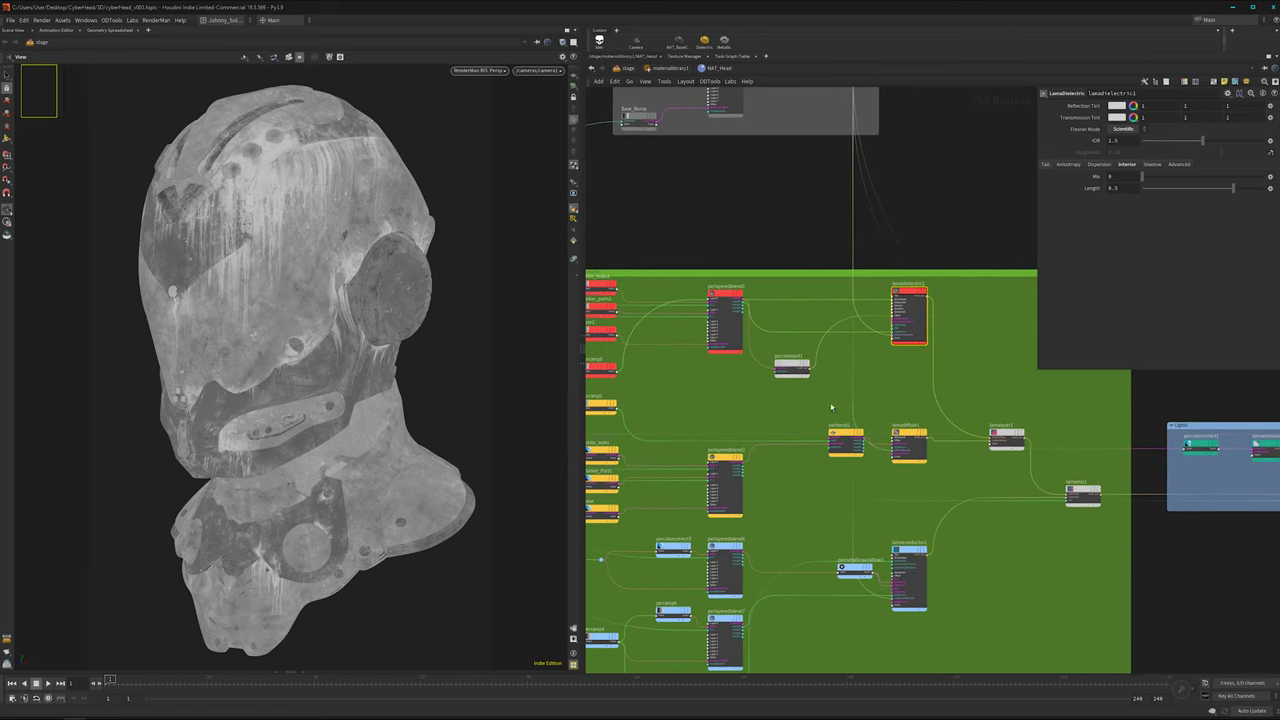
pyautogui.moveTo(984, 604); pyautogui.dragTo(903, 353, button='middle')
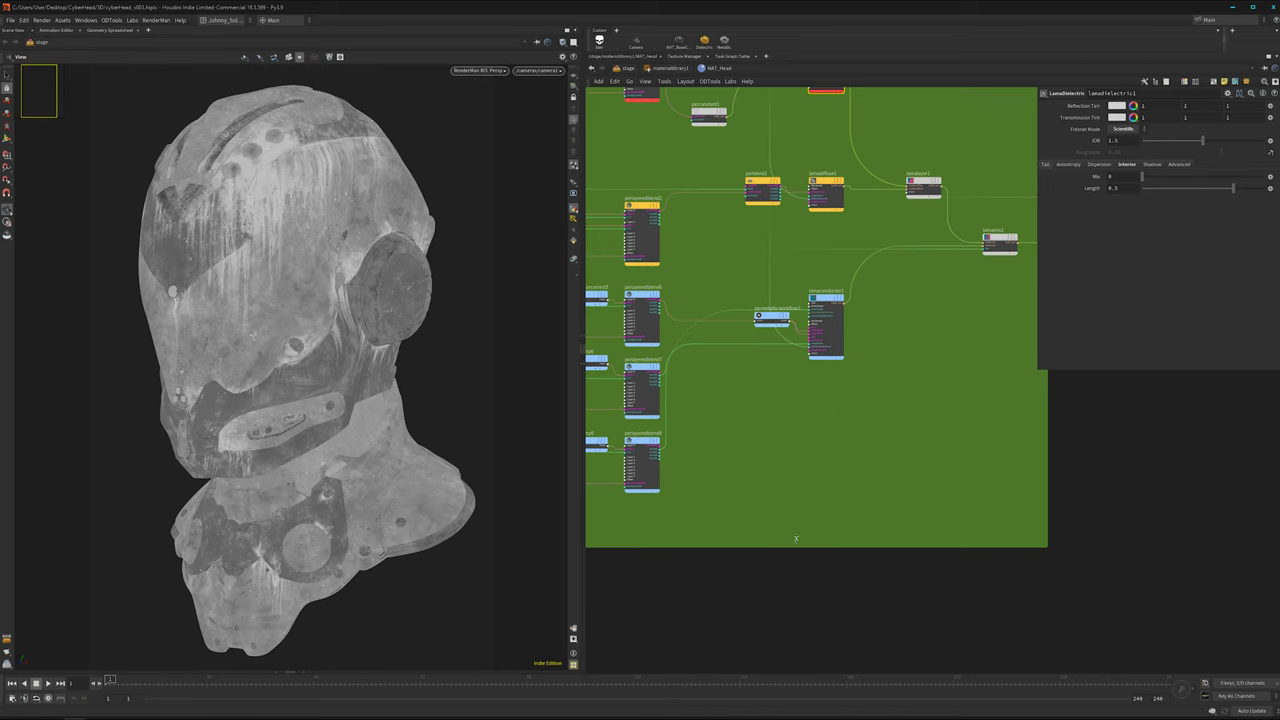
pyautogui.scroll(-2, 796, 538)
pyautogui.moveTo(757, 368); pyautogui.dragTo(831, 529, button='middle')
pyautogui.scroll(3, 803, 403)
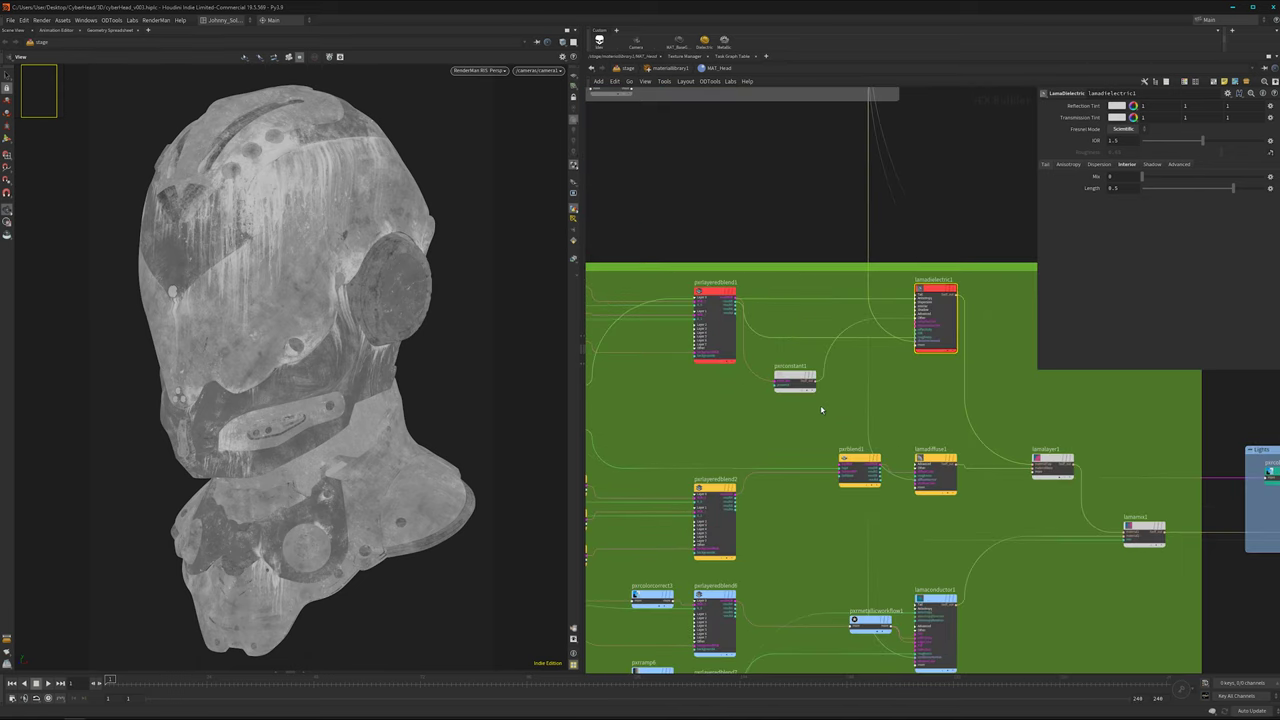
# - Expand the Anisotropy inputs on lamadielectric1 and trace their wire back to pxrlayeredblend1 and its ramps
pyautogui.scroll(4, 821, 410)
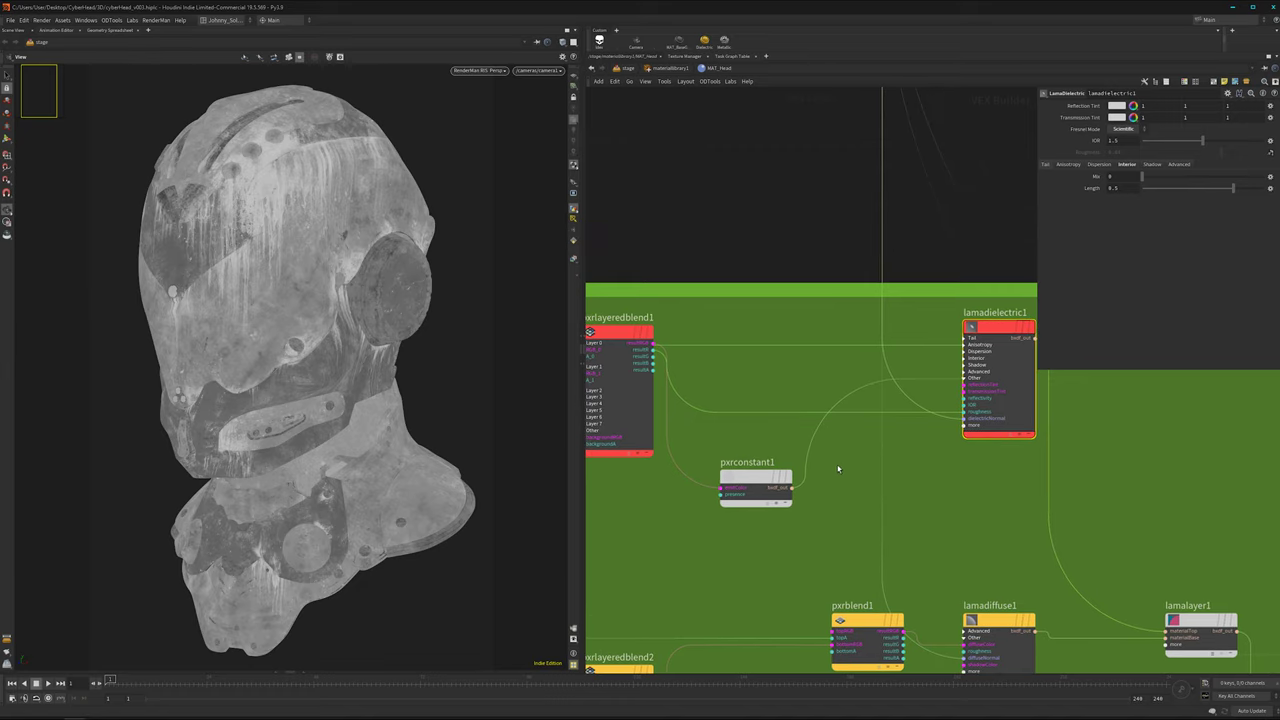
pyautogui.scroll(2, 956, 352)
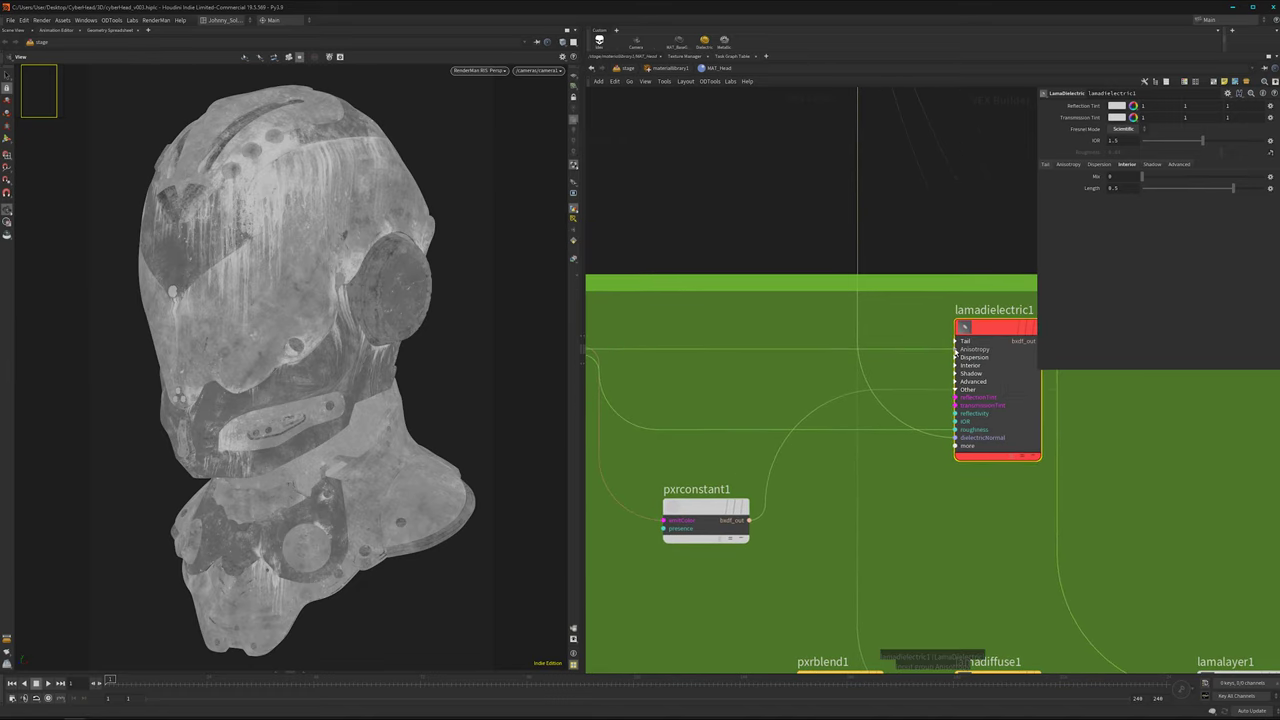
pyautogui.scroll(-3, 729, 400)
pyautogui.scroll(2, 678, 463)
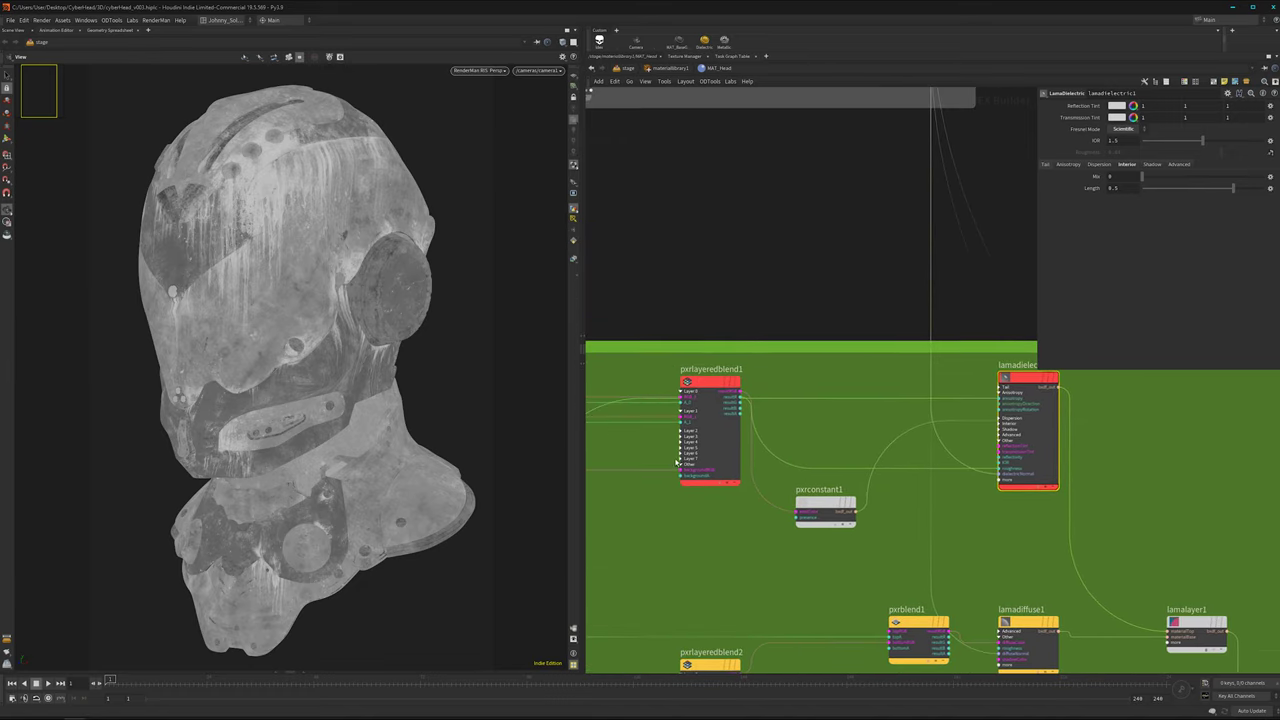
pyautogui.moveTo(711, 442); pyautogui.dragTo(871, 438, button='middle')
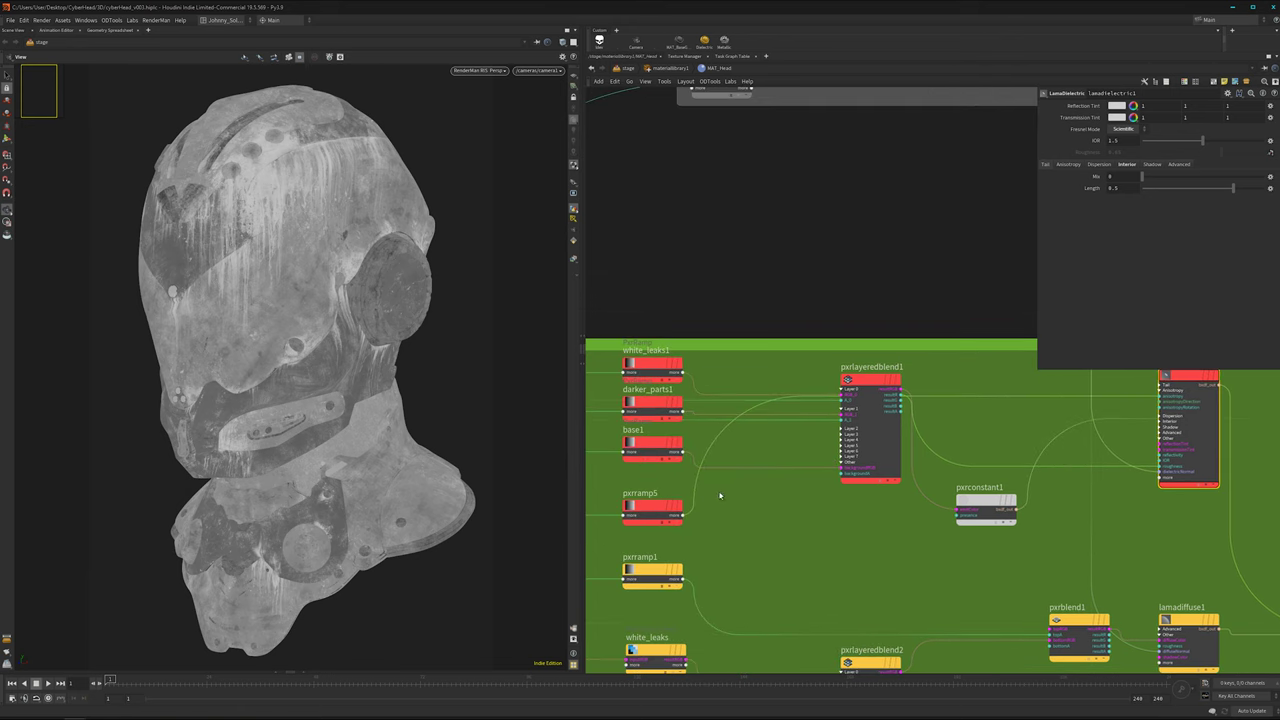
# - Open the pxrramp5 settings and examine the Anisotropy and roughness connections of lamadielectric1 and the nearby pxrconstant1
pyautogui.click(657, 513)
pyautogui.moveTo(1043, 443); pyautogui.dragTo(863, 440, button='middle')
pyautogui.scroll(2, 1003, 382)
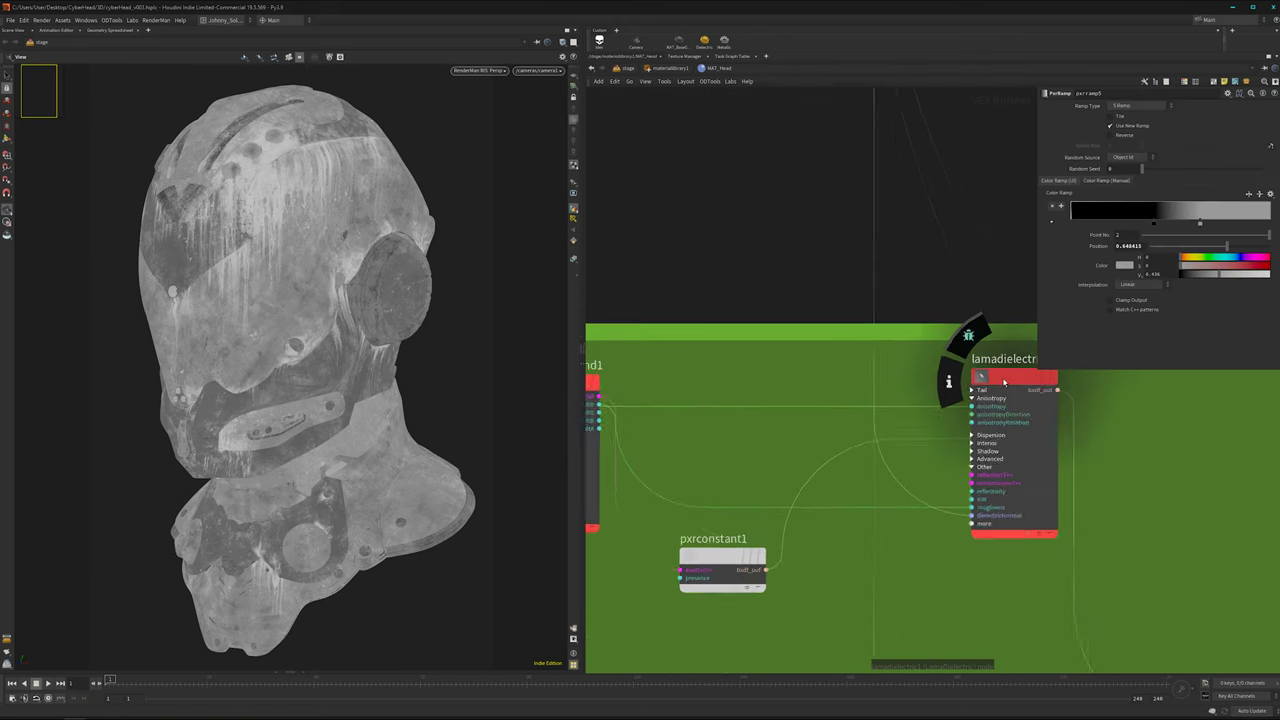
pyautogui.scroll(1, 1004, 382)
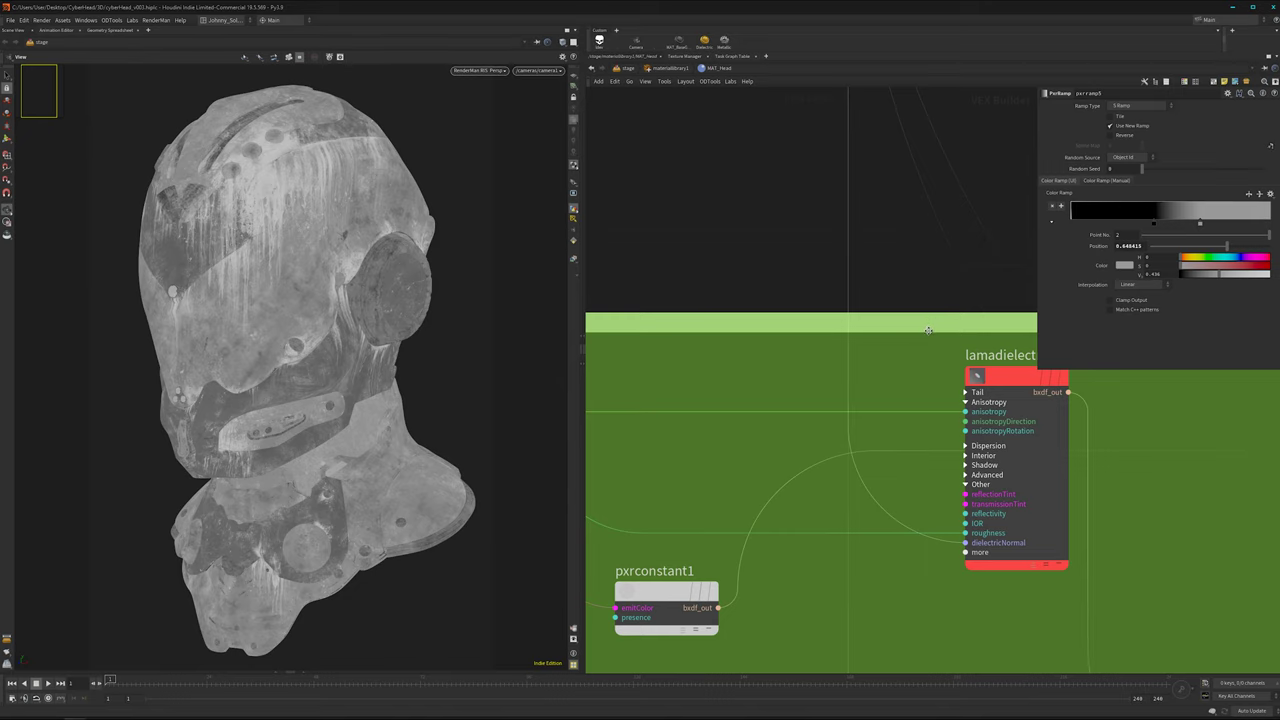
pyautogui.moveTo(759, 439); pyautogui.dragTo(728, 470, button='middle')
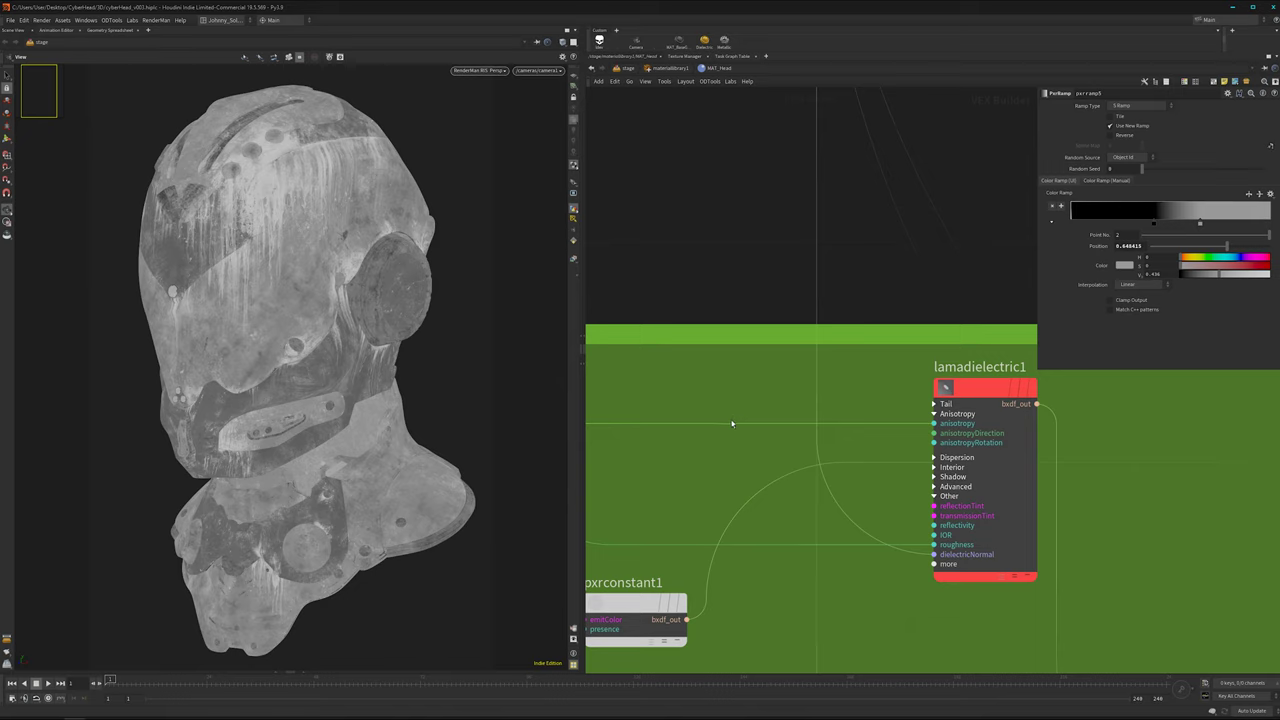
pyautogui.scroll(-3, 754, 454)
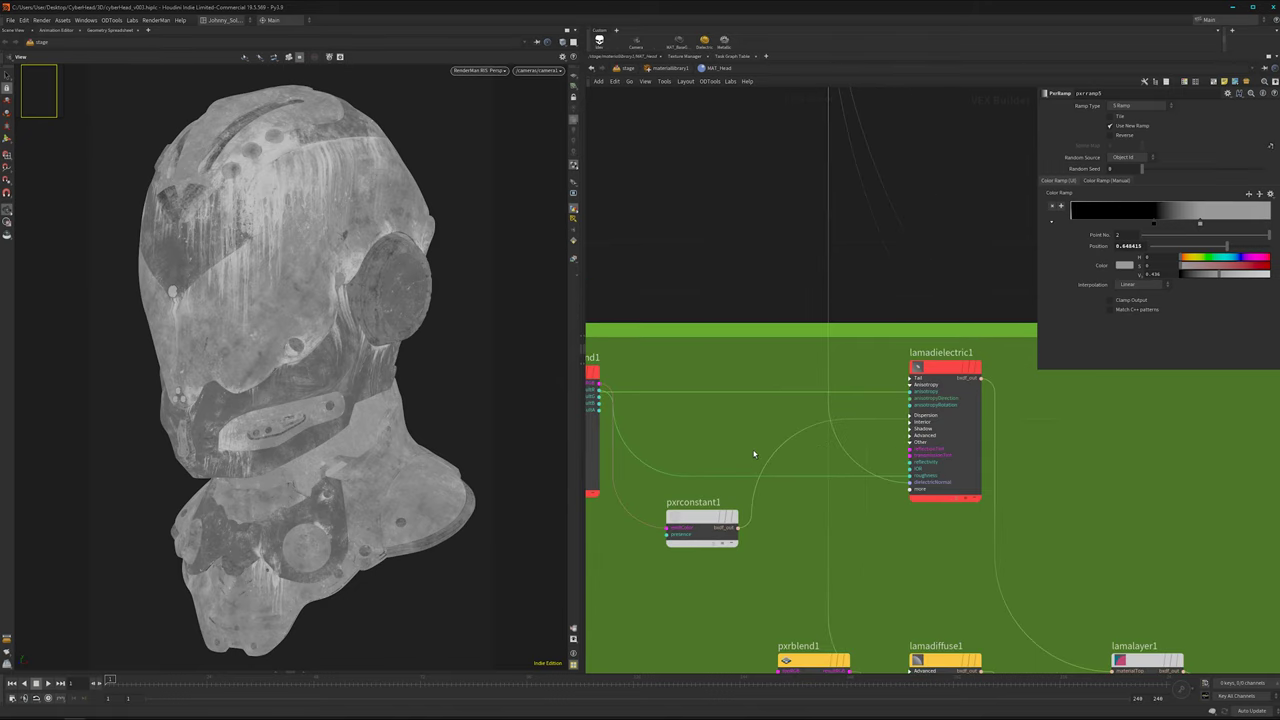
pyautogui.scroll(1, 794, 510)
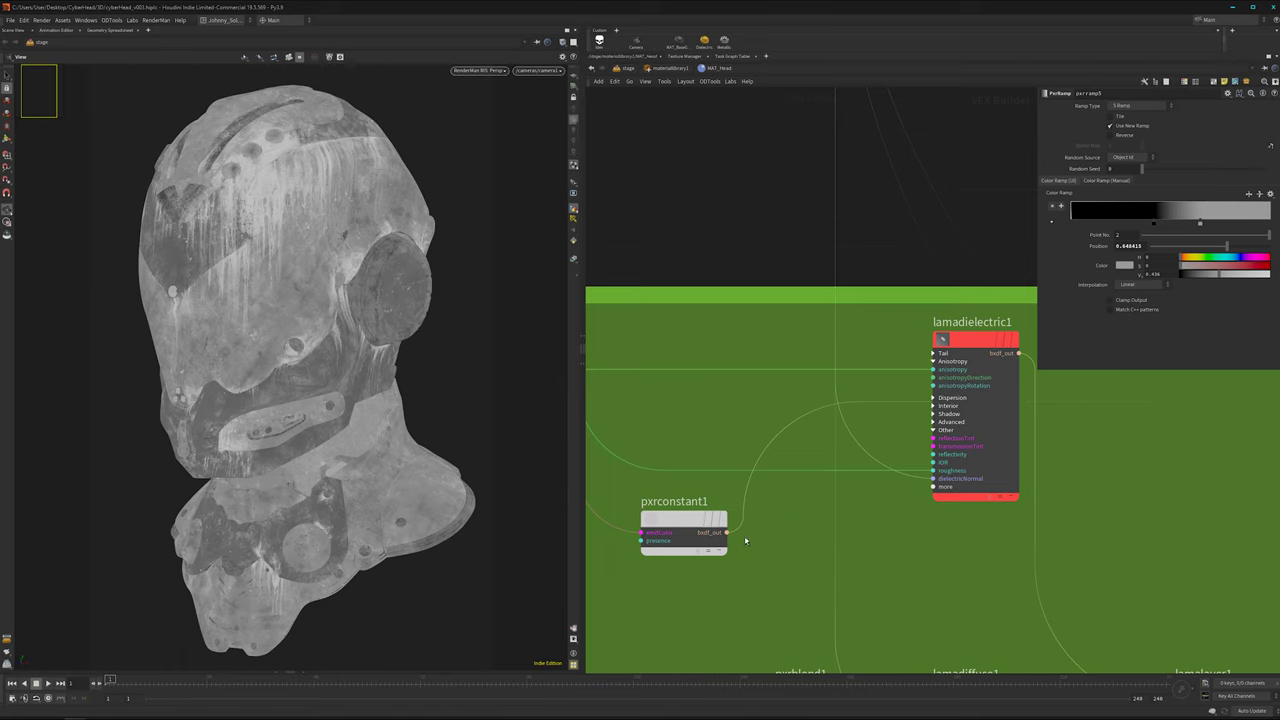
pyautogui.moveTo(782, 553); pyautogui.dragTo(758, 554, button='middle')
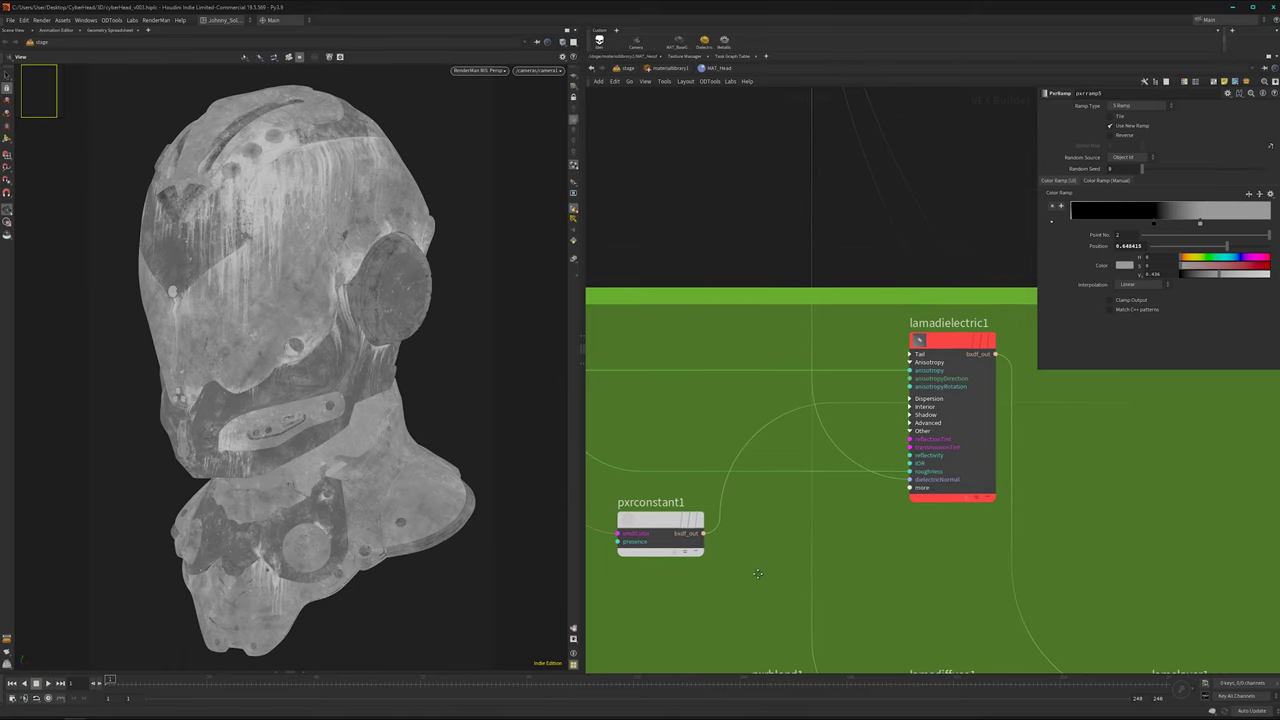
pyautogui.moveTo(668, 521)
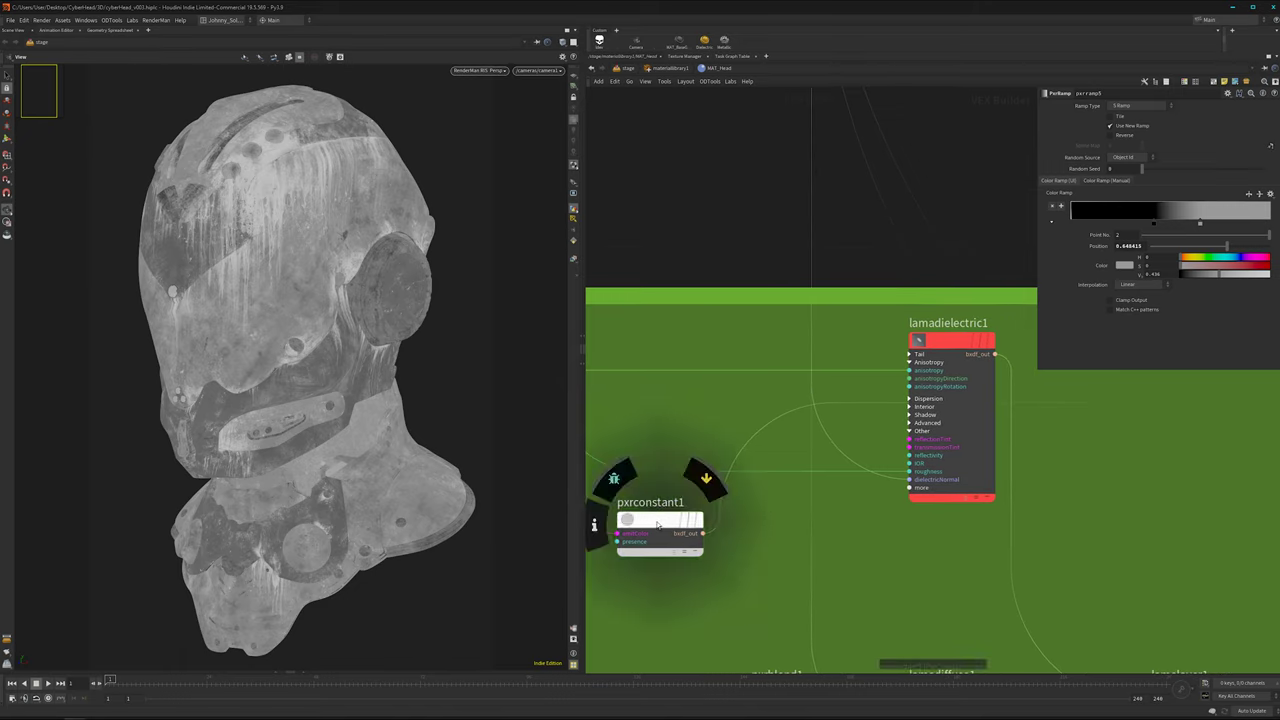
# - Select lamaconductor1 to display its parameters and examine its place among the other nodes of the green group
pyautogui.scroll(-5, 820, 594)
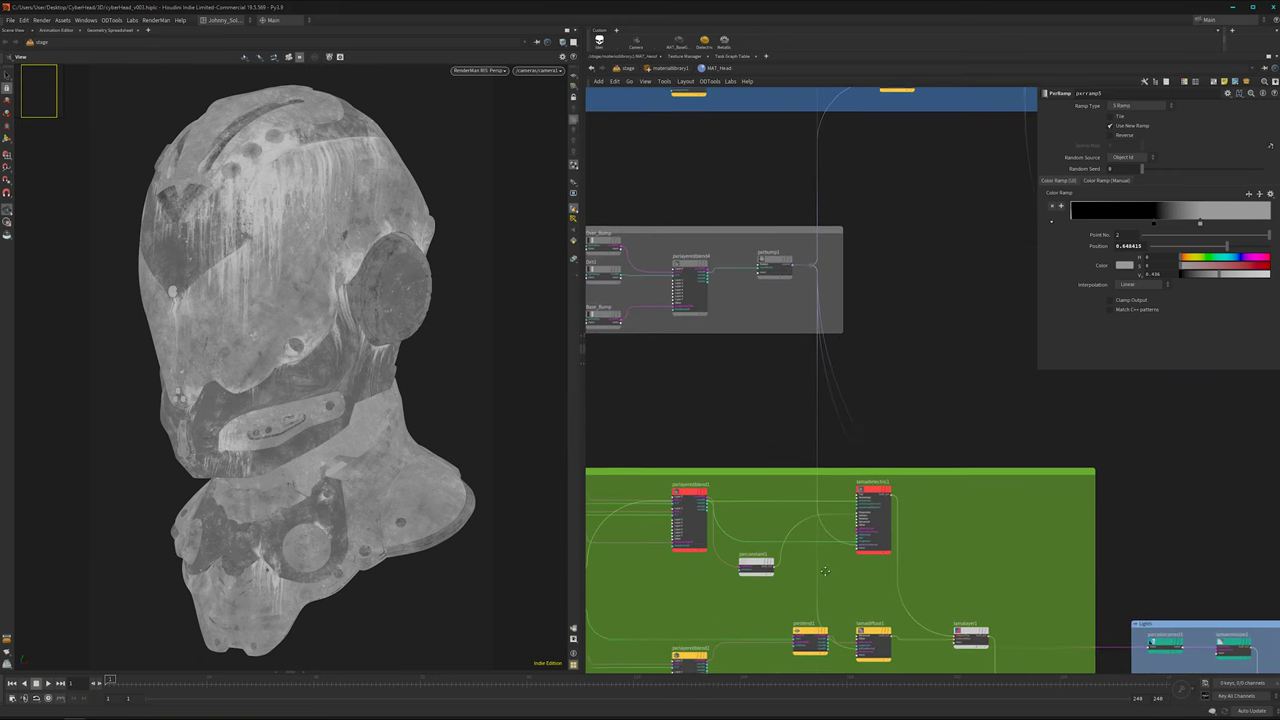
pyautogui.scroll(2, 840, 527)
pyautogui.scroll(2, 840, 527)
pyautogui.moveTo(846, 512); pyautogui.dragTo(797, 532, button='middle')
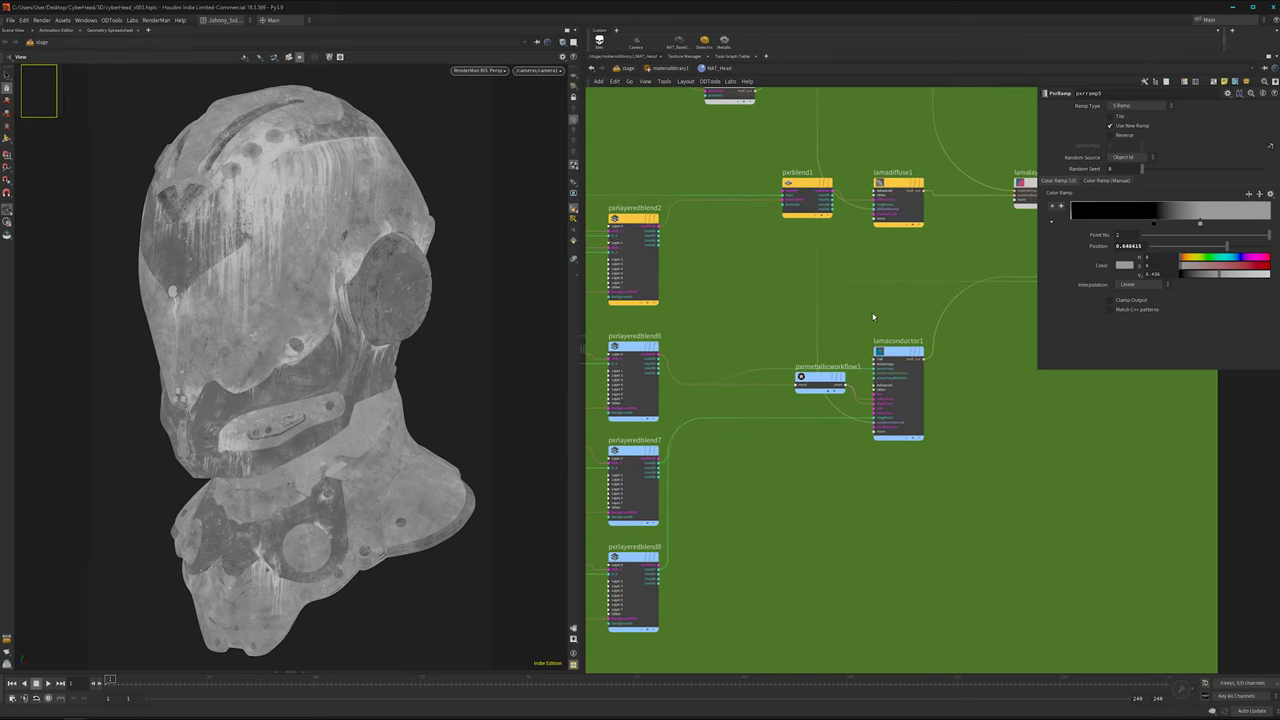
pyautogui.moveTo(874, 315); pyautogui.dragTo(966, 505)
pyautogui.scroll(-3, 912, 558)
pyautogui.moveTo(869, 296); pyautogui.dragTo(853, 383, button='middle')
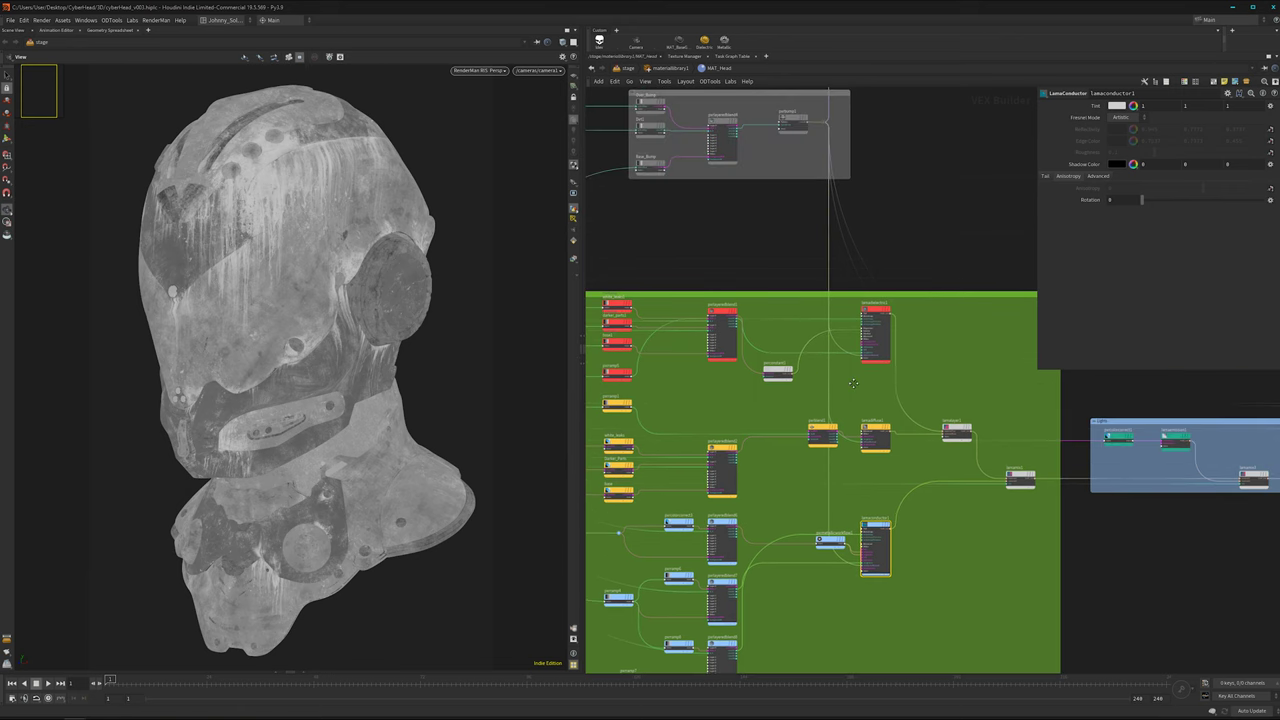
# - Follow the green group's output to the Lights group and examine its color correct, emission and mix nodes
pyautogui.moveTo(694, 412); pyautogui.dragTo(835, 417, button='middle')
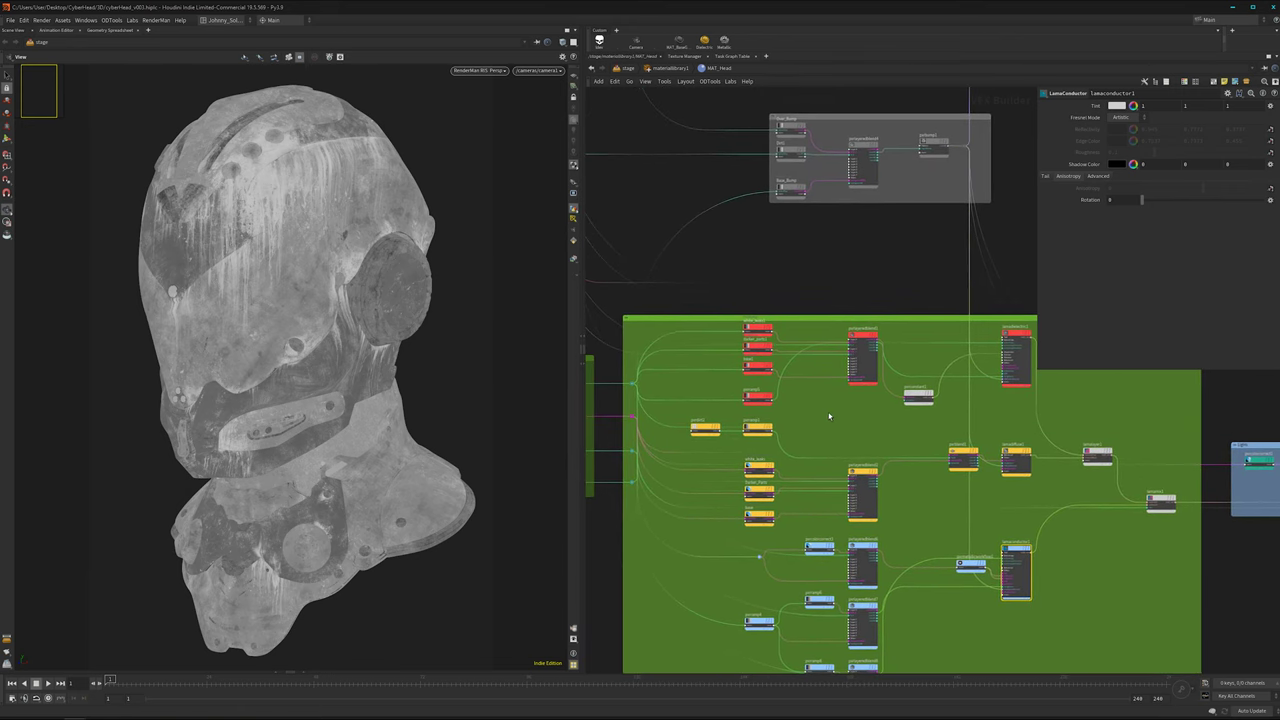
pyautogui.moveTo(845, 409); pyautogui.dragTo(828, 432, button='middle')
pyautogui.scroll(-5, 828, 432)
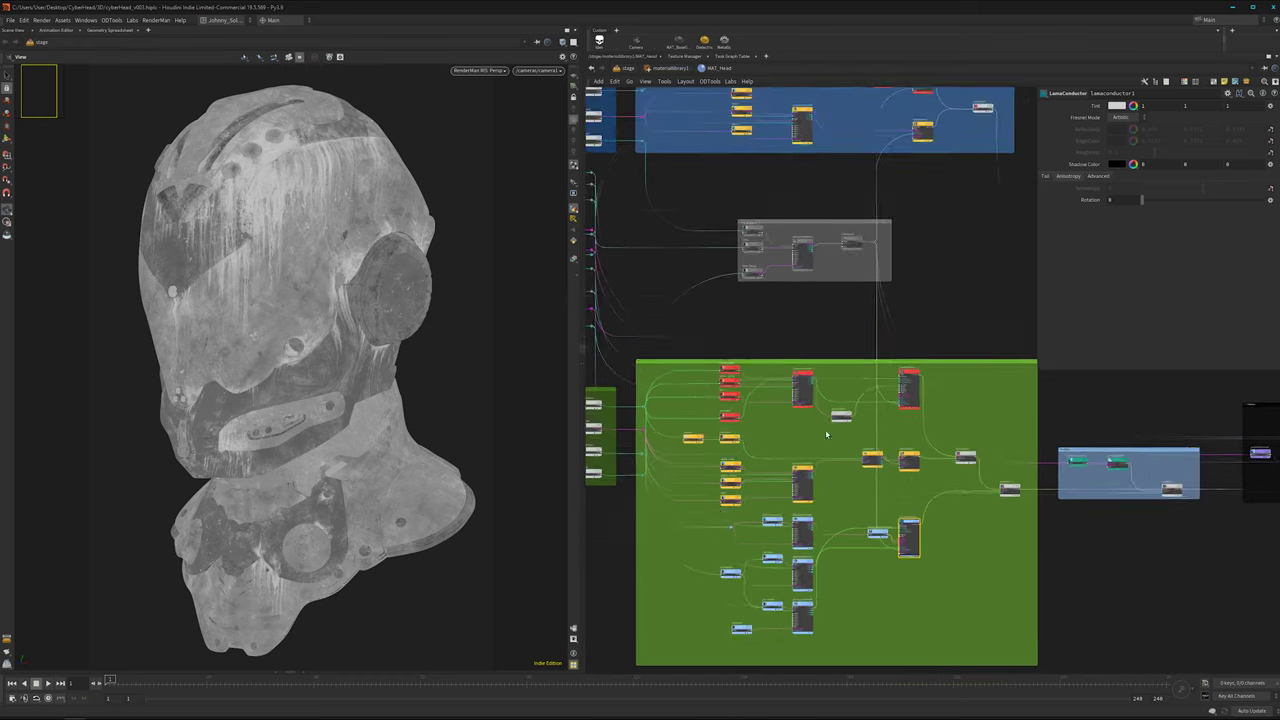
pyautogui.moveTo(899, 572); pyautogui.dragTo(795, 504, button='middle')
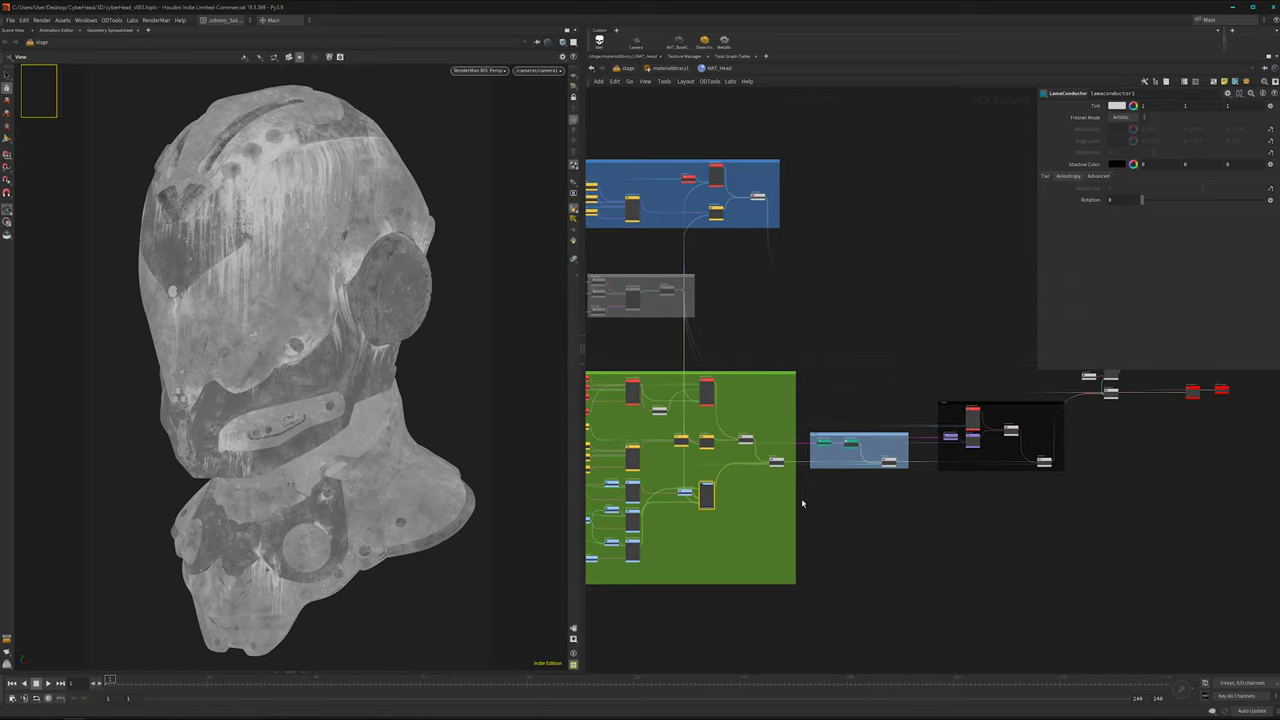
pyautogui.scroll(4, 826, 481)
pyautogui.moveTo(903, 489); pyautogui.dragTo(824, 514, button='middle')
pyautogui.scroll(3, 836, 513)
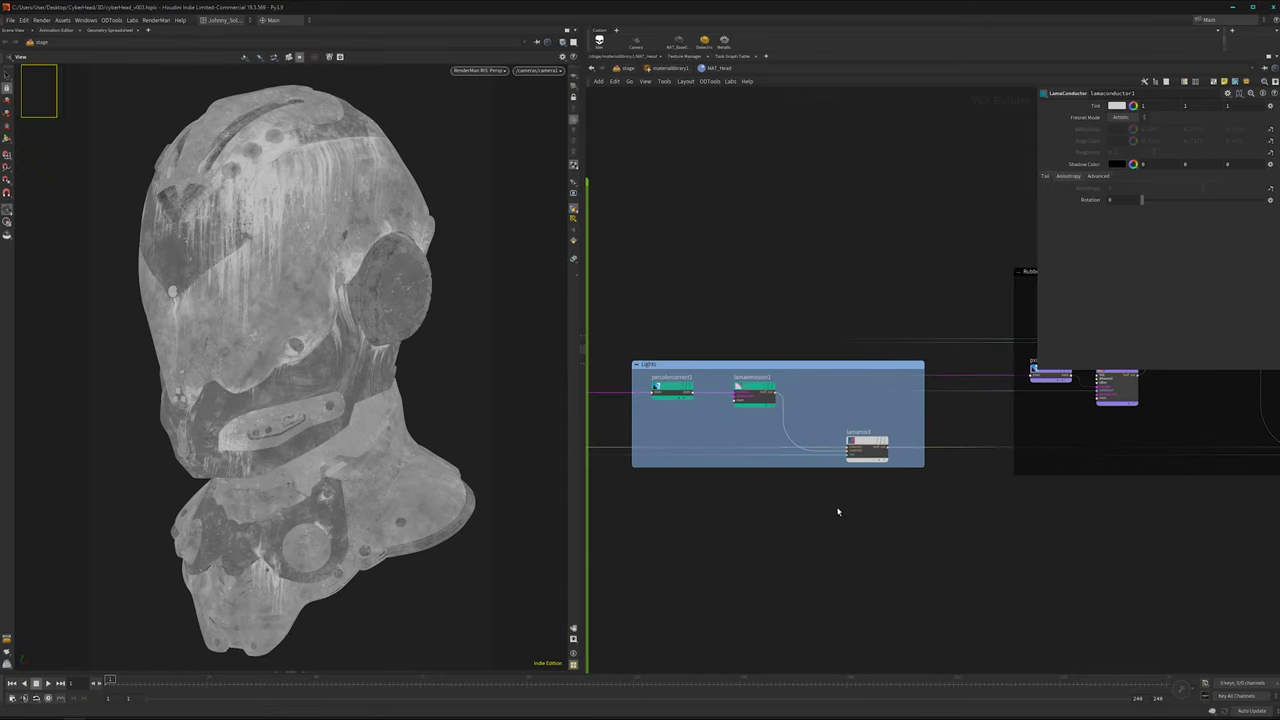
pyautogui.moveTo(898, 501); pyautogui.dragTo(827, 498, button='middle')
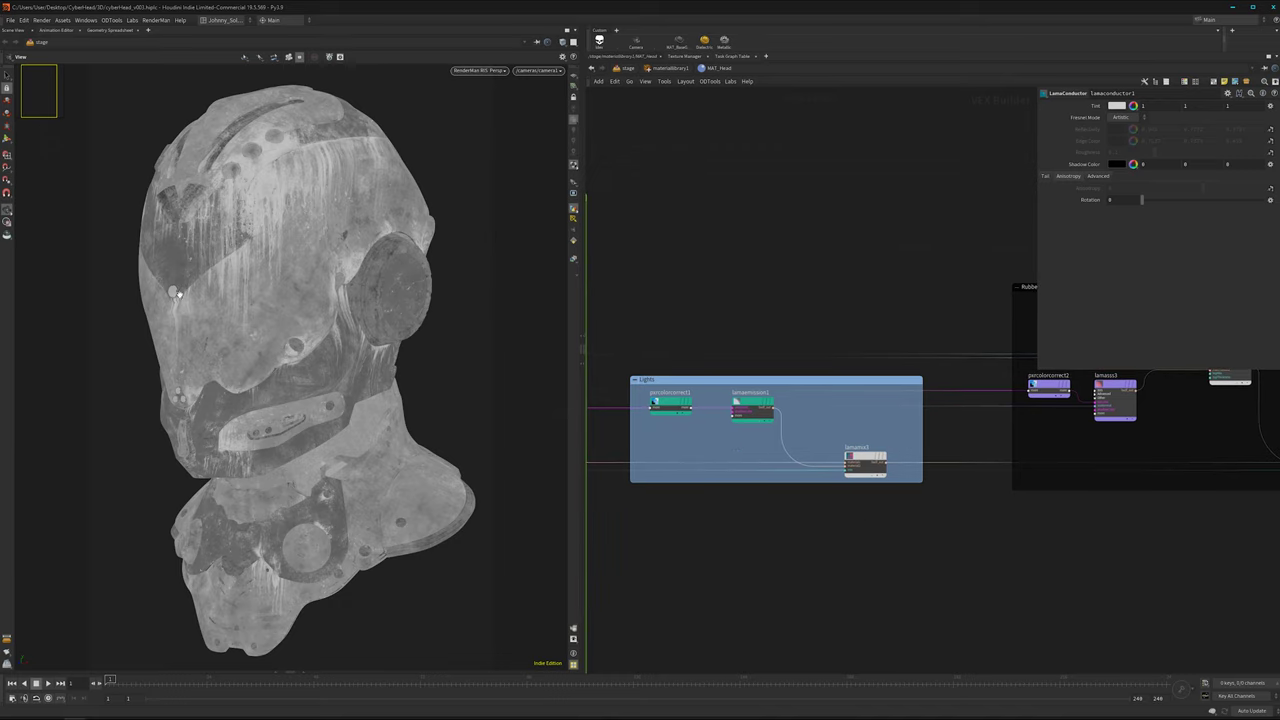
# - Examine how lamadielectric3, pxrcolorcorrect2 and lamasss3 feed lamalayer4 and lamamix2 in the Rubber group, and follow the chain onward
pyautogui.scroll(-2, 804, 527)
pyautogui.moveTo(1032, 534); pyautogui.dragTo(803, 568, button='middle')
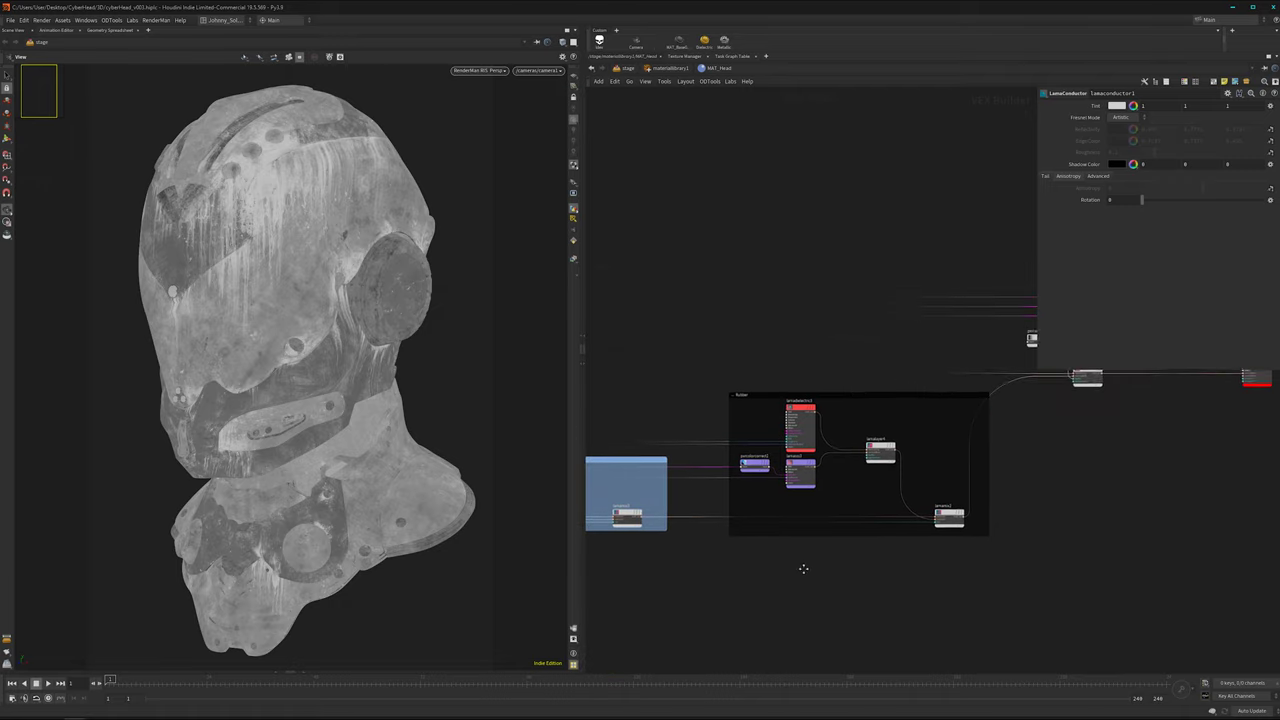
pyautogui.scroll(2, 827, 456)
pyautogui.scroll(2, 785, 508)
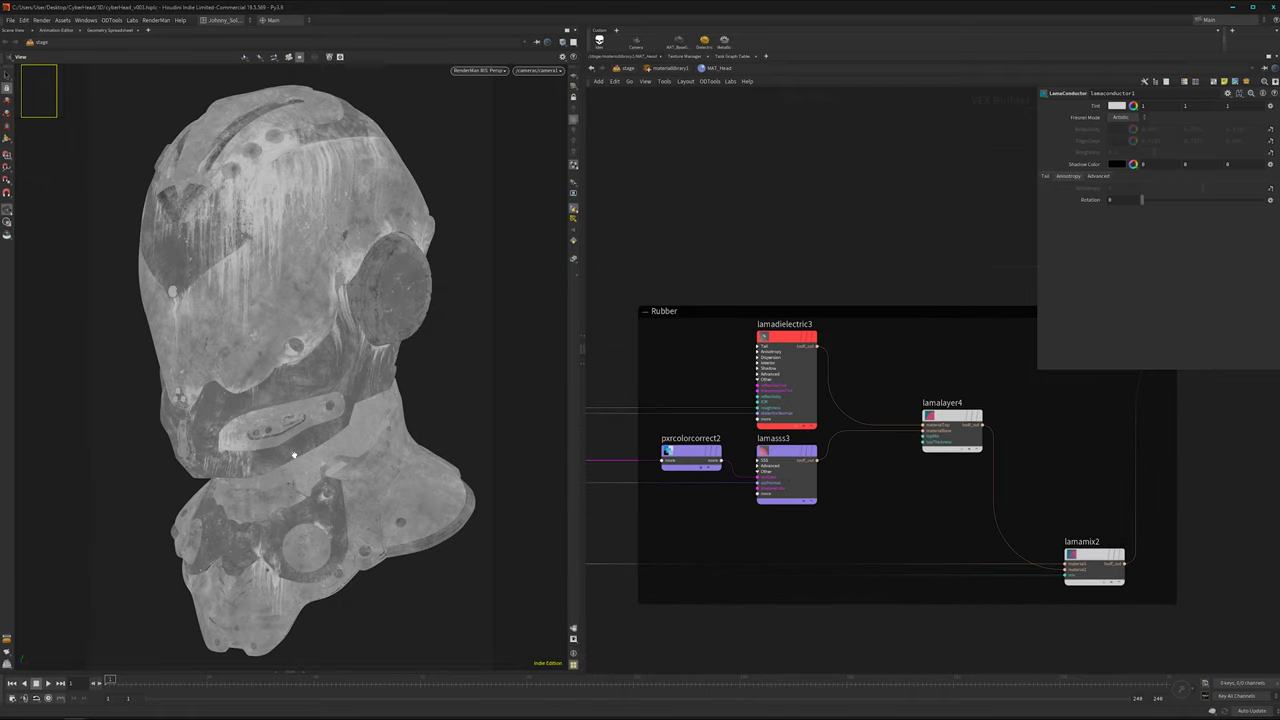
pyautogui.scroll(-3, 907, 558)
pyautogui.moveTo(1074, 515); pyautogui.dragTo(991, 566, button='middle')
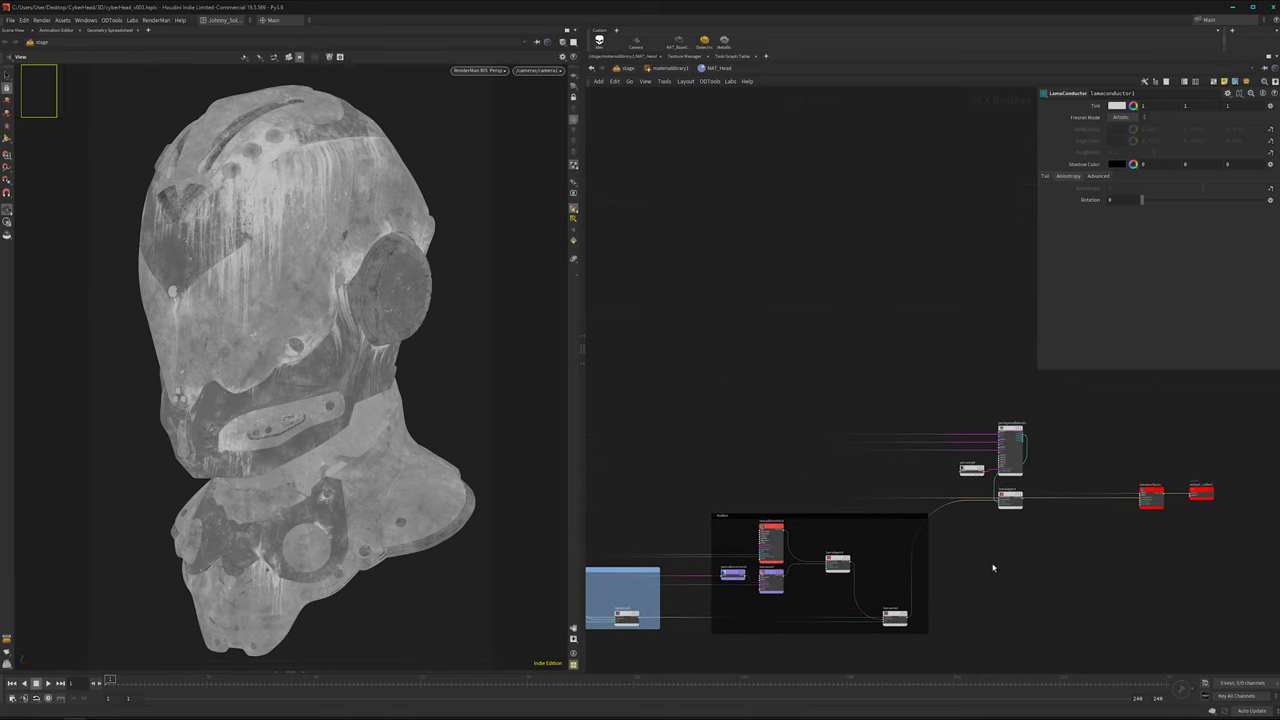
# - Move the pxrconstant1 preview node out of the green group to just below lamasurface1 and output_collect
pyautogui.scroll(-3, 991, 566)
pyautogui.scroll(2, 738, 510)
pyautogui.scroll(5, 678, 565)
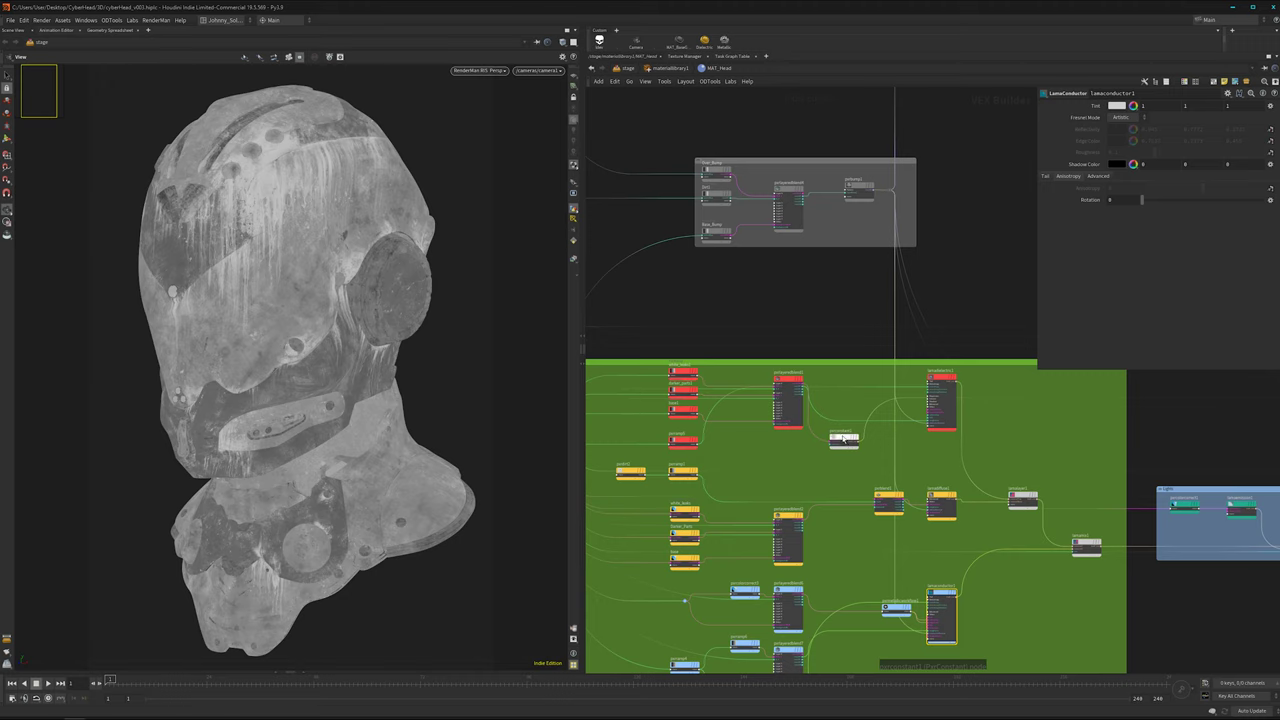
pyautogui.moveTo(843, 438); pyautogui.dragTo(1240, 405)
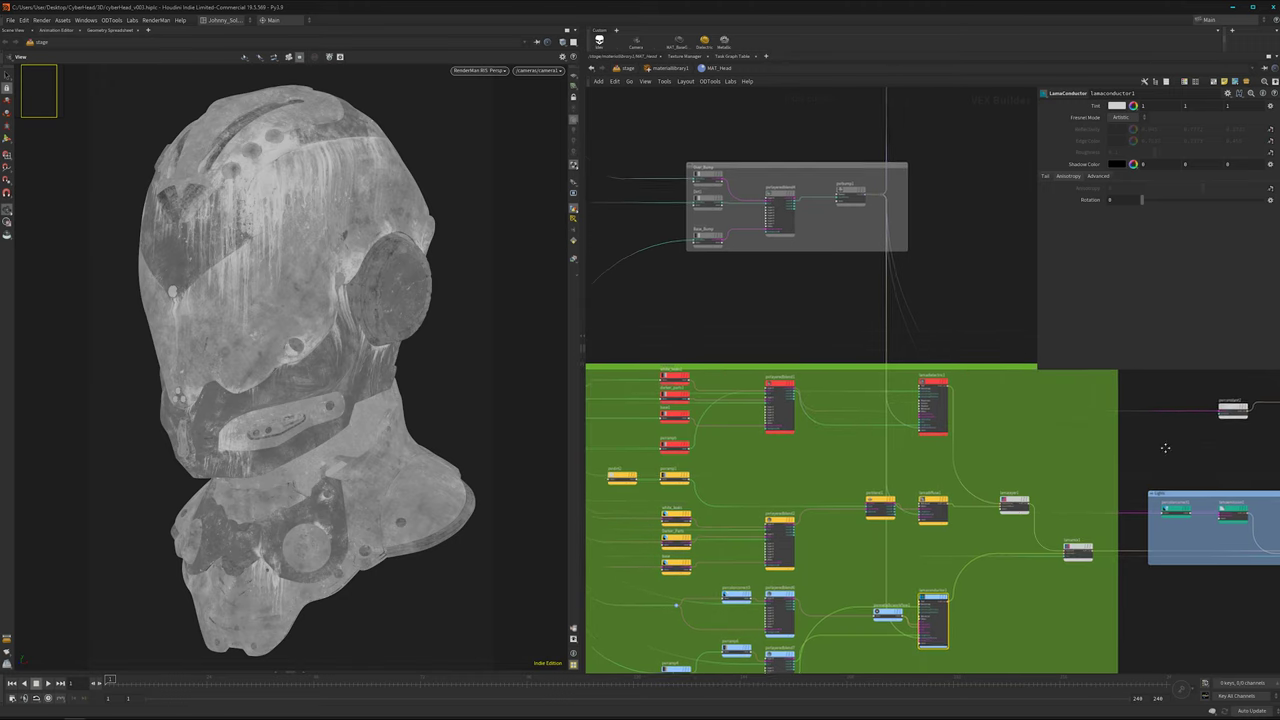
pyautogui.moveTo(1165, 448); pyautogui.dragTo(640, 480, button='middle')
pyautogui.moveTo(671, 461); pyautogui.dragTo(1215, 523)
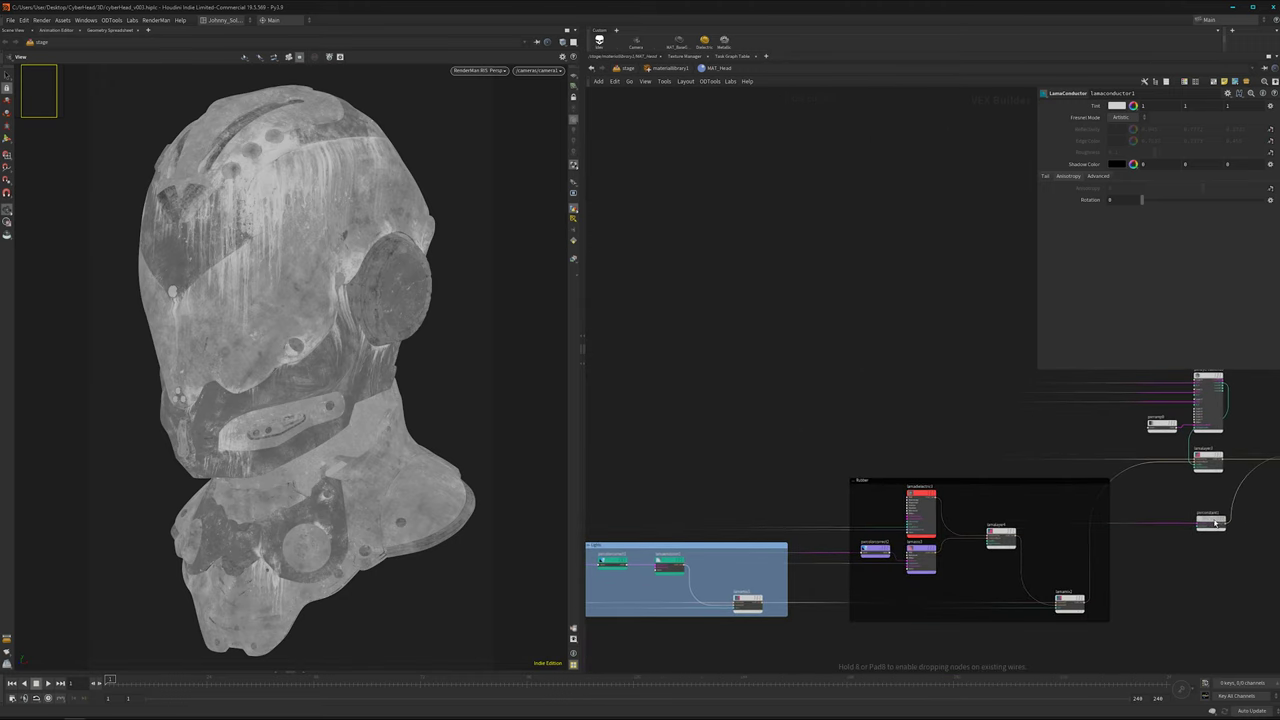
pyautogui.moveTo(1216, 522); pyautogui.dragTo(814, 534, button='middle')
pyautogui.scroll(3, 814, 534)
pyautogui.moveTo(820, 538); pyautogui.dragTo(1138, 521)
pyautogui.scroll(3, 1067, 492)
pyautogui.moveTo(1067, 492); pyautogui.dragTo(705, 551, button='middle')
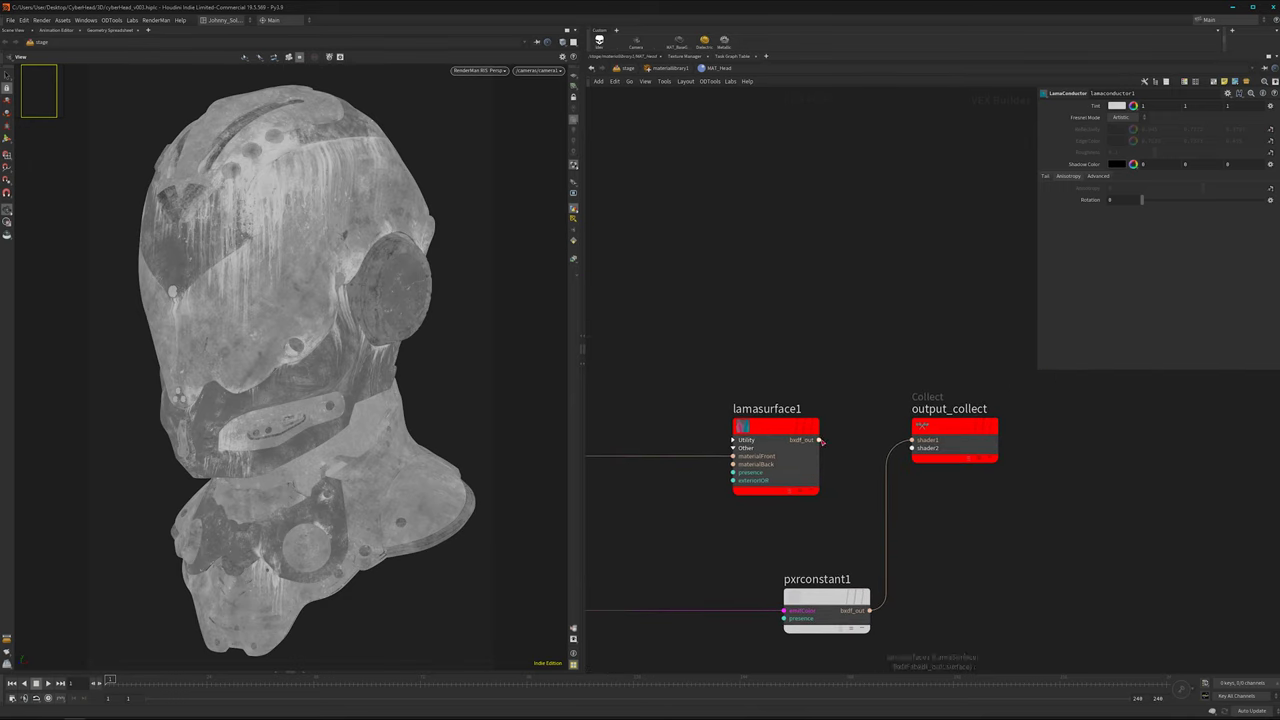
# - Connect the bxdf_out of lamasurface1 to the shader1 input of output_collect in place of pxrconstant1
pyautogui.moveTo(819, 440); pyautogui.dragTo(911, 440)
pyautogui.scroll(-5, 826, 524)
pyautogui.moveTo(846, 525); pyautogui.dragTo(956, 518, button='middle')
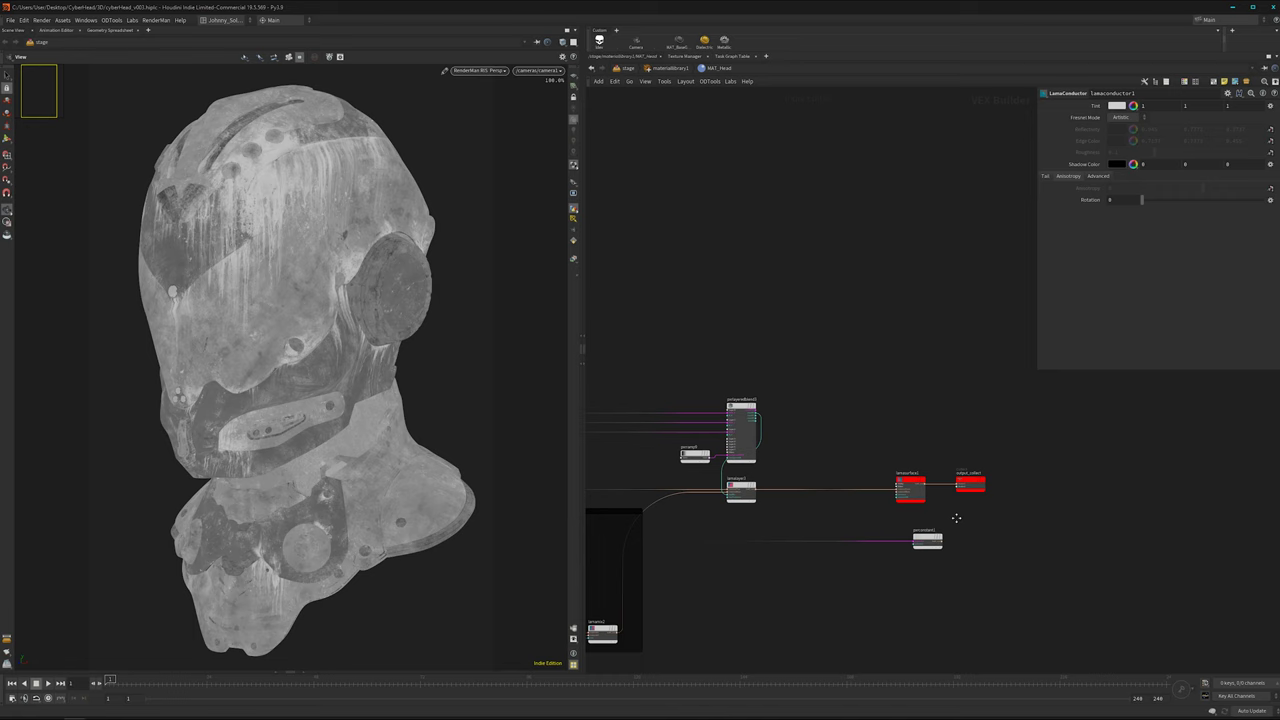
pyautogui.press('h')
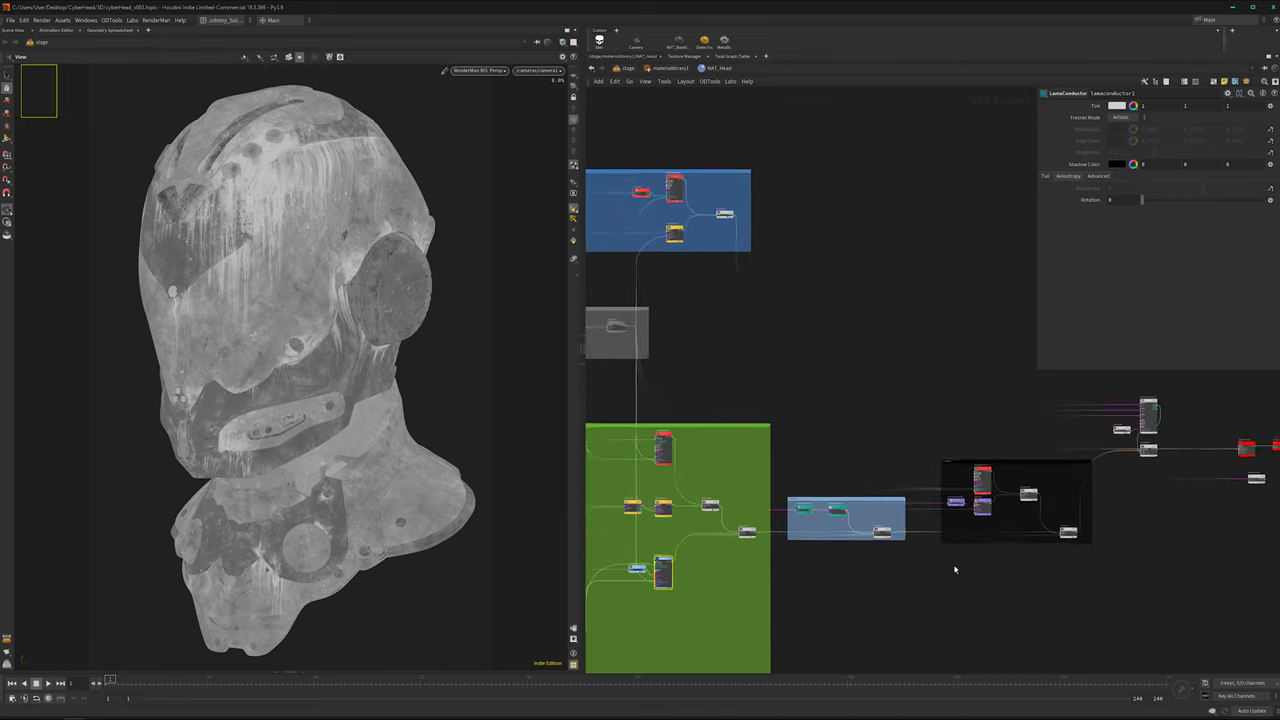
# - Examine the dielectric, diffuse and conductor branches of the green group against the full material render
pyautogui.scroll(2, 954, 569)
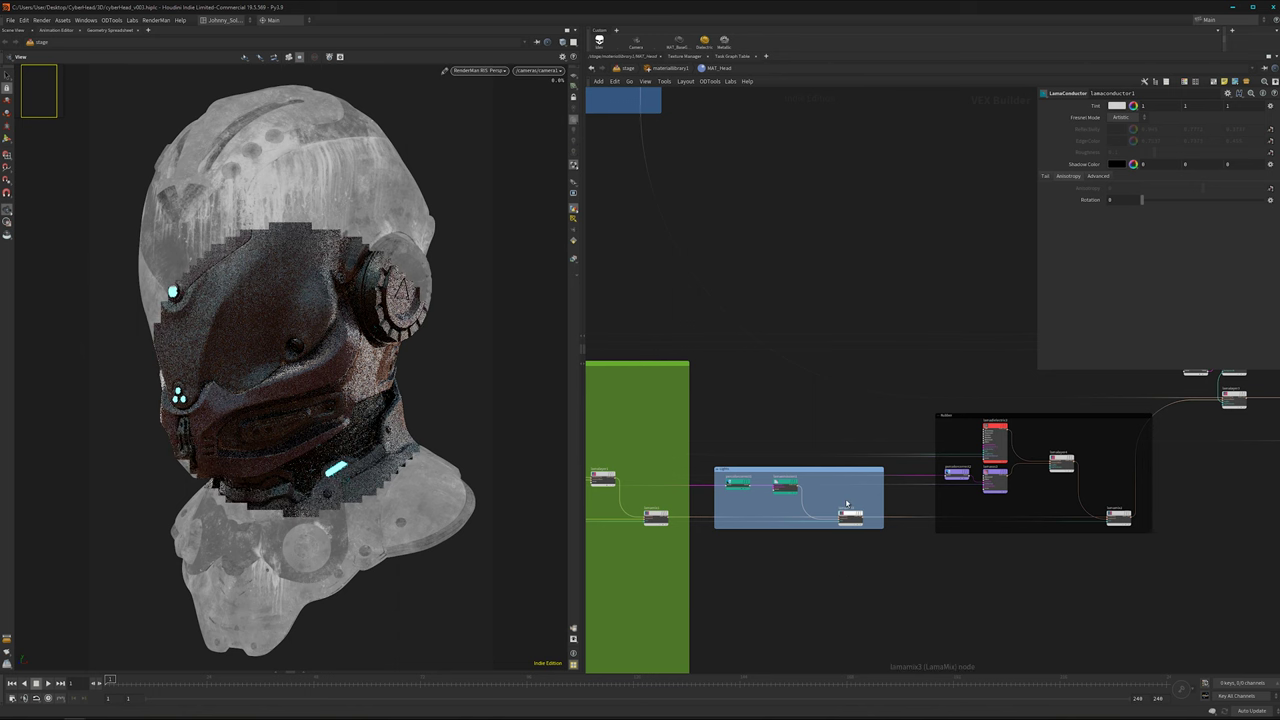
pyautogui.moveTo(794, 591); pyautogui.dragTo(966, 530, button='middle')
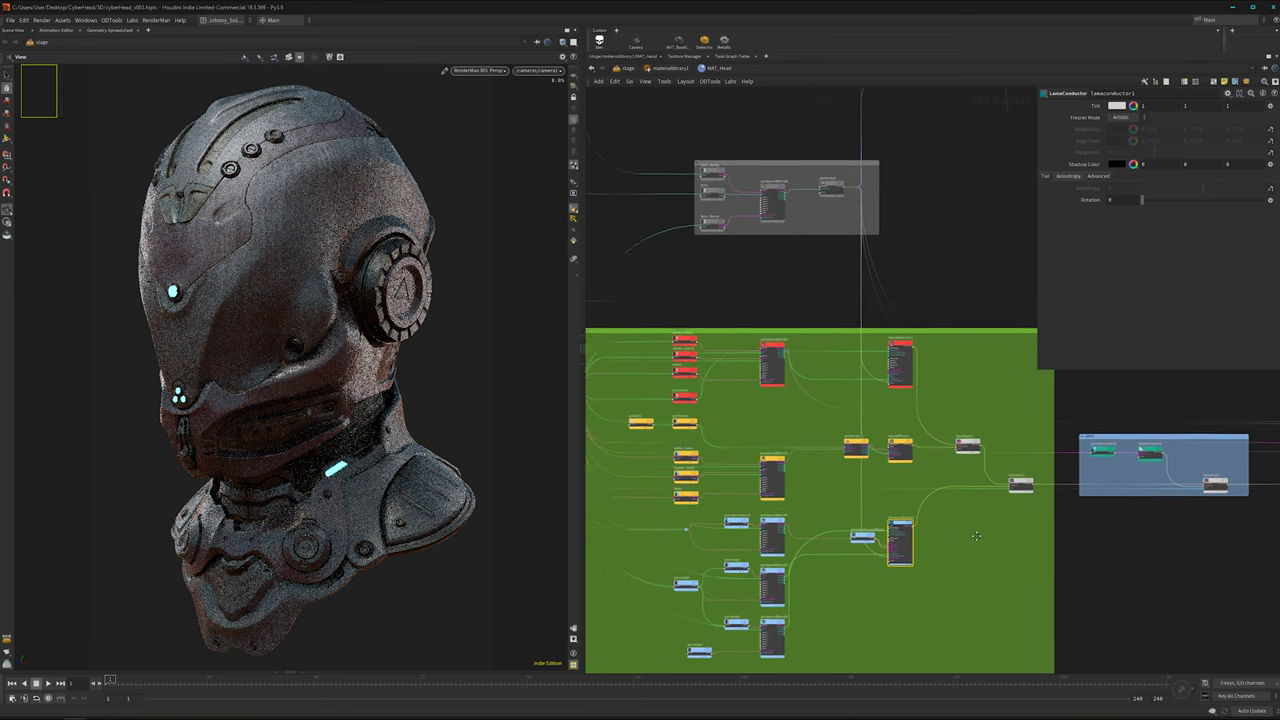
pyautogui.moveTo(976, 536); pyautogui.dragTo(1004, 536, button='middle')
pyautogui.scroll(3, 775, 403)
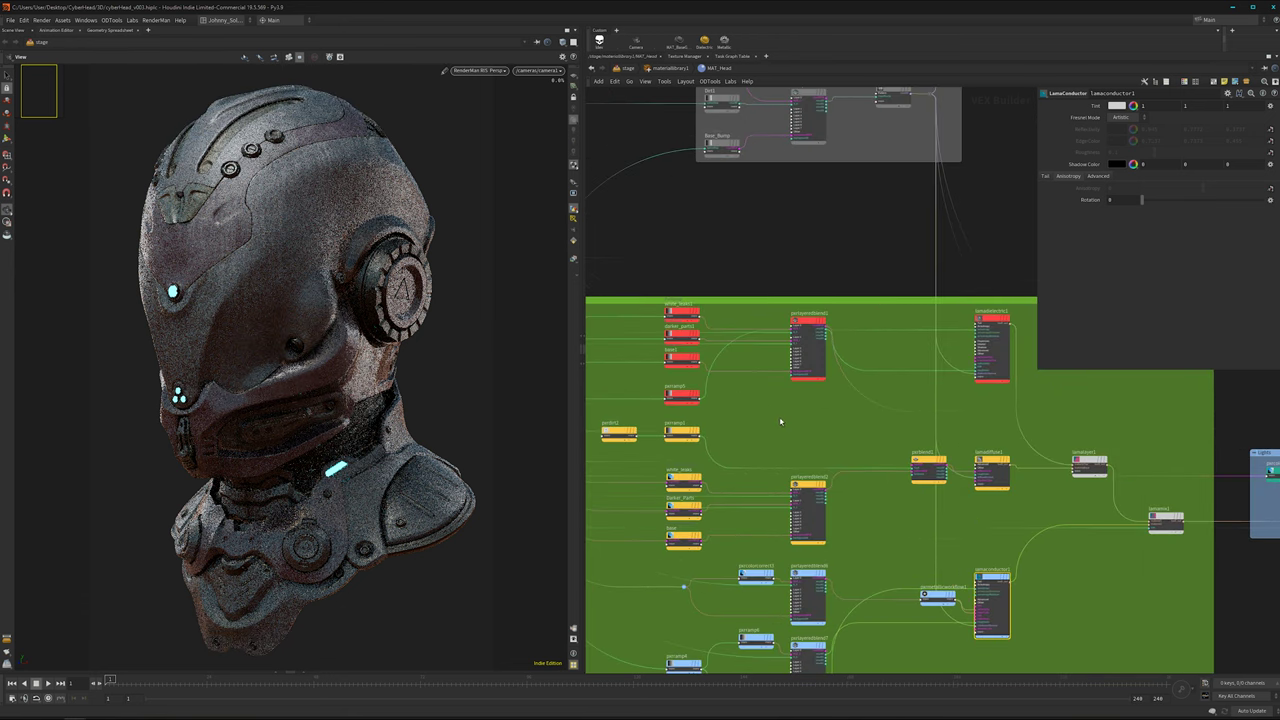
pyautogui.moveTo(780, 420); pyautogui.dragTo(745, 357, button='middle')
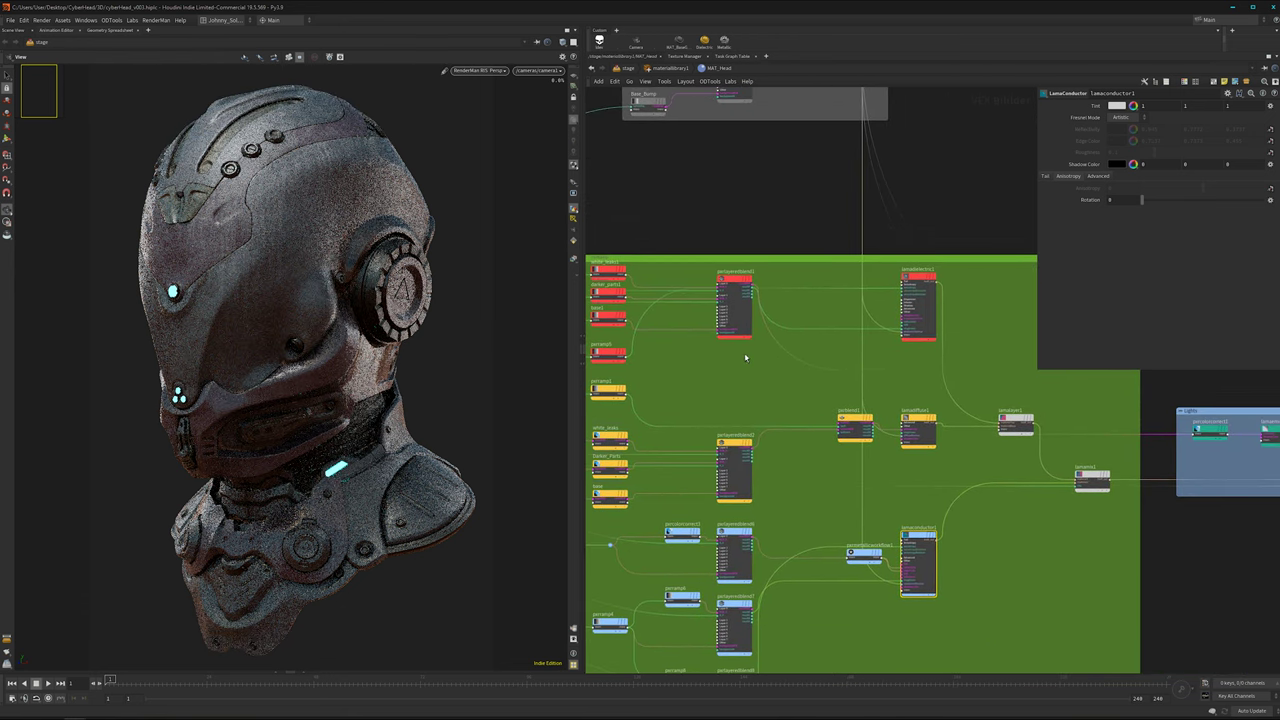
pyautogui.scroll(-3, 857, 371)
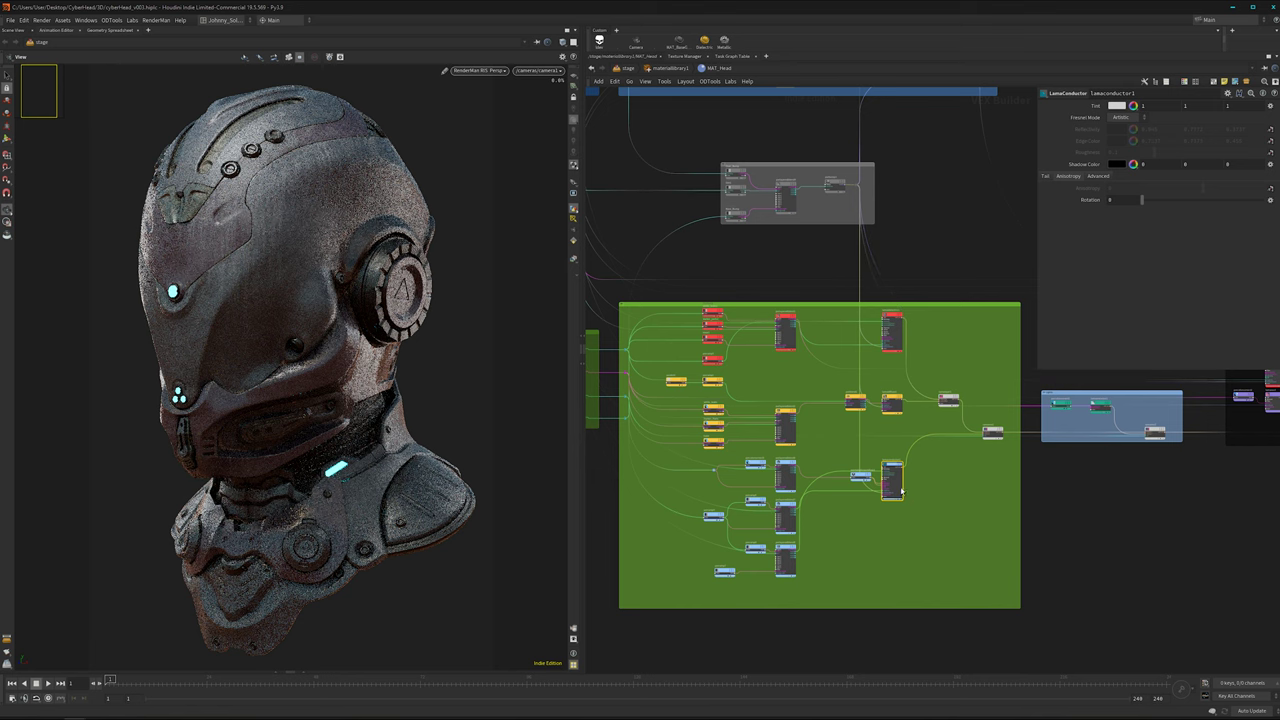
# - Survey the blue, grey bump and green groups of the network and how they connect with one another
pyautogui.moveTo(880, 165); pyautogui.dragTo(826, 400, button='middle')
pyautogui.scroll(-3, 834, 410)
pyautogui.scroll(2, 756, 386)
pyautogui.scroll(-4, 809, 426)
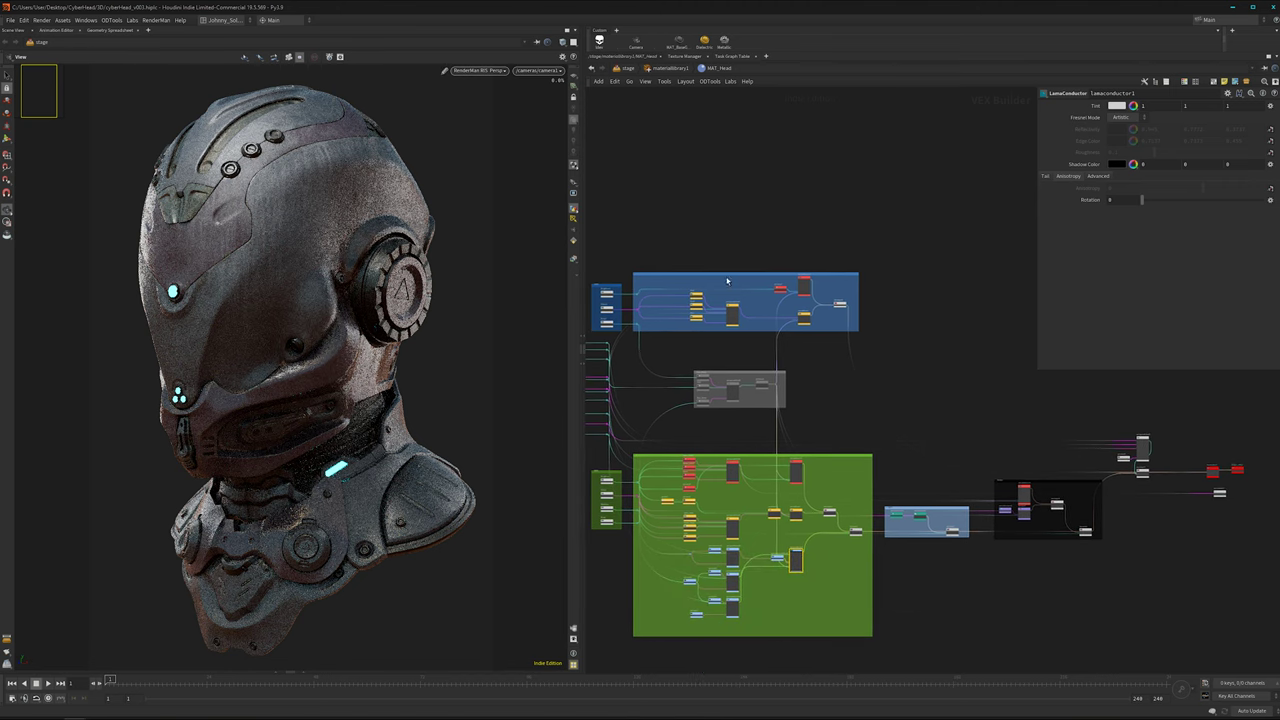
pyautogui.scroll(2, 752, 337)
pyautogui.moveTo(752, 337); pyautogui.dragTo(803, 320, button='middle')
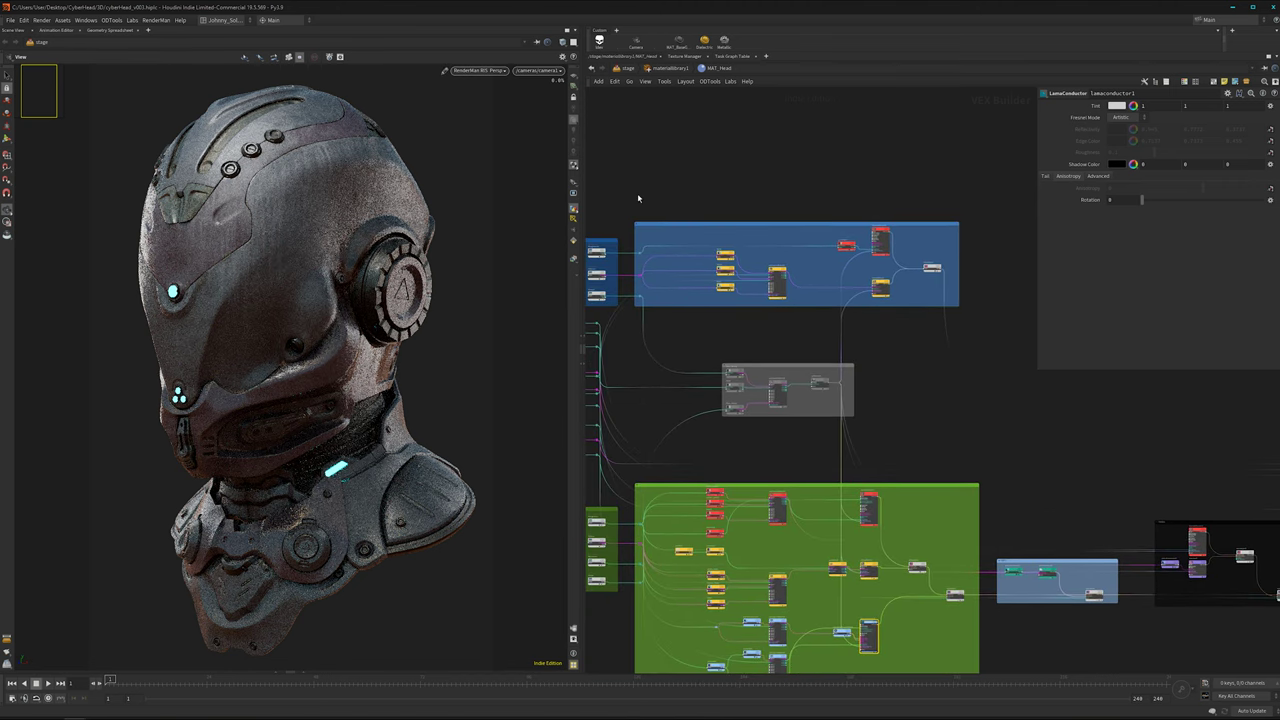
pyautogui.moveTo(917, 449); pyautogui.dragTo(893, 346, button='middle')
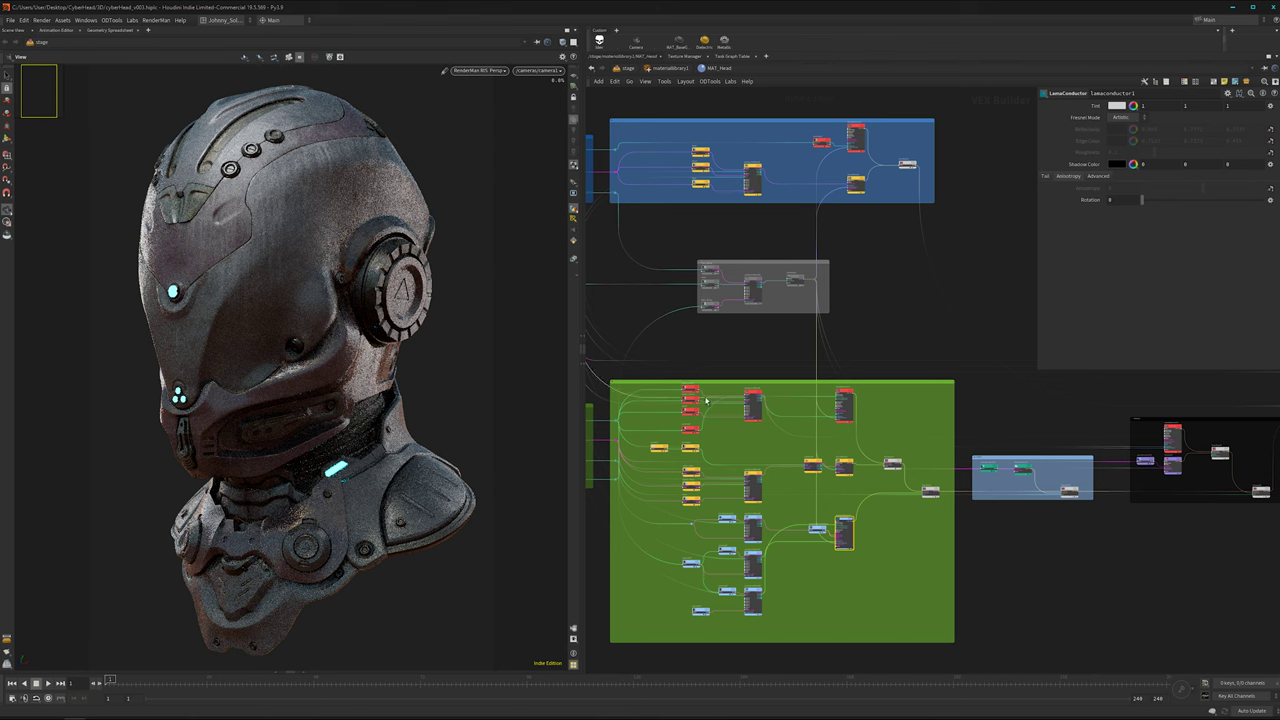
pyautogui.moveTo(735, 343); pyautogui.dragTo(725, 409, button='middle')
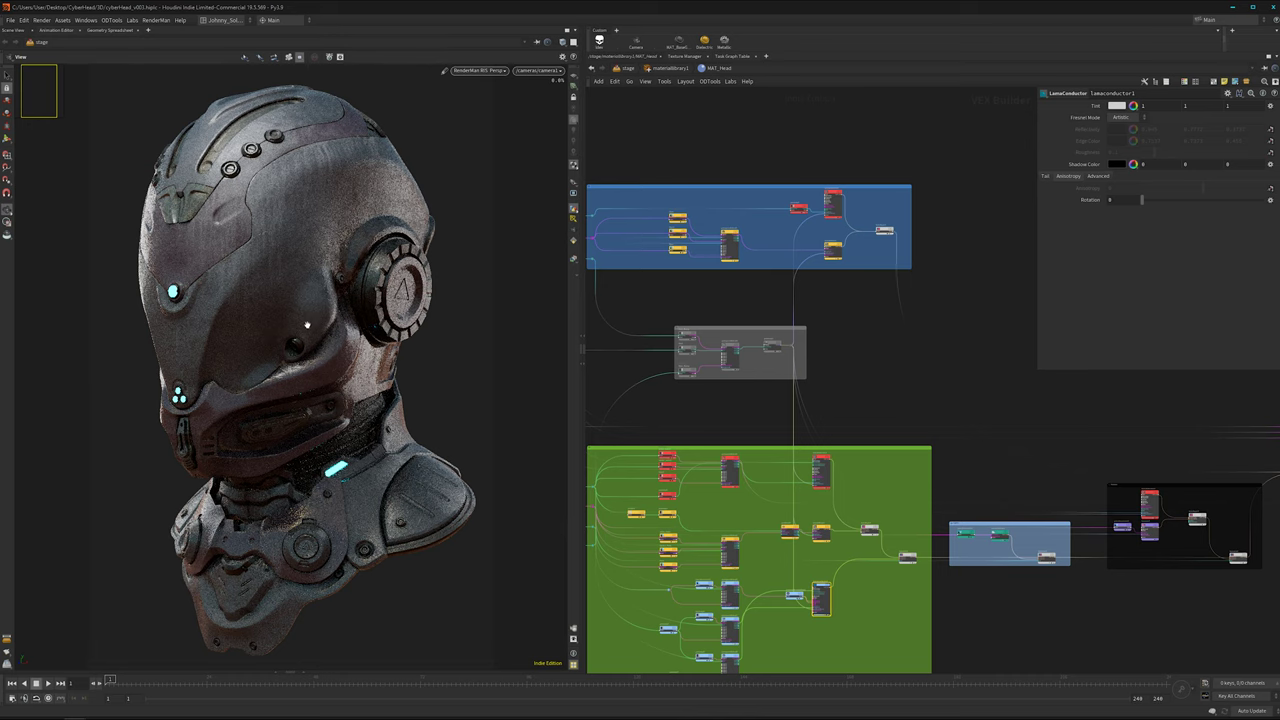
# - Select pxrlayeredblend3 above lamalayer3, near the end of the network, to display its layer settings
pyautogui.moveTo(1057, 477); pyautogui.dragTo(786, 466, button='middle')
pyautogui.scroll(2, 955, 452)
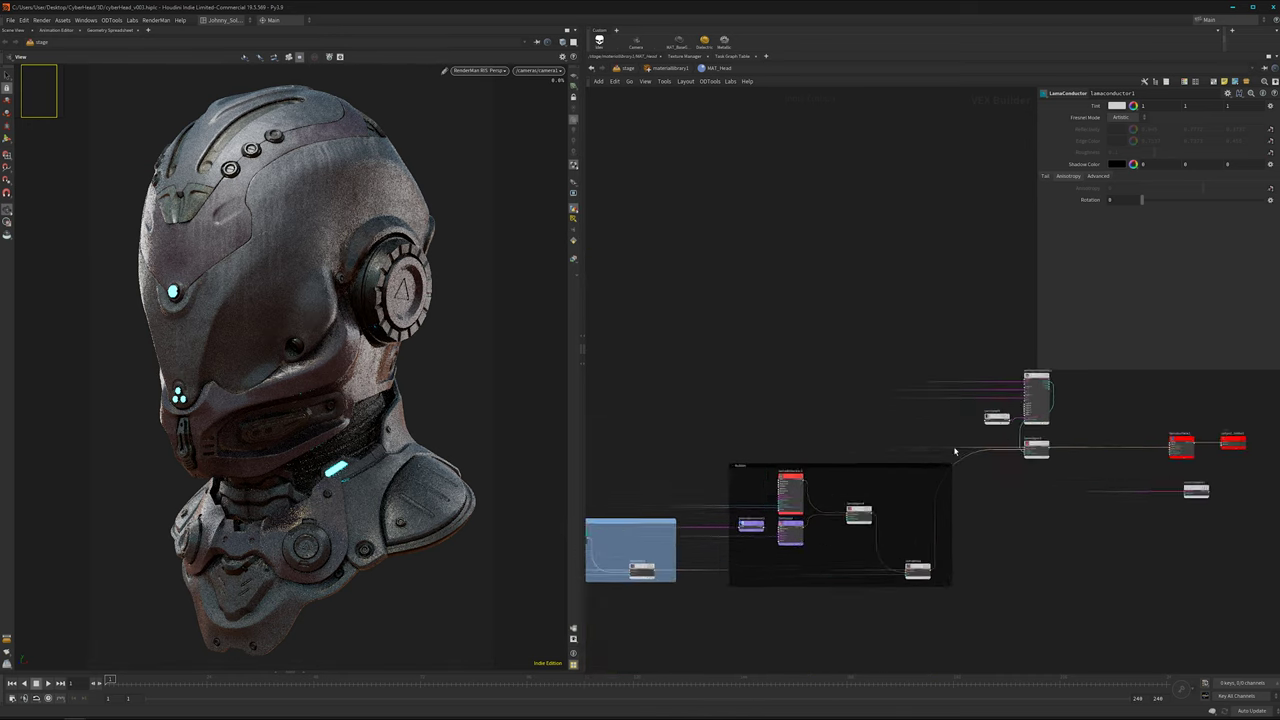
pyautogui.scroll(6, 955, 452)
pyautogui.click(883, 400)
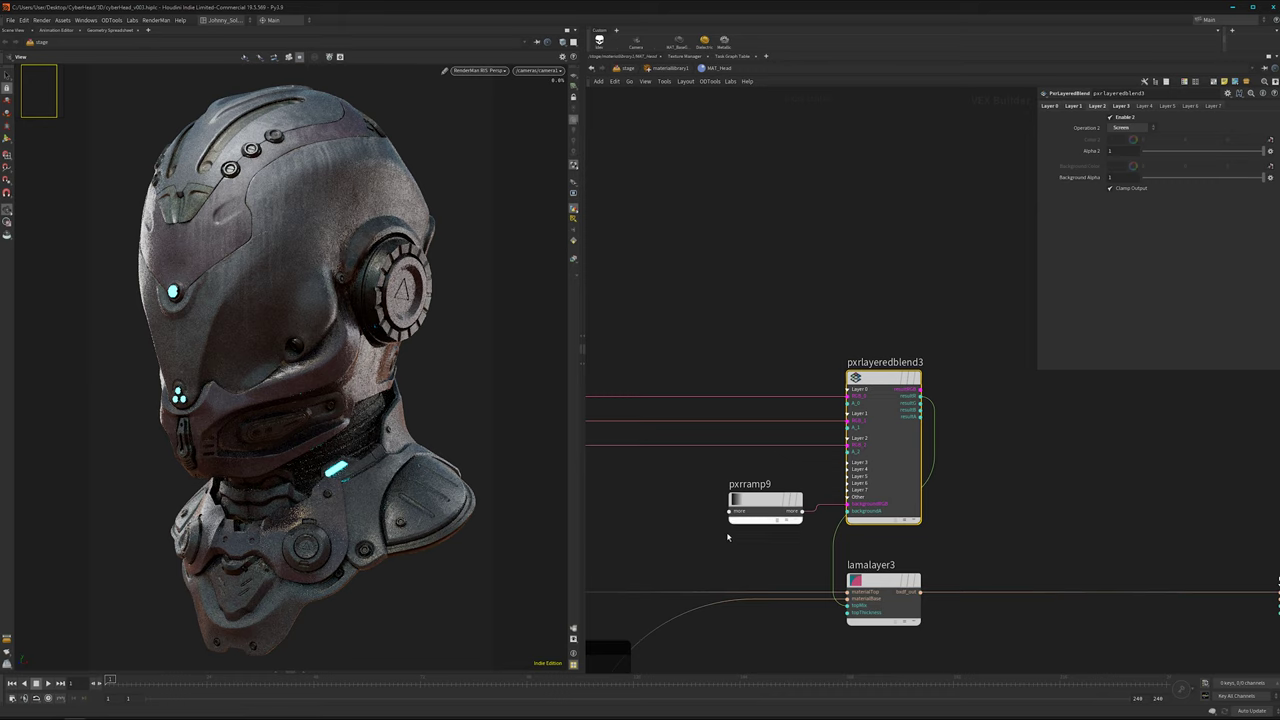
# - Trace the network from pxrlayeredblend3 and lamalayer3 back through the black and light blue groups to the green and blue groups
pyautogui.scroll(-3, 700, 505)
pyautogui.moveTo(669, 541); pyautogui.dragTo(837, 510, button='middle')
pyautogui.scroll(1, 866, 500)
pyautogui.scroll(1, 900, 496)
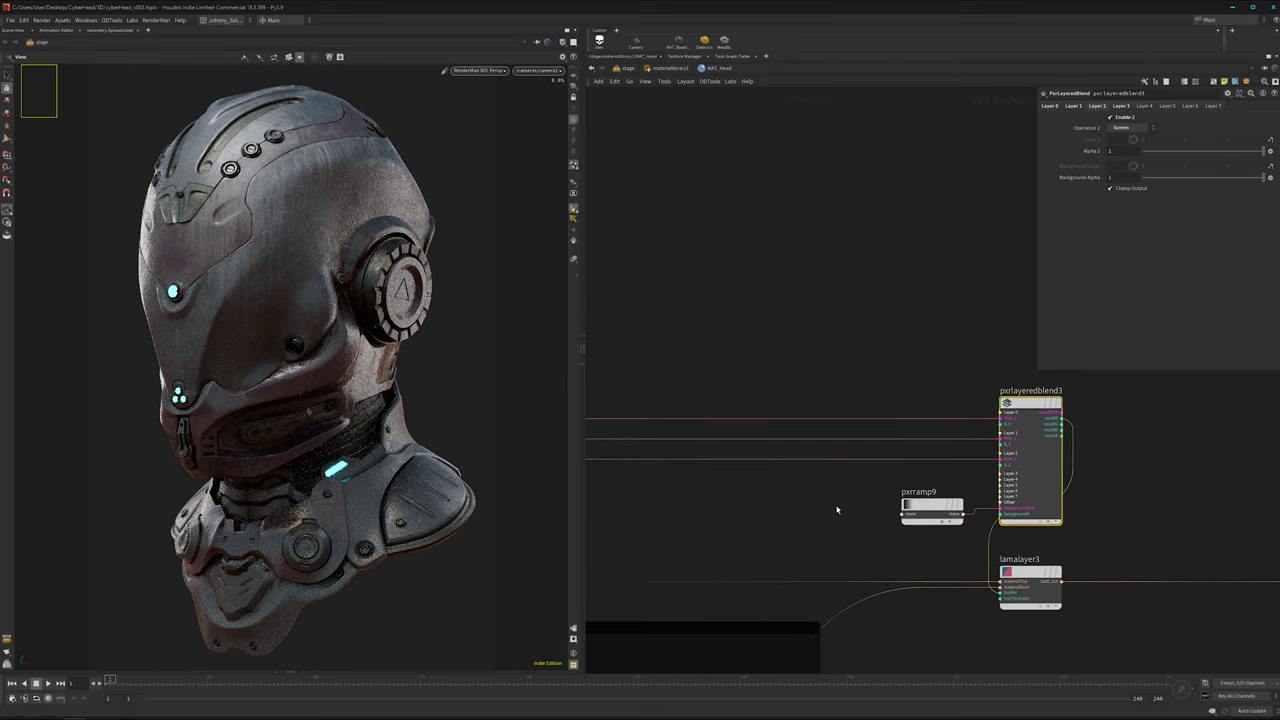
pyautogui.scroll(-2, 835, 505)
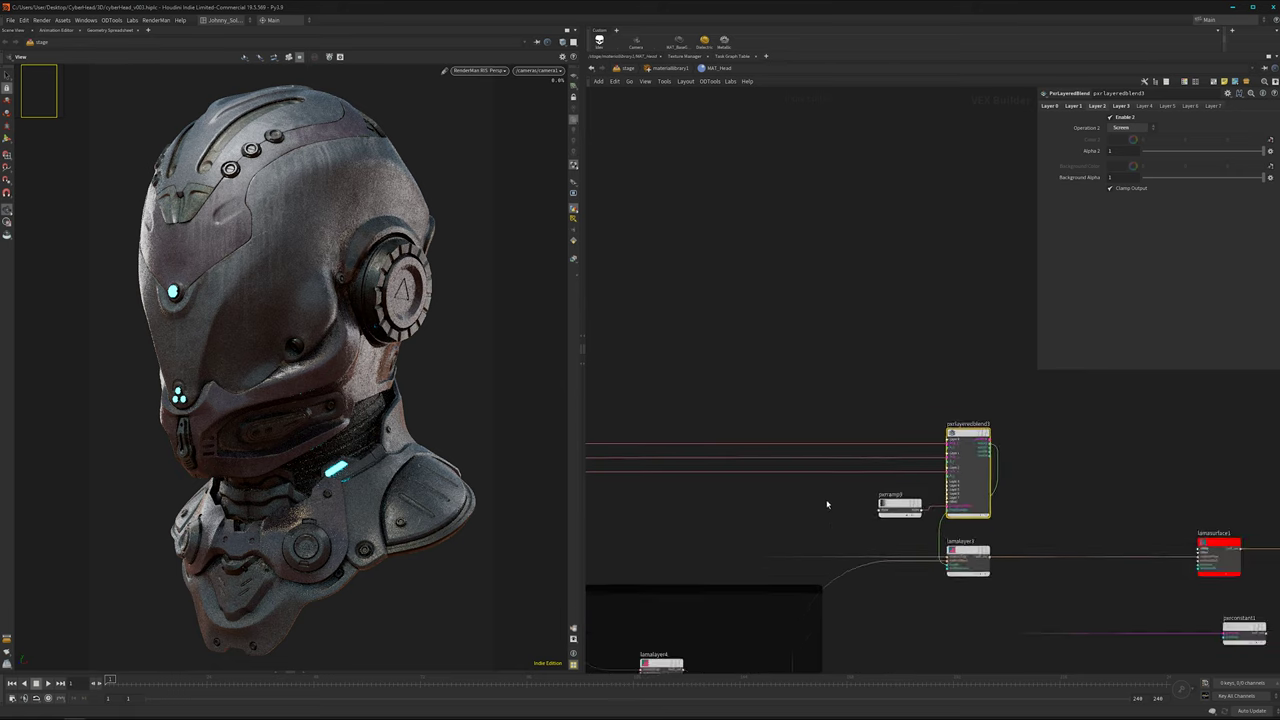
pyautogui.scroll(-2, 748, 515)
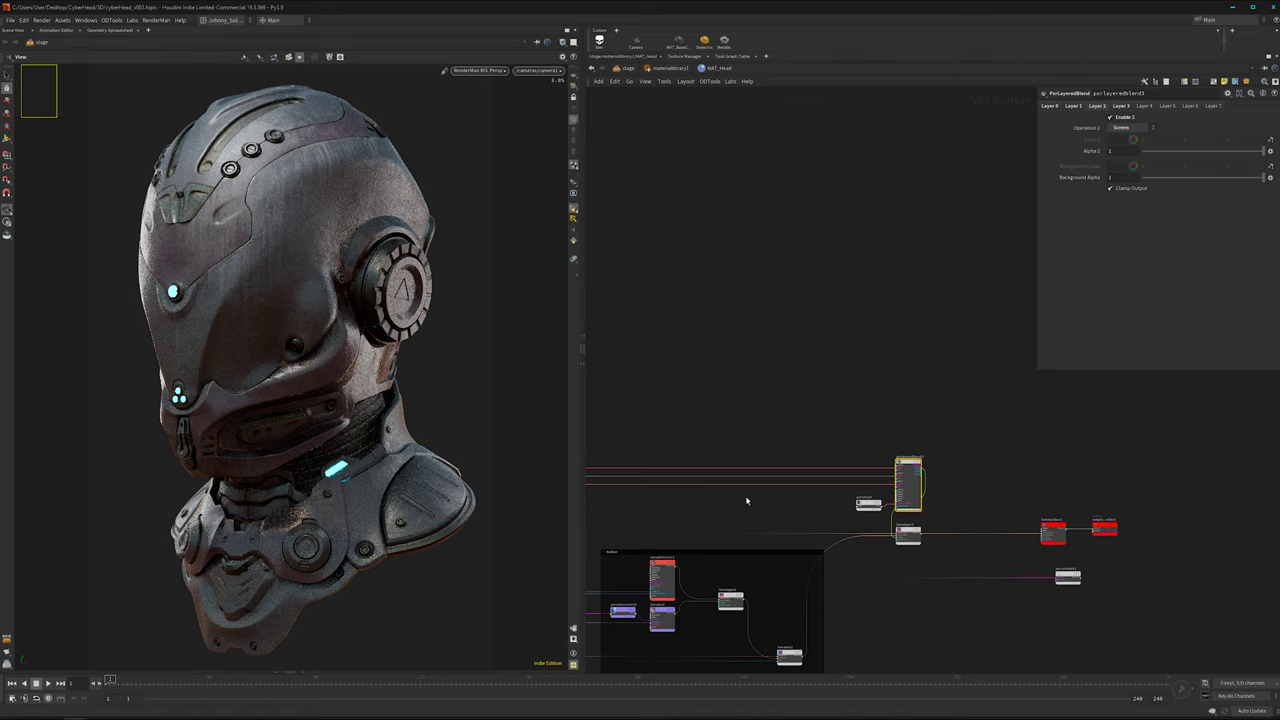
pyautogui.moveTo(746, 498); pyautogui.dragTo(914, 547, button='middle')
pyautogui.scroll(-4, 842, 542)
pyautogui.moveTo(718, 549); pyautogui.dragTo(967, 467, button='middle')
pyautogui.scroll(1, 892, 566)
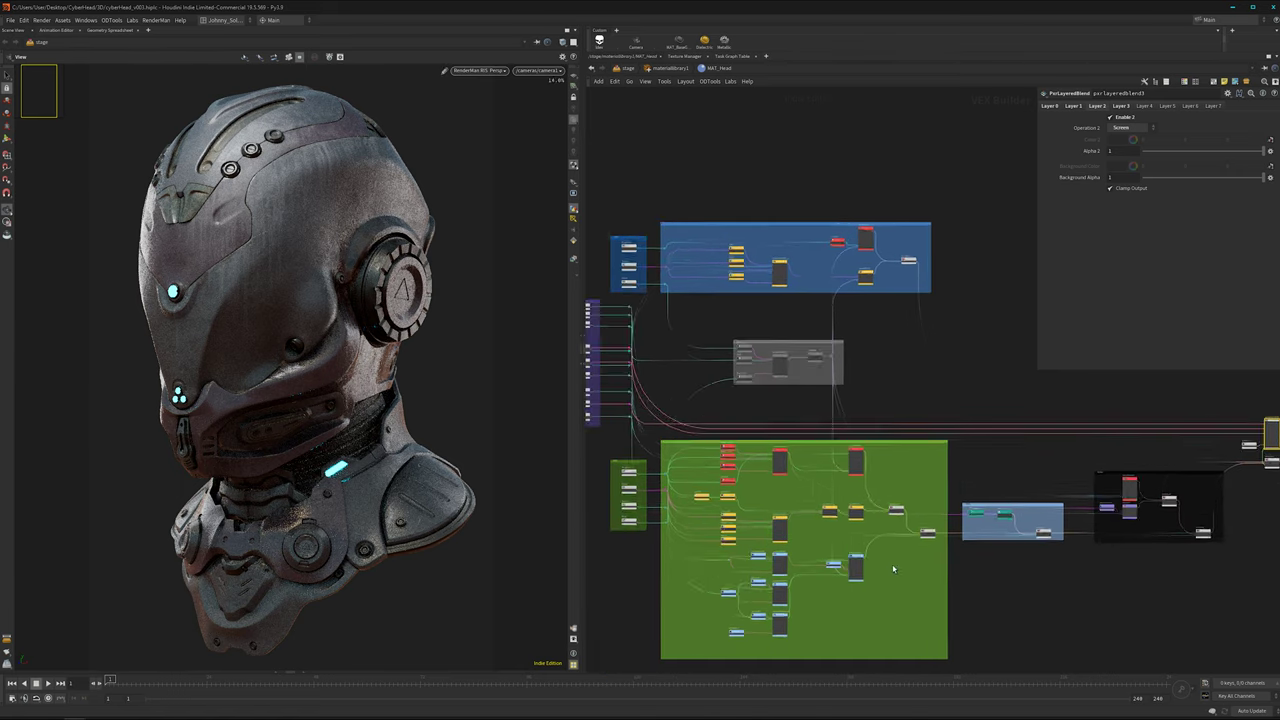
# - Review the overall node layout and compare the blue, grey bump and green groups with the rendered head
pyautogui.scroll(1, 893, 568)
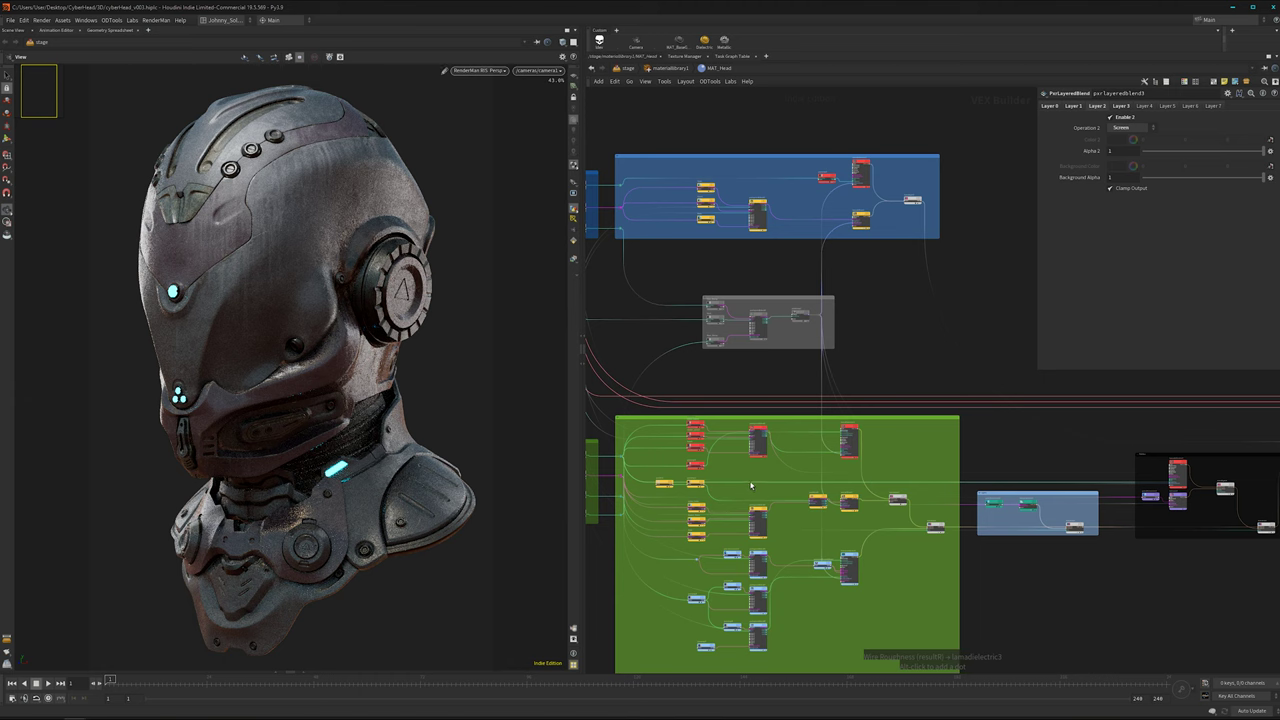
pyautogui.scroll(-1, 741, 484)
pyautogui.moveTo(877, 571); pyautogui.dragTo(900, 547, button='middle')
pyautogui.scroll(-1, 1010, 565)
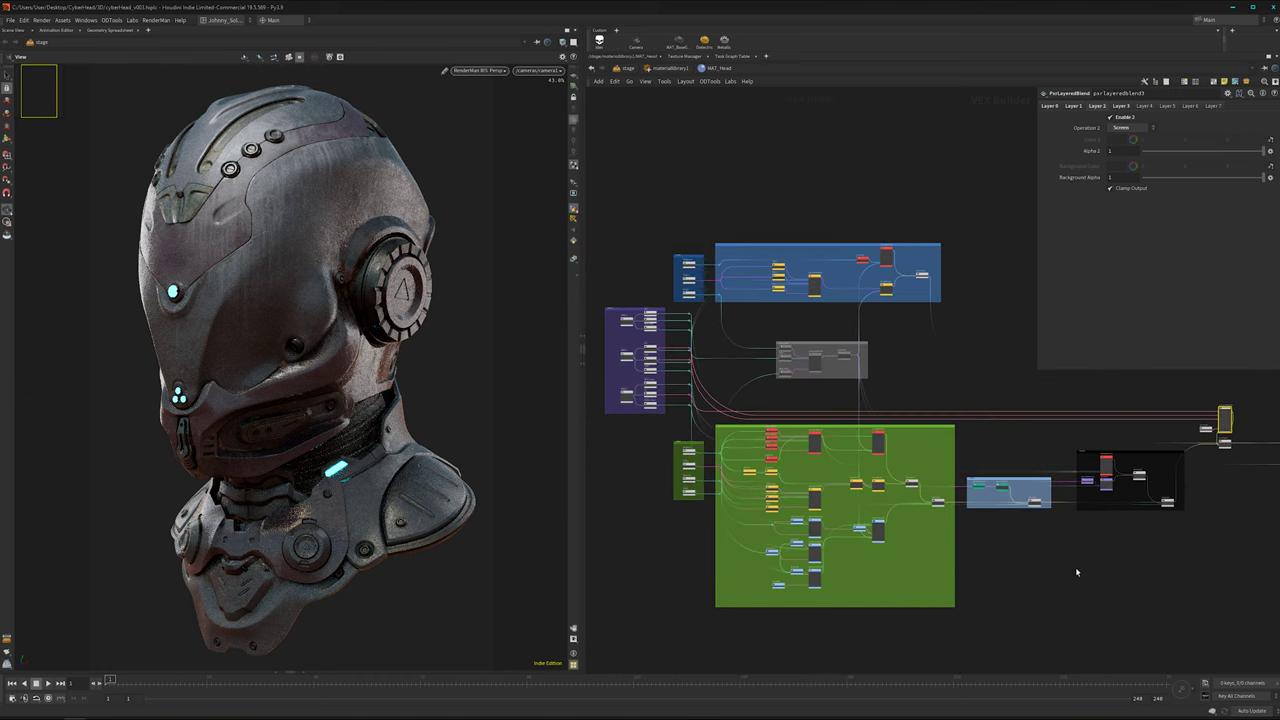
pyautogui.moveTo(1077, 572); pyautogui.dragTo(1021, 581, button='middle')
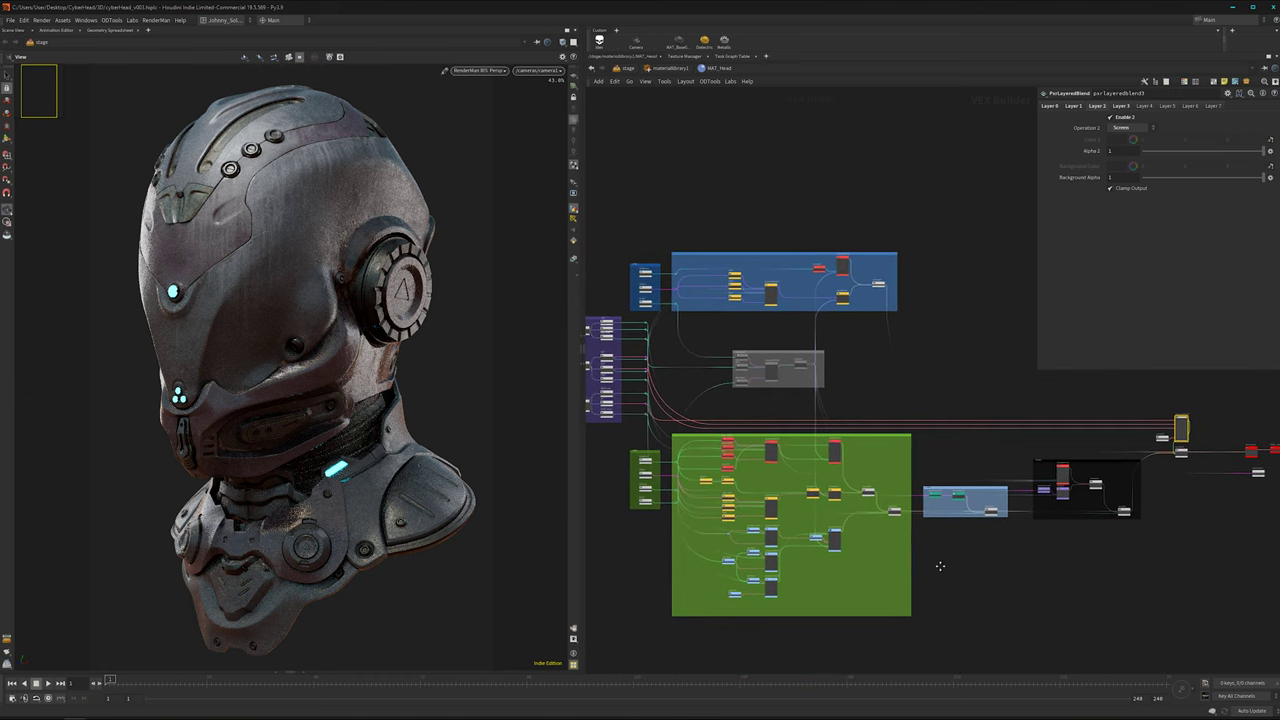
pyautogui.moveTo(940, 566); pyautogui.dragTo(912, 558, button='middle')
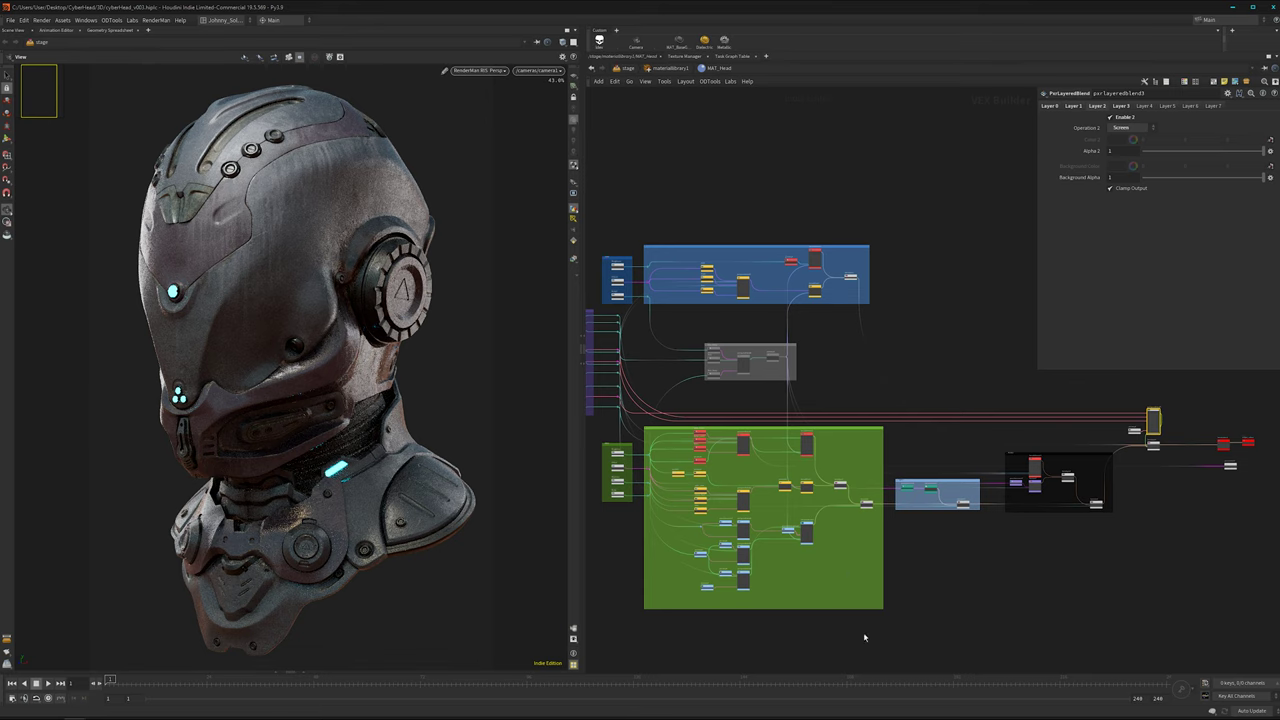
pyautogui.scroll(1, 826, 560)
pyautogui.moveTo(826, 567); pyautogui.dragTo(896, 557, button='middle')
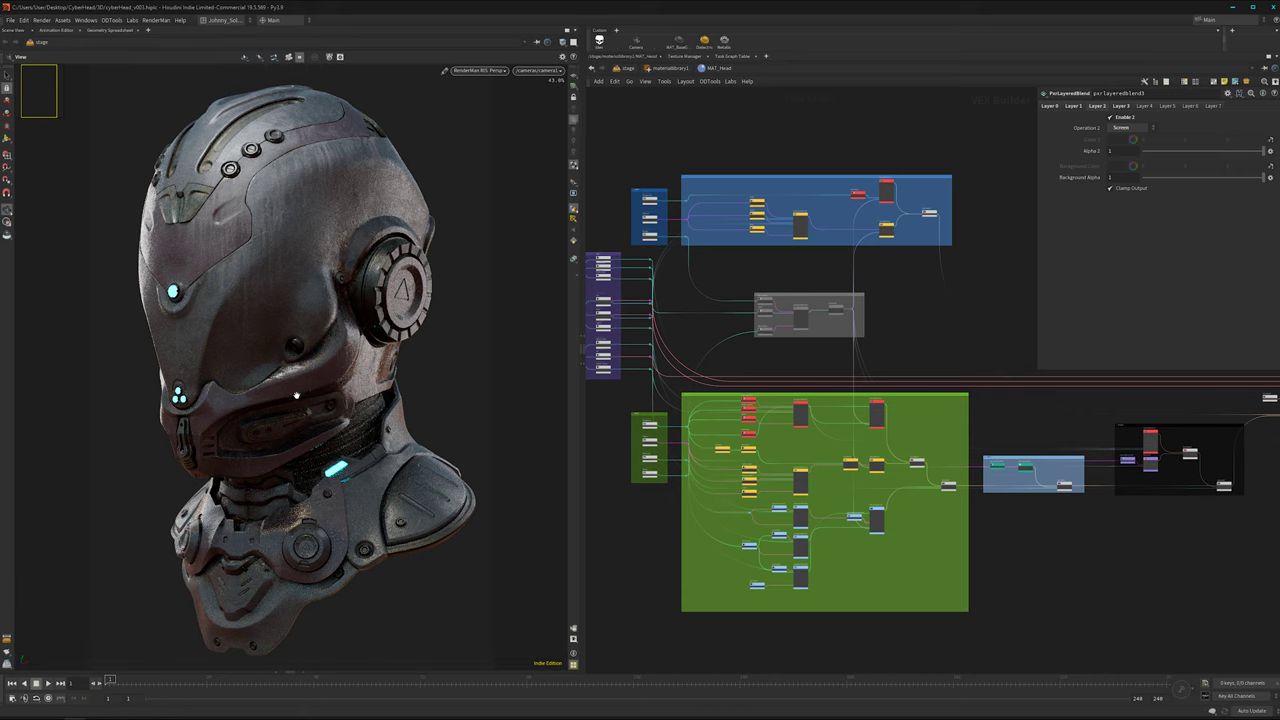
pyautogui.moveTo(791, 402); pyautogui.dragTo(780, 443, button='middle')
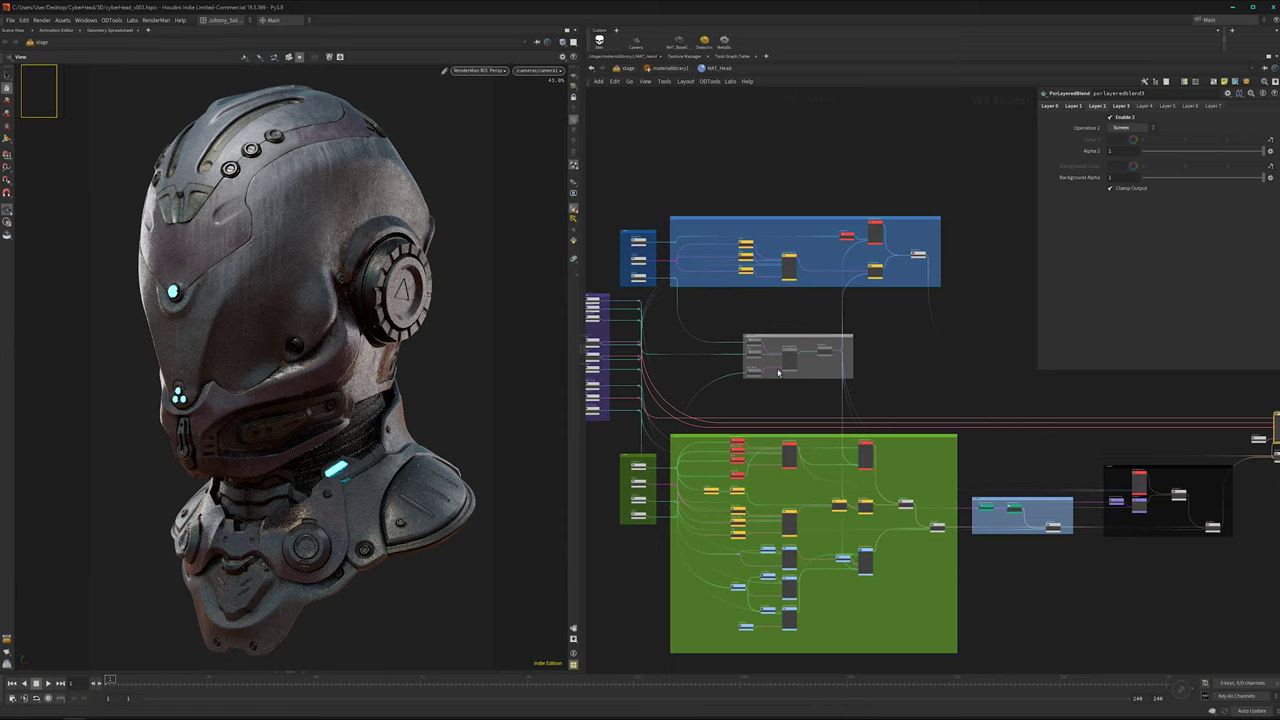
pyautogui.moveTo(794, 400); pyautogui.dragTo(769, 396, button='middle')
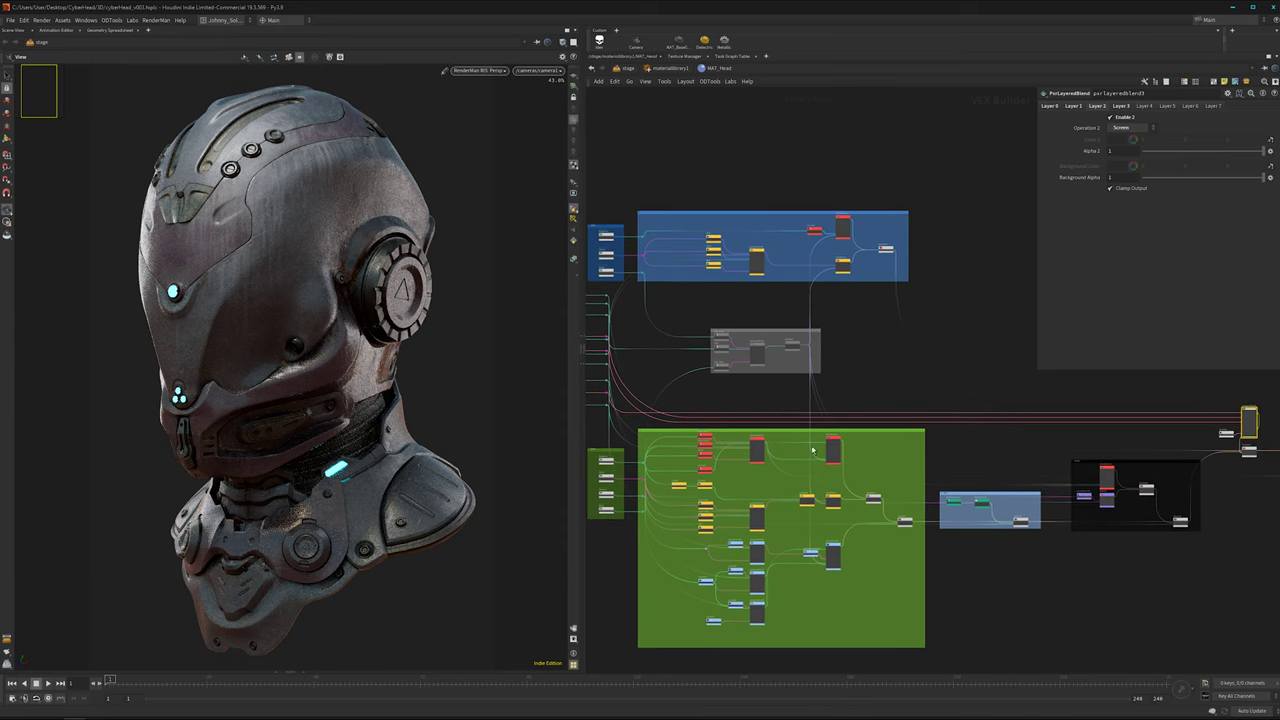
pyautogui.moveTo(759, 400); pyautogui.dragTo(776, 391, button='middle')
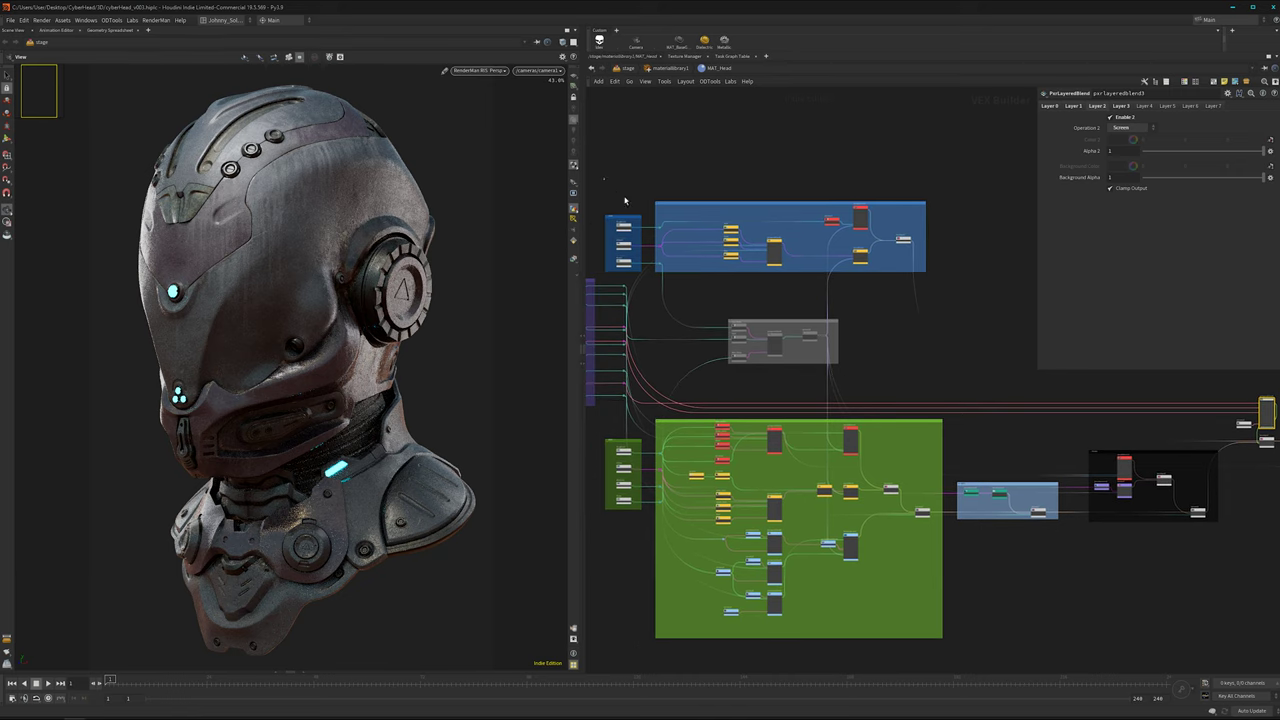
# - Select all nodes of the upper blue groups, then the Darker_Parts color correction in the green group to display its settings
pyautogui.moveTo(625, 200); pyautogui.dragTo(987, 286)
pyautogui.moveTo(916, 315); pyautogui.dragTo(834, 286, button='middle')
pyautogui.scroll(2, 824, 282)
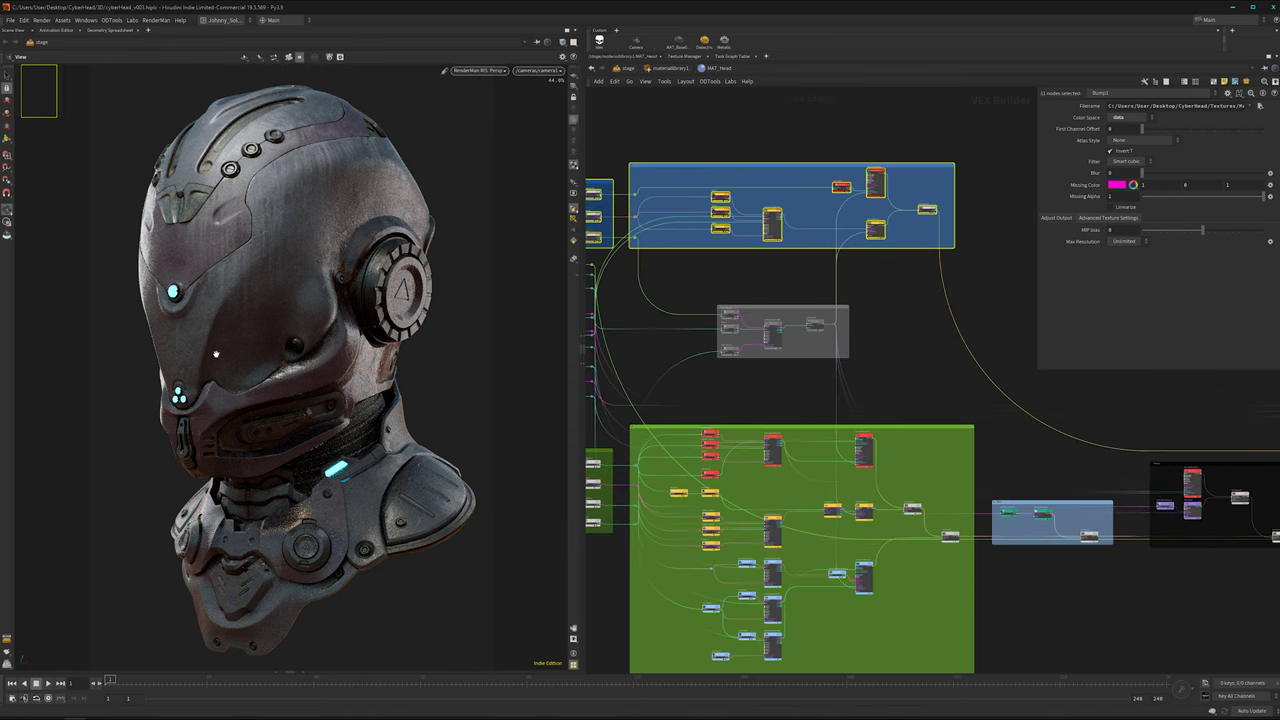
pyautogui.scroll(10, 799, 491)
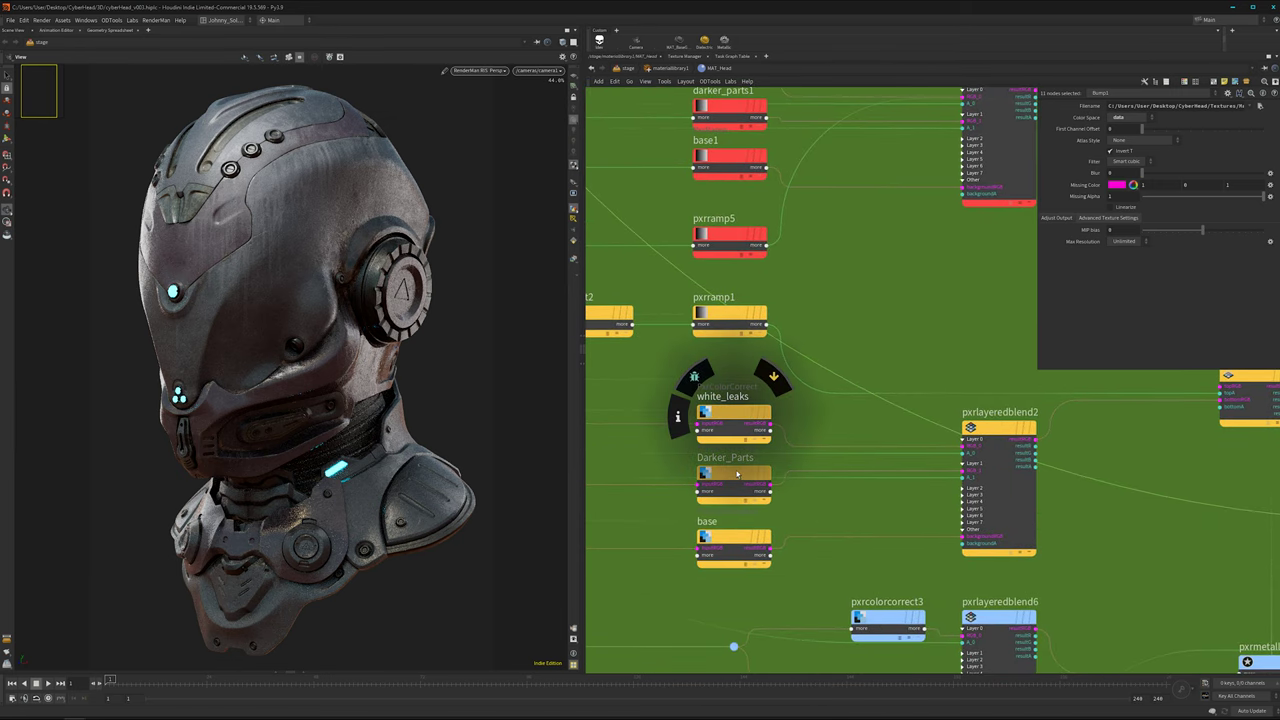
pyautogui.click(740, 480)
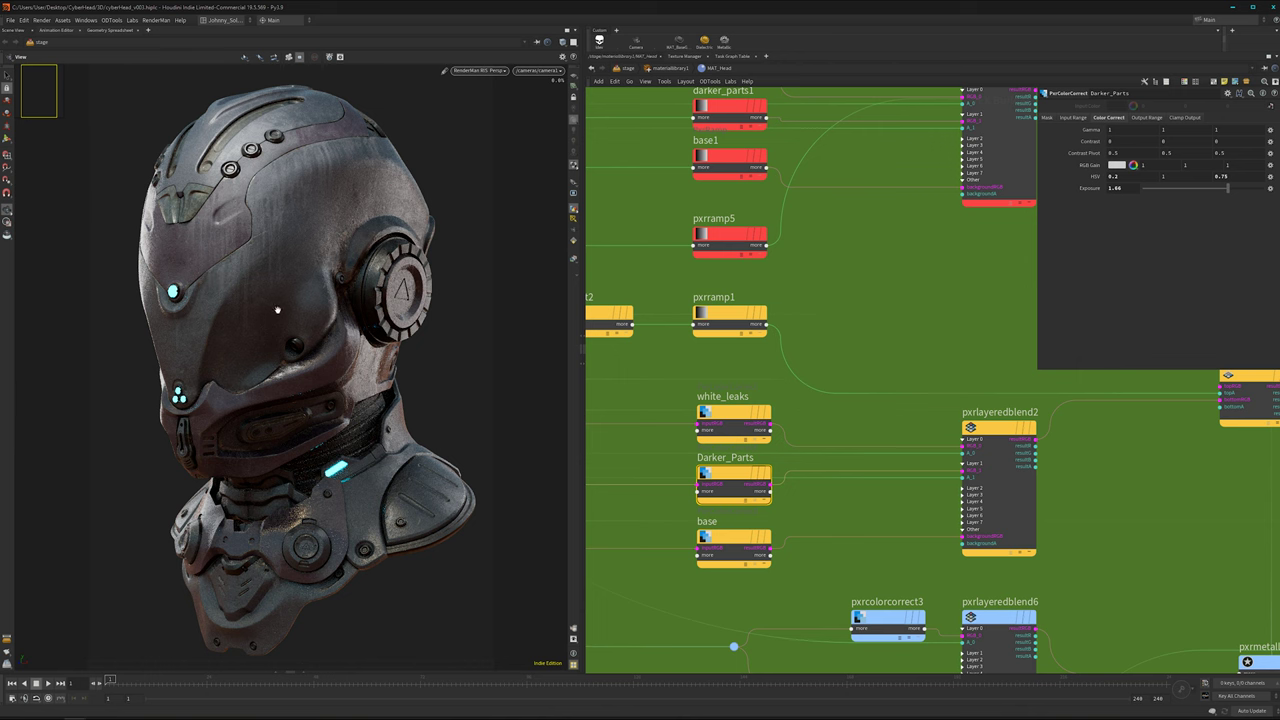
# - Connect the bxdf_out of pxrconstant1 to the shader1 input of output_collect in place of lamasurface1
pyautogui.scroll(-10, 711, 478)
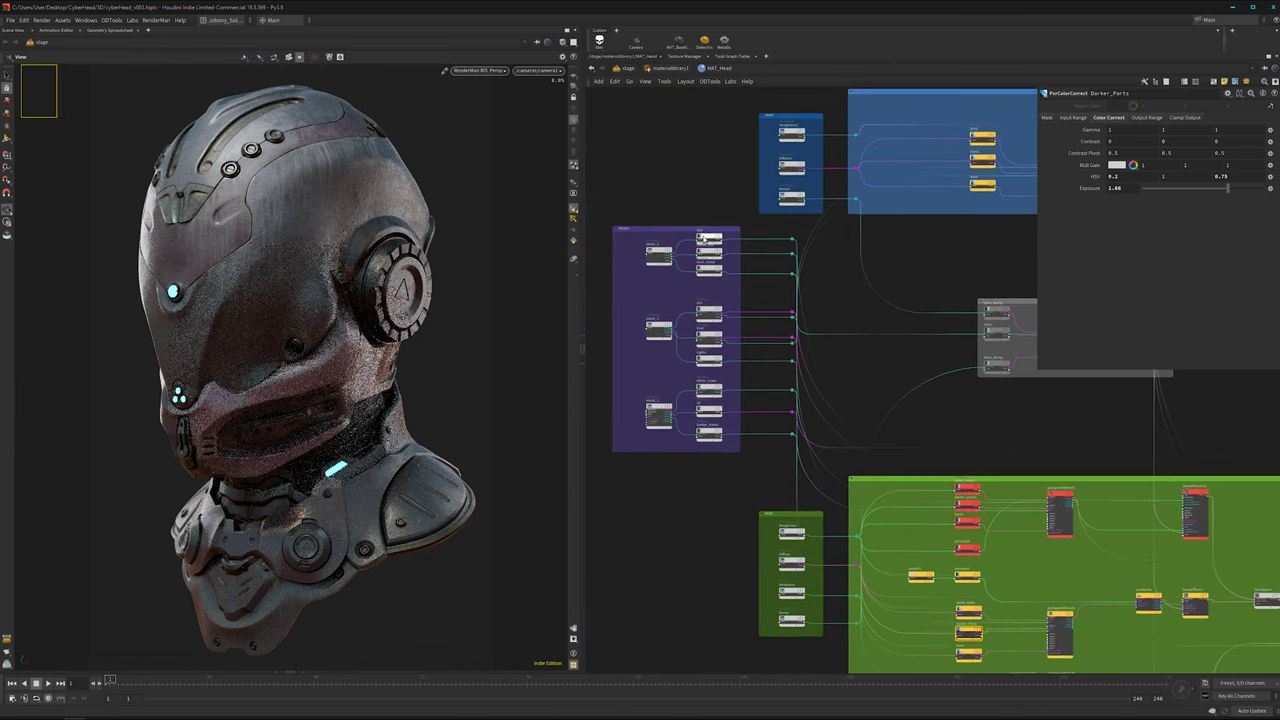
pyautogui.scroll(-2, 742, 308)
pyautogui.moveTo(742, 309); pyautogui.dragTo(709, 336, button='middle')
pyautogui.scroll(-3, 890, 457)
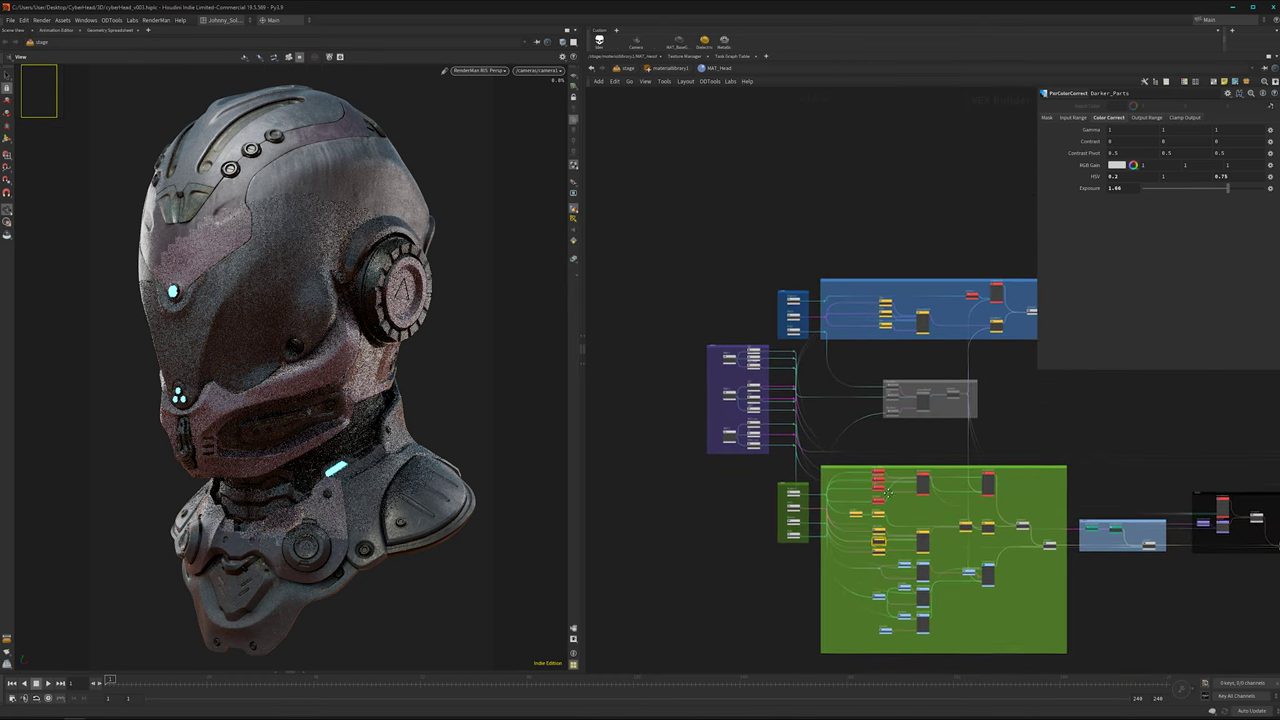
pyautogui.moveTo(1018, 456); pyautogui.dragTo(845, 435, button='middle')
pyautogui.scroll(-3, 846, 463)
pyautogui.scroll(2, 709, 380)
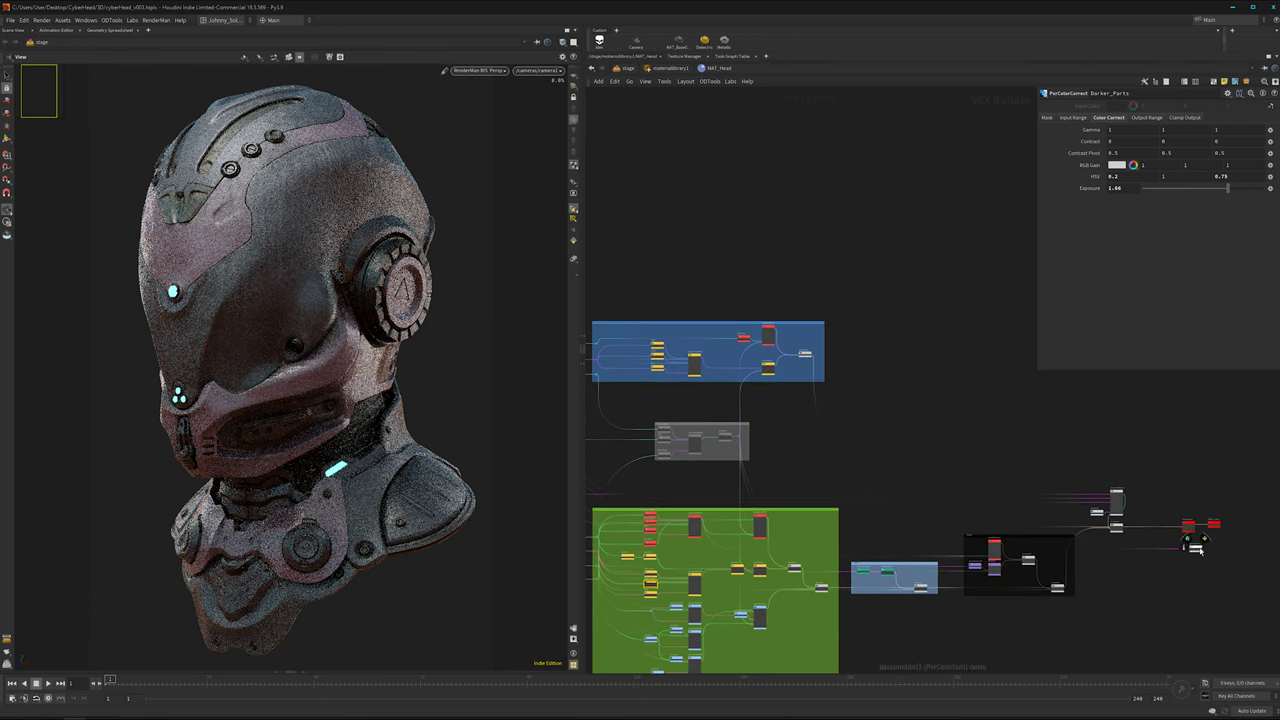
pyautogui.scroll(10, 1195, 528)
pyautogui.click(893, 538)
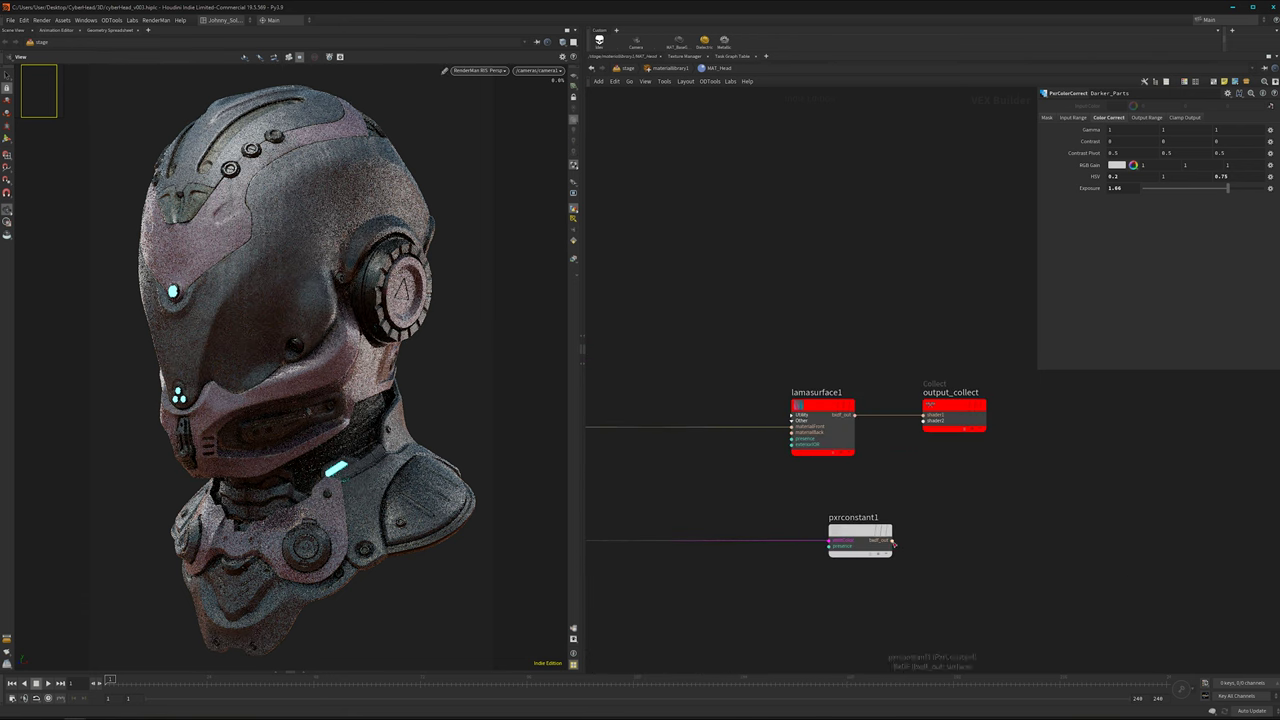
pyautogui.click(907, 420)
pyautogui.scroll(-8, 1068, 546)
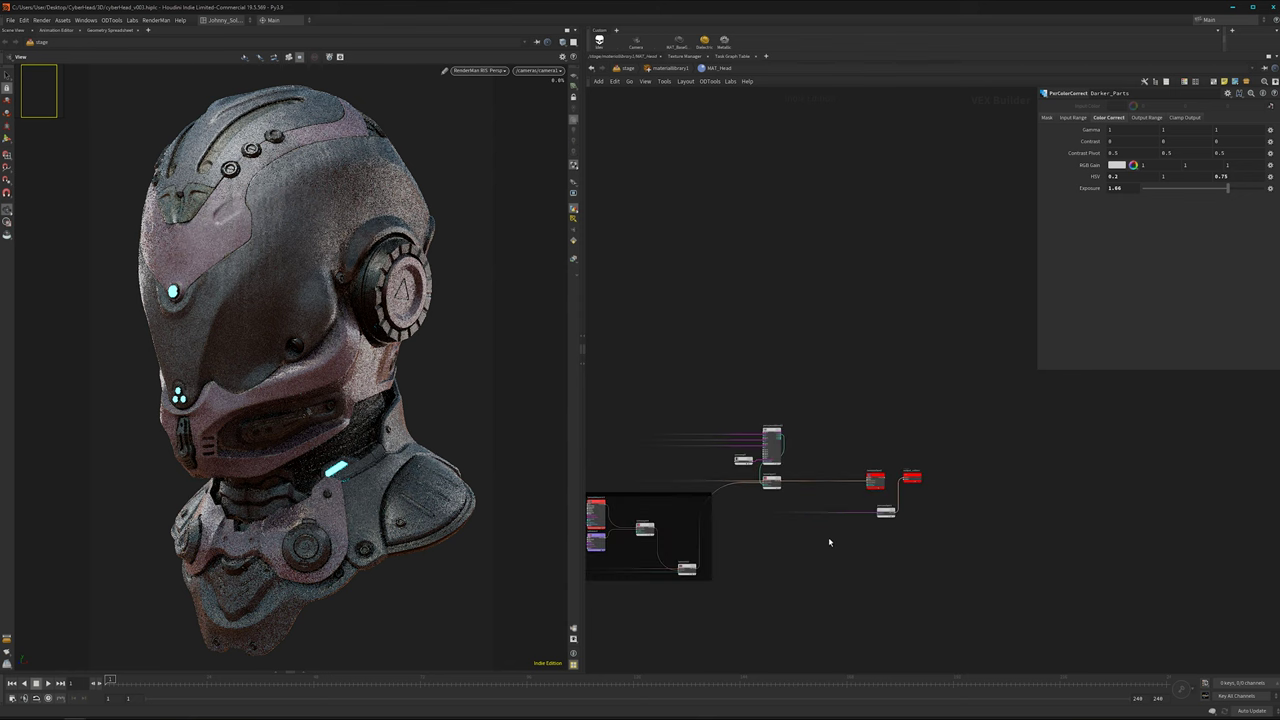
# - Move pxrconstant1 from the end of the network to the empty area beside the MASKS group
pyautogui.moveTo(1142, 597); pyautogui.dragTo(1156, 600, button='middle')
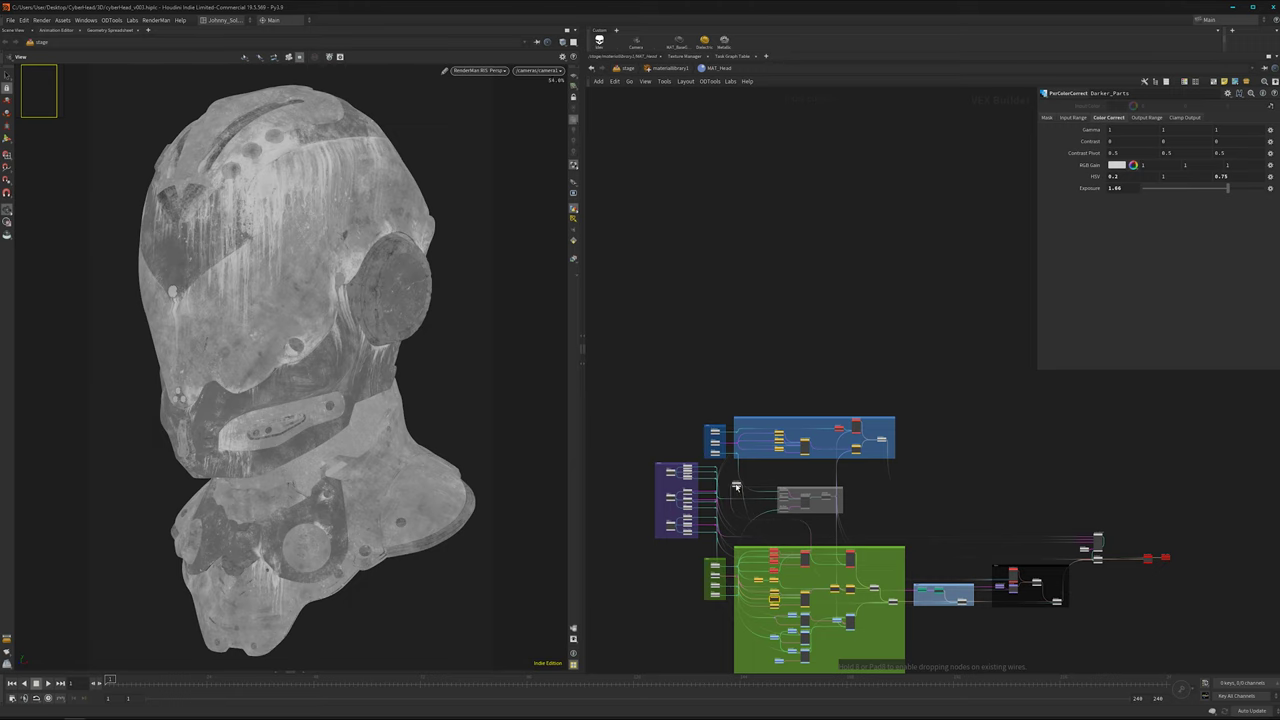
pyautogui.scroll(6, 730, 488)
pyautogui.scroll(1, 714, 434)
pyautogui.moveTo(714, 434); pyautogui.dragTo(905, 406, button='middle')
pyautogui.scroll(3, 710, 420)
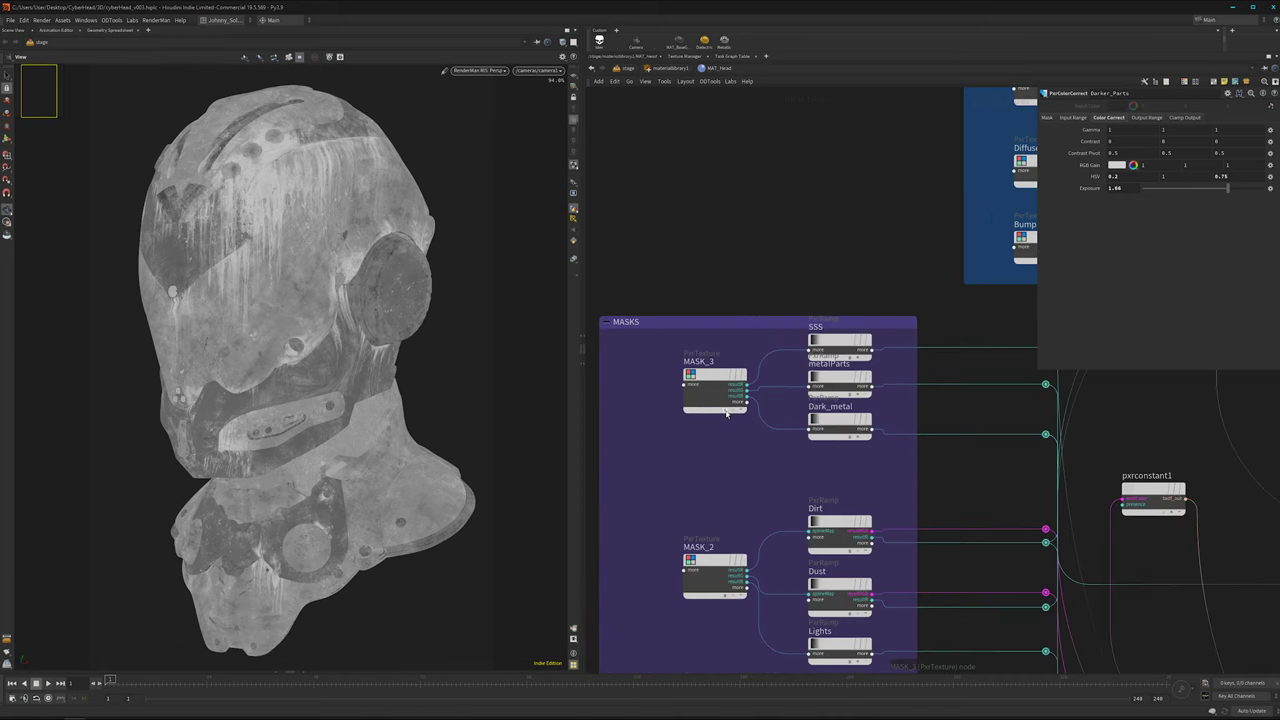
# - Connect the resultRGB of MASK_3 to the emitColor input of pxrconstant1 and preview the mask through the render camera
pyautogui.moveTo(797, 472); pyautogui.dragTo(700, 485, button='middle')
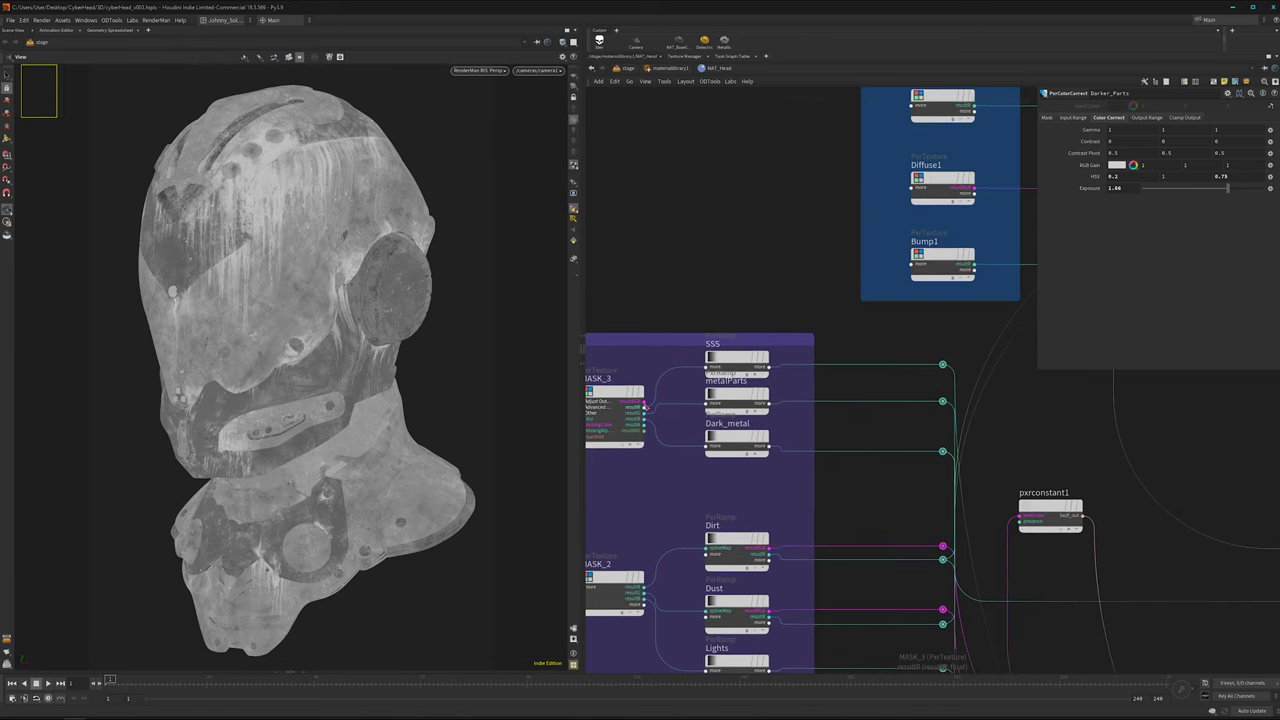
pyautogui.moveTo(645, 408); pyautogui.dragTo(973, 559)
pyautogui.click(1020, 516)
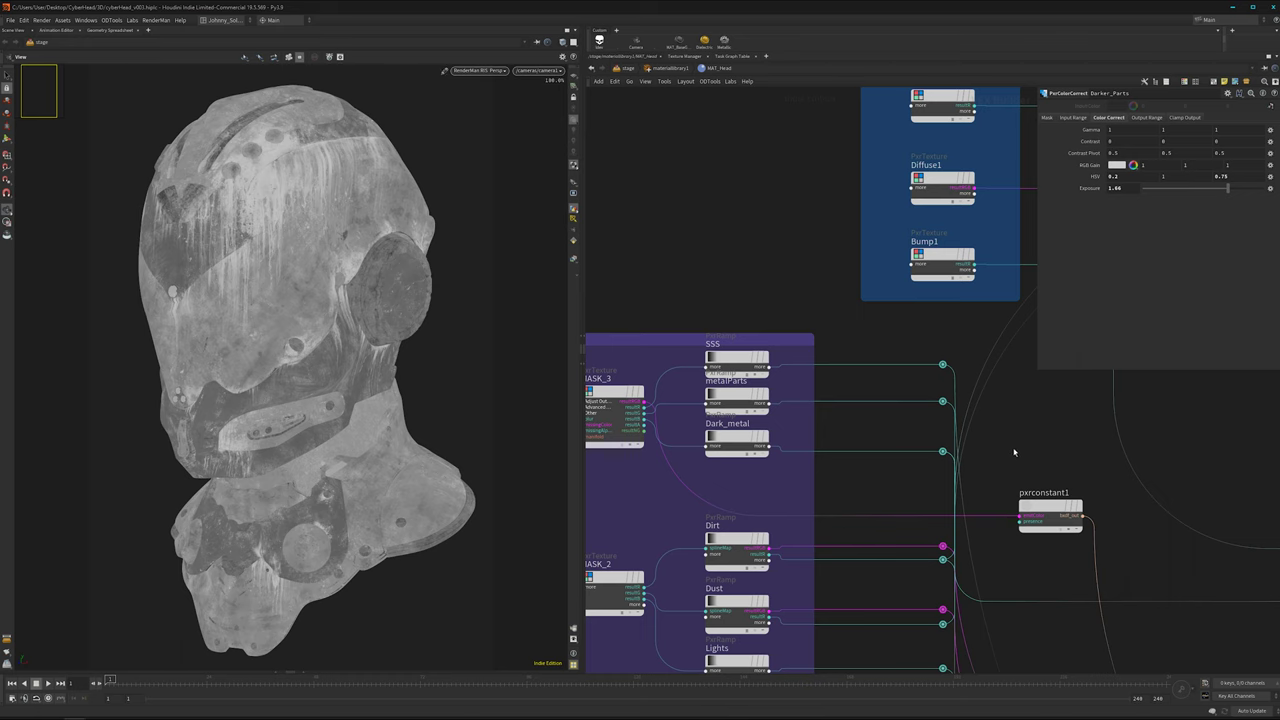
pyautogui.moveTo(1014, 451); pyautogui.dragTo(963, 426, button='middle')
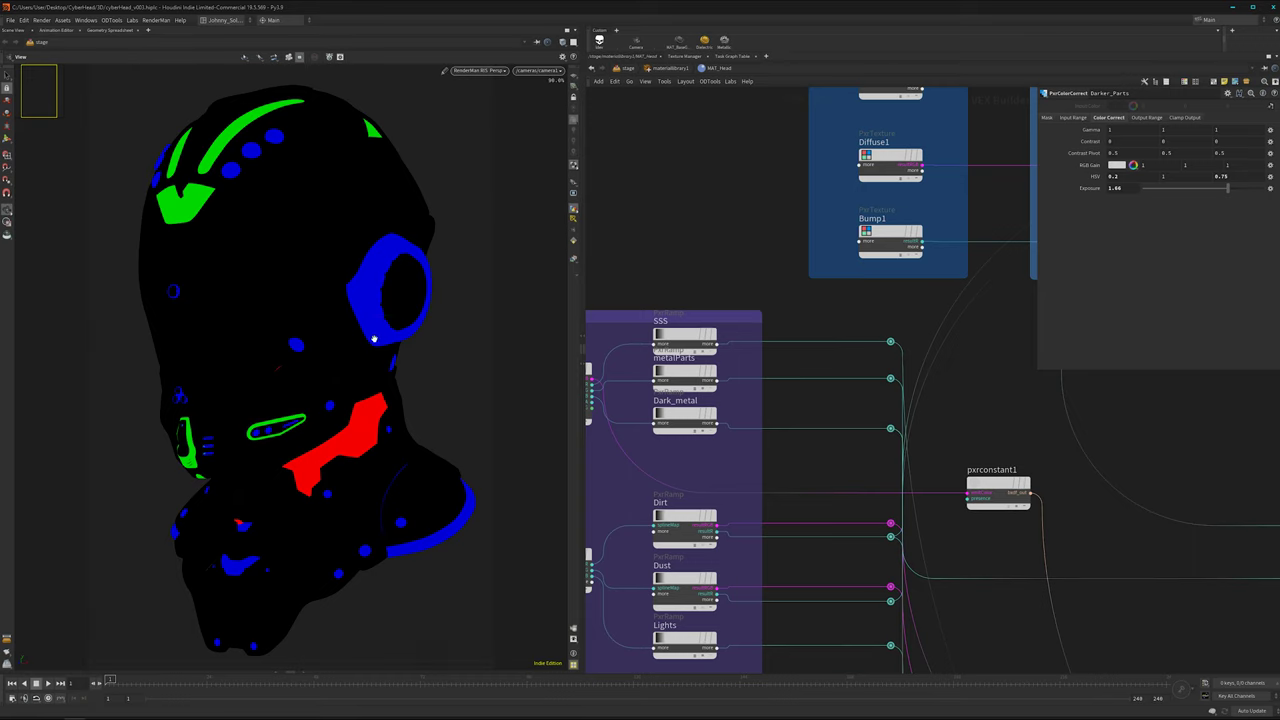
pyautogui.scroll(-1, 194, 165)
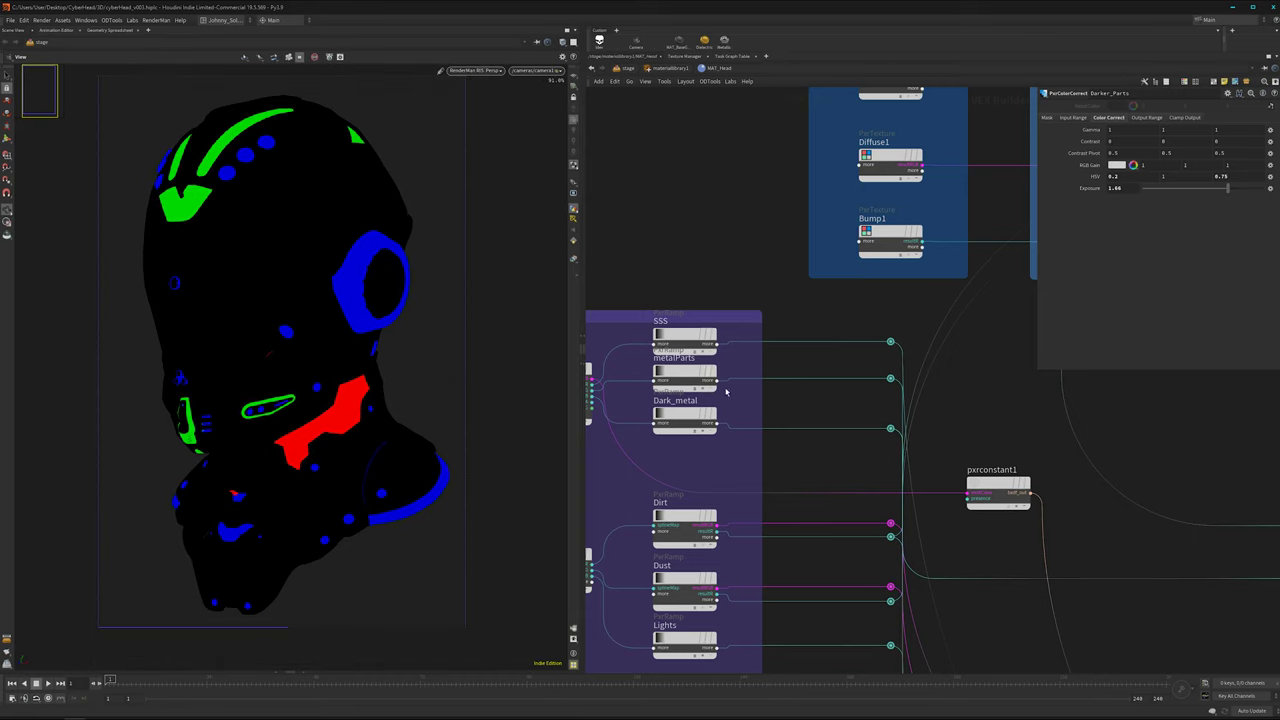
pyautogui.click(314, 57)
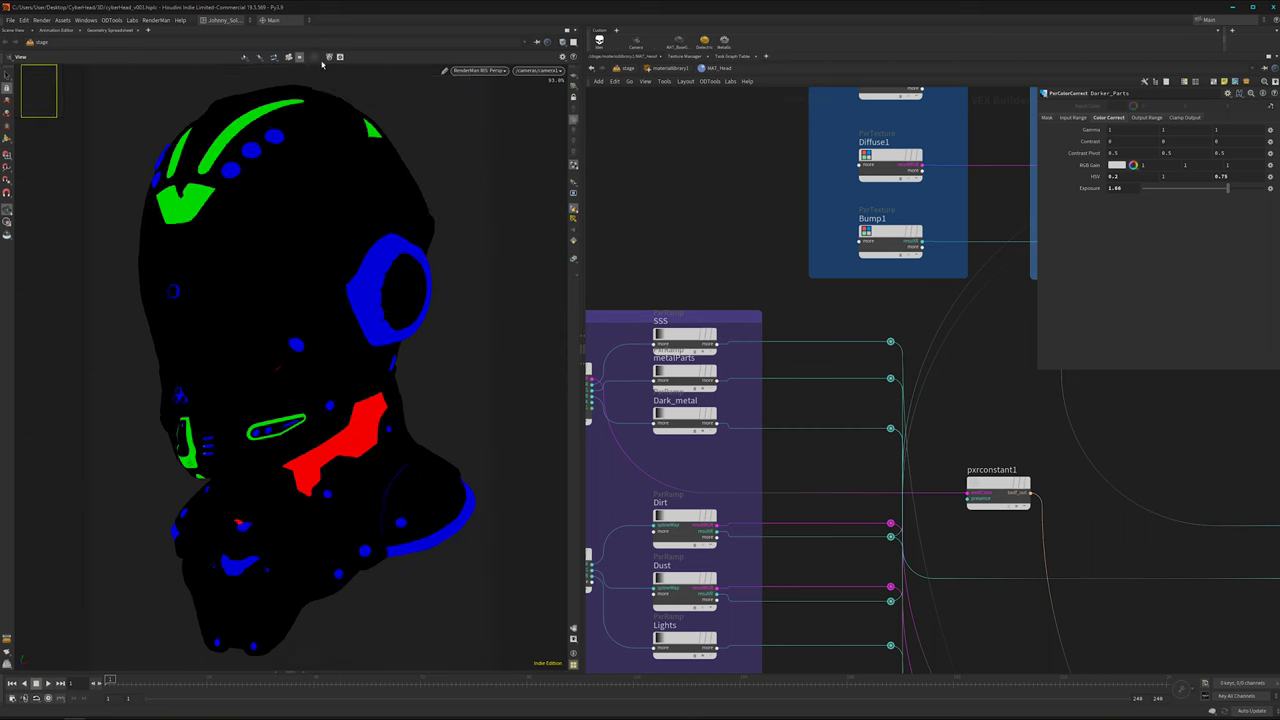
# - Connect the resultRGB of MASK_2 to the emitColor input of pxrconstant1 to preview the dirt, dust and lights mask
pyautogui.moveTo(826, 416); pyautogui.dragTo(938, 285, button='middle')
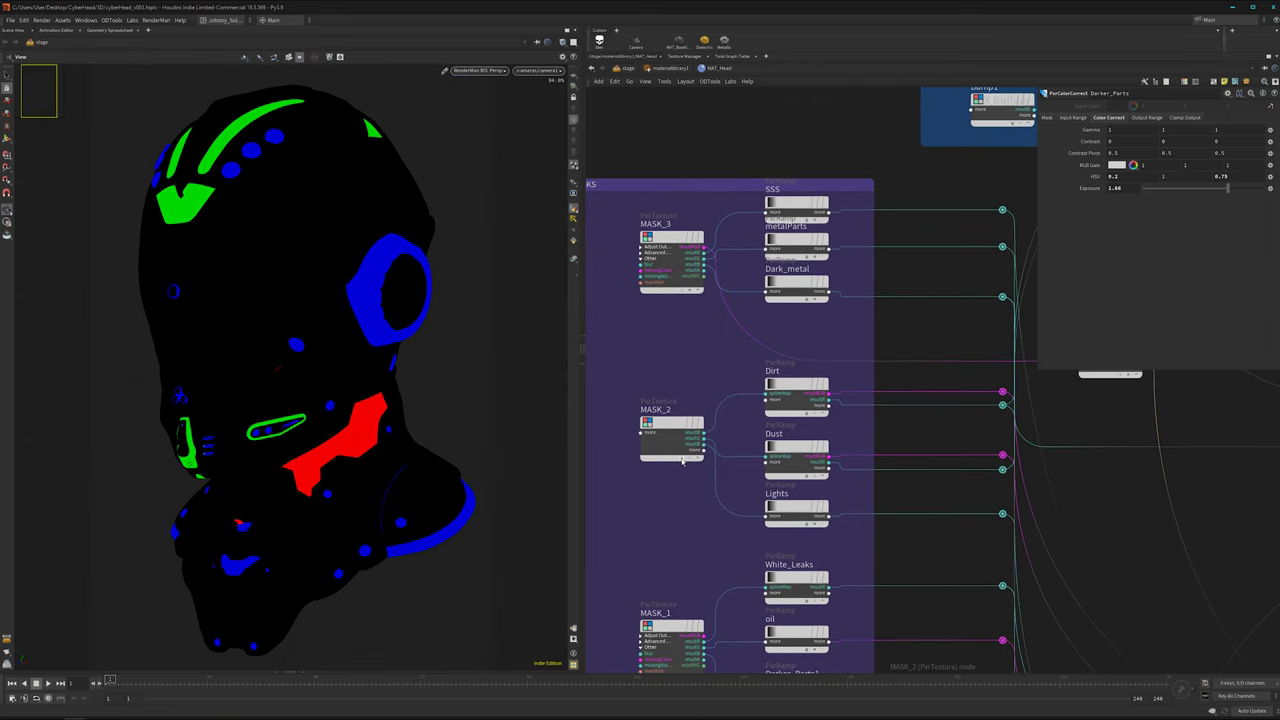
pyautogui.moveTo(723, 298); pyautogui.dragTo(705, 433)
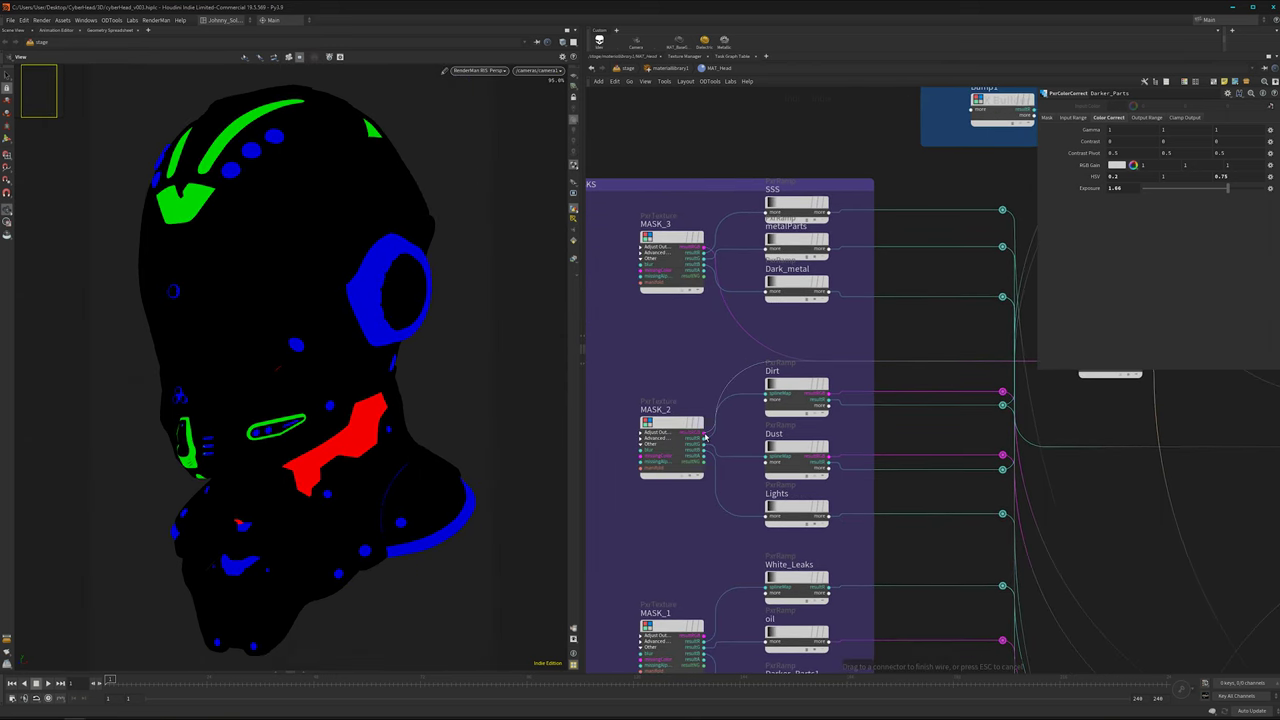
pyautogui.scroll(-4, 800, 460)
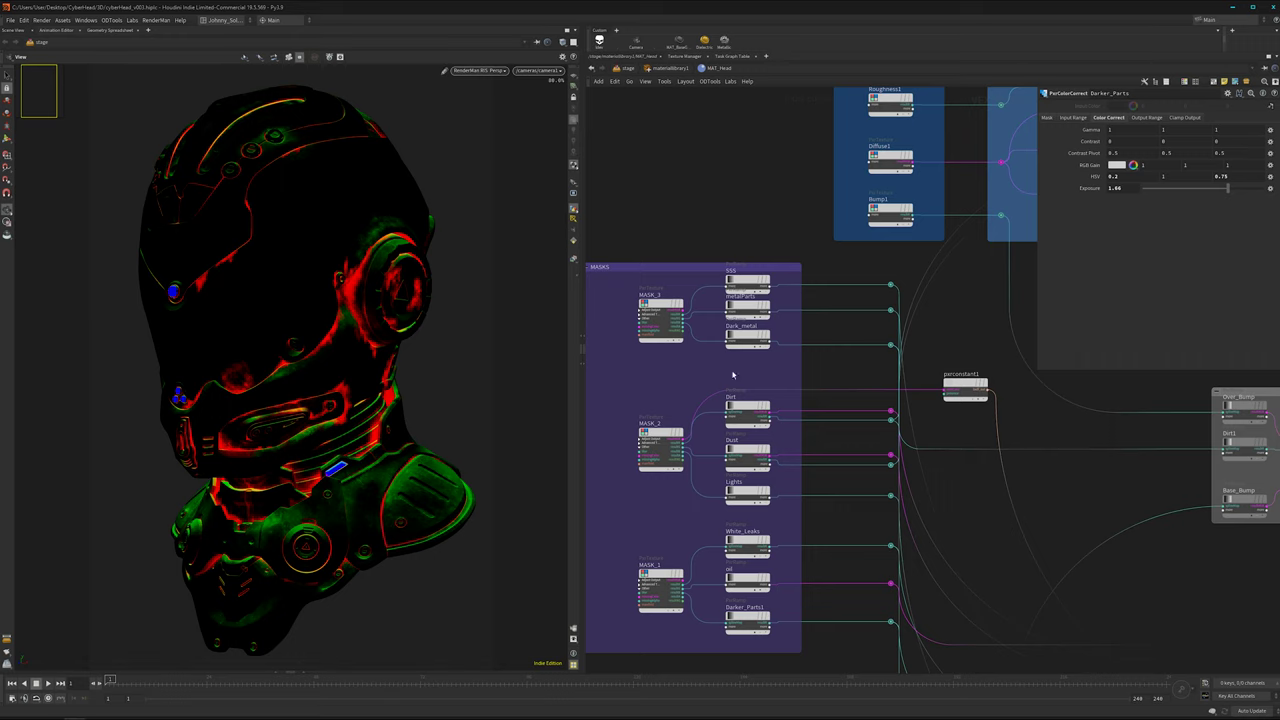
# - Connect the resultRGB of MASK_1 to the emitColor input of pxrconstant1 to preview the leaks, oil and darker parts mask
pyautogui.moveTo(680, 512); pyautogui.dragTo(677, 447, button='middle')
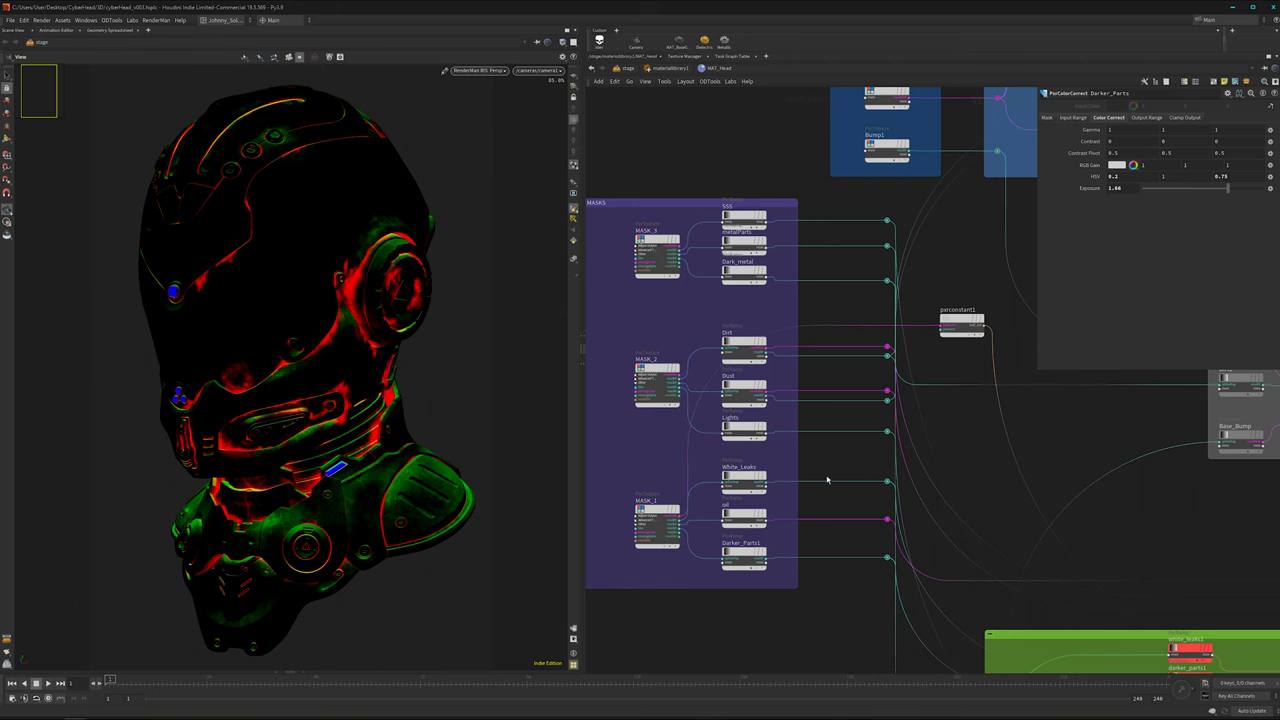
pyautogui.scroll(-4, 826, 480)
pyautogui.moveTo(869, 441); pyautogui.dragTo(797, 453, button='middle')
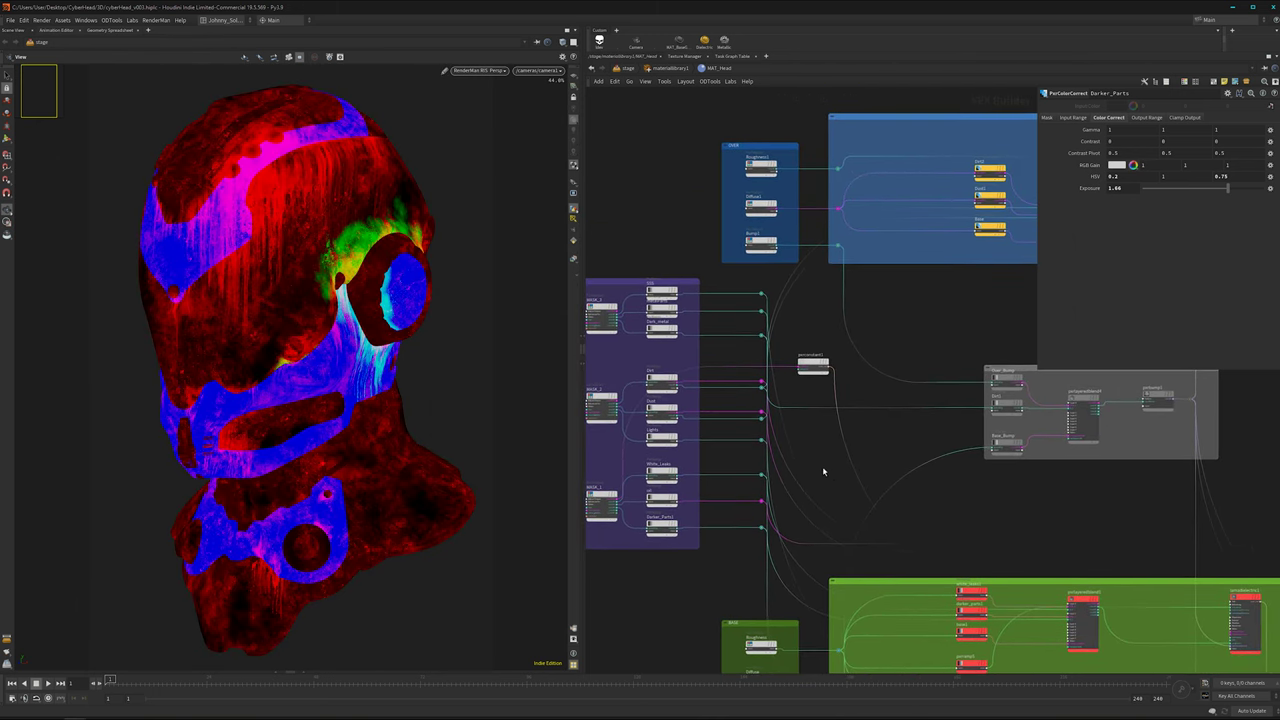
pyautogui.scroll(-5, 822, 470)
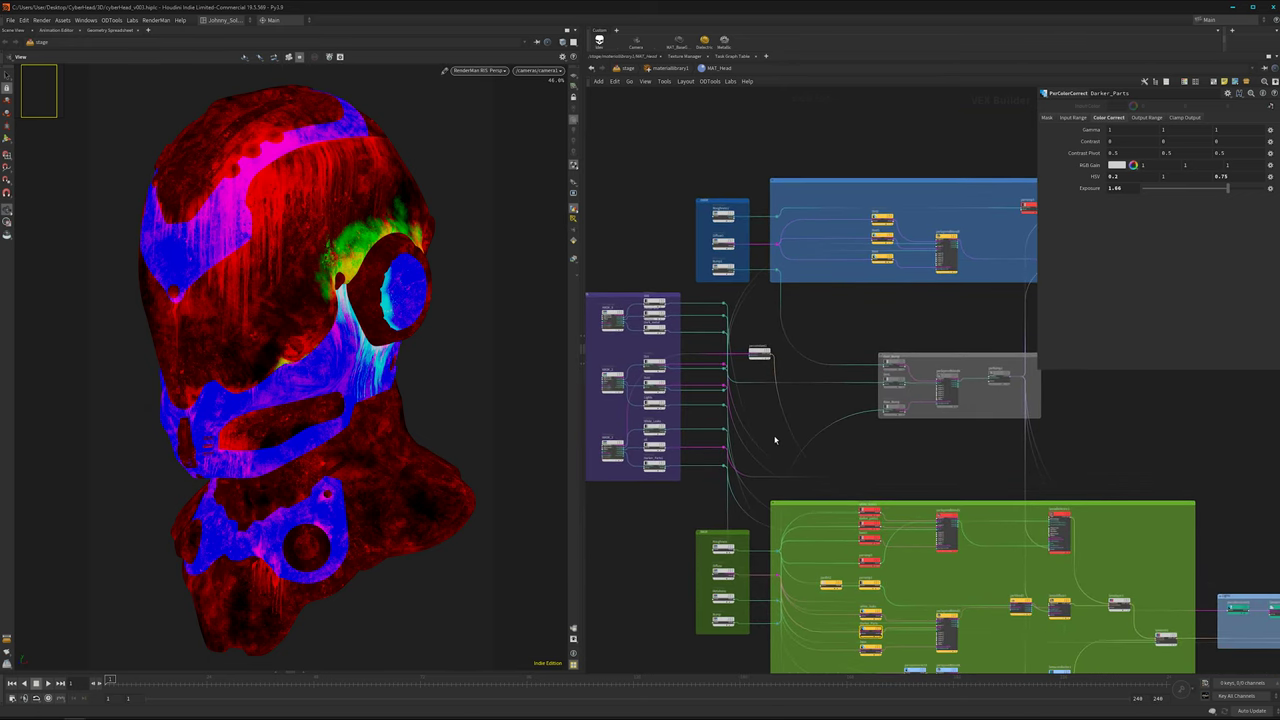
pyautogui.moveTo(771, 435); pyautogui.dragTo(753, 371, button='middle')
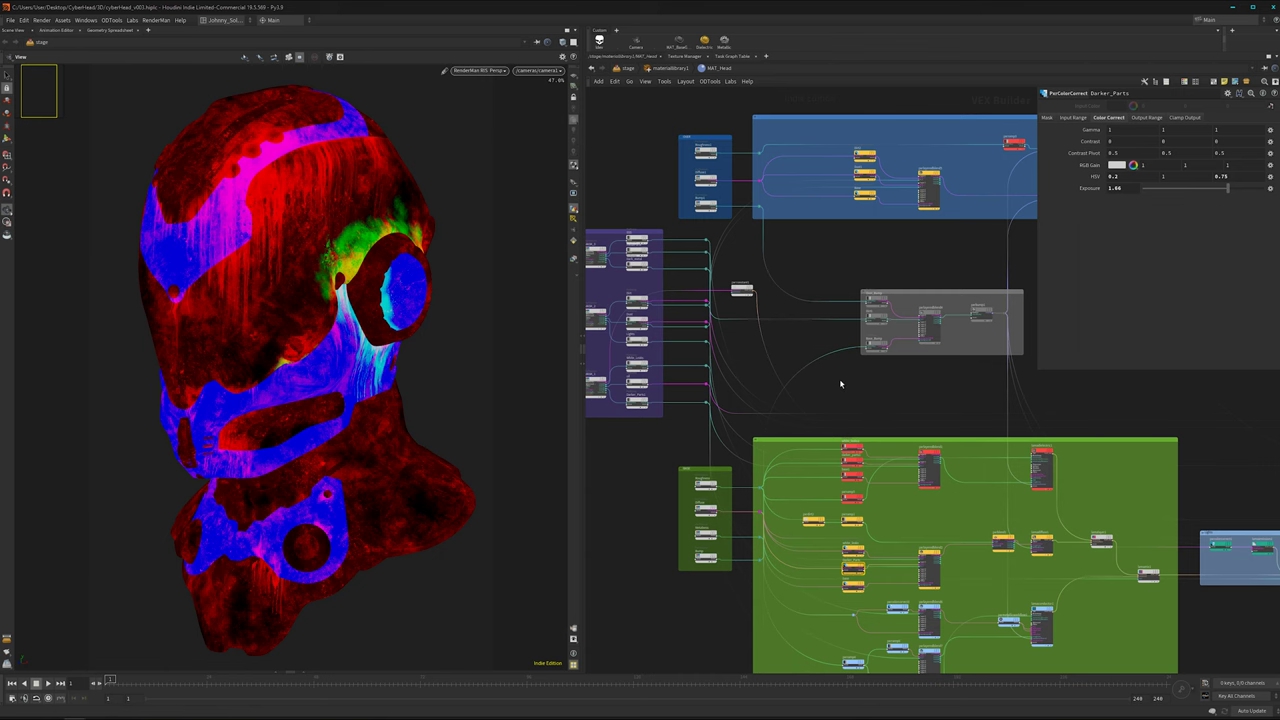
pyautogui.moveTo(839, 378); pyautogui.dragTo(809, 371, button='middle')
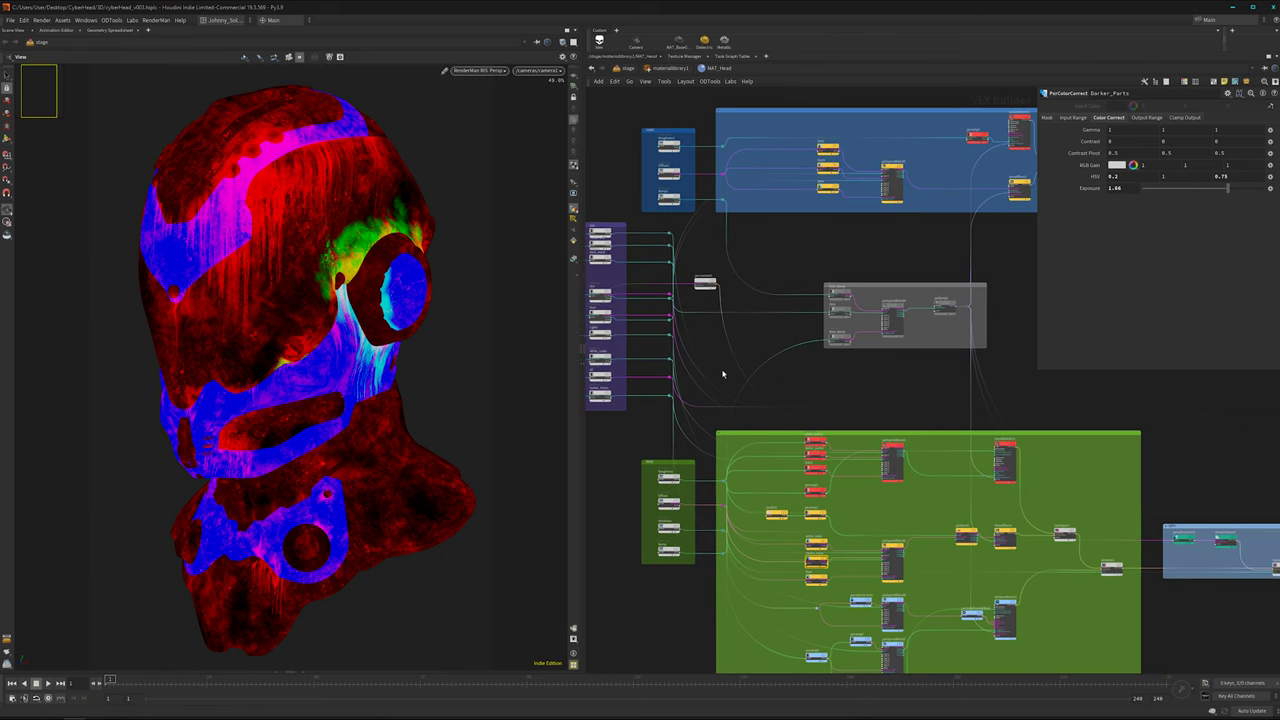
# - Move pxrconstant1 to the empty area below the MASKS group, above the green texture inputs group
pyautogui.scroll(2, 720, 368)
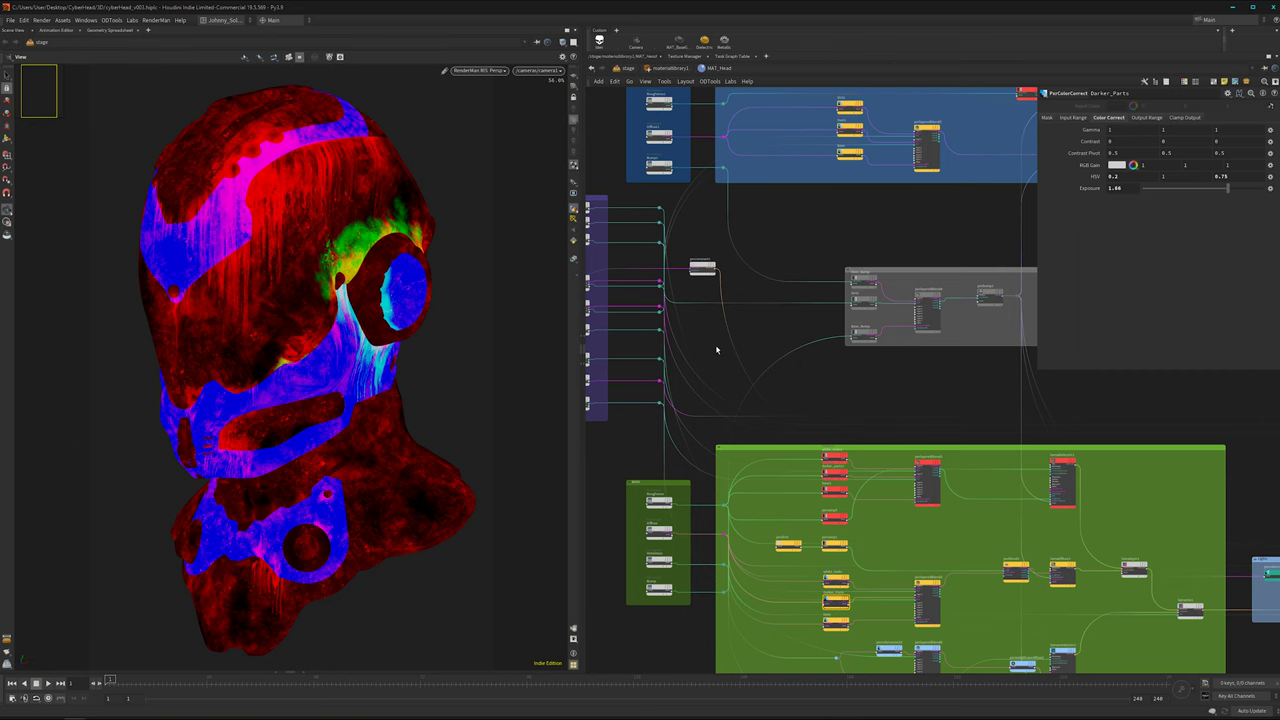
pyautogui.moveTo(715, 344); pyautogui.dragTo(711, 285, button='middle')
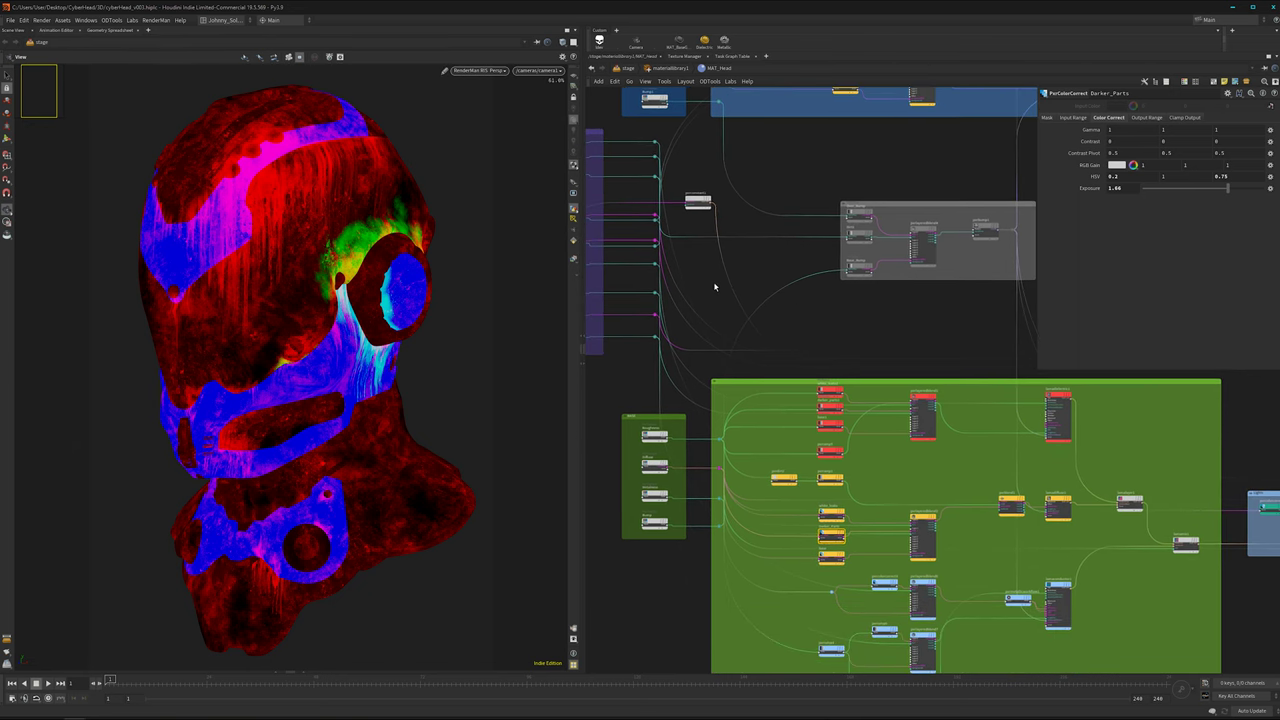
pyautogui.scroll(-4, 719, 305)
pyautogui.scroll(4, 714, 304)
pyautogui.moveTo(711, 308); pyautogui.dragTo(758, 316, button='middle')
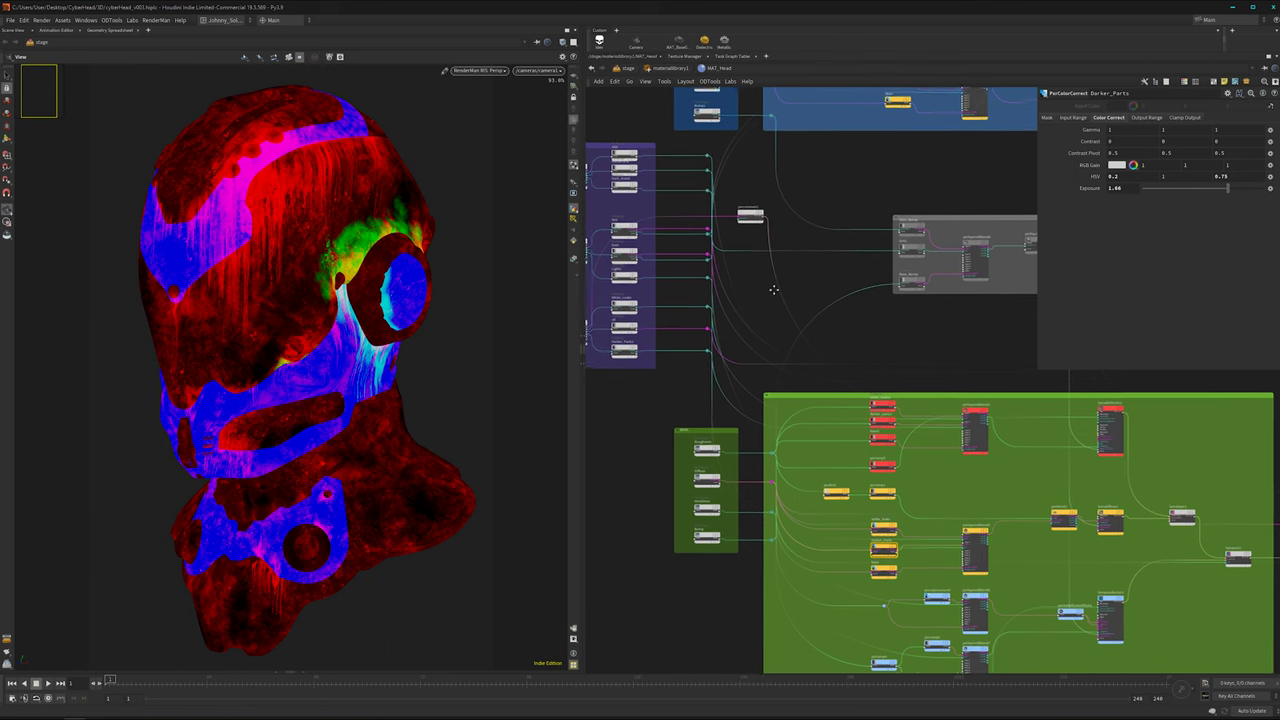
pyautogui.moveTo(740, 267); pyautogui.dragTo(762, 263, button='middle')
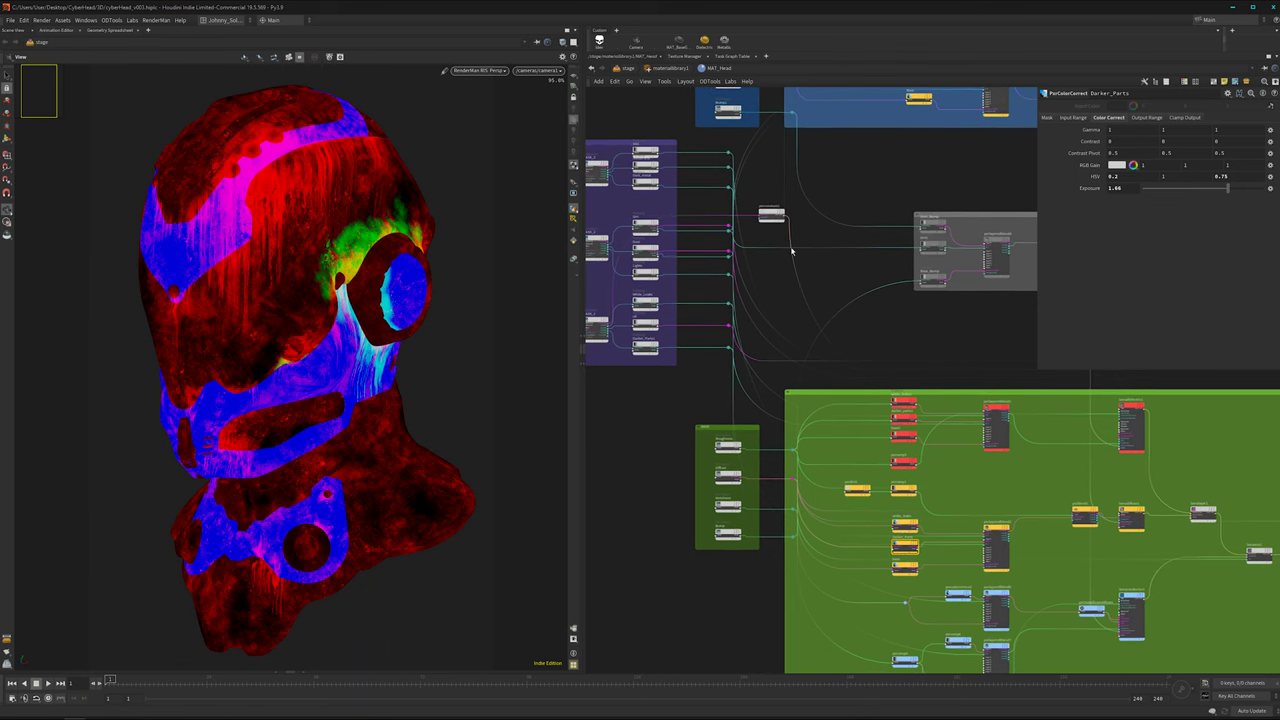
pyautogui.moveTo(770, 212); pyautogui.dragTo(677, 401)
# - Examine the complete head material network, from the mask and texture groups through the material layers to the final output nodes
pyautogui.scroll(-3, 677, 401)
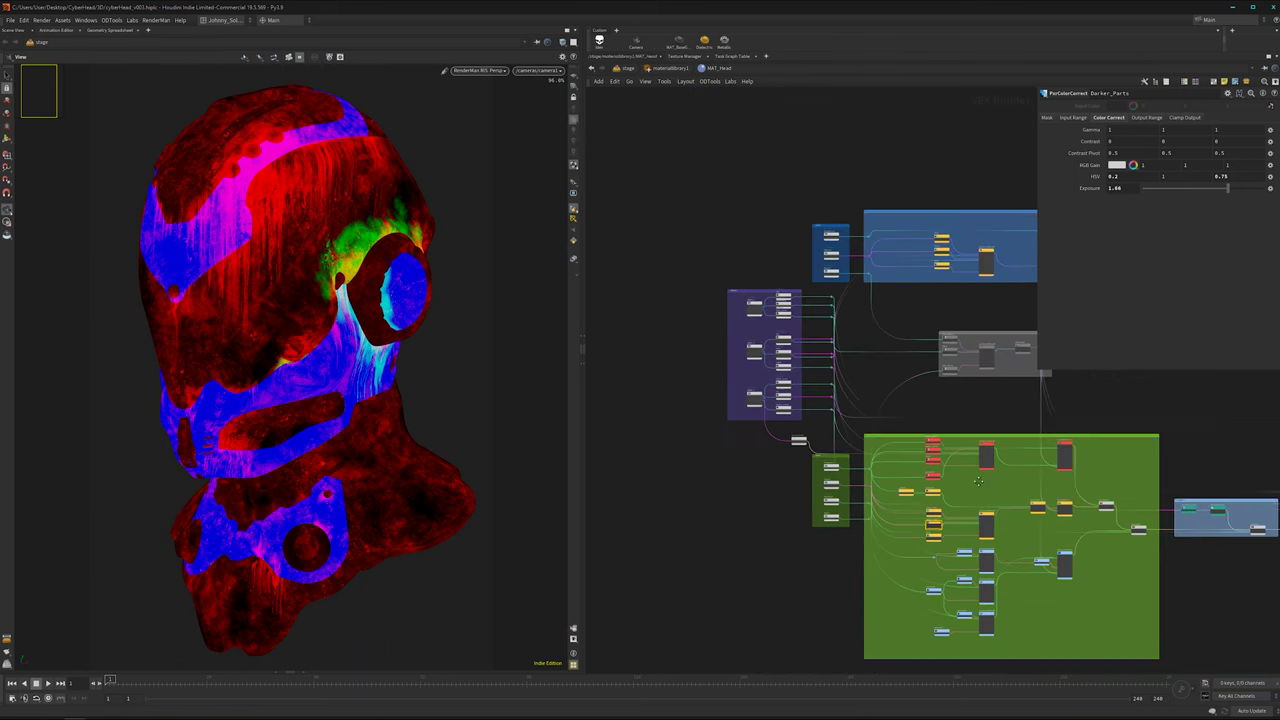
pyautogui.moveTo(1013, 575); pyautogui.dragTo(978, 569, button='middle')
pyautogui.scroll(3, 701, 516)
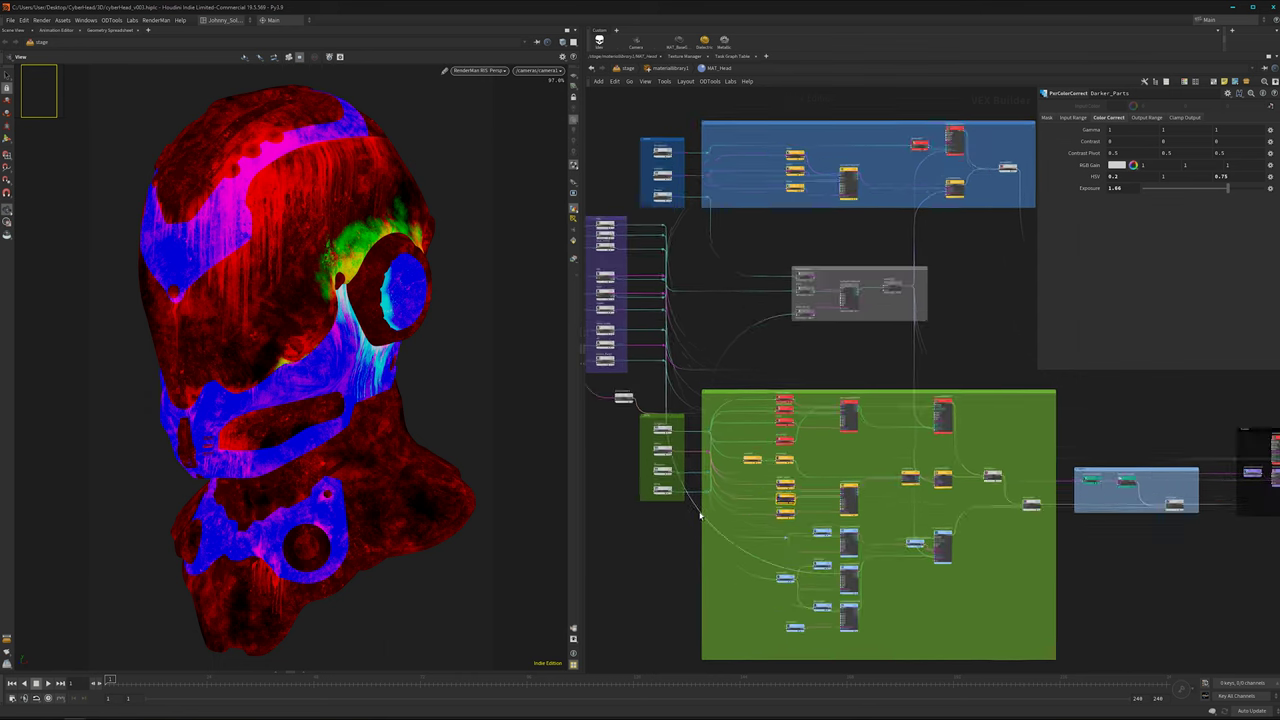
pyautogui.scroll(-3, 729, 523)
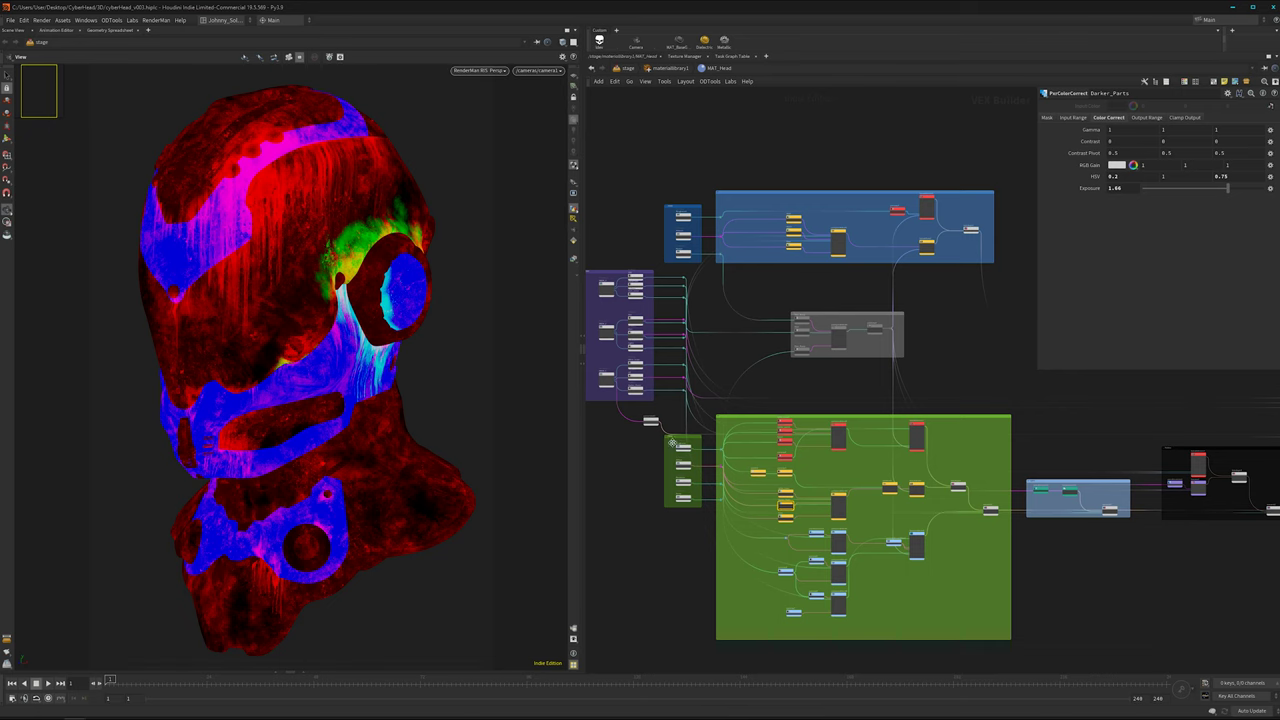
pyautogui.moveTo(670, 523); pyautogui.dragTo(702, 499, button='middle')
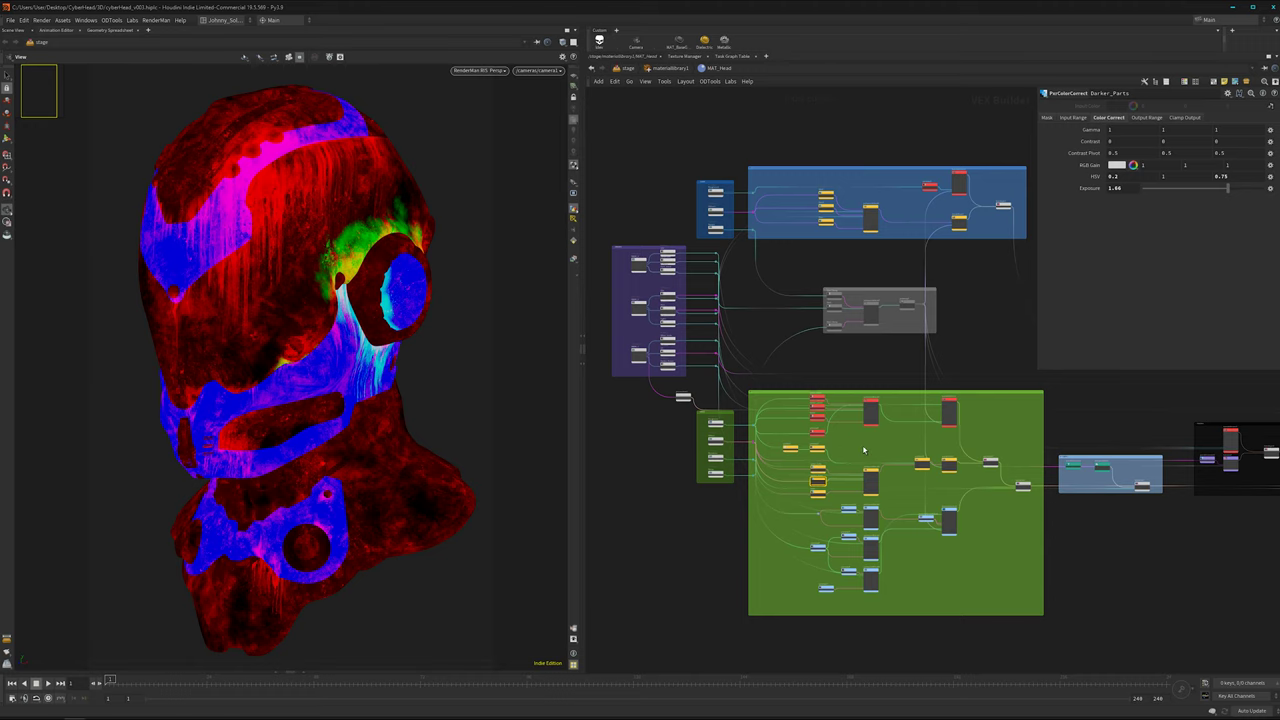
pyautogui.moveTo(864, 450); pyautogui.dragTo(797, 469, button='middle')
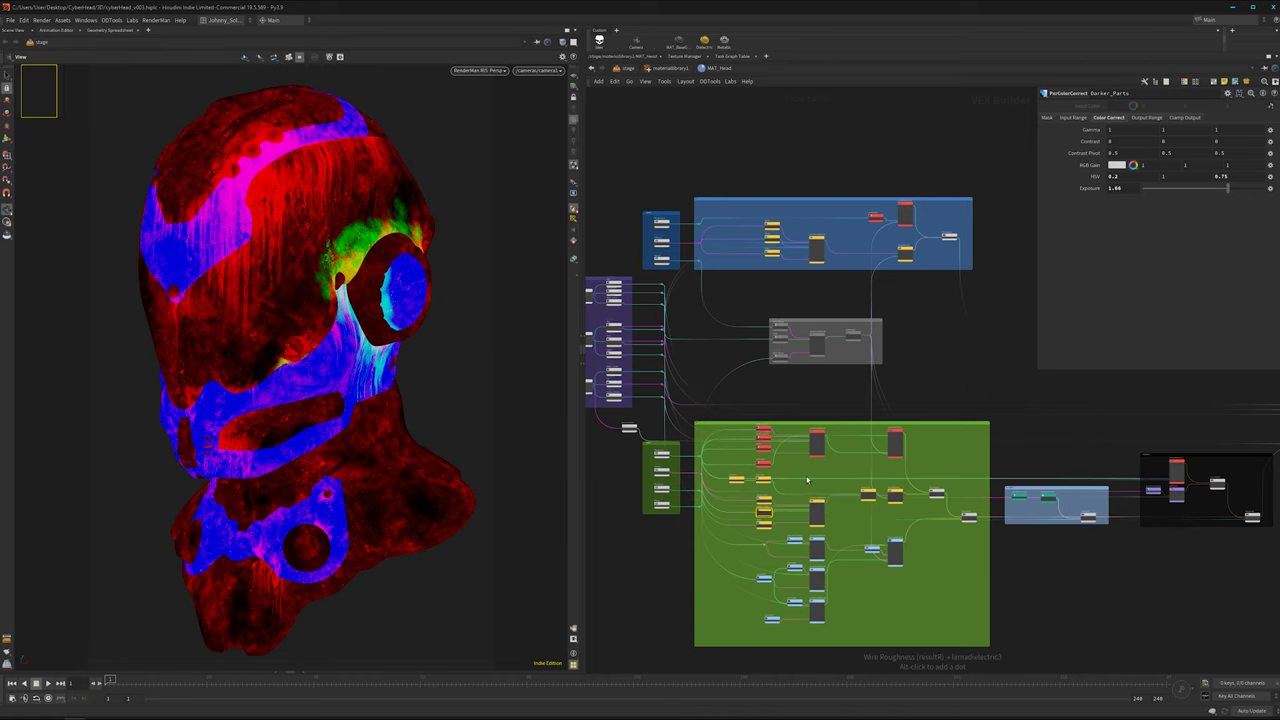
pyautogui.scroll(-3, 876, 464)
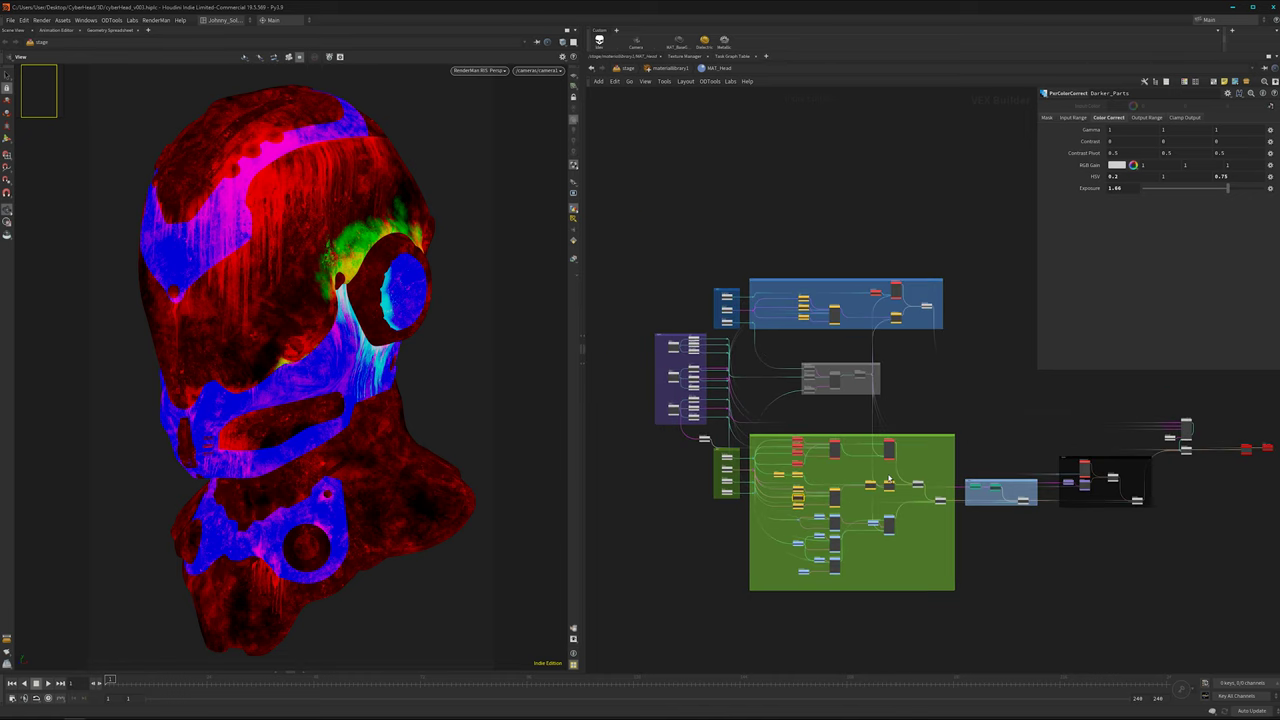
pyautogui.moveTo(963, 536); pyautogui.dragTo(769, 543, button='middle')
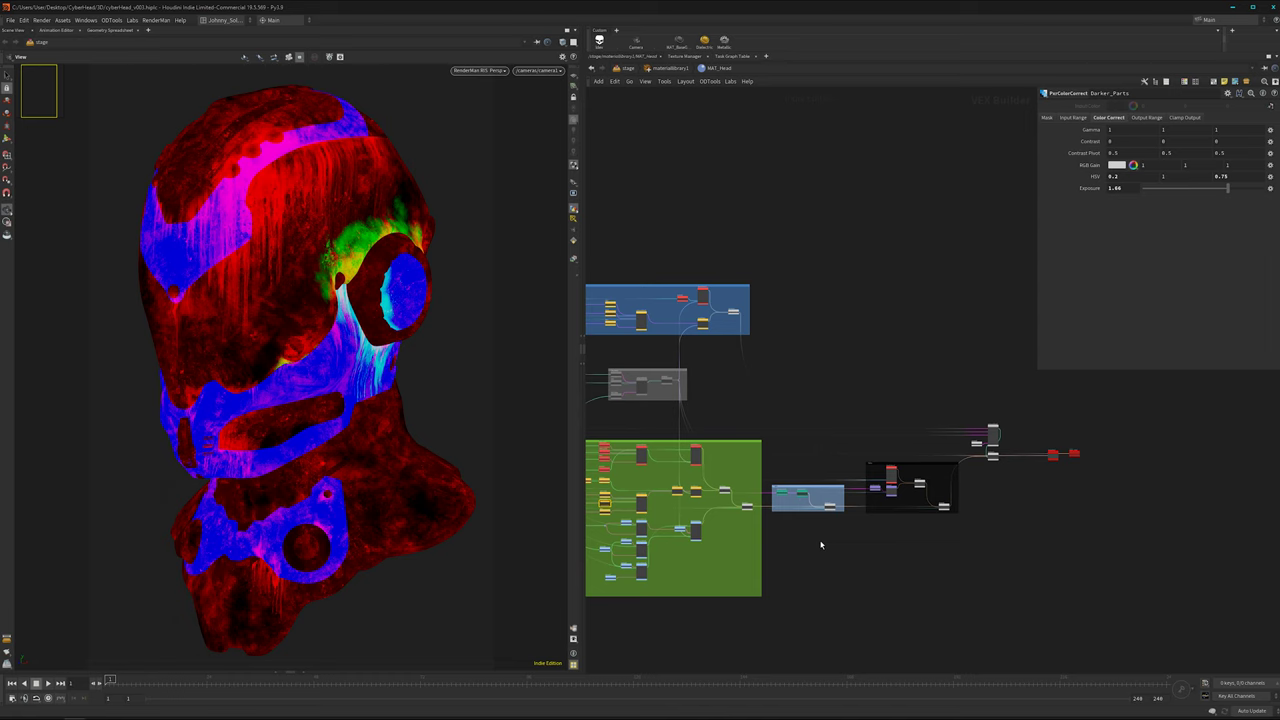
pyautogui.press('h')
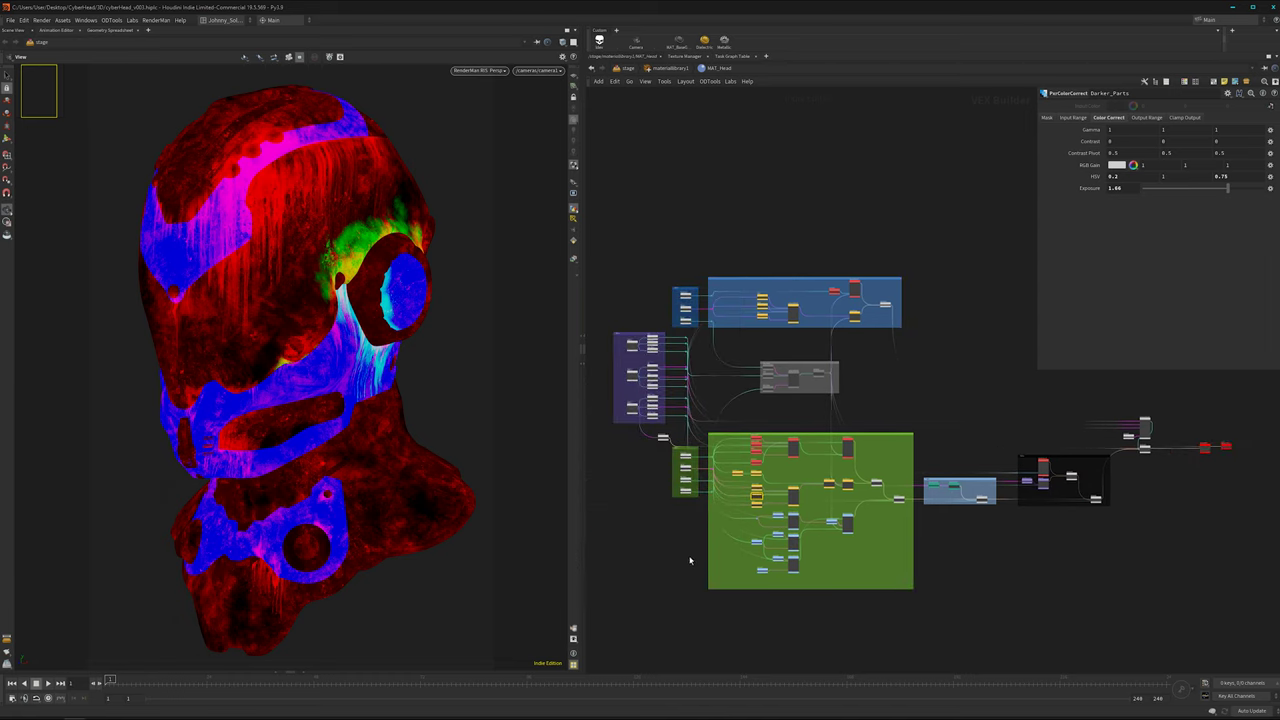
# - Switch to Discord showing the CG Lounge wip-feedback-forum and reposition its window over the Houdini viewport and network
pyautogui.click(515, 711)
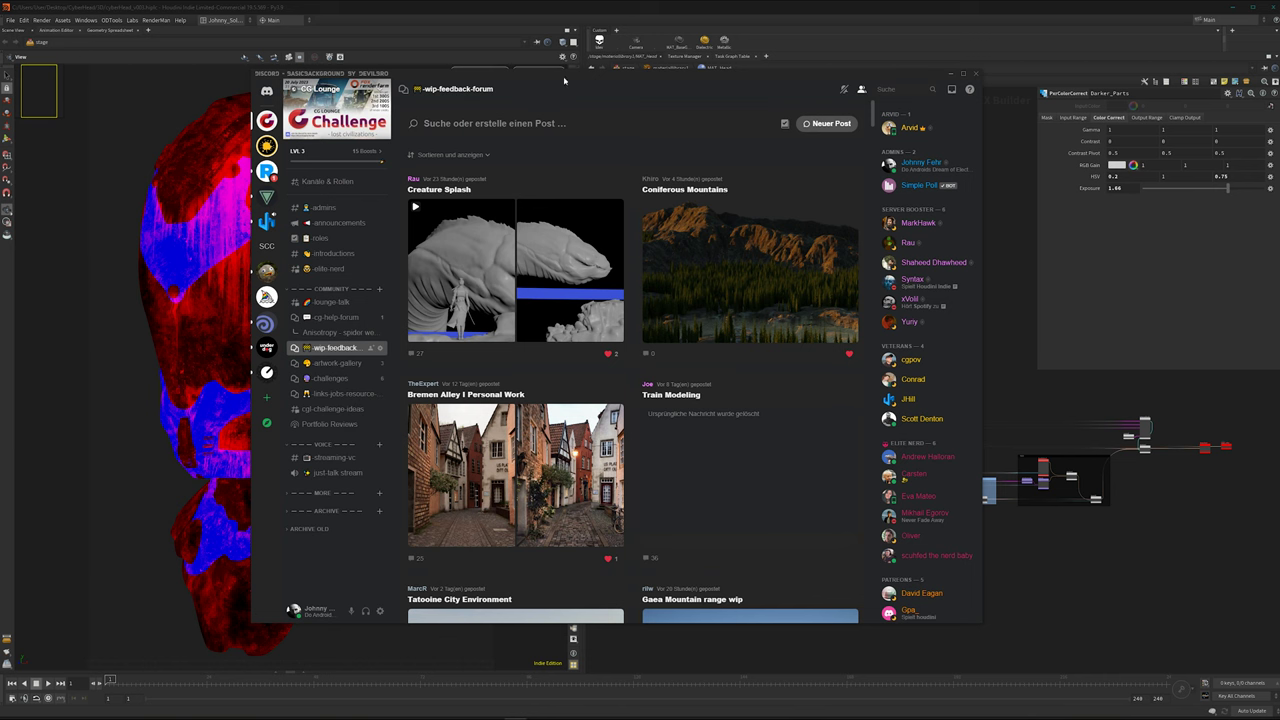
pyautogui.moveTo(571, 77); pyautogui.dragTo(555, 78)
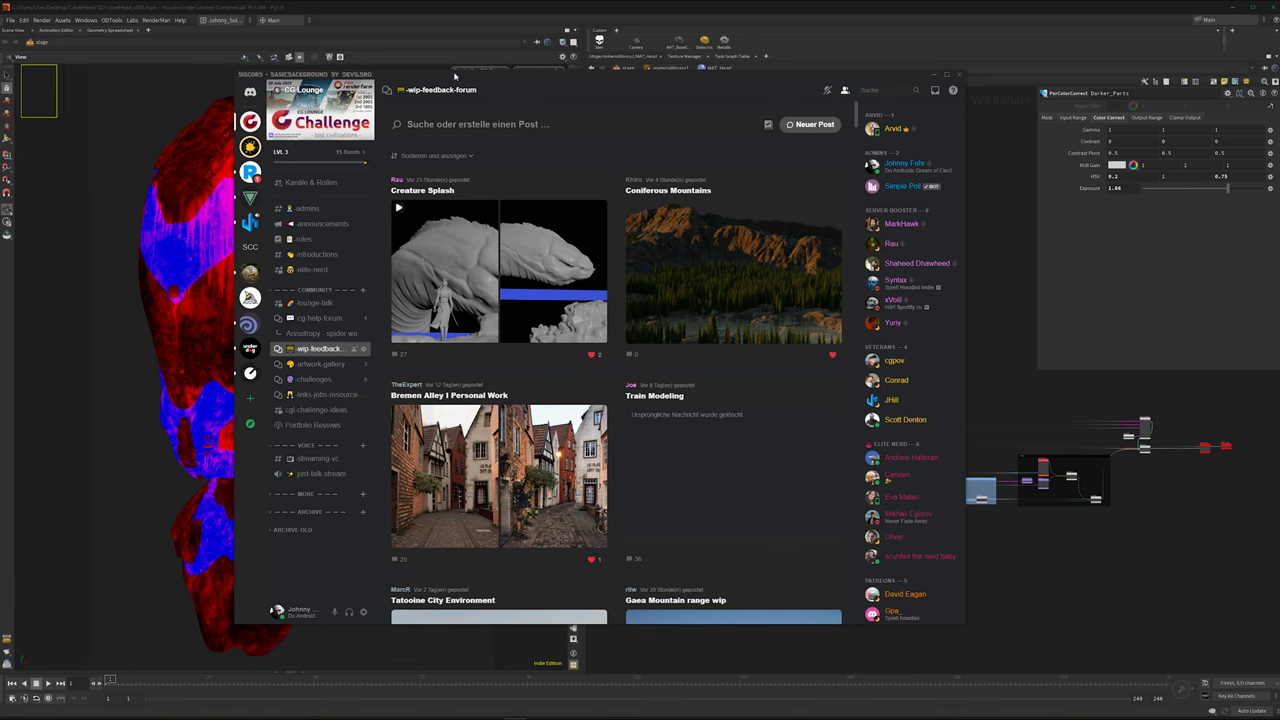
pyautogui.moveTo(466, 78); pyautogui.dragTo(491, 67)
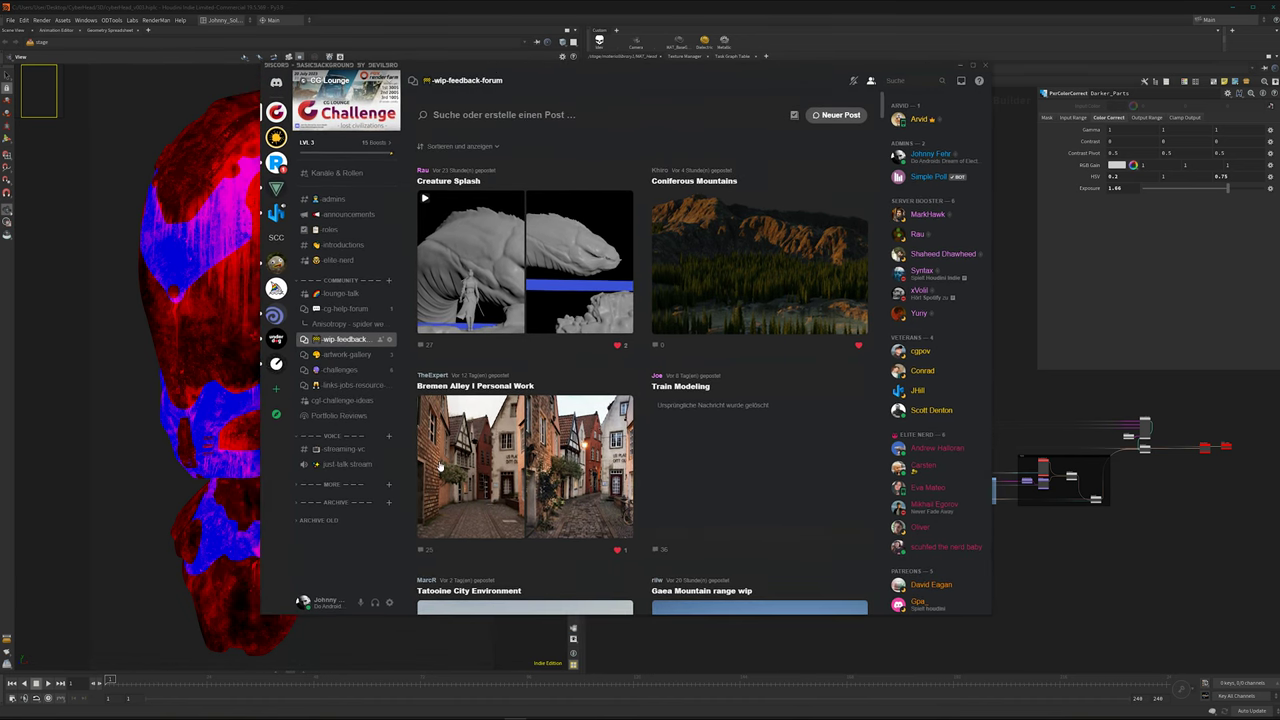